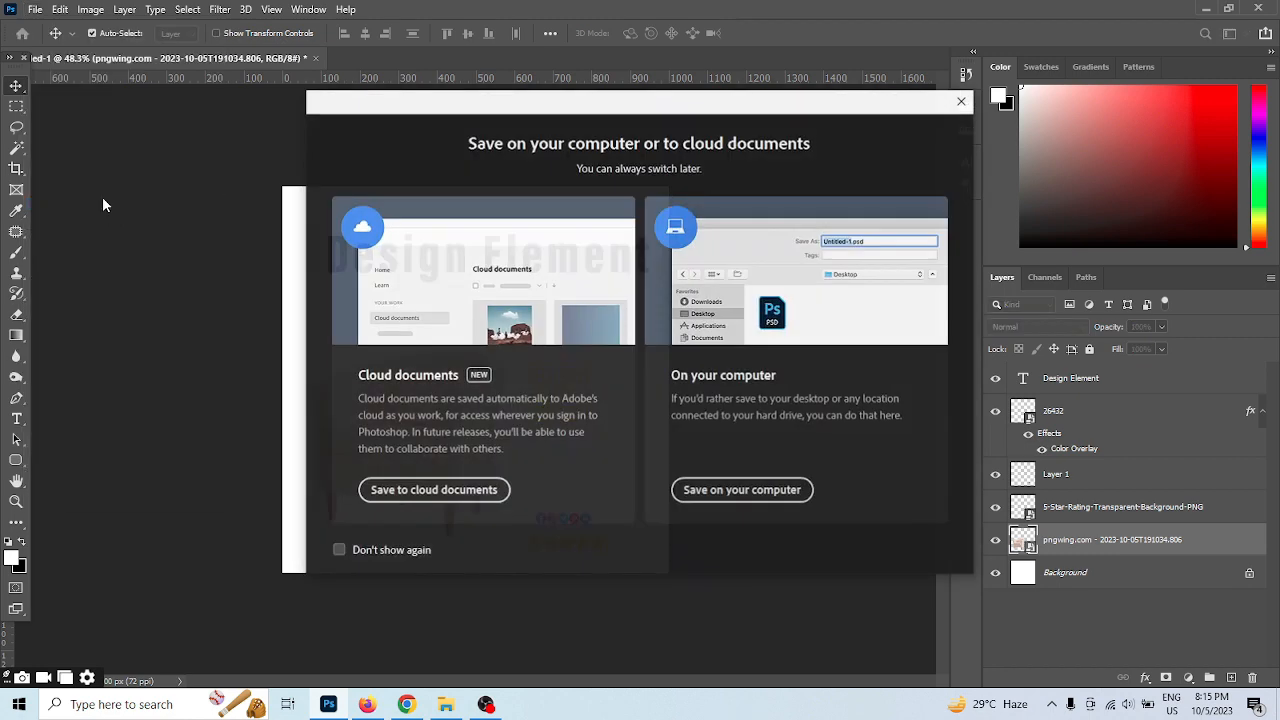
Dismiss the save prompt and create a new 1000 x 1000 px document at 72 ppi
click(965, 100)
click(35, 9)
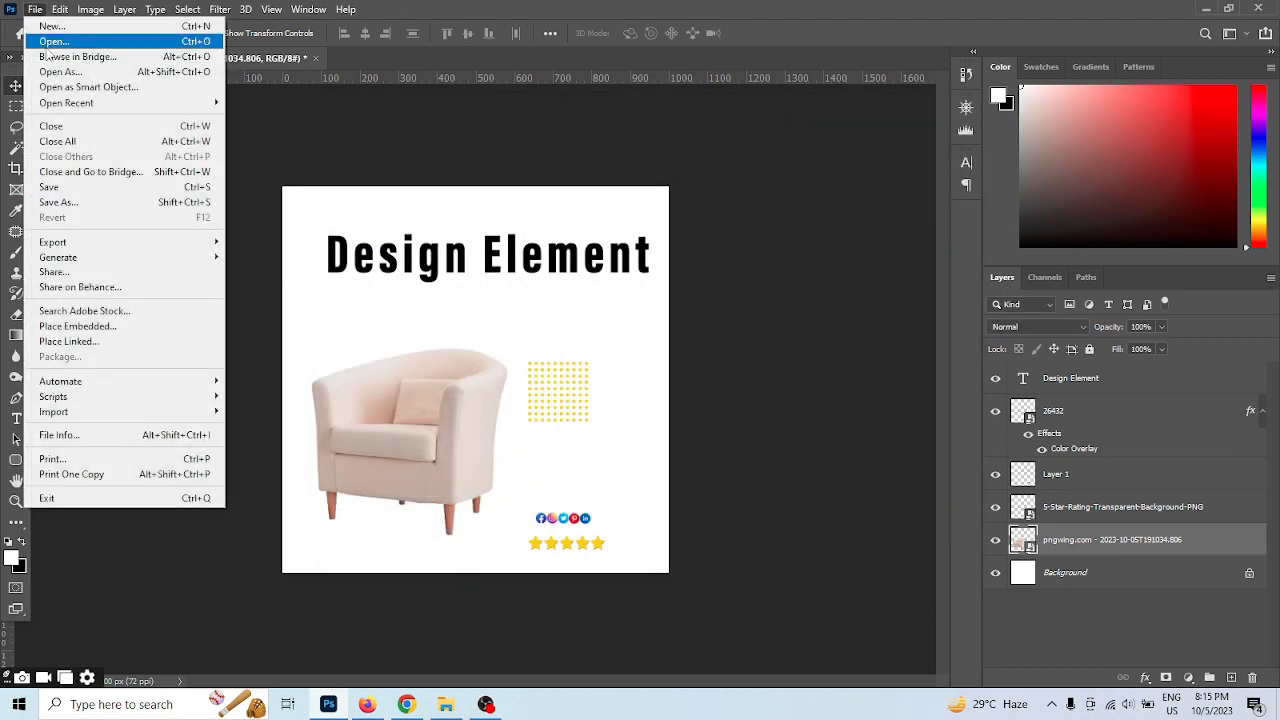
click(45, 33)
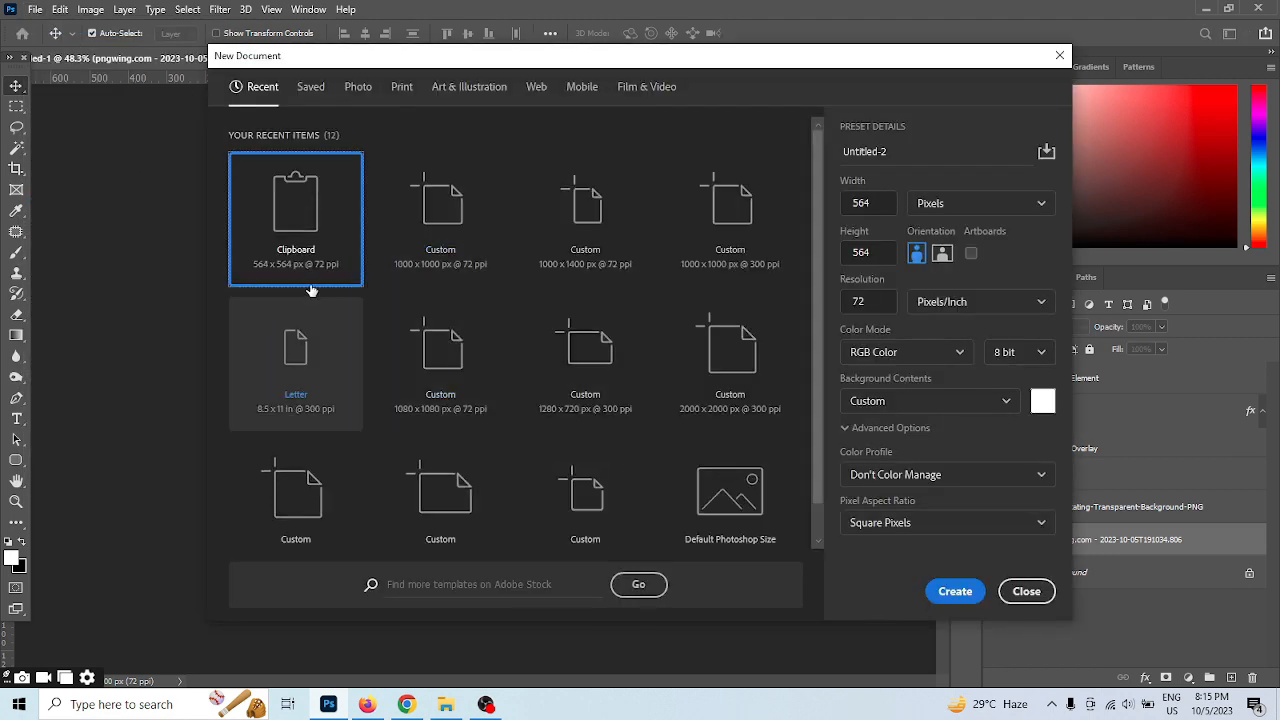
click(436, 246)
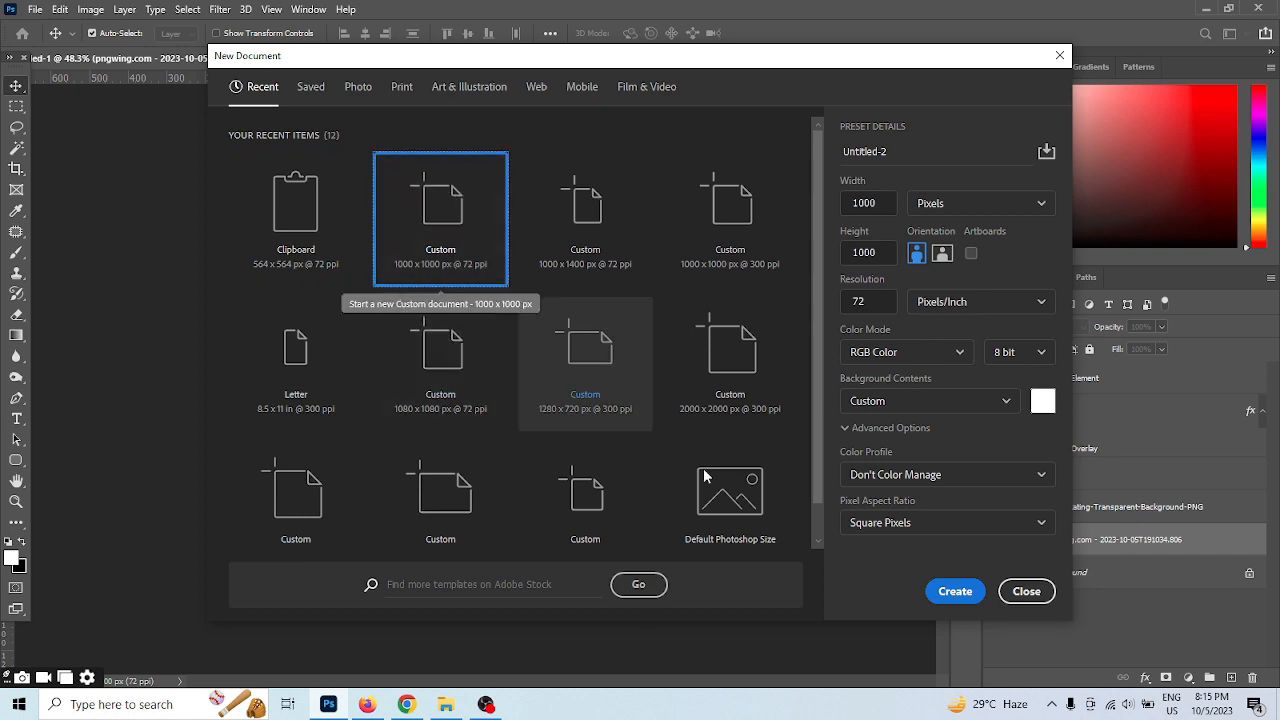
click(955, 591)
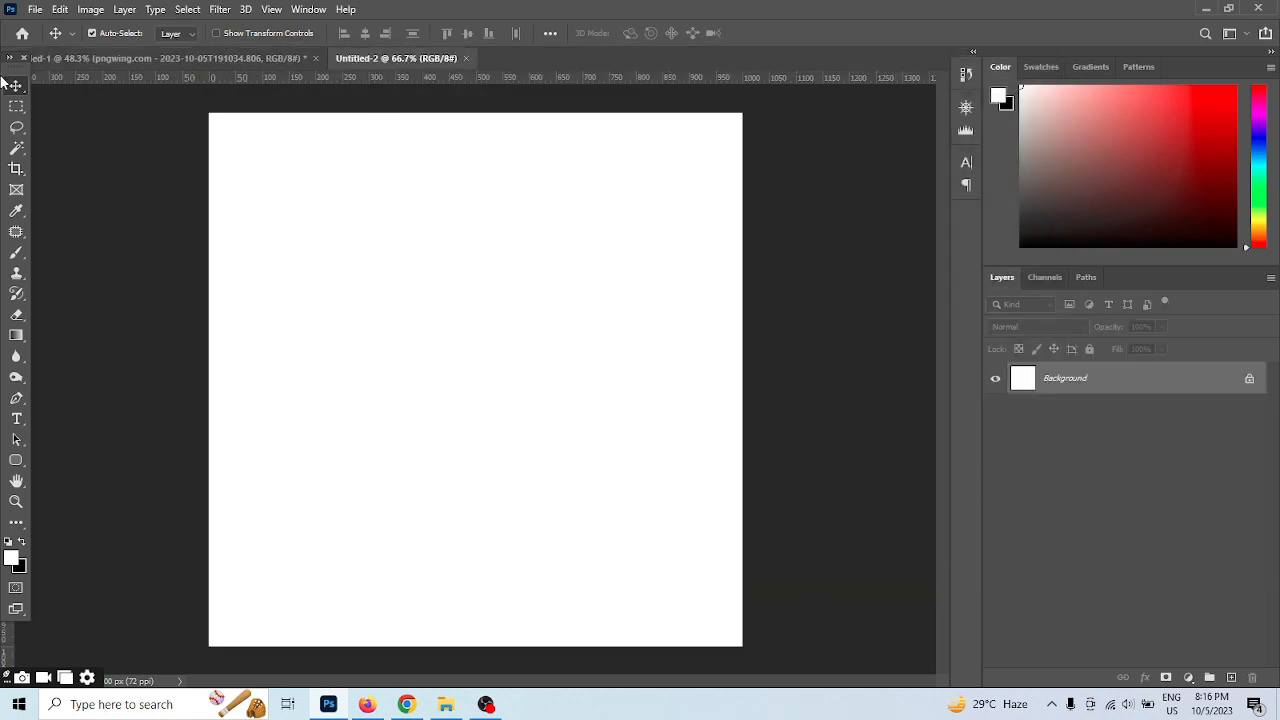
Add a gradient fill layer over the background and load the first Reds preset as its gradient
click(15, 106)
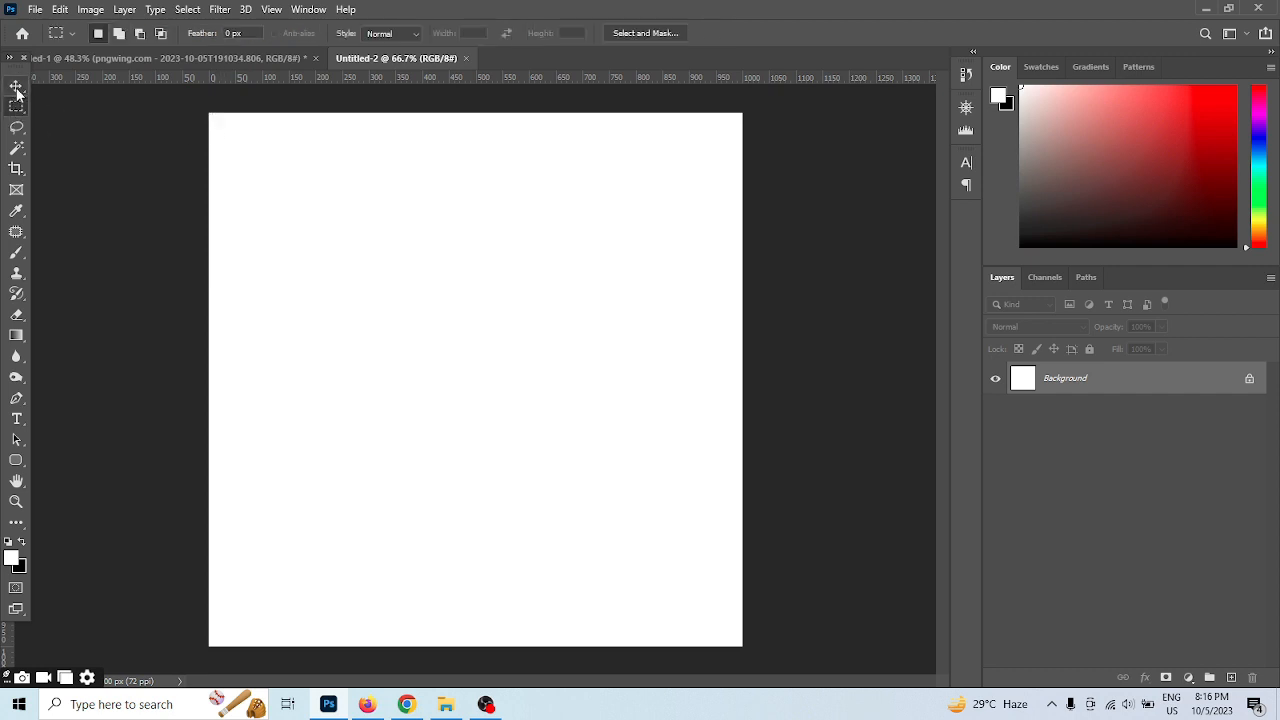
click(16, 87)
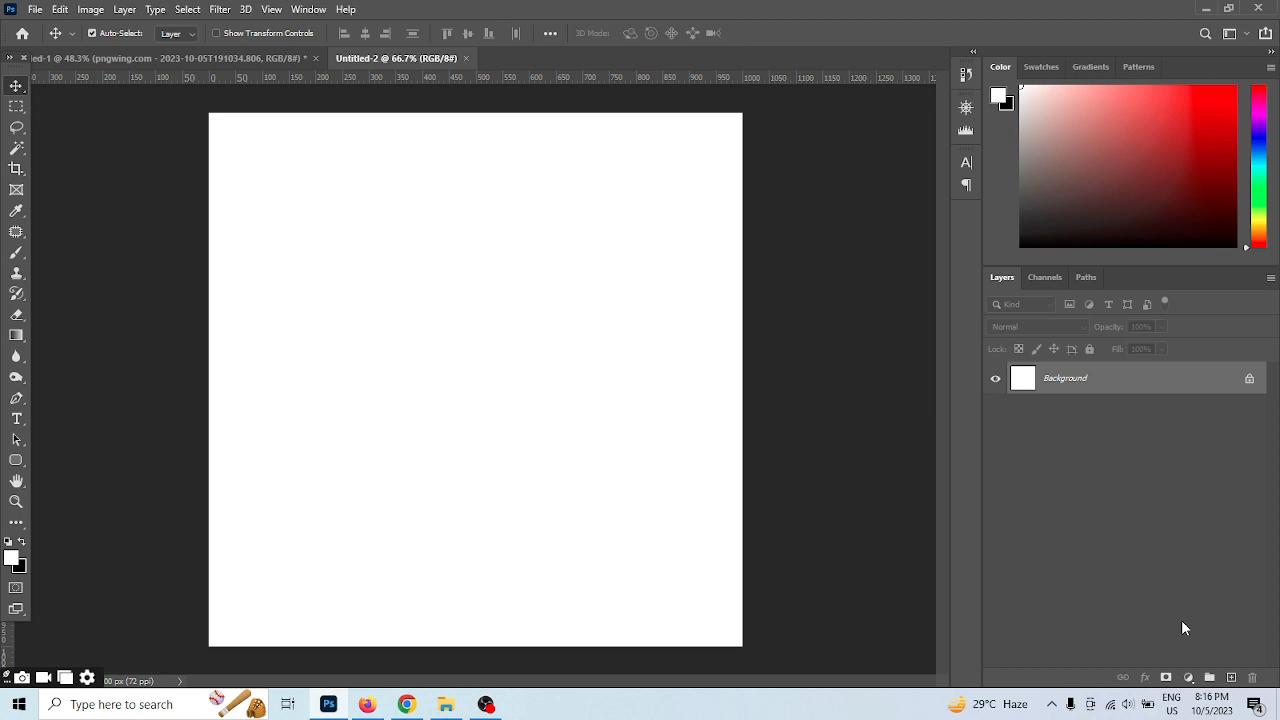
click(1188, 678)
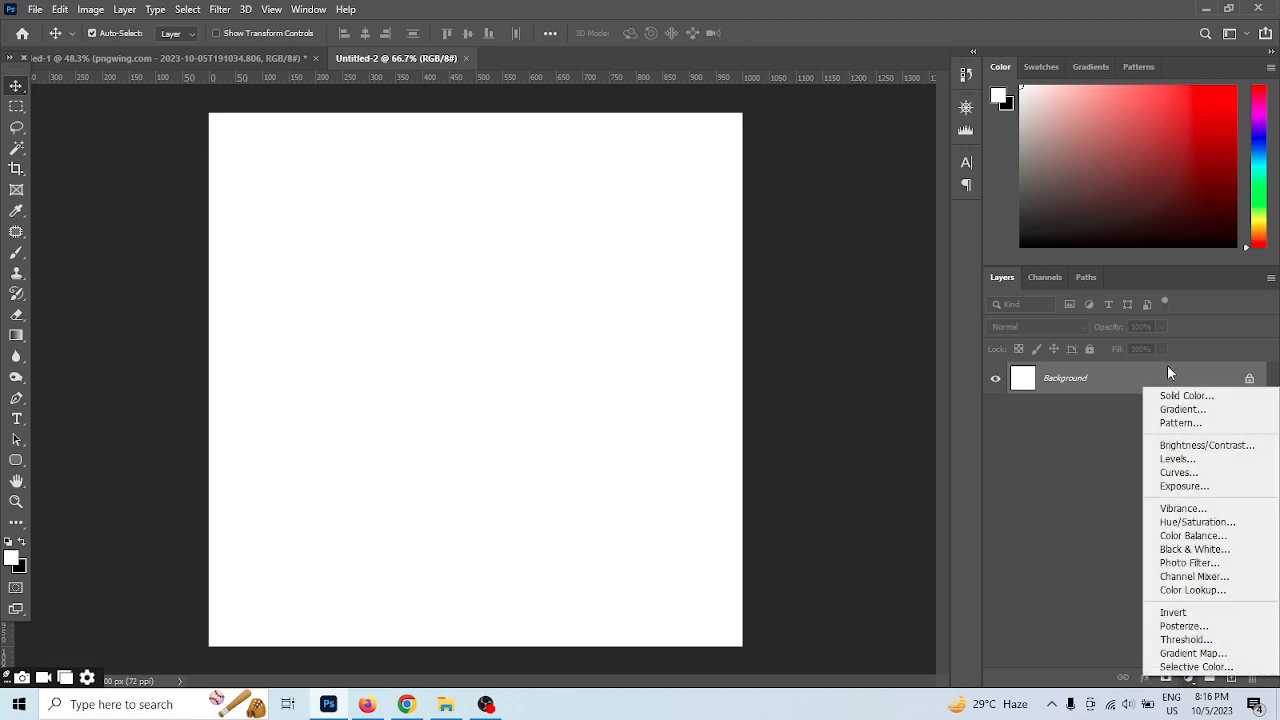
click(1183, 405)
click(840, 275)
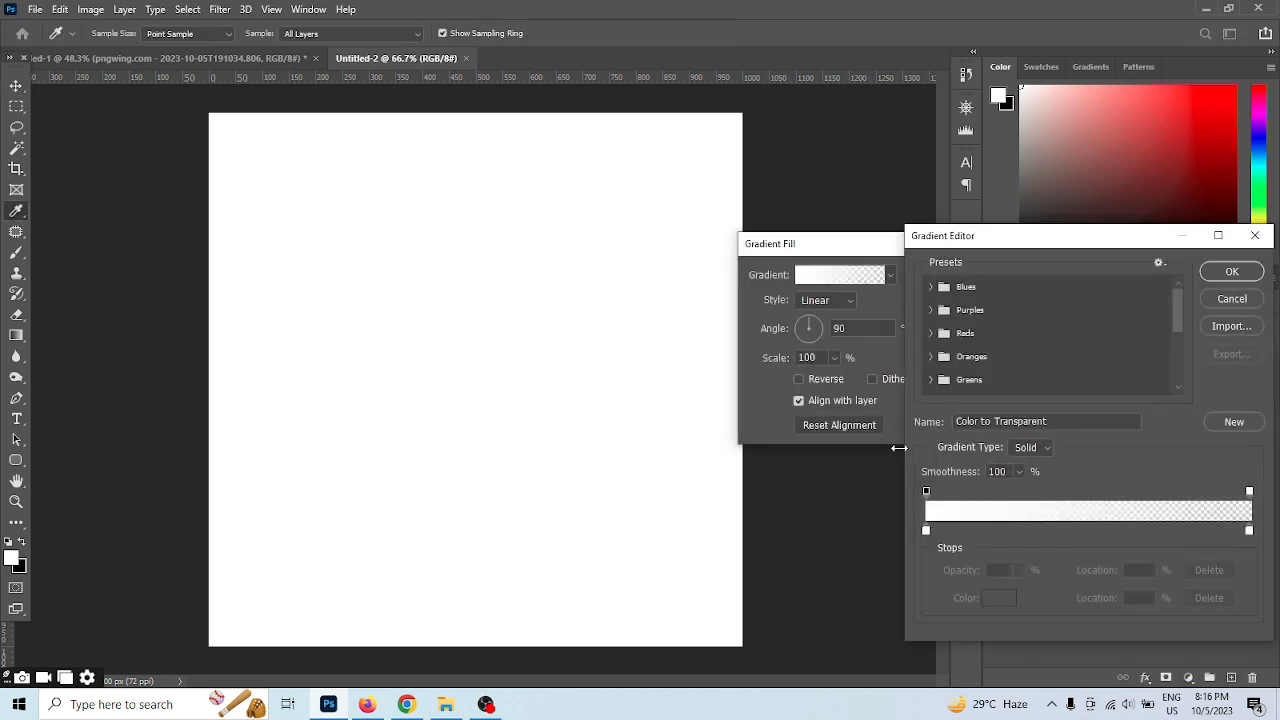
click(926, 532)
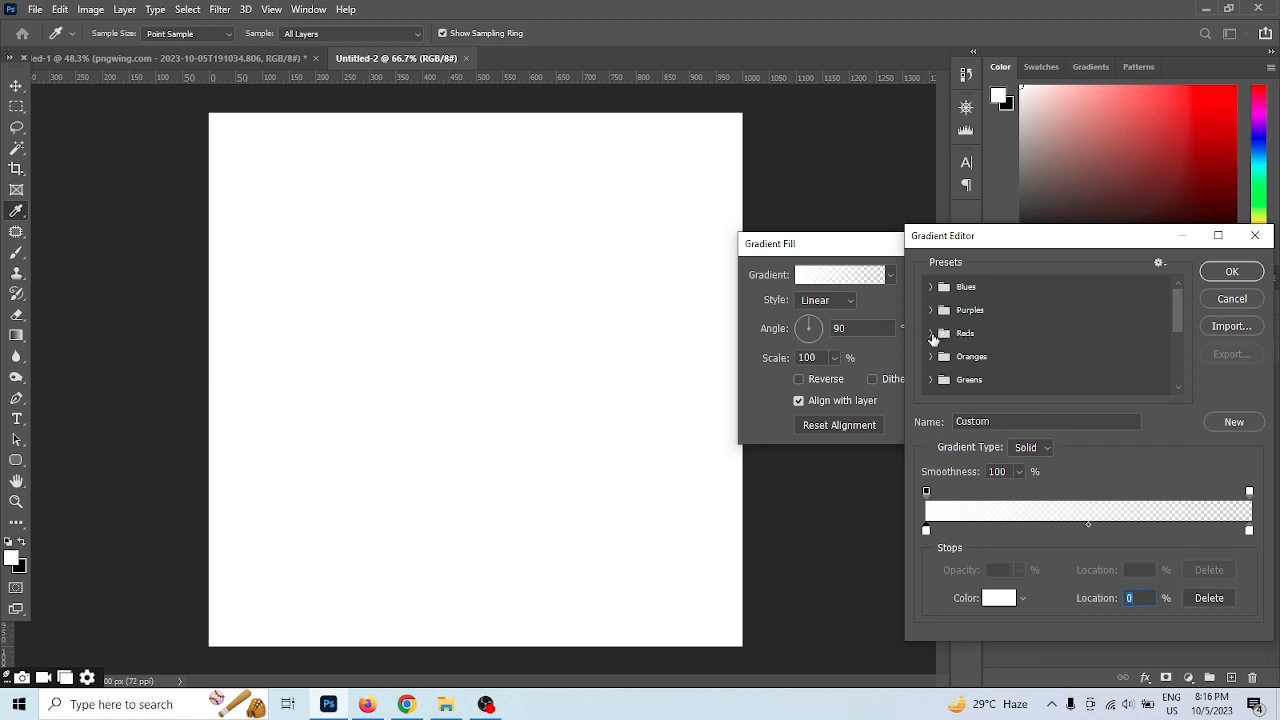
click(931, 334)
click(950, 358)
Remove the gradient's middle colour stop and set its end stop to a dark orange-brown
drag(1087, 531, 1265, 549)
double_click(1249, 531)
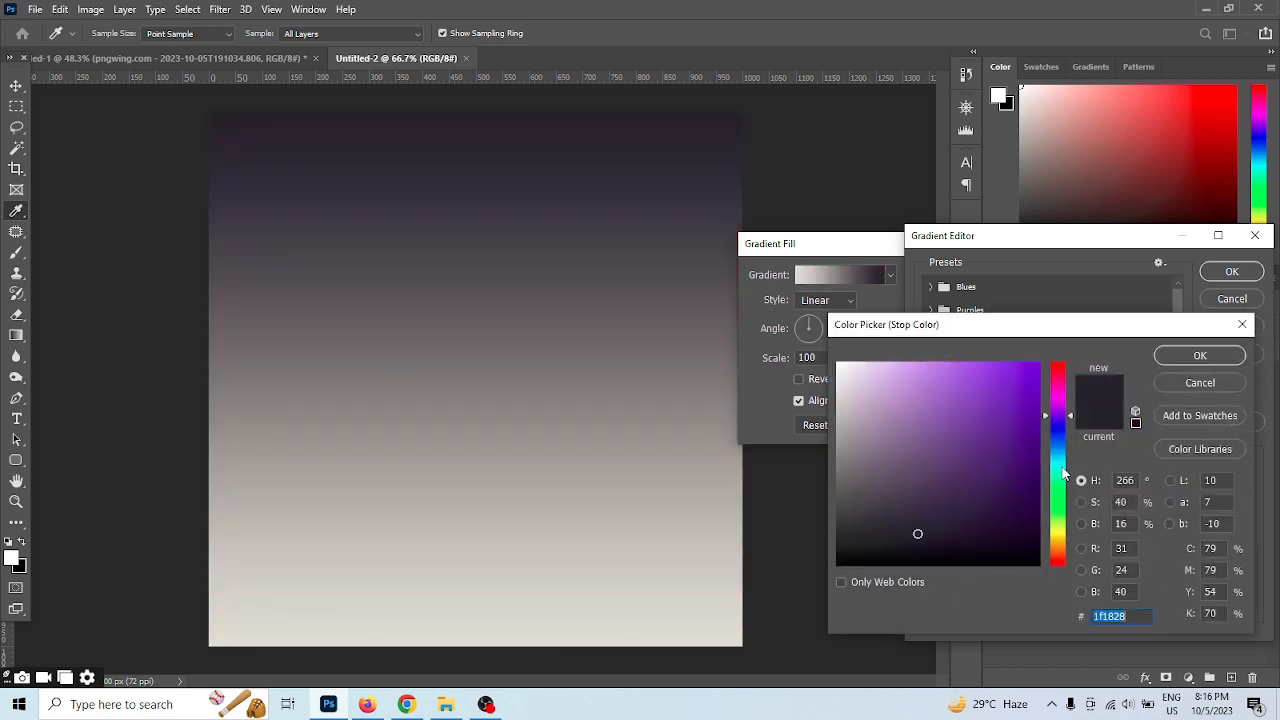
mouse_move(1058, 524)
mouse_down()
mouse_move(1059, 543)
mouse_move(1040, 532)
mouse_move(1068, 553)
mouse_up()
click(1037, 497)
click(1200, 356)
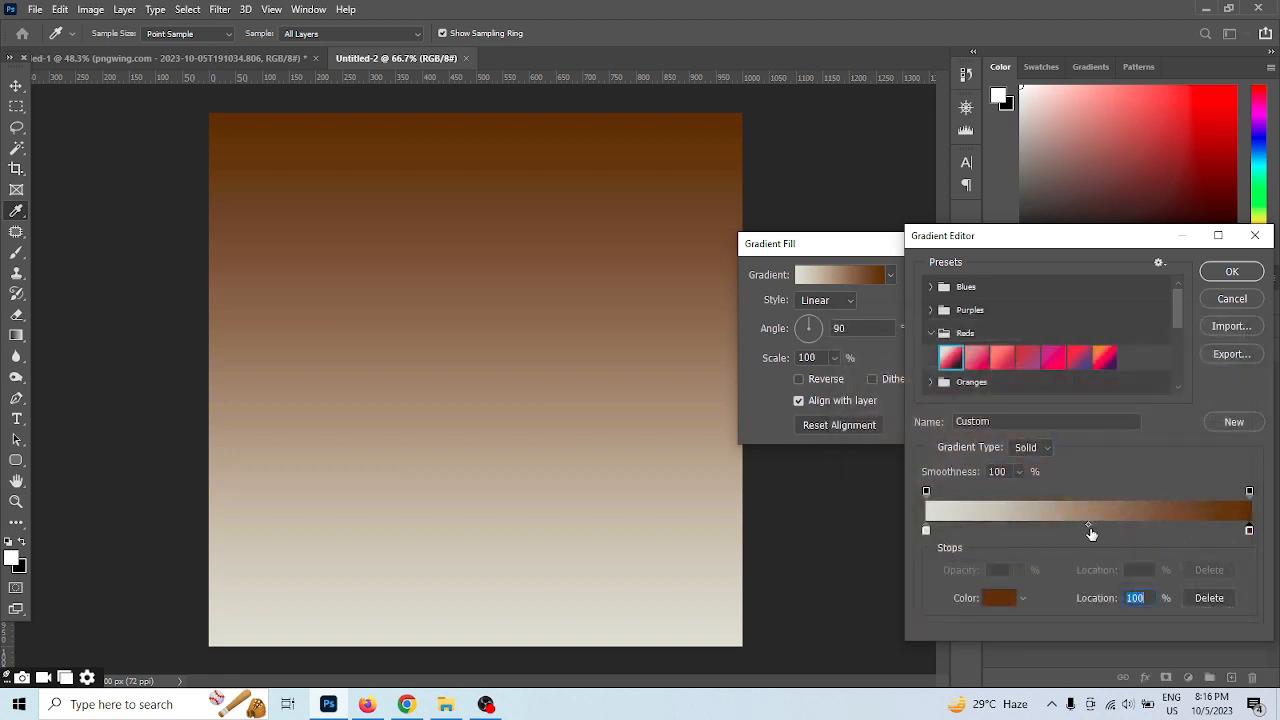
Set the gradient's start stop to dark olive brown 493700 and accept the edited gradient
double_click(926, 530)
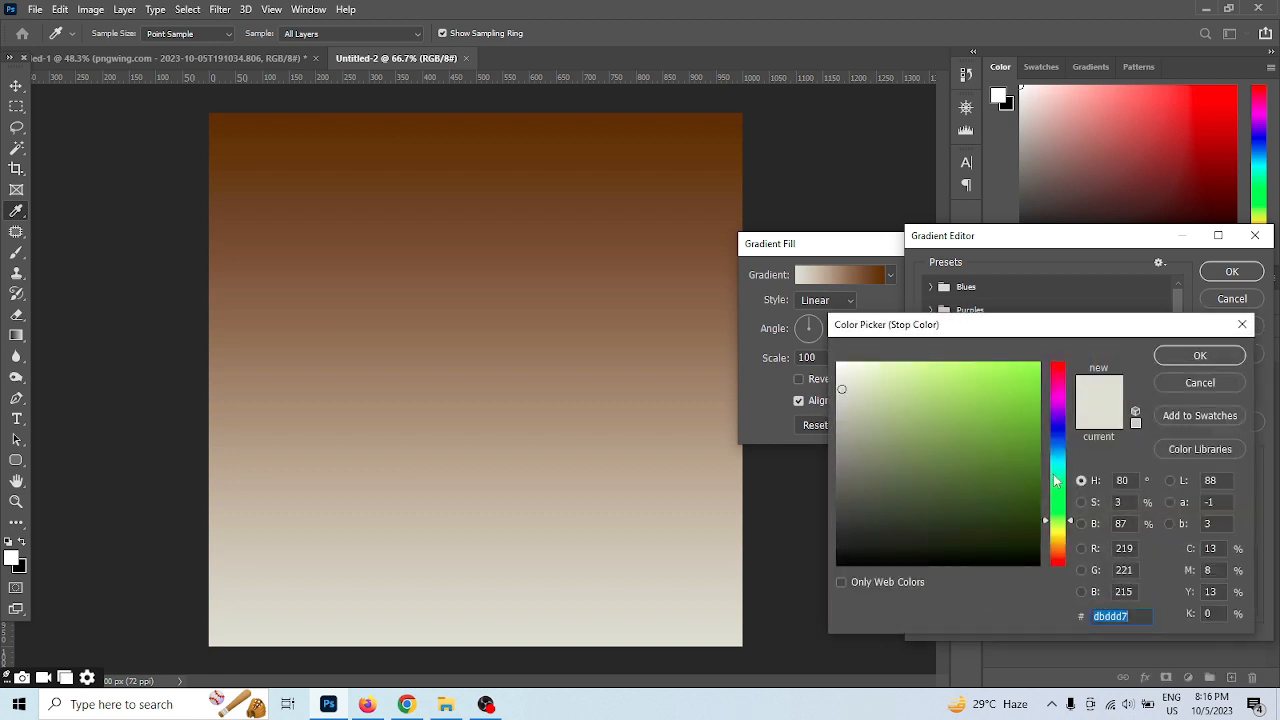
click(1056, 541)
drag(1027, 508, 1040, 509)
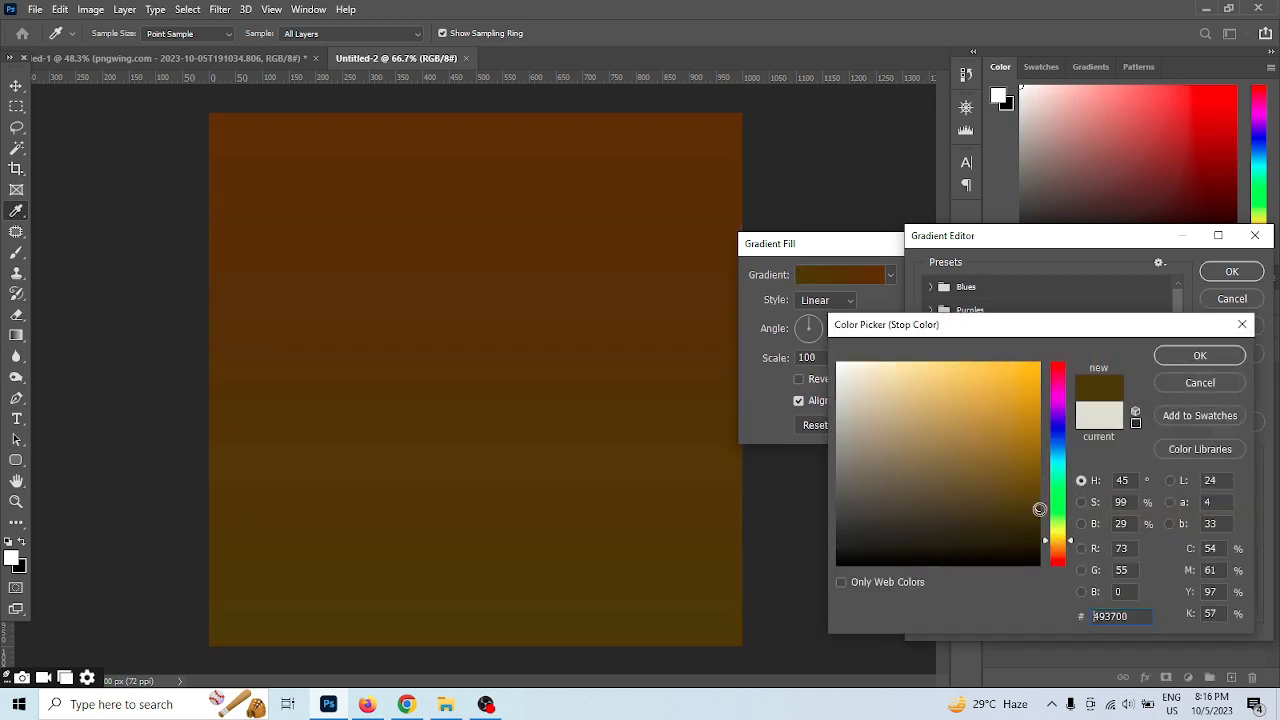
click(1200, 355)
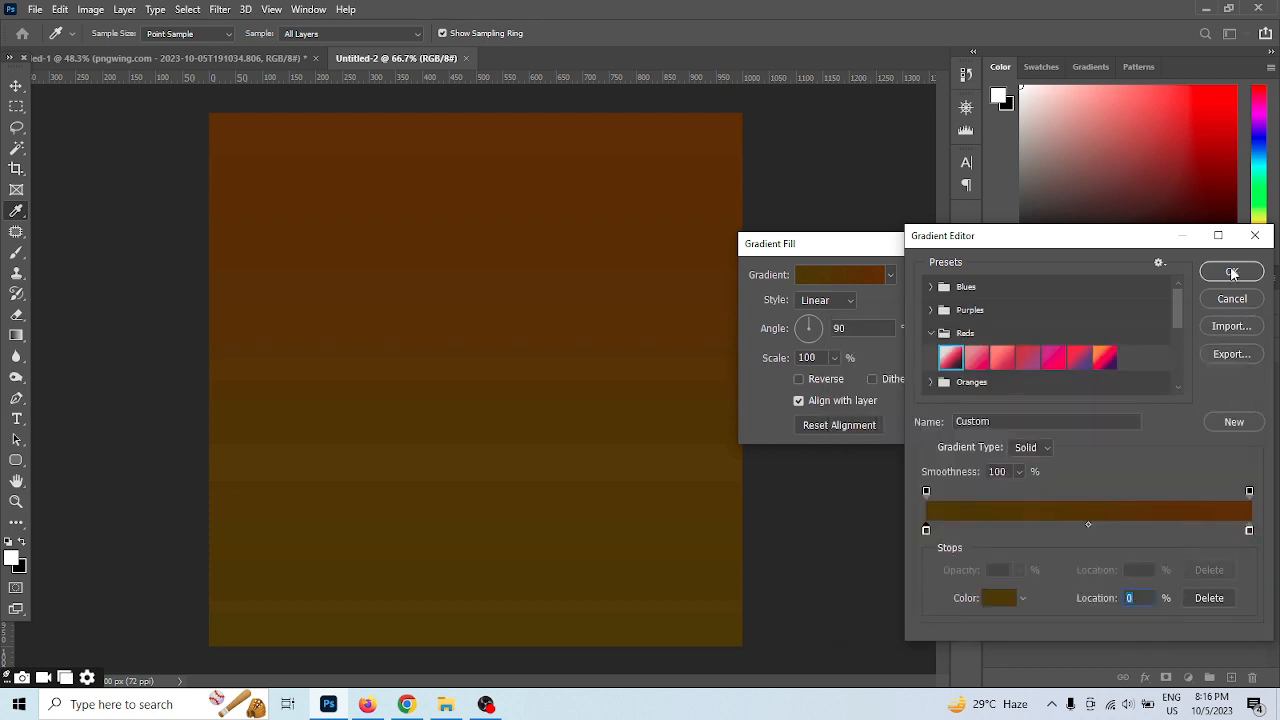
click(1230, 274)
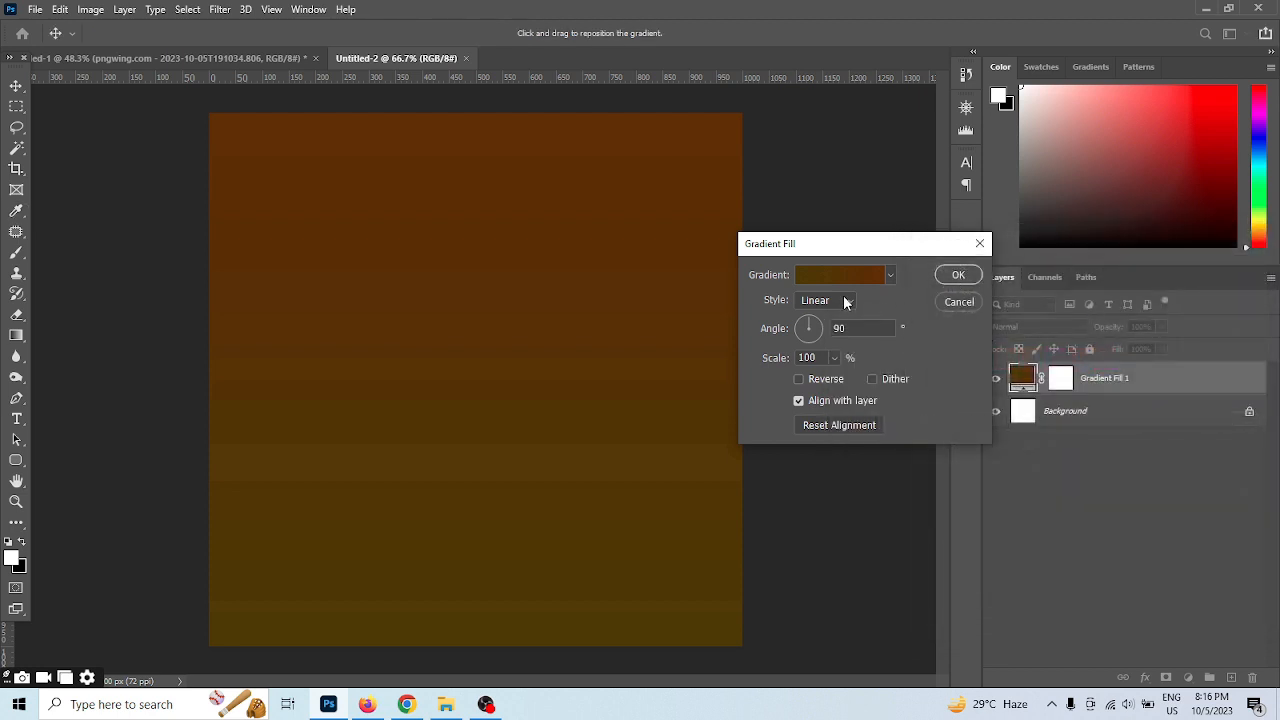
Change the background gradient fill's style from linear to radial and apply it
click(845, 301)
click(823, 329)
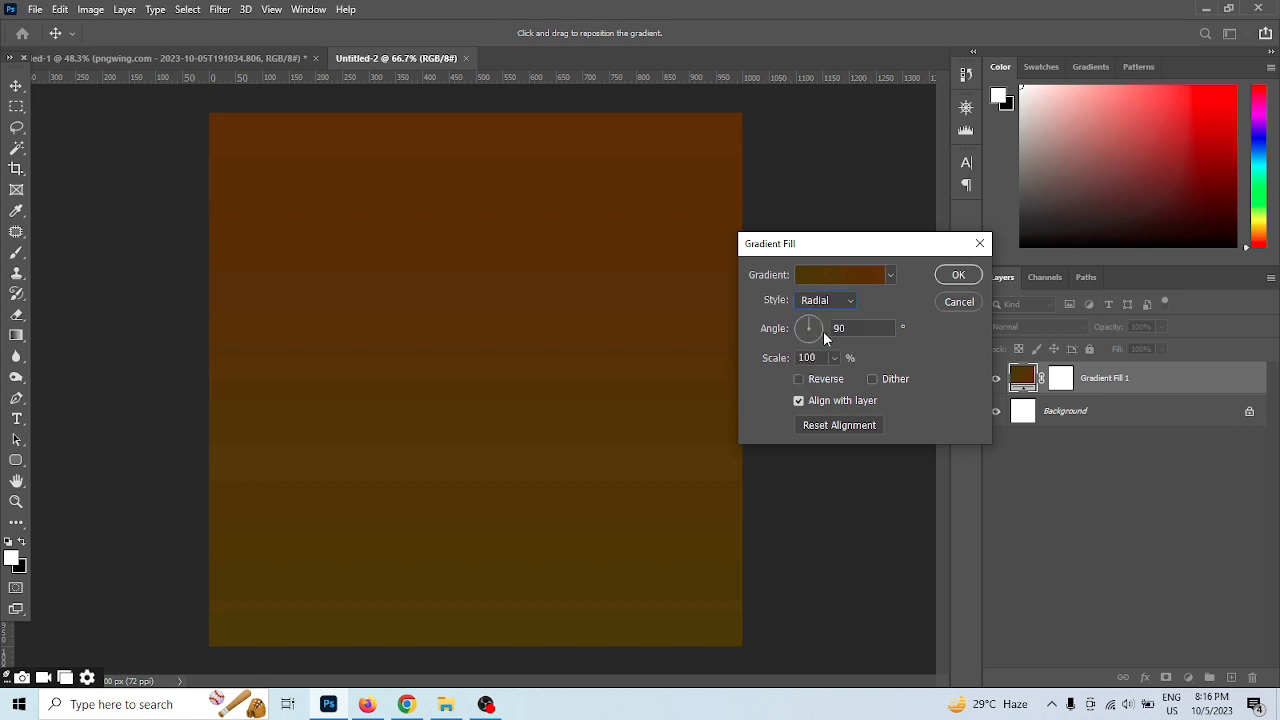
click(958, 276)
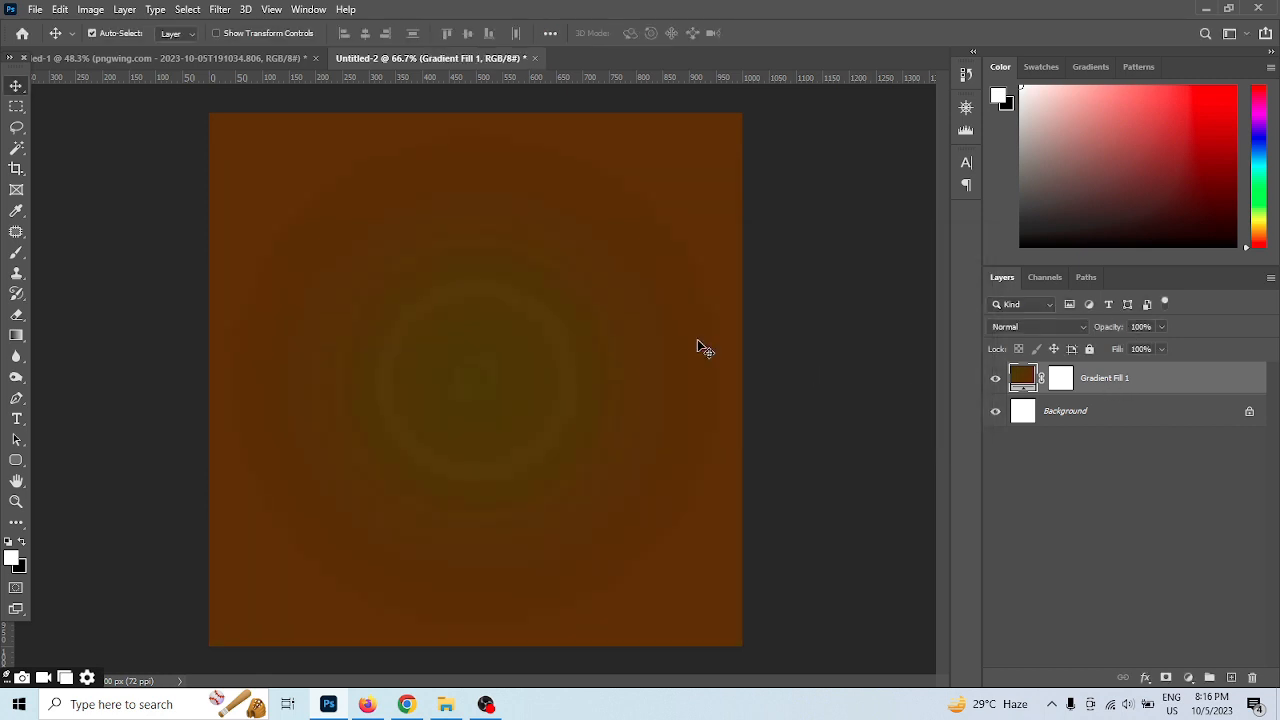
Select a full-width horizontal strip in the canvas's upper part and add a gradient fill layer there using a light blue Blues preset
click(16, 106)
drag(209, 194, 782, 270)
click(1188, 677)
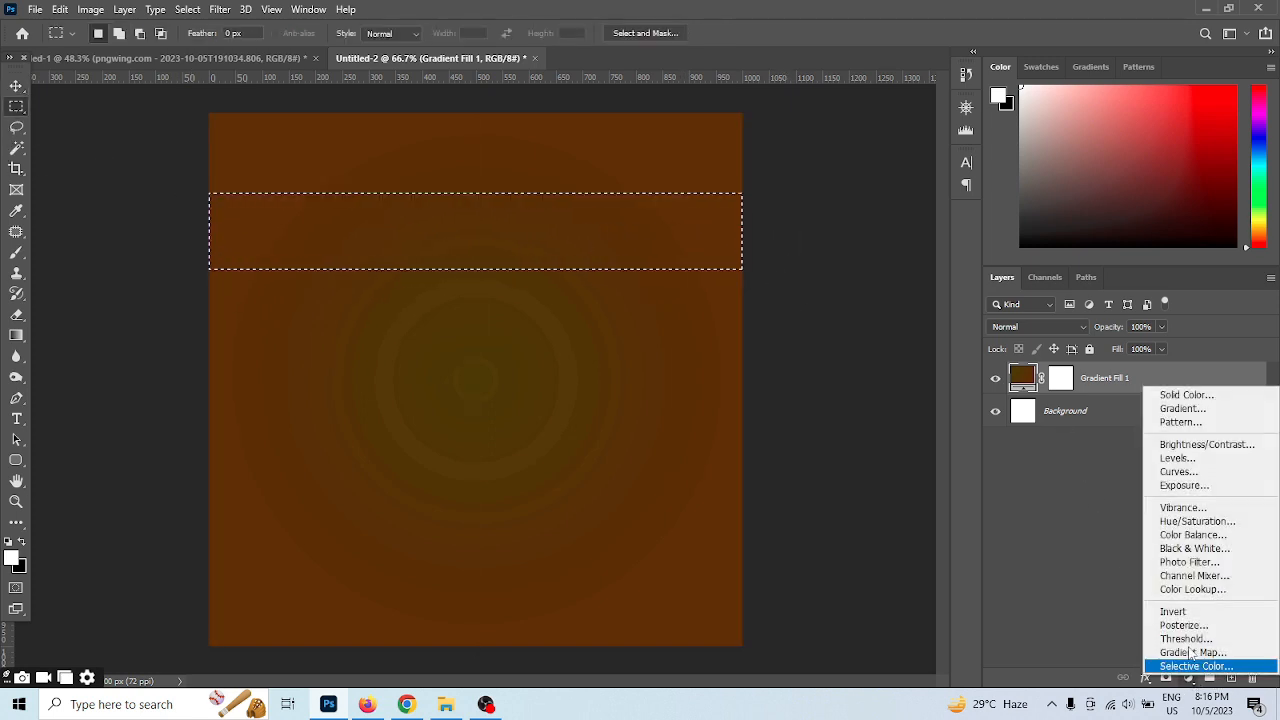
click(1182, 408)
click(825, 276)
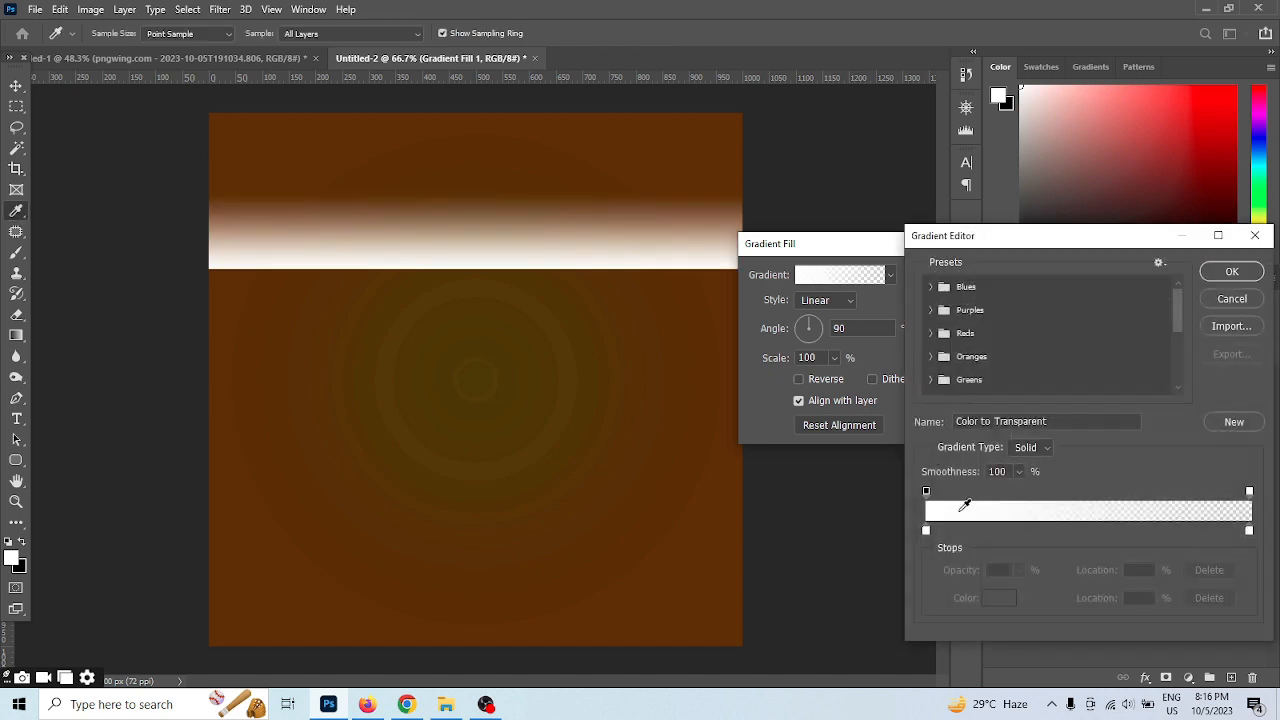
click(931, 287)
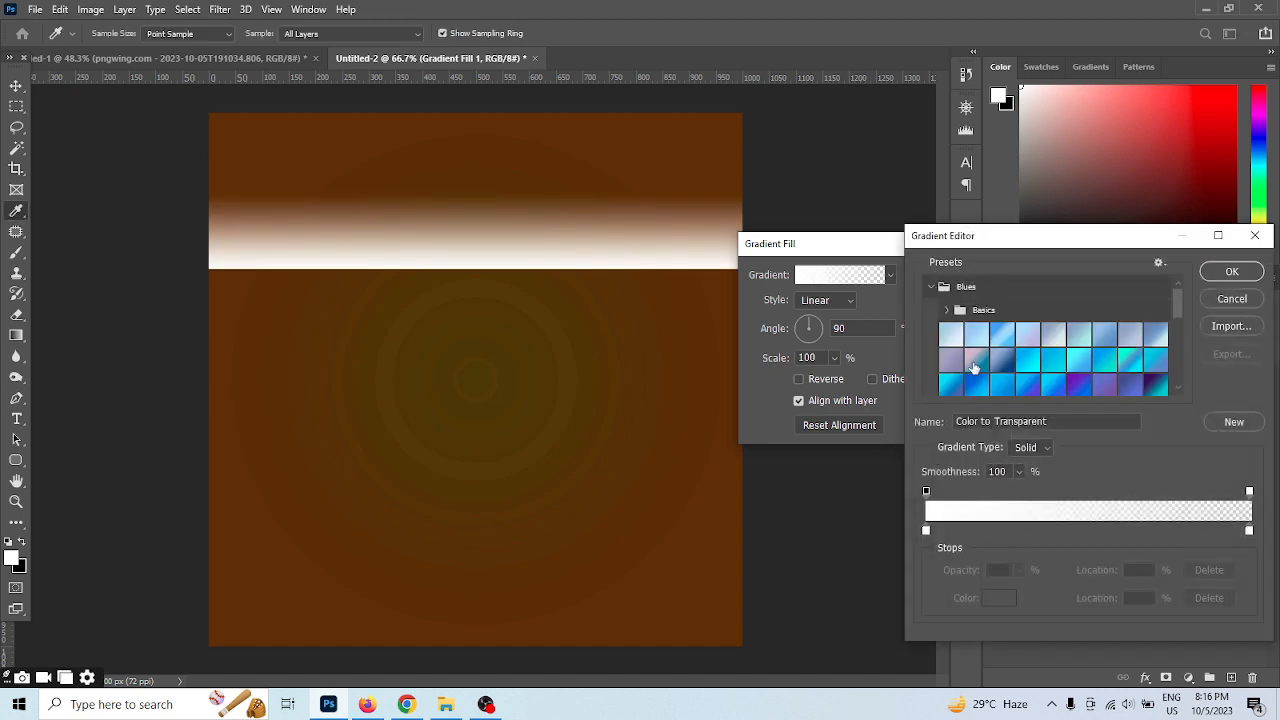
click(975, 344)
Set the strip gradient's start stop to brown 562d01, sampled from the canvas background
click(926, 531)
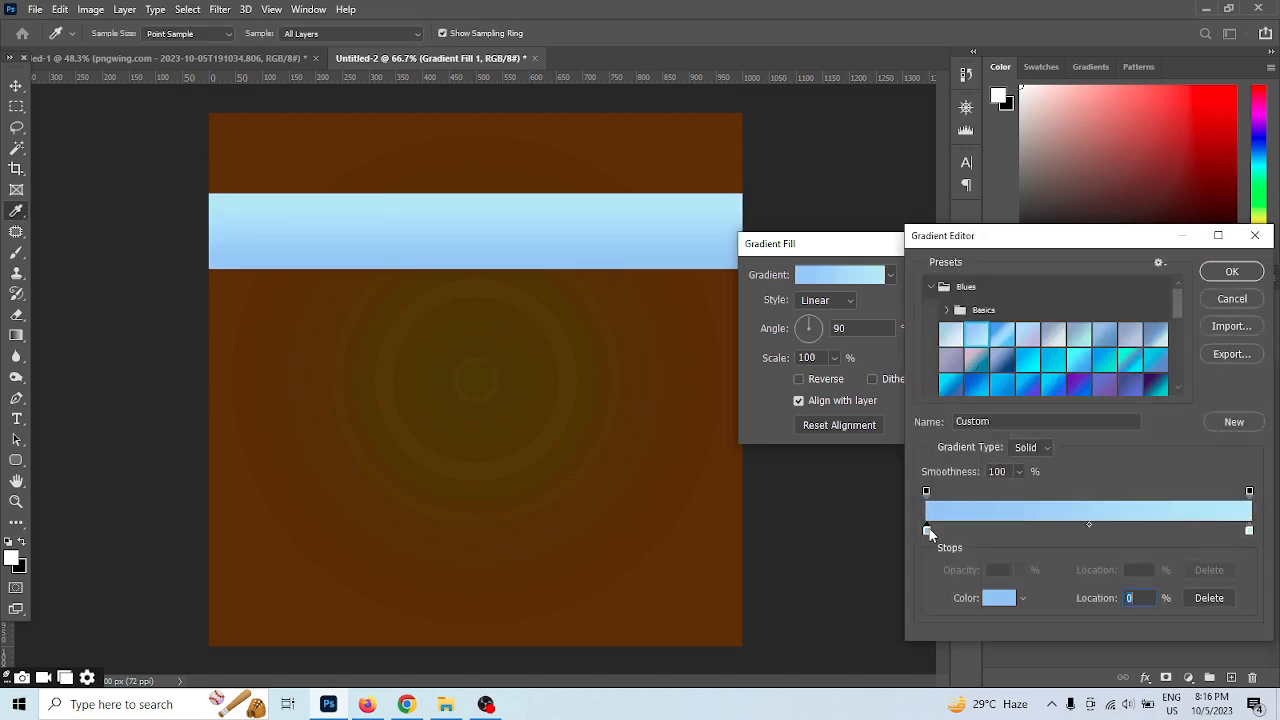
double_click(926, 532)
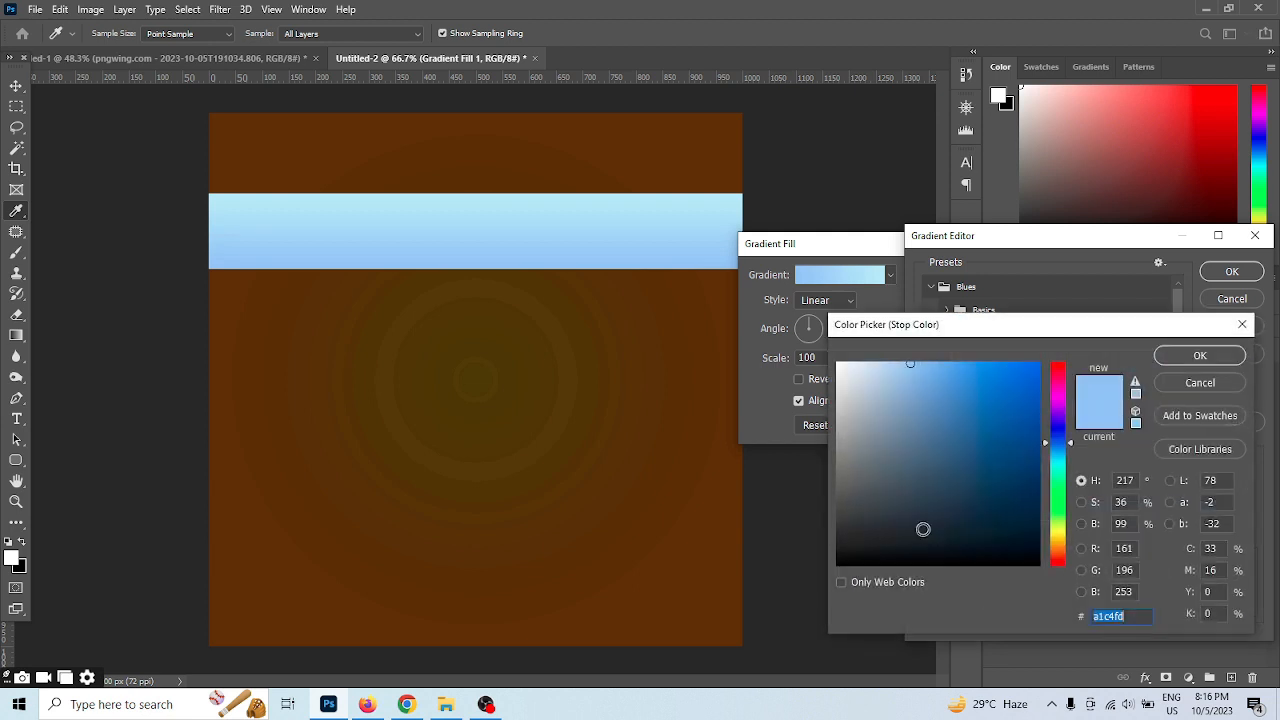
click(733, 325)
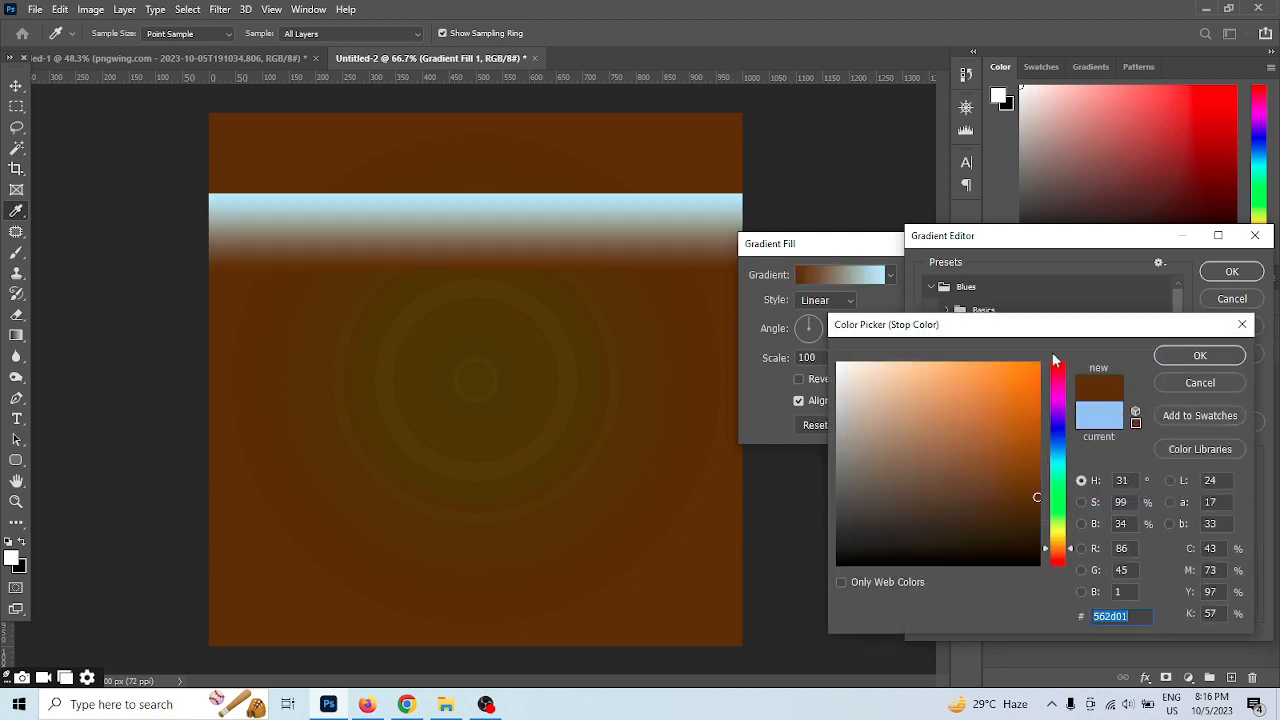
click(1192, 355)
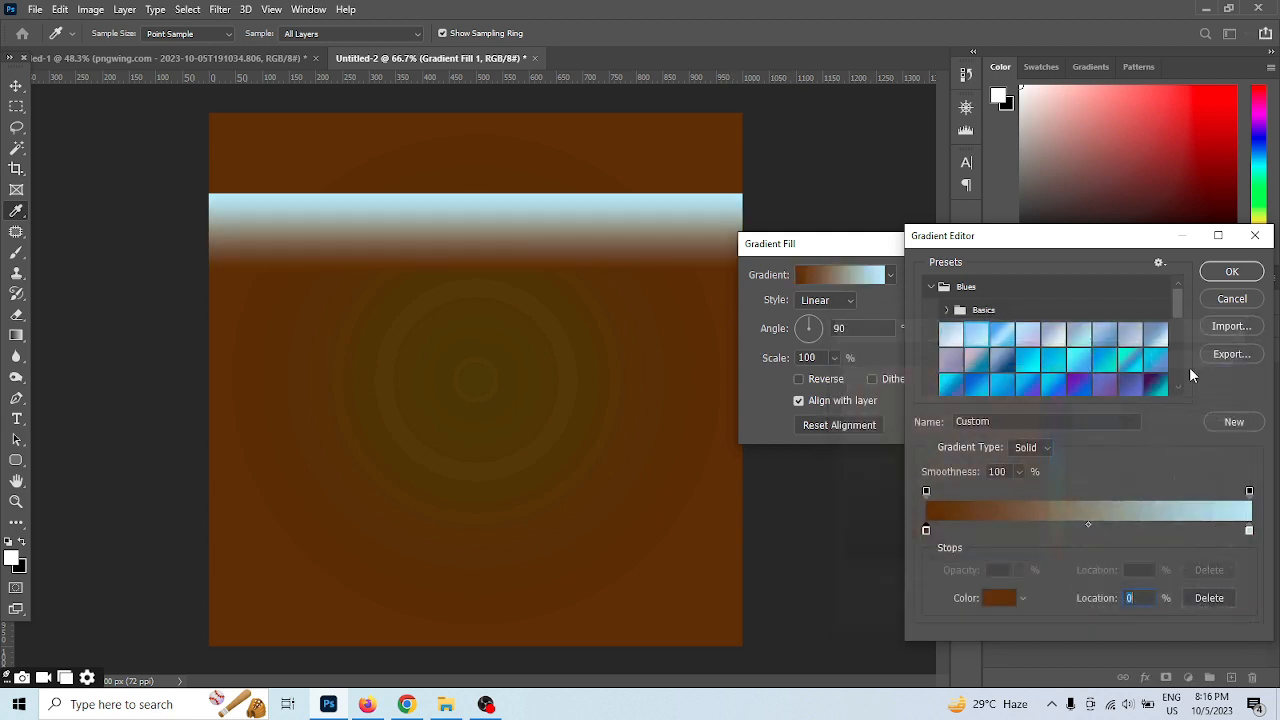
Set the strip gradient's end stop to very dark brown 2c1b00 and accept the gradient
double_click(1250, 531)
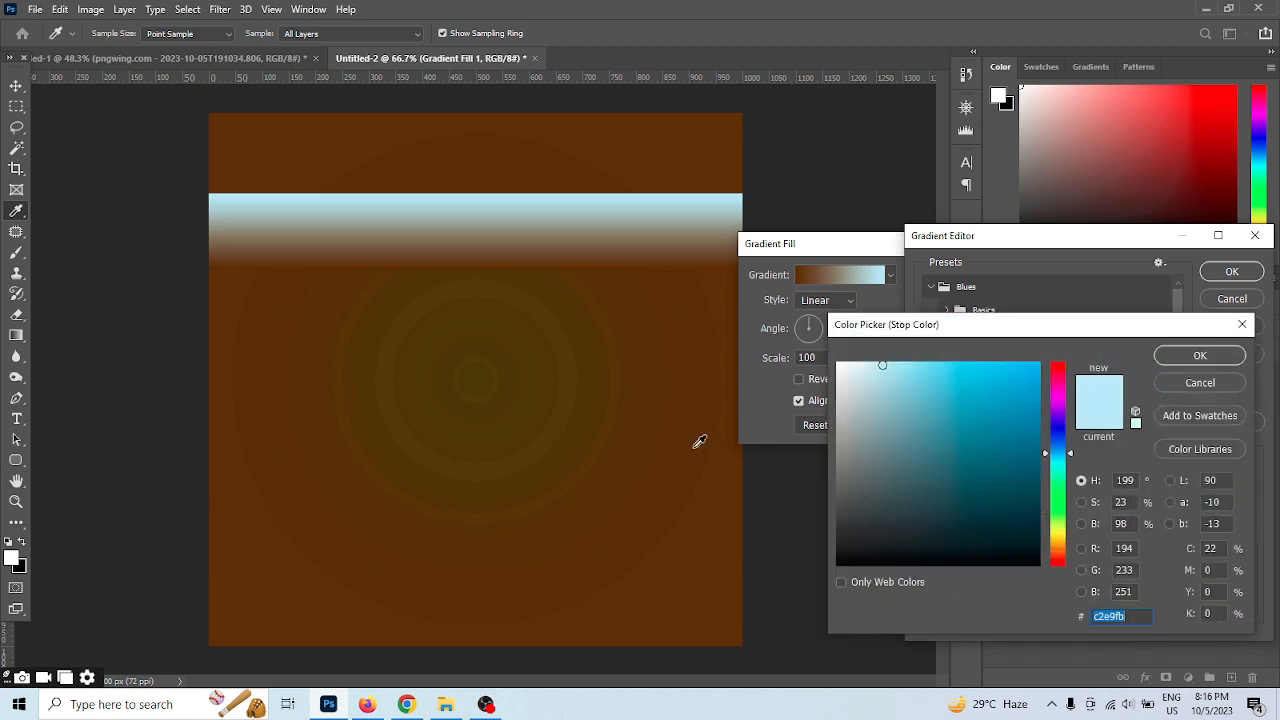
click(606, 428)
click(1039, 531)
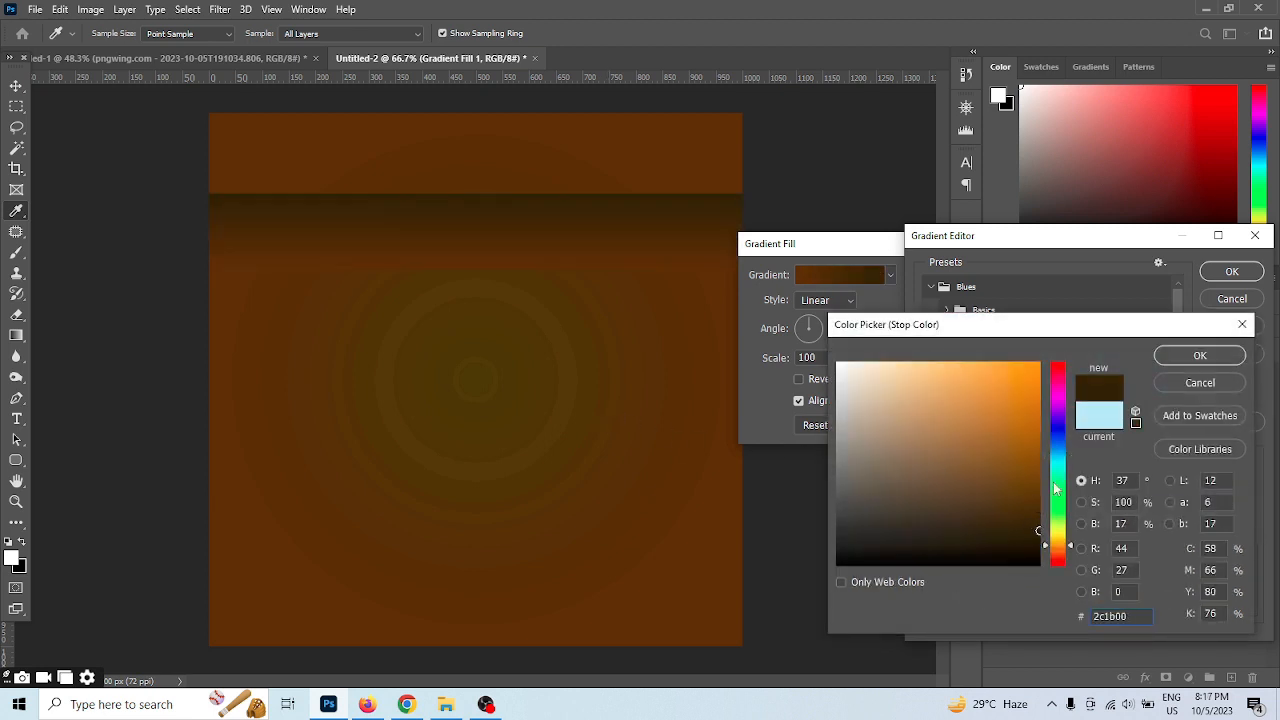
click(1200, 355)
click(1232, 271)
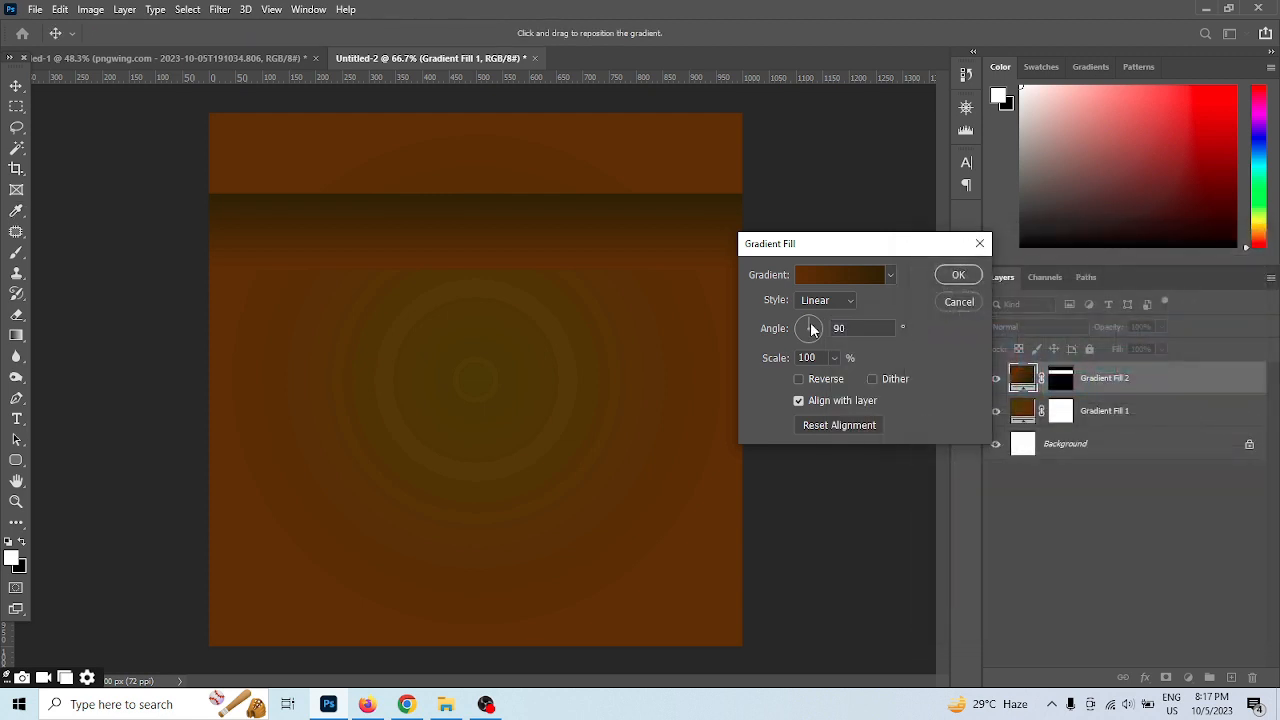
Keep the strip's gradient style linear, set its angle to 25.86°, and apply the fill
click(848, 301)
click(879, 307)
drag(811, 328, 818, 331)
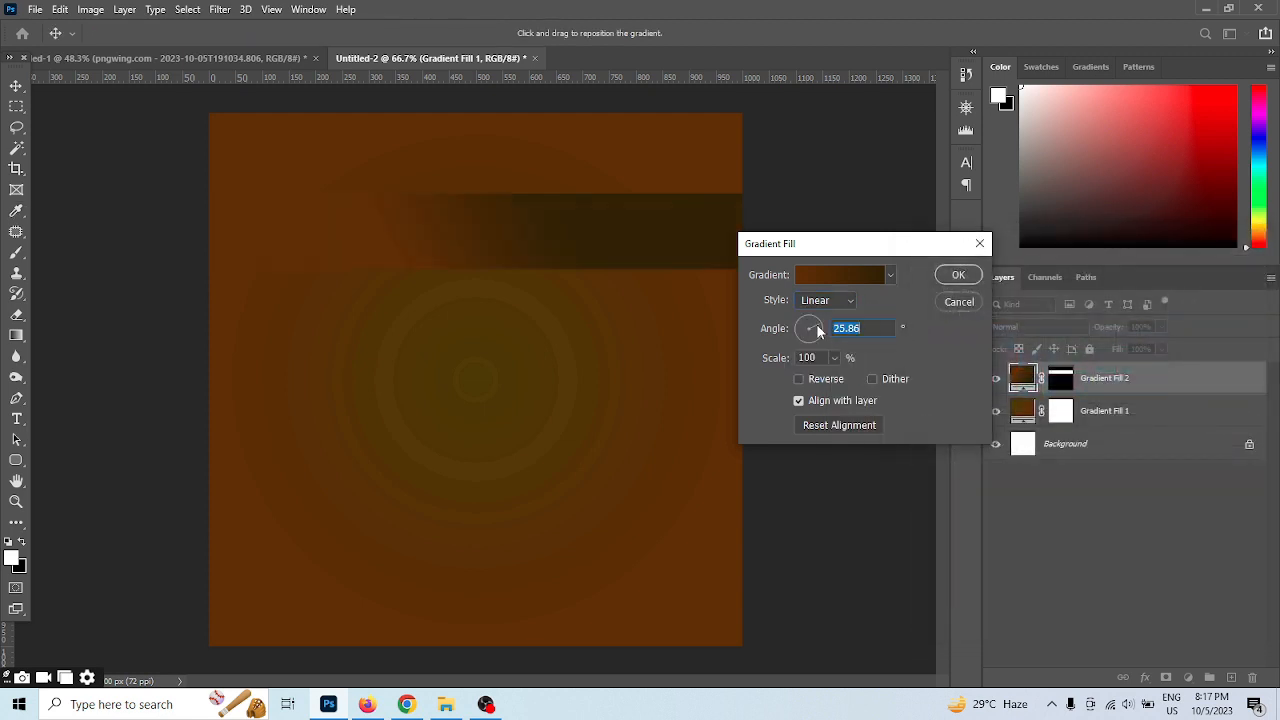
click(958, 276)
Transform the strip by stretching its width to 145.90% and rotating it -23.23° into a diagonal stripe
click(16, 87)
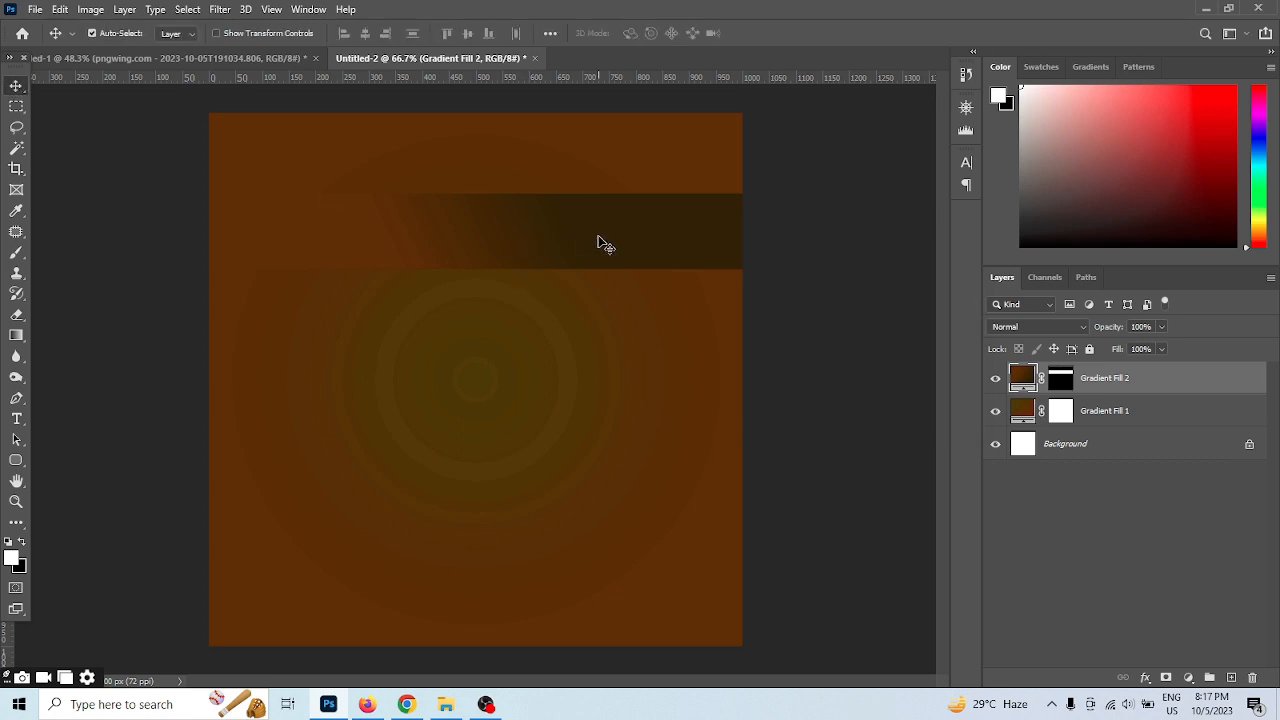
key(ctrl+t)
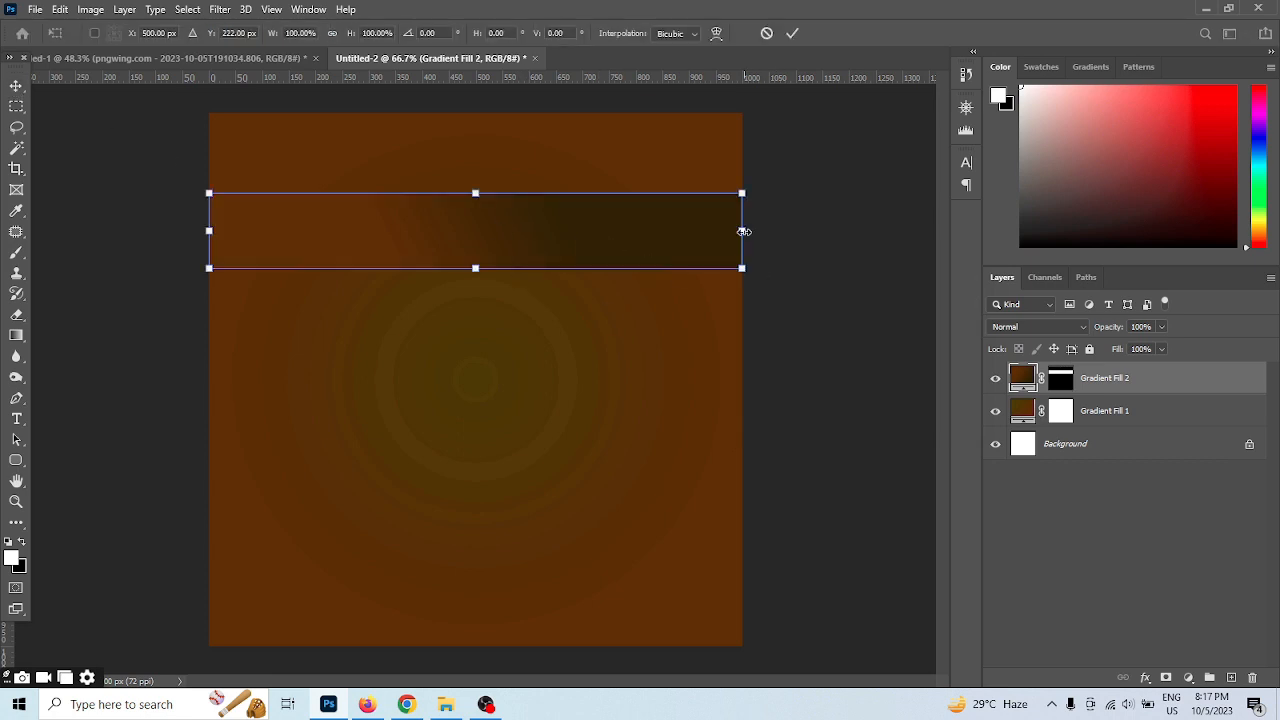
drag(744, 231, 968, 240)
key(ctrl+0)
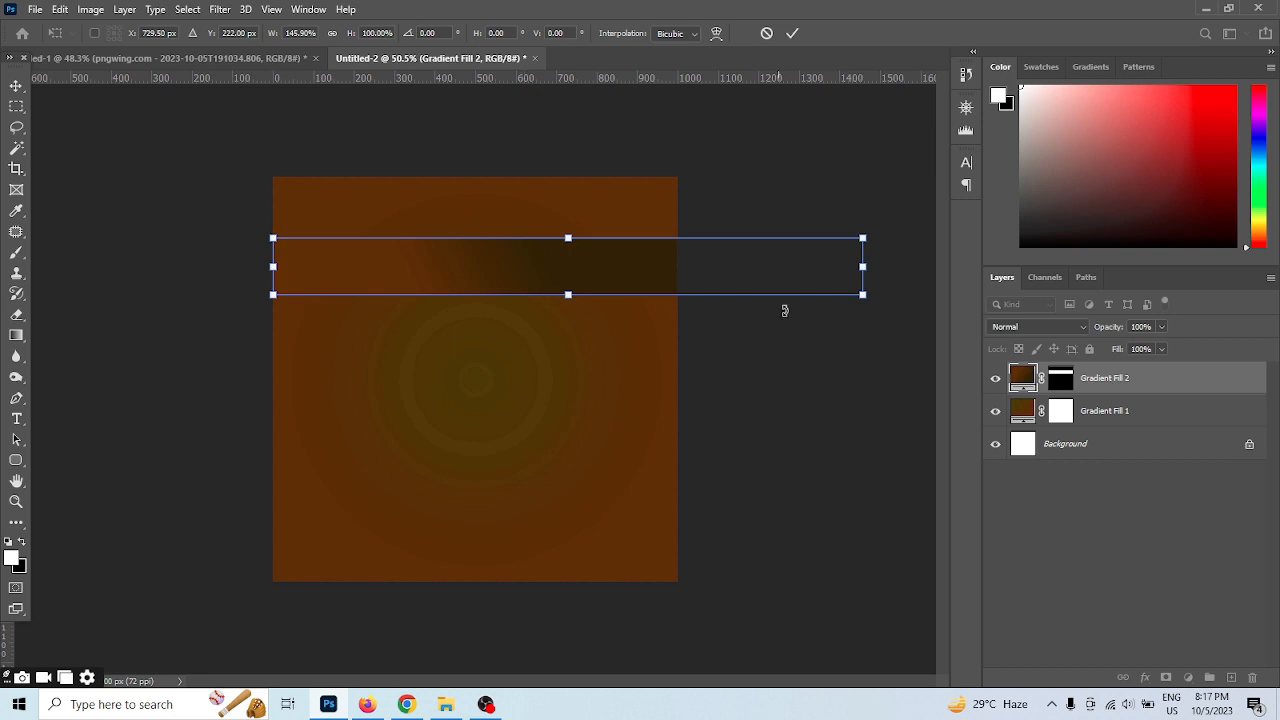
drag(784, 311, 855, 195)
click(792, 33)
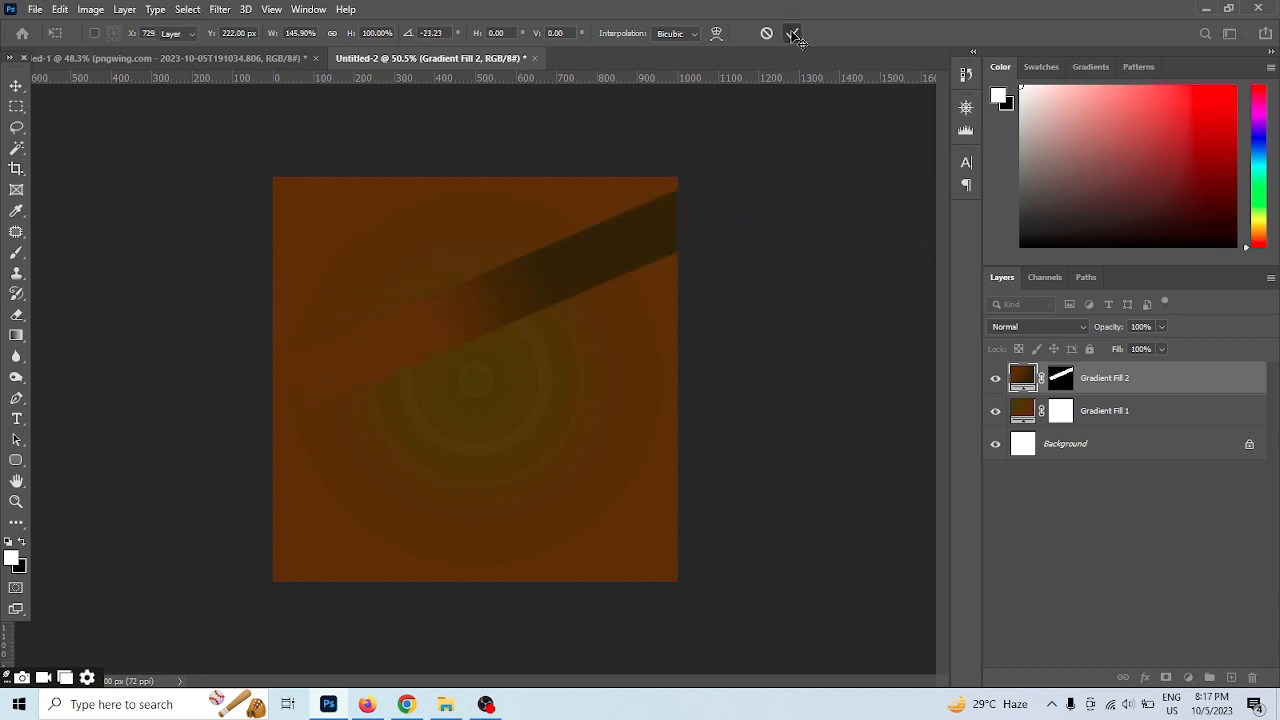
Move the diagonal stripe, duplicate it six times, and space the copies in parallel across the whole canvas
drag(709, 248, 529, 277)
key(ctrl+j)
key(ctrl+j)
drag(416, 232, 476, 210)
drag(462, 289, 487, 319)
drag(438, 325, 630, 572)
scroll(548, 357, up, 1)
click(616, 380)
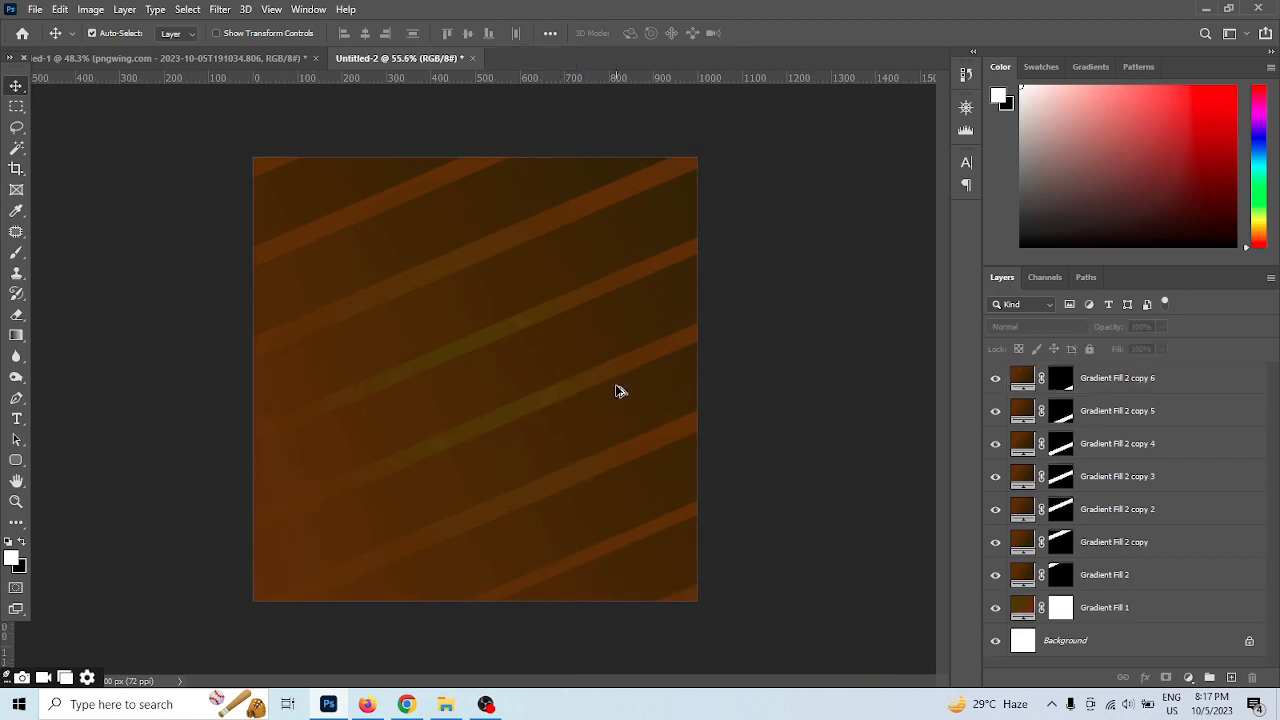
Merge the Gradient Fill 2 stripe and all six of its copies into a single layer
scroll(618, 390, up, 2)
scroll(544, 383, down, 1)
click(342, 451)
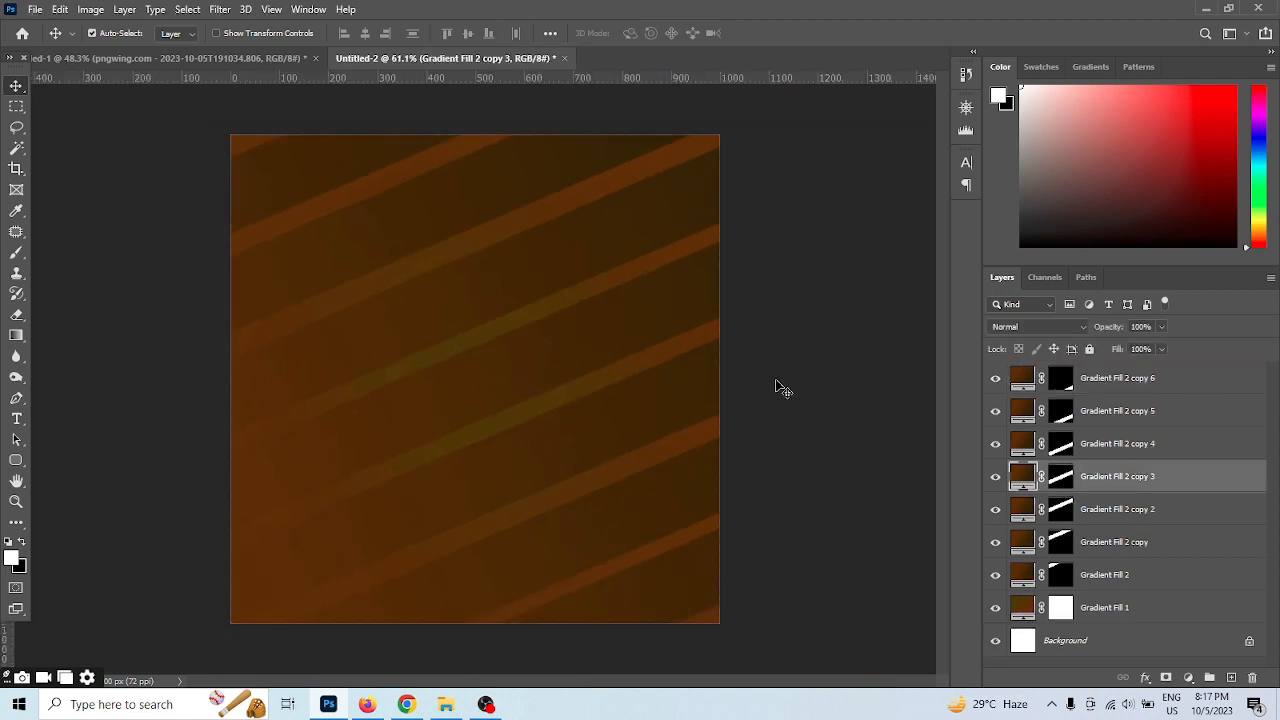
drag(487, 60, 562, 60)
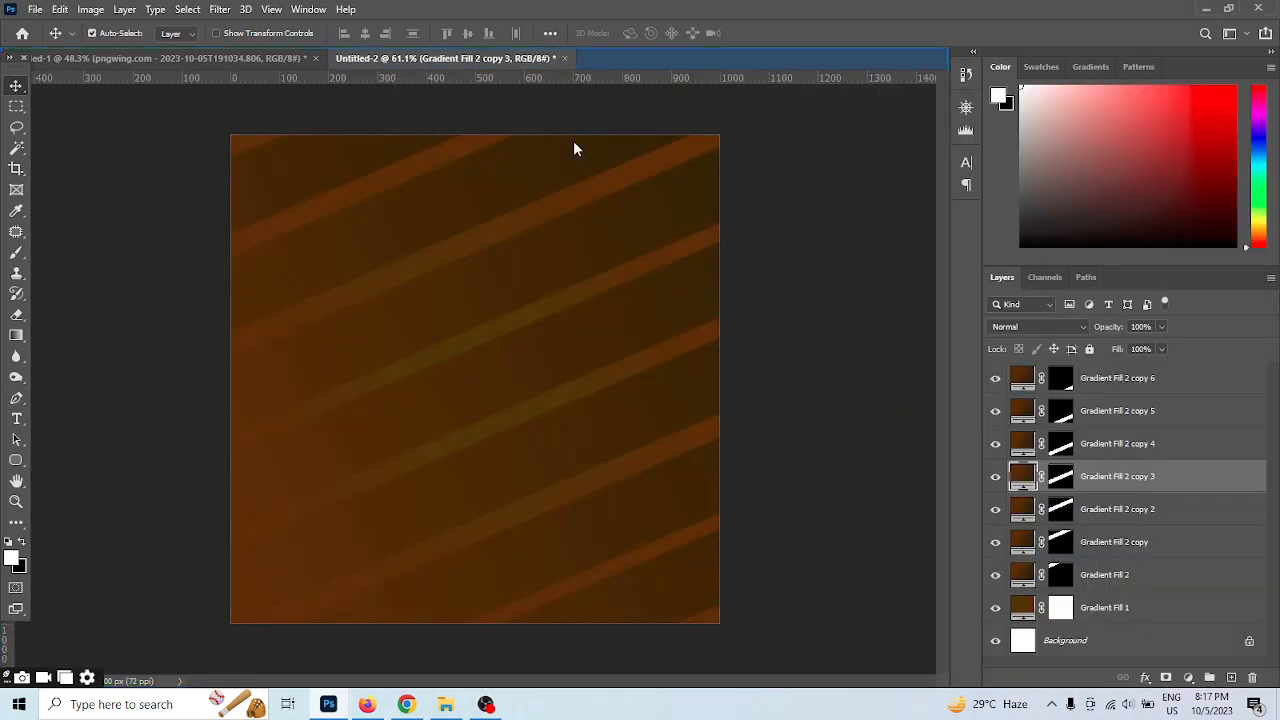
click(1110, 385)
shift+click(1122, 575)
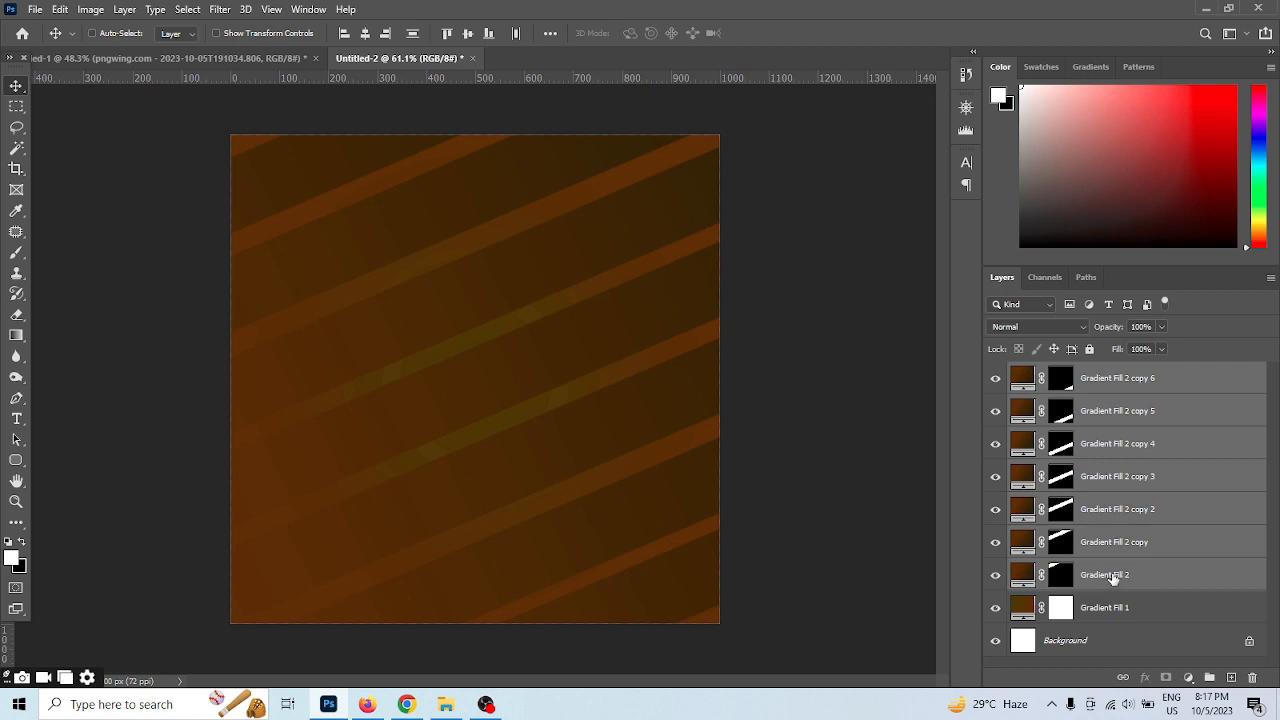
key(ctrl+e)
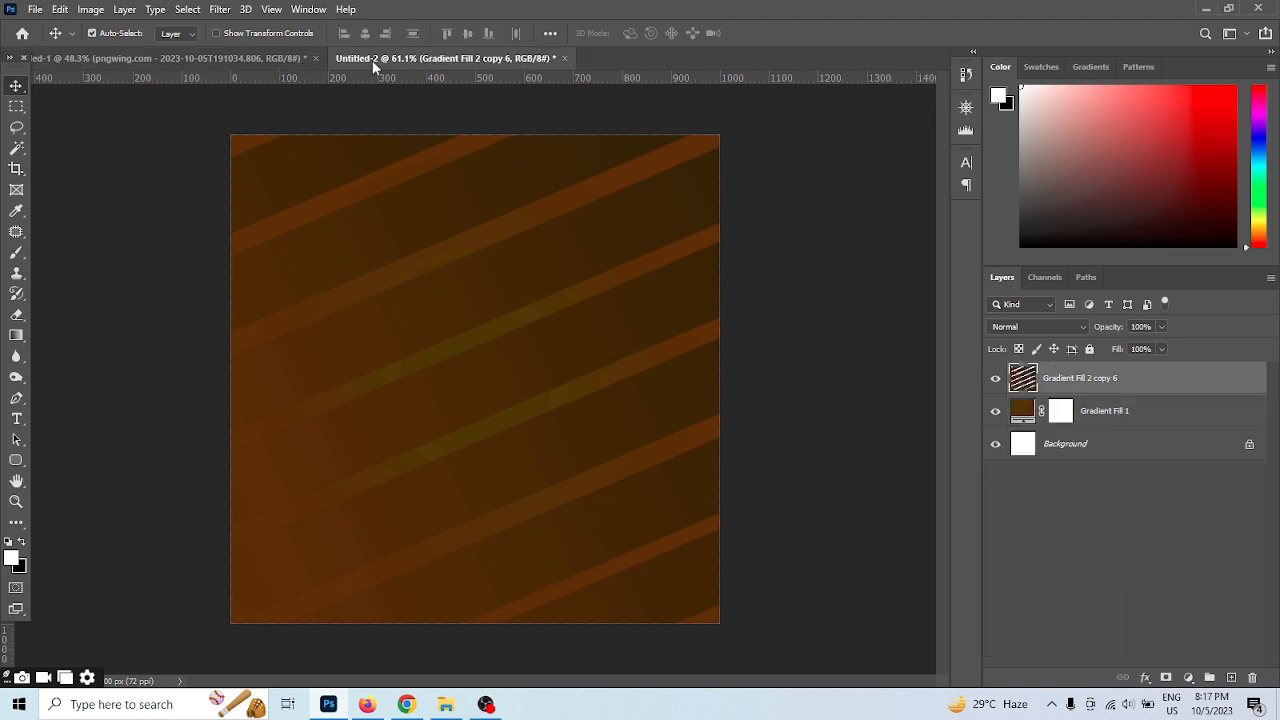
Copy the armchair image from the design elements document into the striped design and center it on the canvas
drag(372, 60, 612, 109)
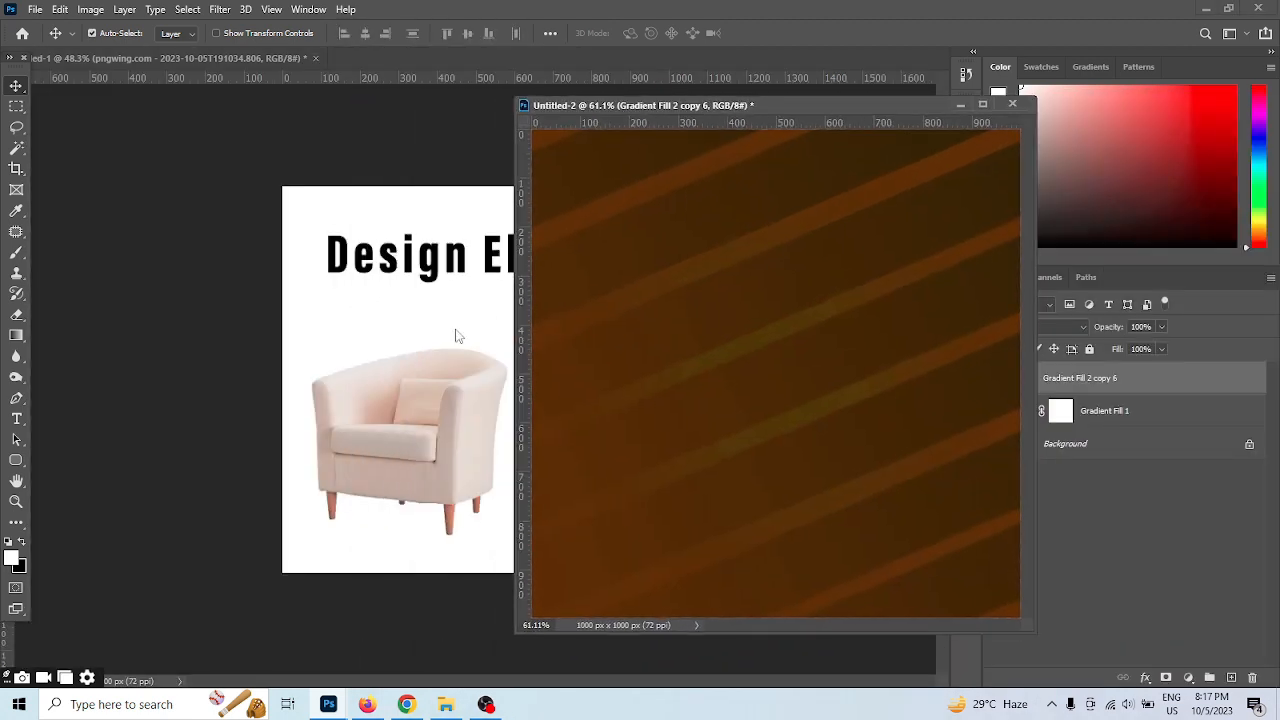
drag(429, 475, 670, 440)
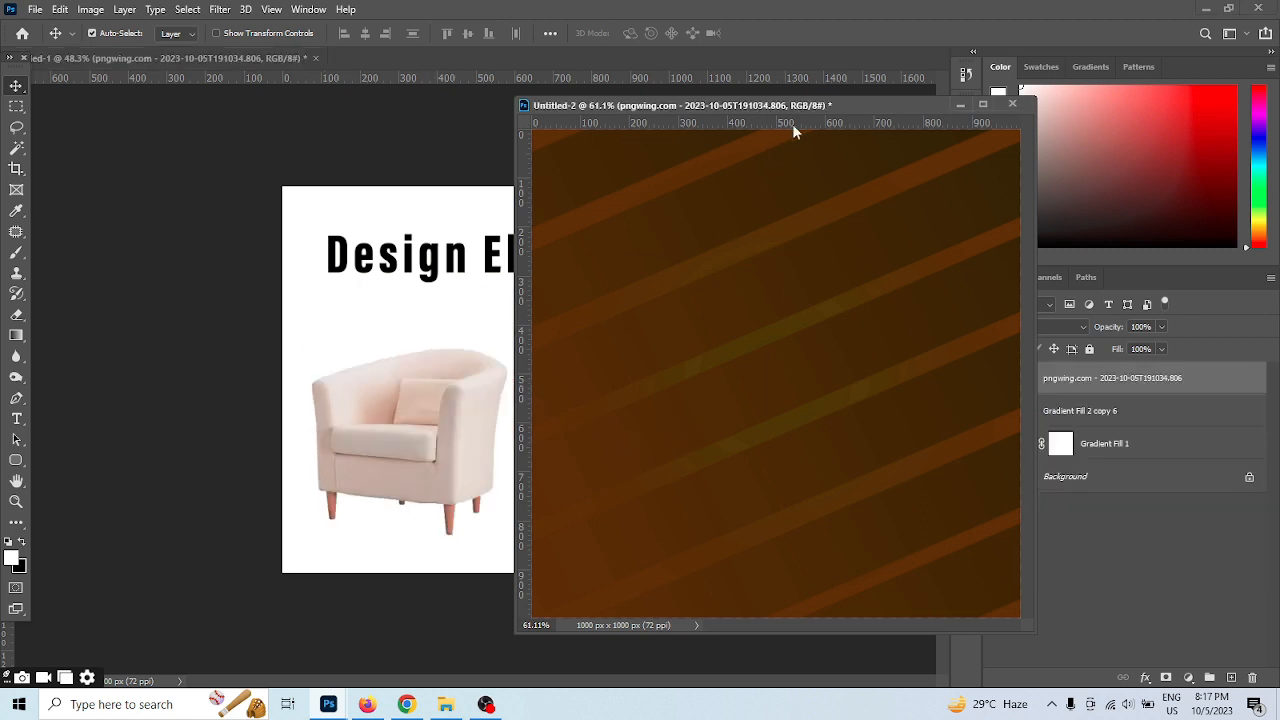
drag(804, 106, 616, 120)
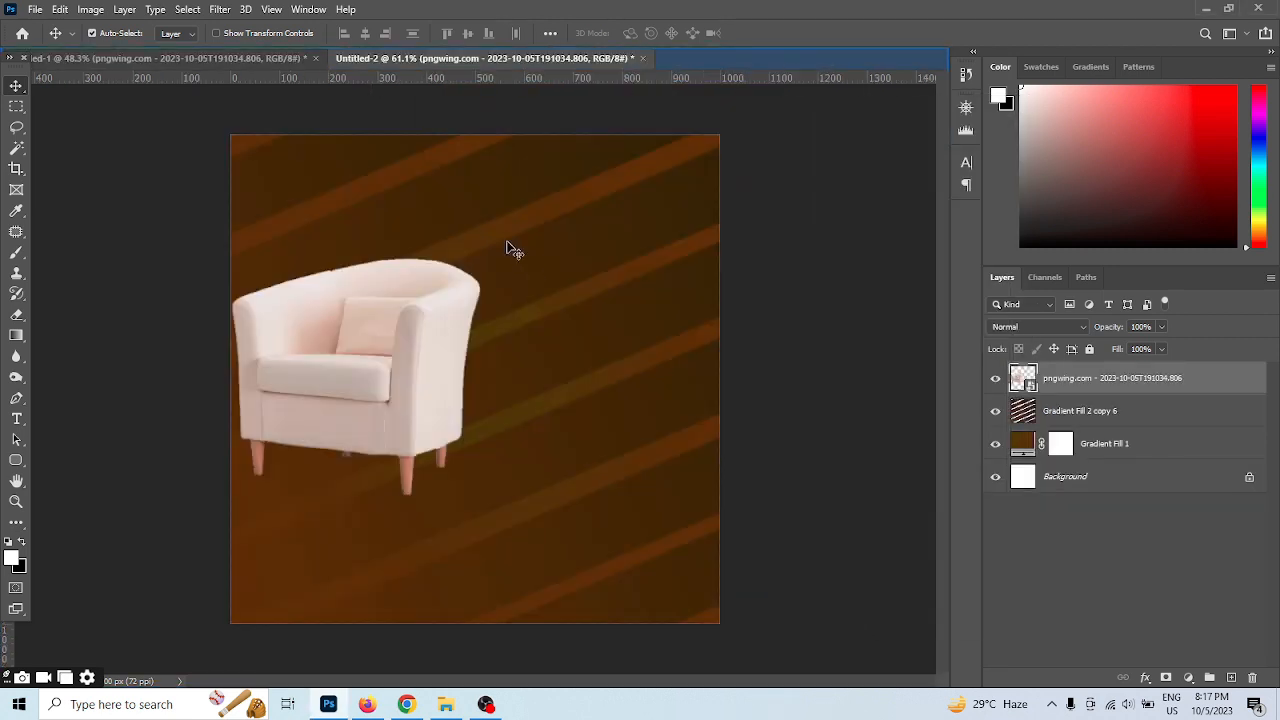
key(ctrl+0)
drag(434, 366, 513, 433)
scroll(474, 324, up, 4)
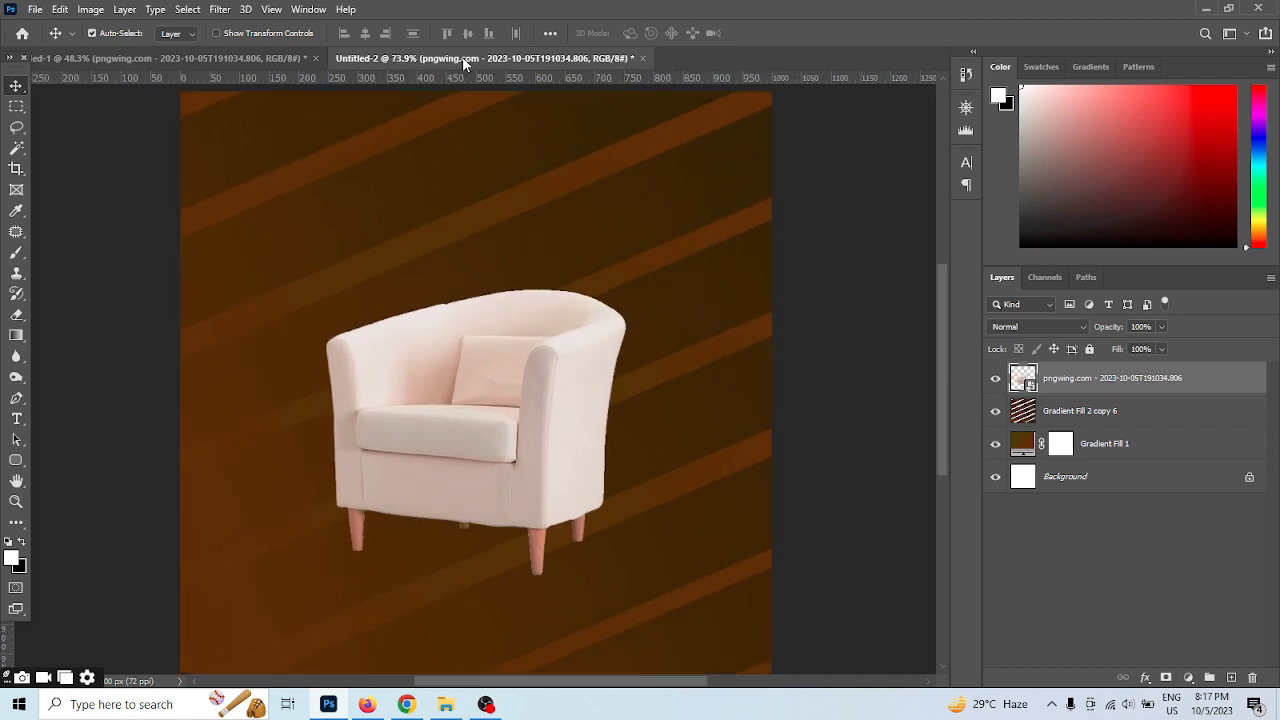
drag(462, 68, 331, 77)
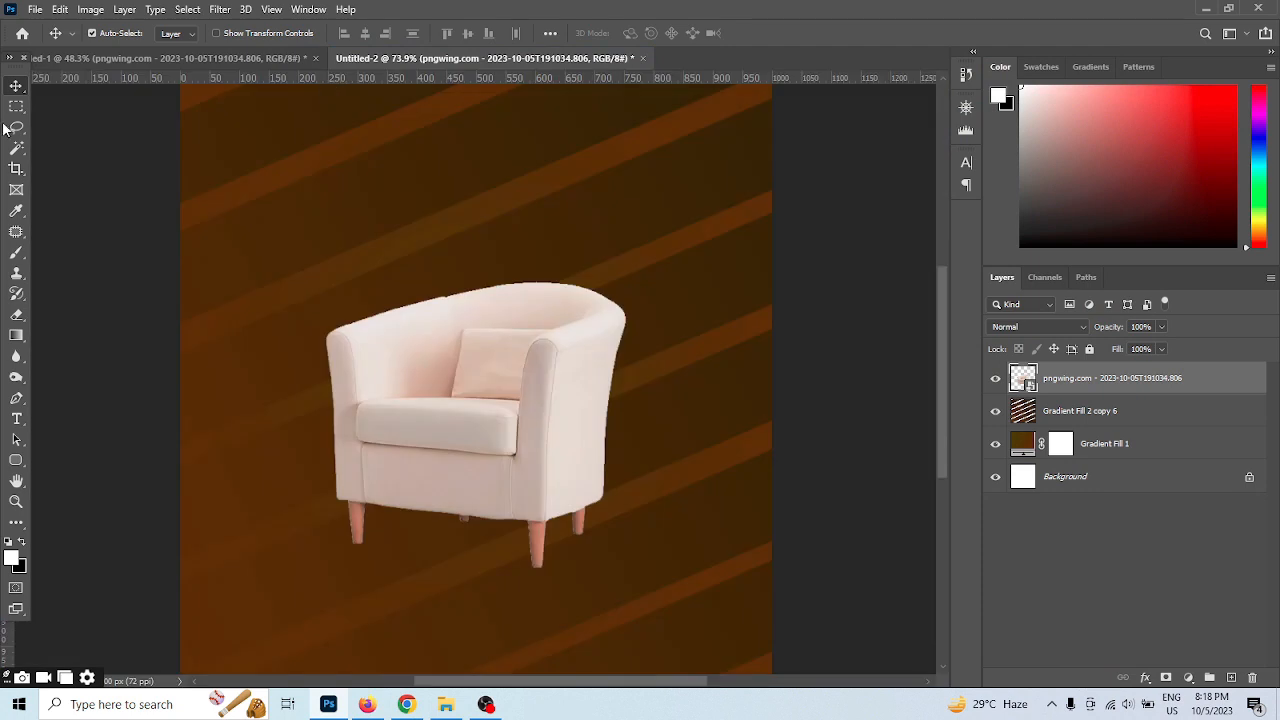
Create a wide rectangle above the armchair with a solid colour fill of orange f5b303
click(16, 106)
drag(313, 141, 634, 216)
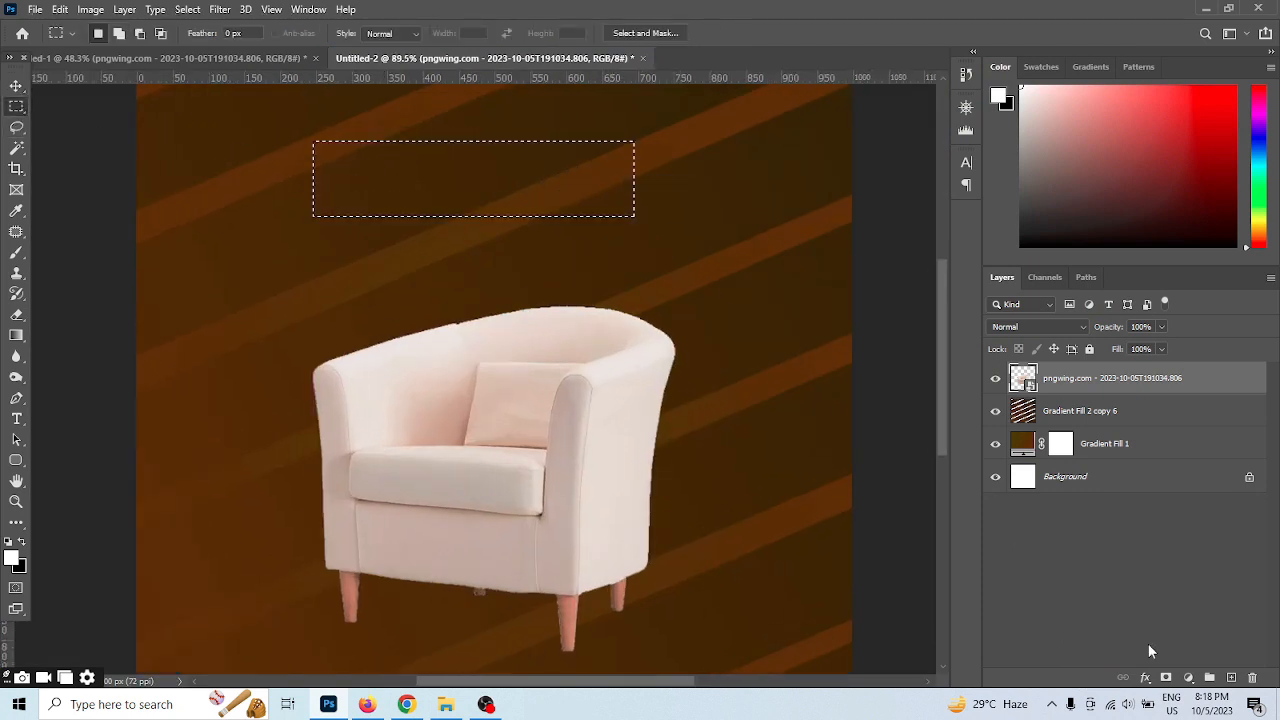
click(1188, 677)
click(1182, 398)
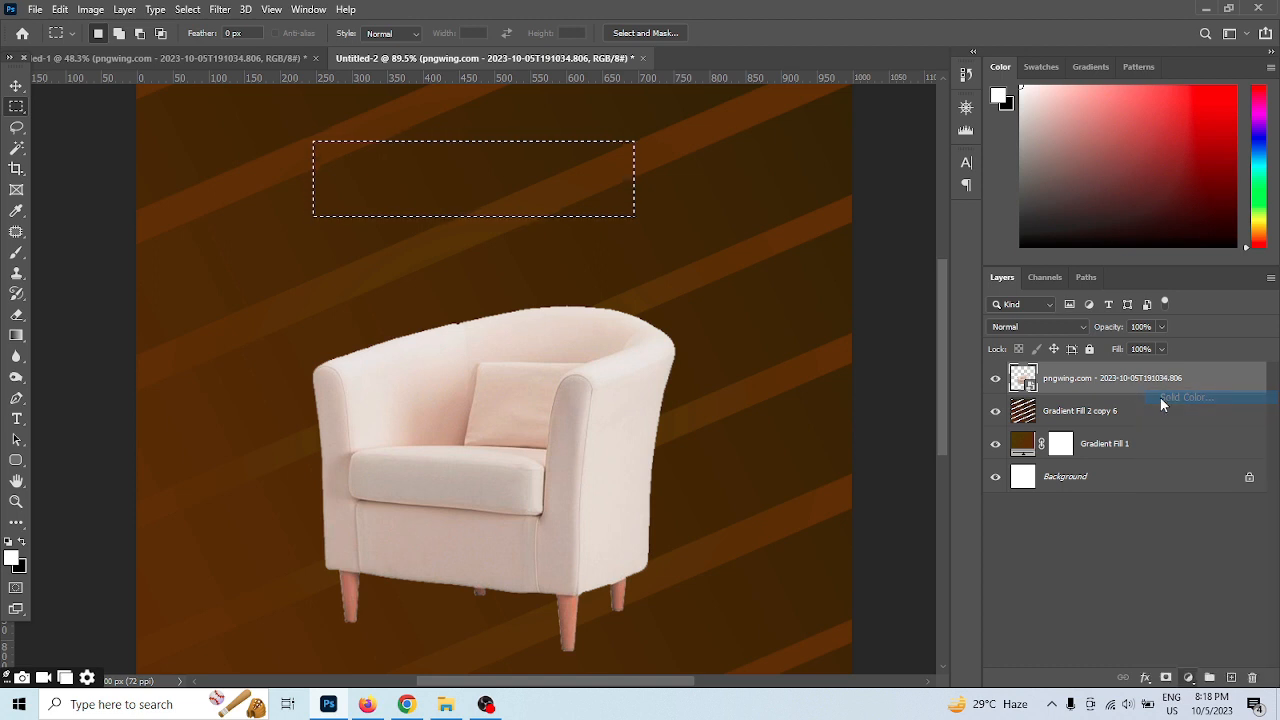
click(1064, 545)
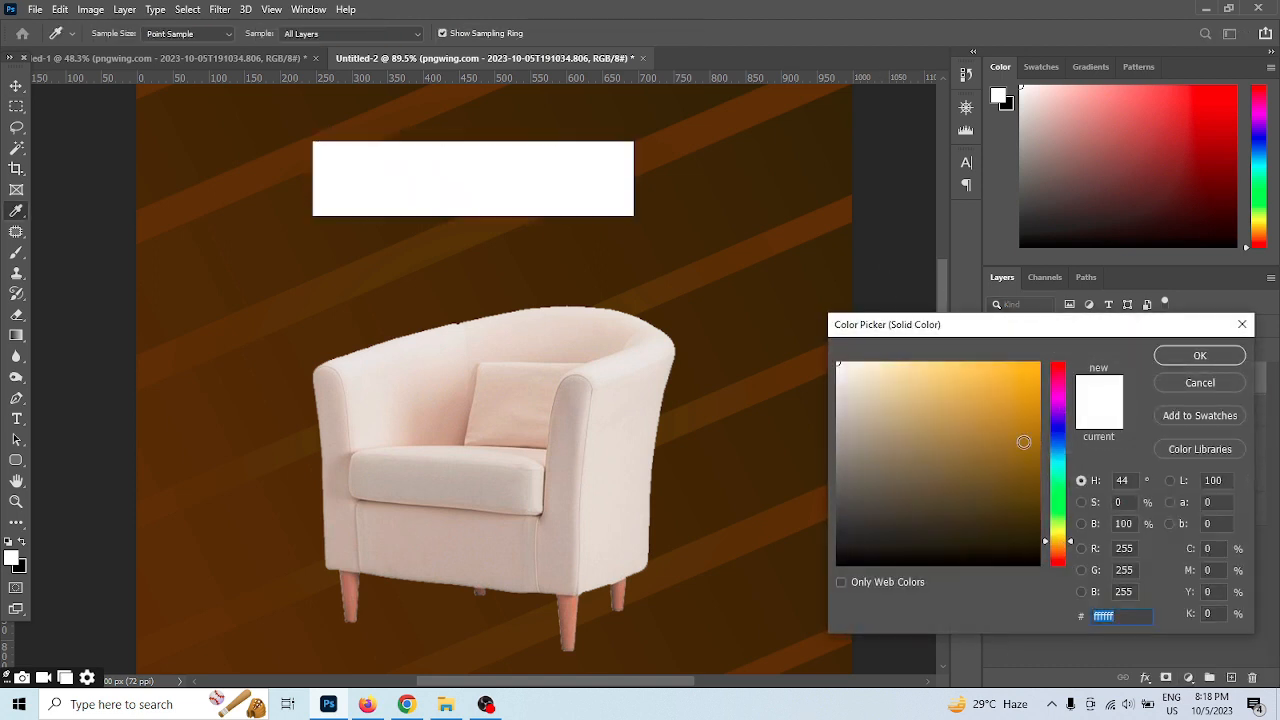
drag(1023, 442, 1038, 372)
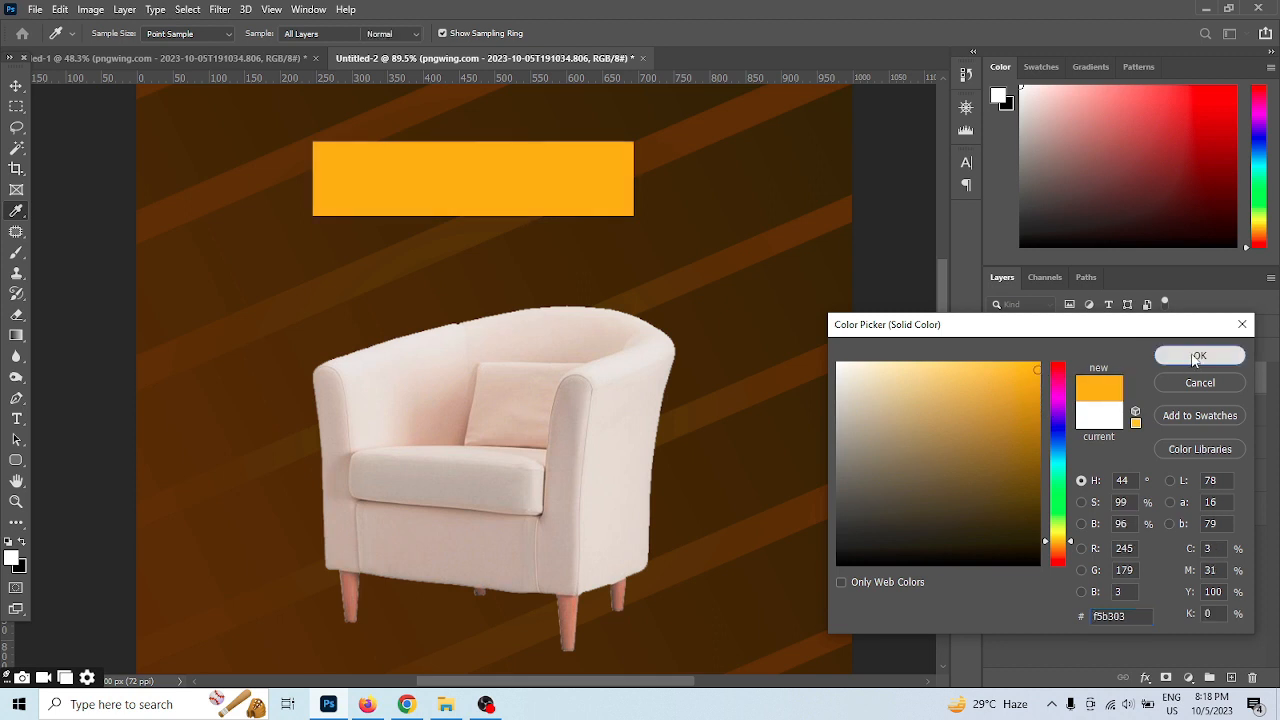
click(1198, 356)
key(v)
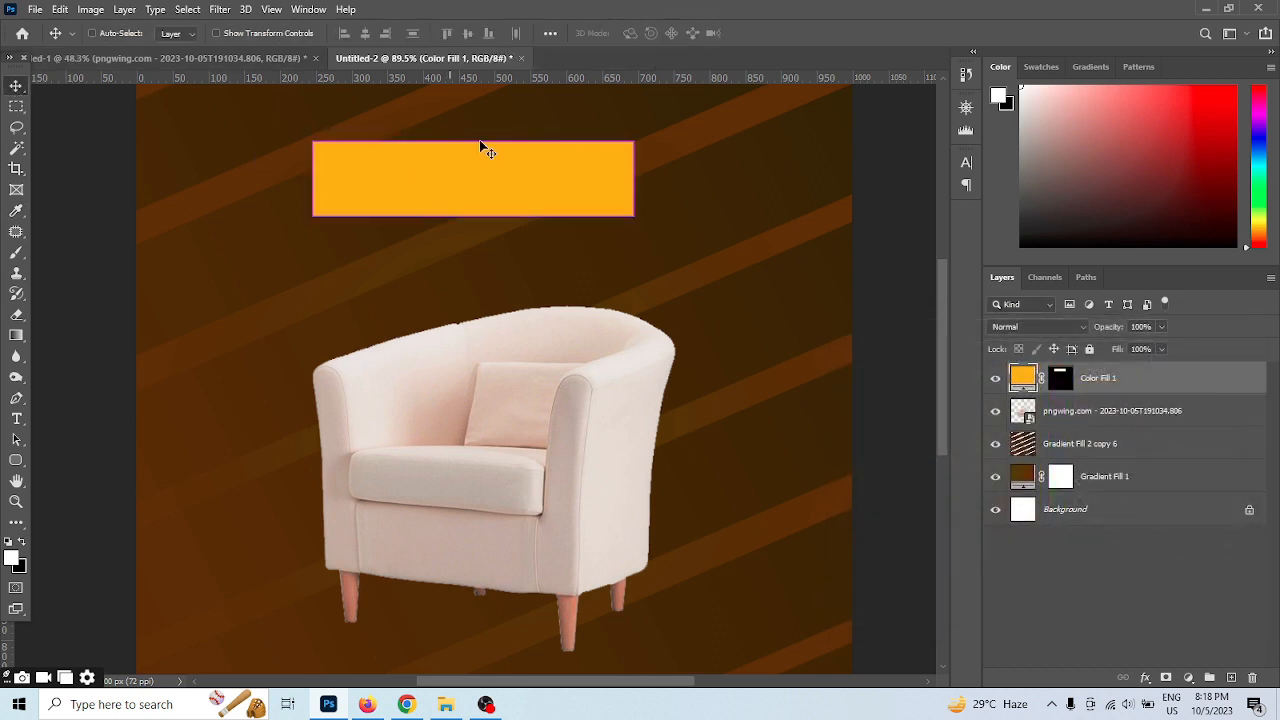
Slant the orange rectangle into a parallelogram with a horizontal skew of -20.07°
key(ctrl+t)
right_click(556, 174)
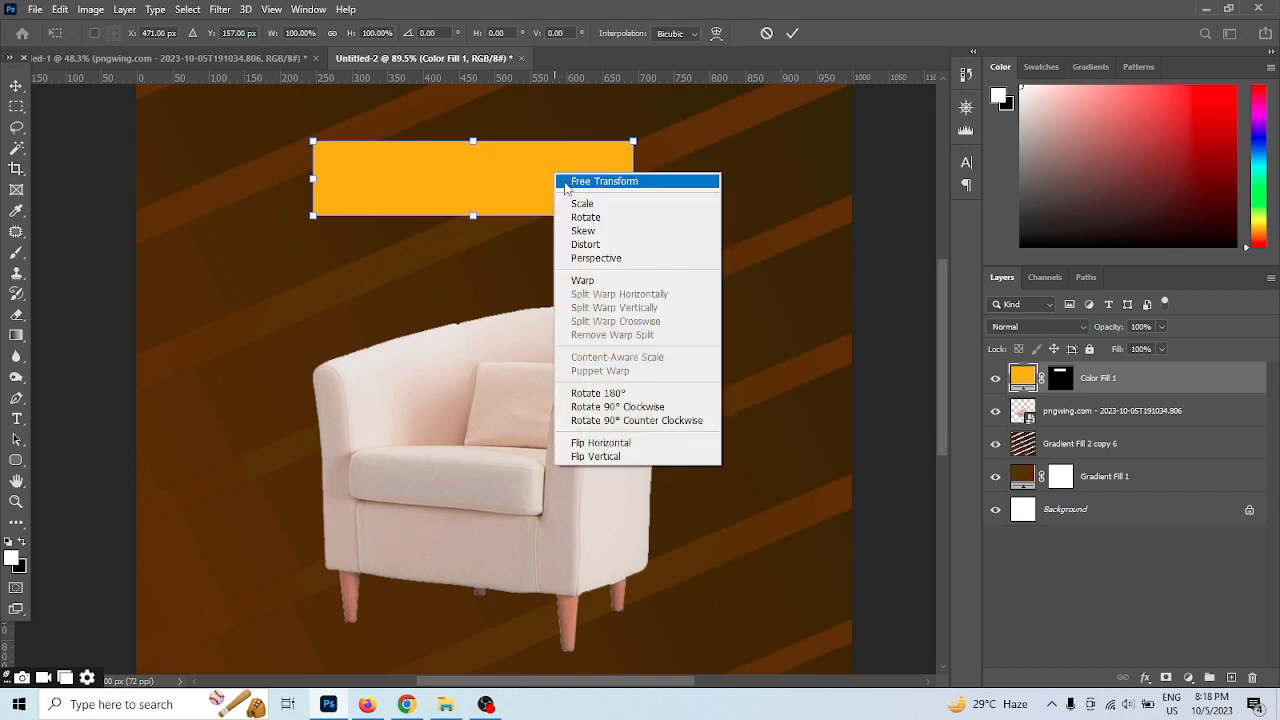
click(602, 258)
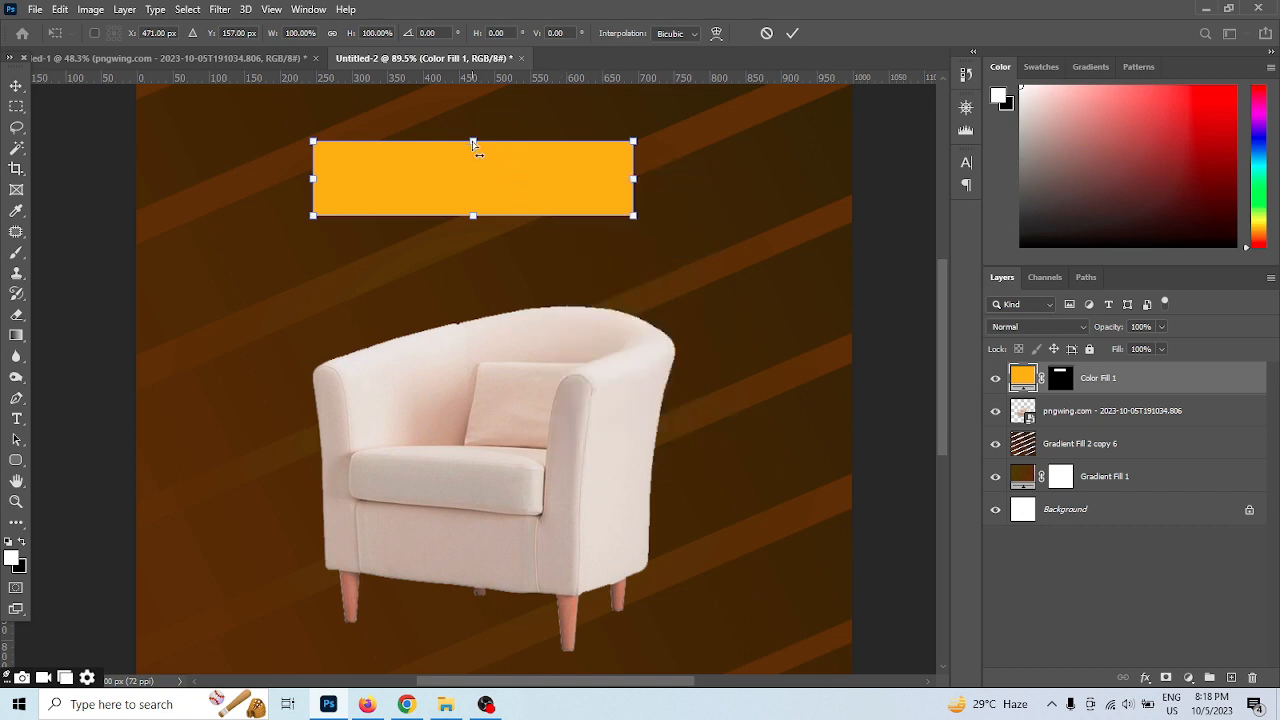
drag(474, 145, 503, 146)
click(792, 33)
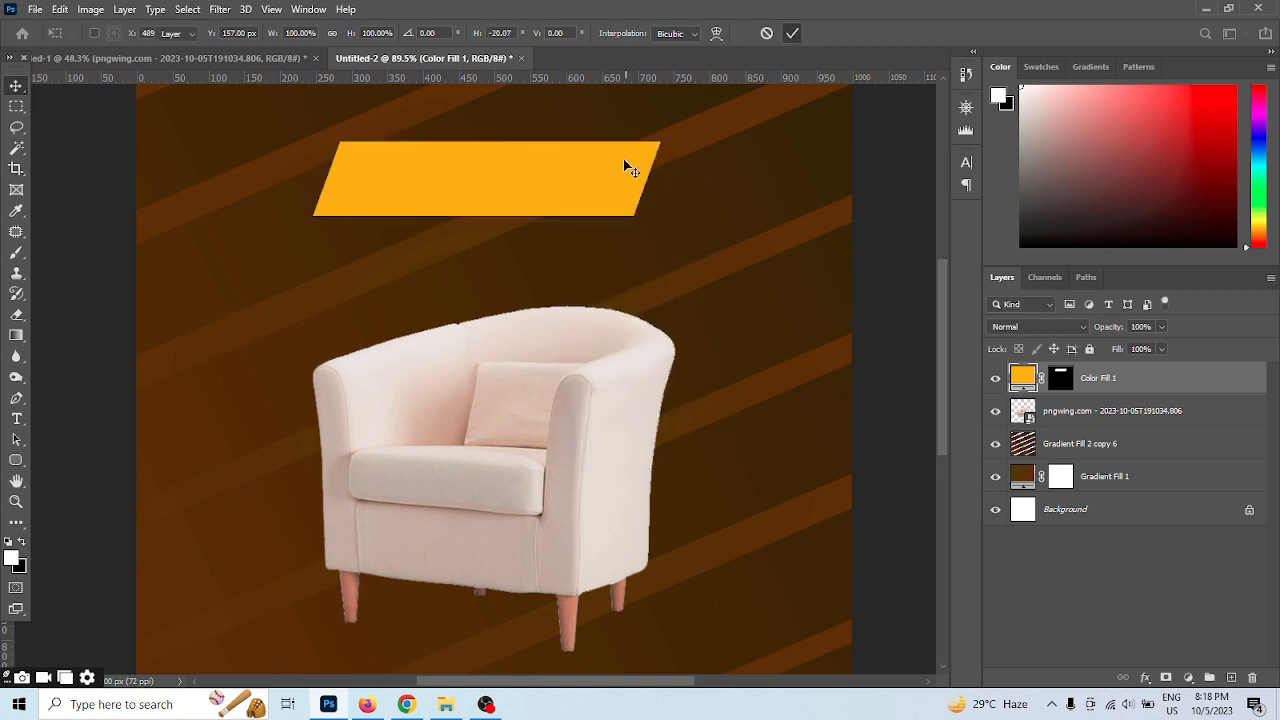
Rotate the orange parallelogram counterclockwise into a rising tilt and move it slightly closer to the armchair
key(ctrl+t)
drag(686, 230, 701, 217)
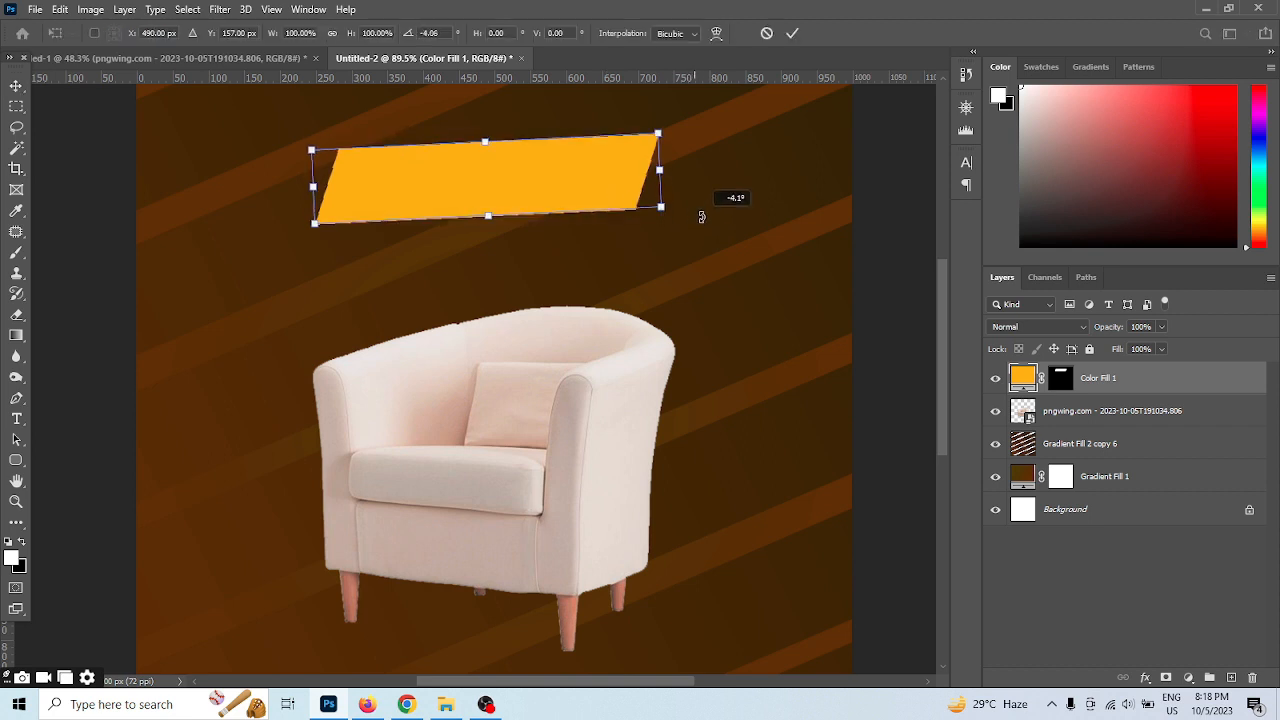
drag(601, 177, 626, 213)
drag(705, 231, 725, 216)
click(792, 35)
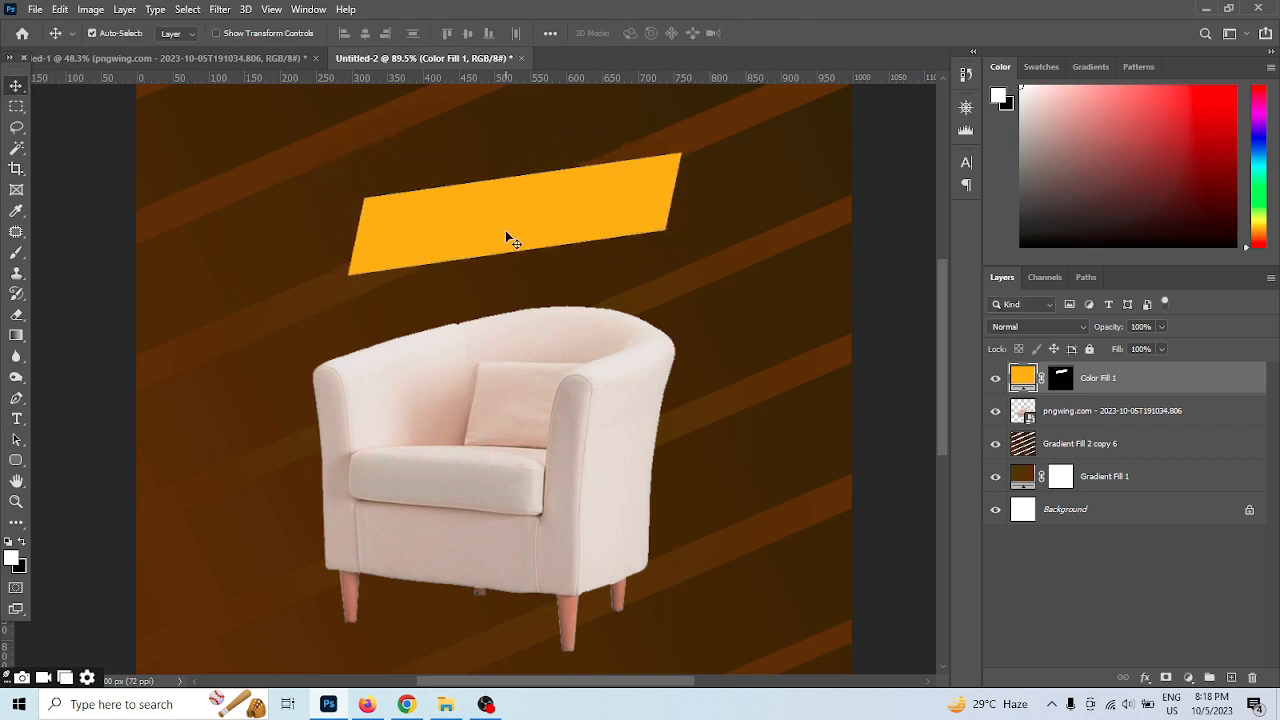
Duplicate the orange banner above the original, reduce the copy's height to 58.20%, and rotate it -3.57°
scroll(505, 230, down, 1)
drag(503, 249, 423, 137)
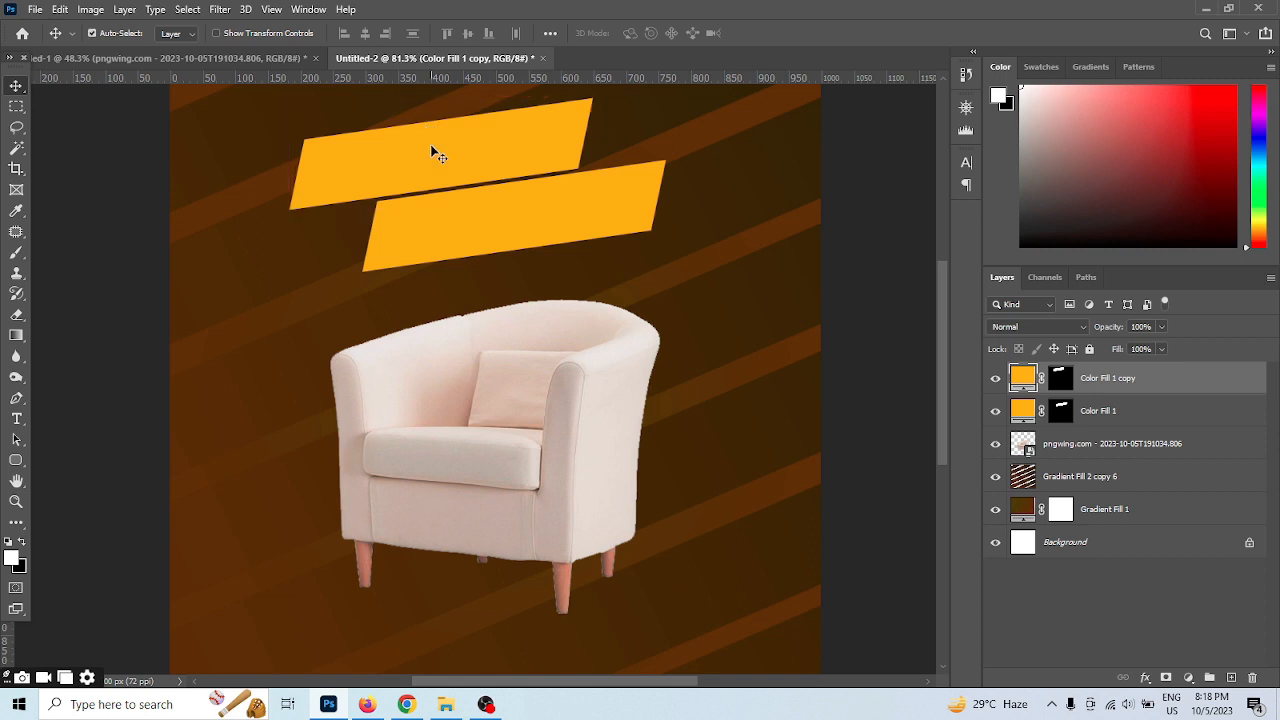
key(ctrl+t)
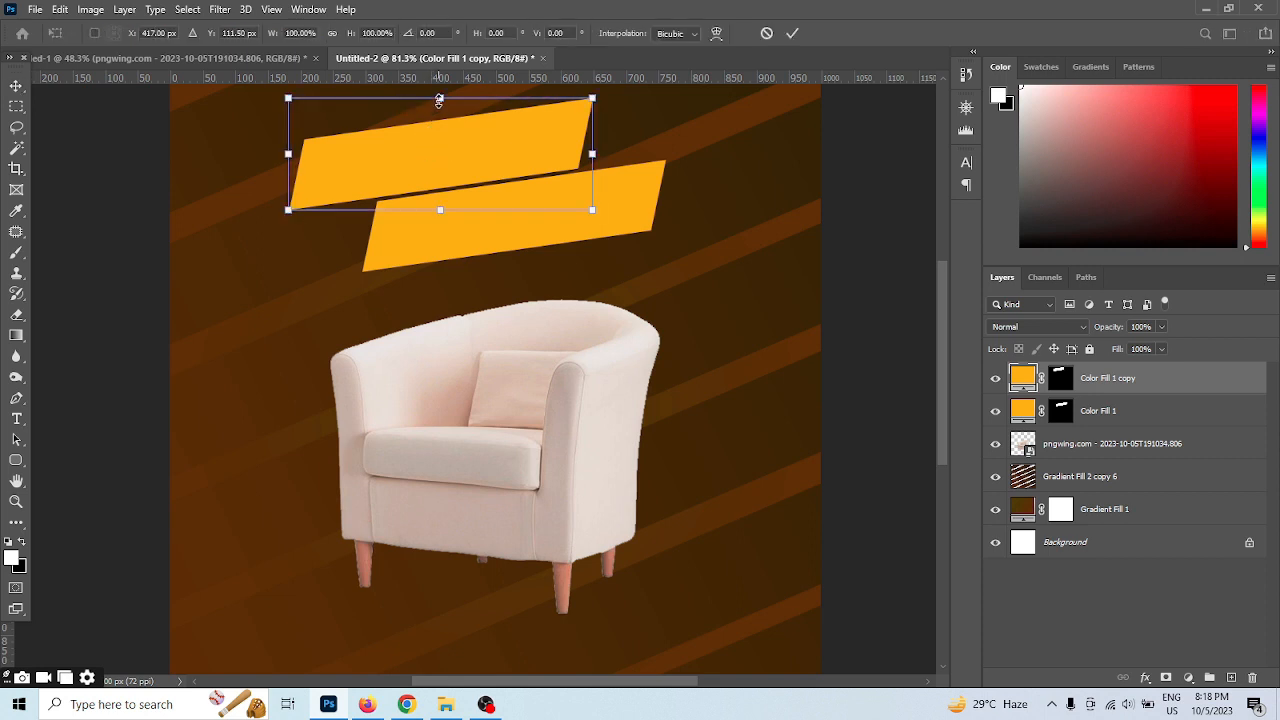
drag(440, 98, 440, 149)
mouse_move(603, 166)
mouse_down()
mouse_move(606, 134)
mouse_move(601, 151)
mouse_up()
drag(423, 146, 434, 129)
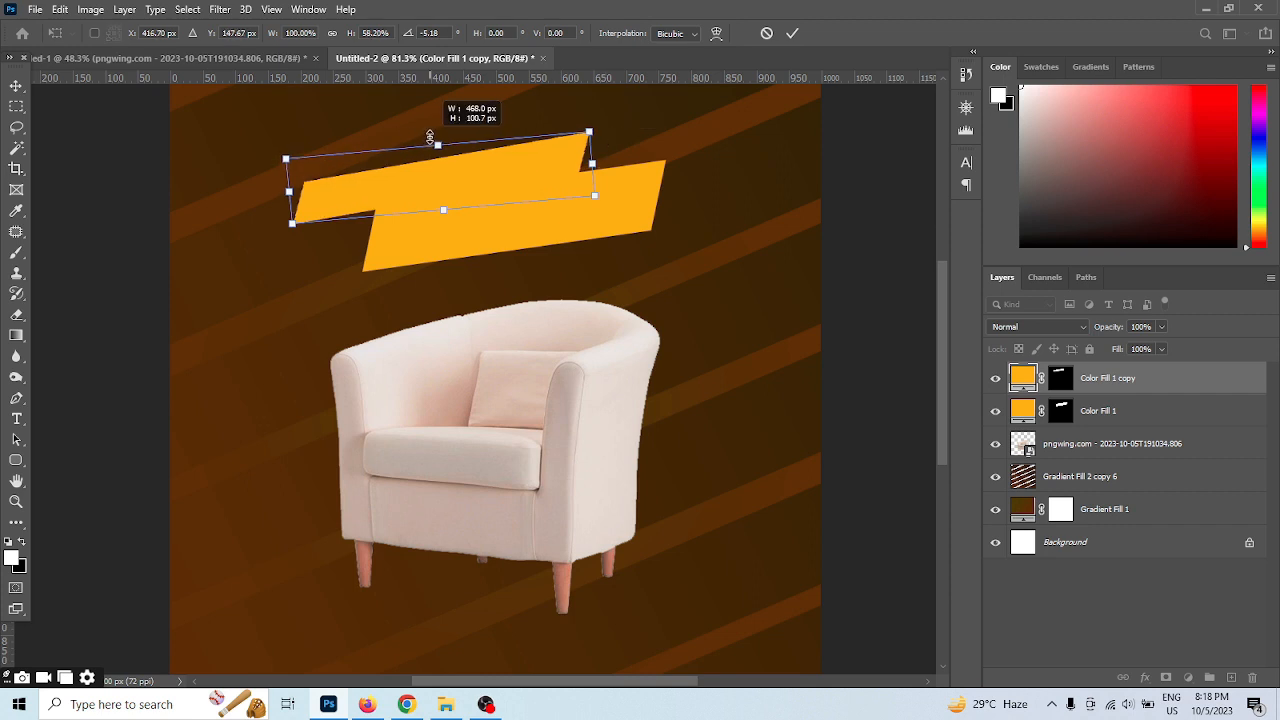
drag(477, 191, 497, 156)
drag(649, 134, 654, 137)
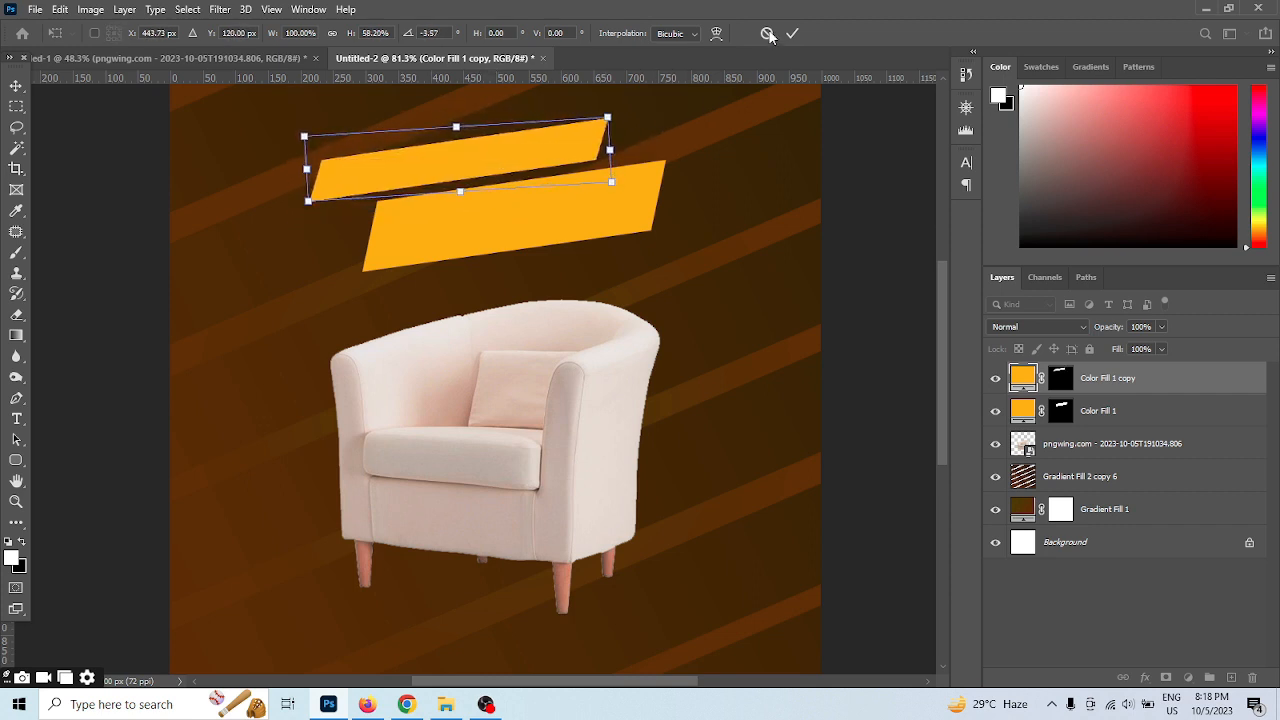
click(792, 33)
Change the fill colour of the upper, thinner banner to white
double_click(1021, 380)
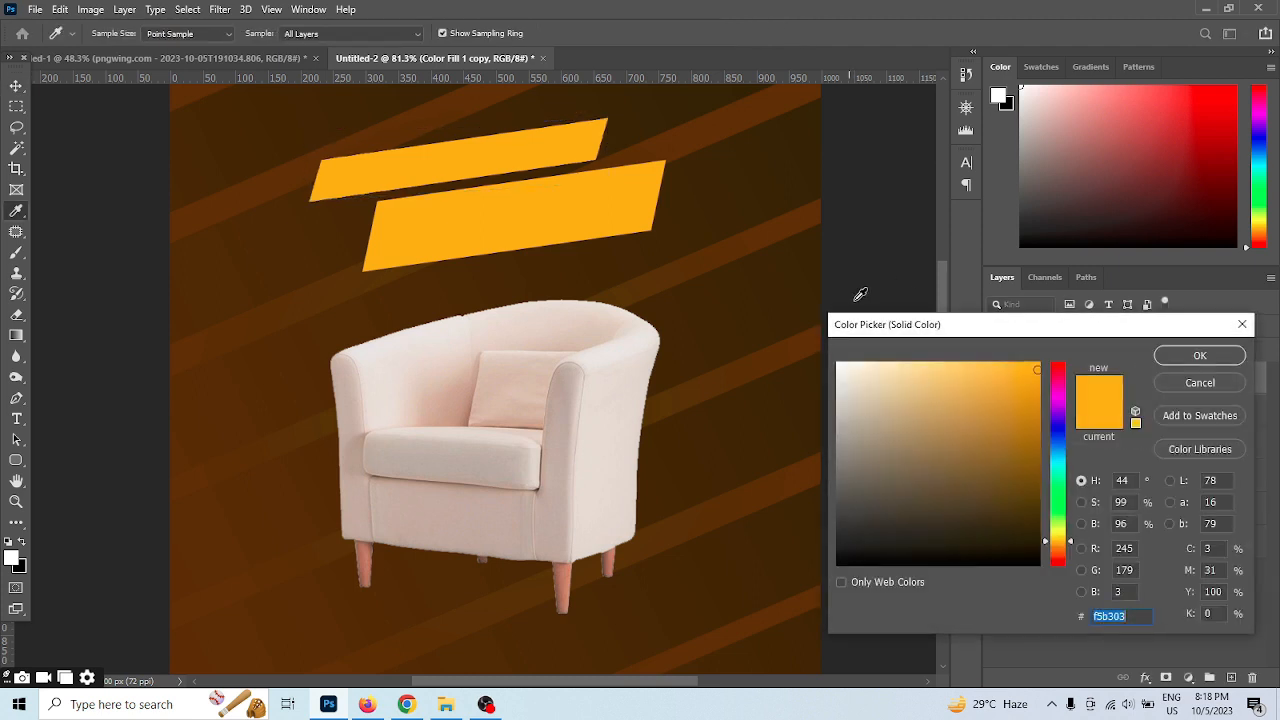
drag(914, 406, 817, 345)
click(1189, 358)
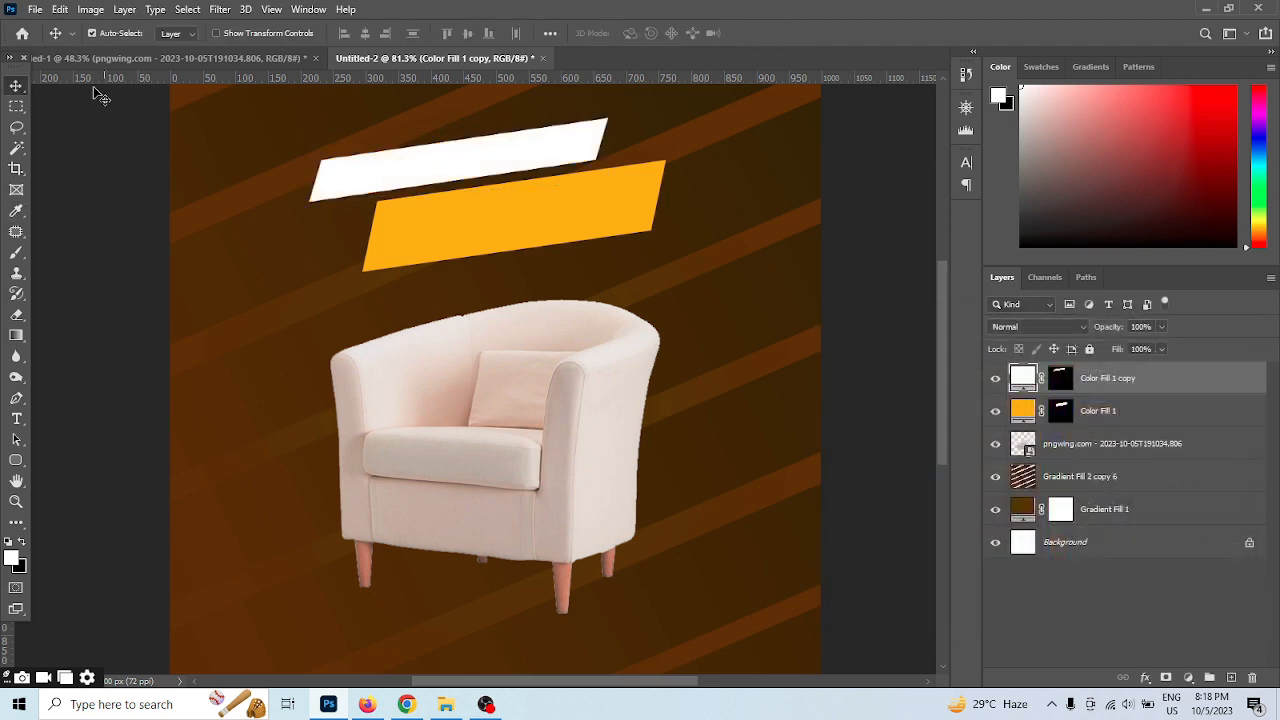
Duplicate the white banner, scale the copy to about 68.5%, and place it under the orange banner's lower right edge
drag(420, 170, 617, 266)
key(ctrl+t)
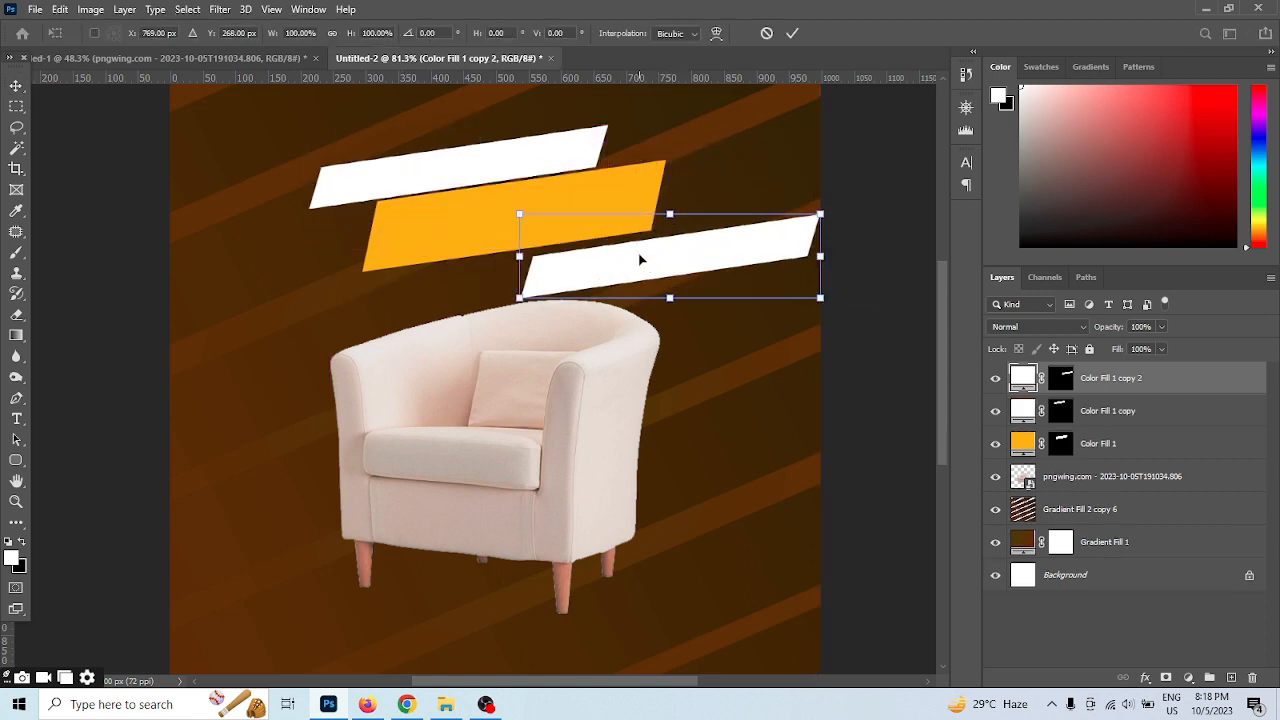
drag(518, 215, 567, 224)
drag(645, 255, 572, 254)
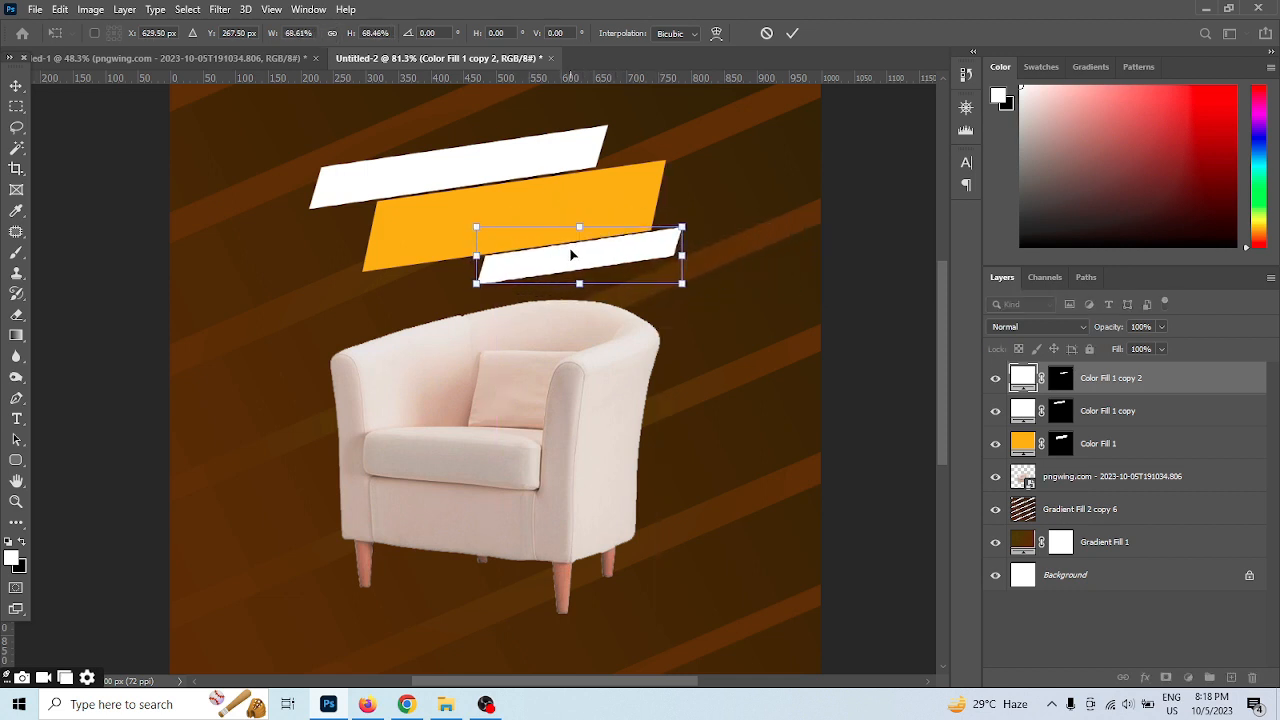
click(792, 34)
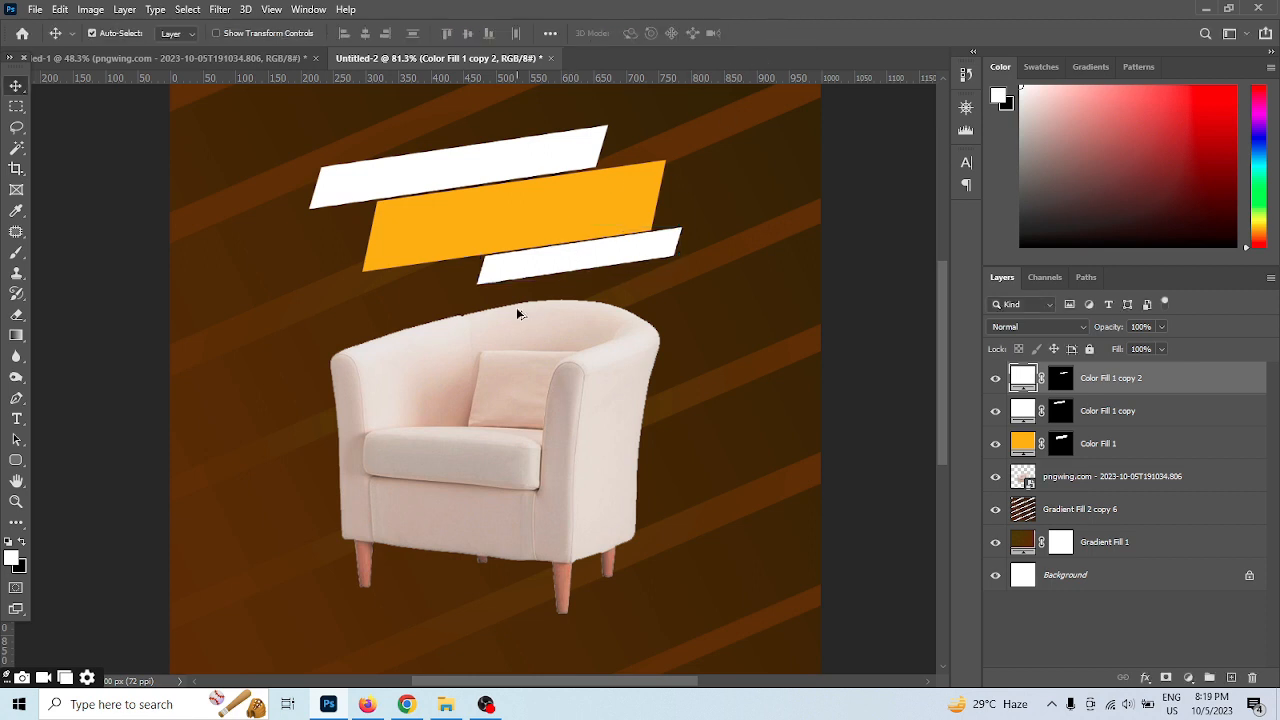
Rotate the small white banner 0.40° and nudge it against the orange banner's lower edge
scroll(554, 281, up, 3)
key(ctrl+t)
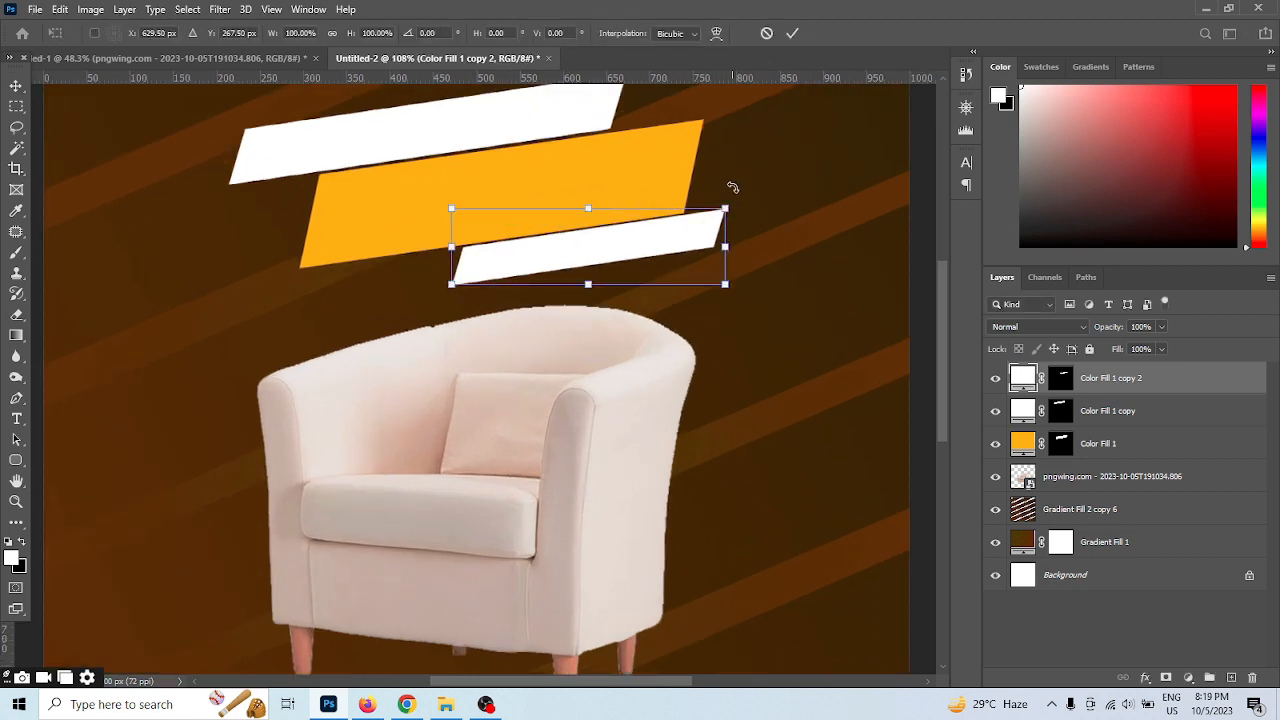
drag(729, 186, 747, 184)
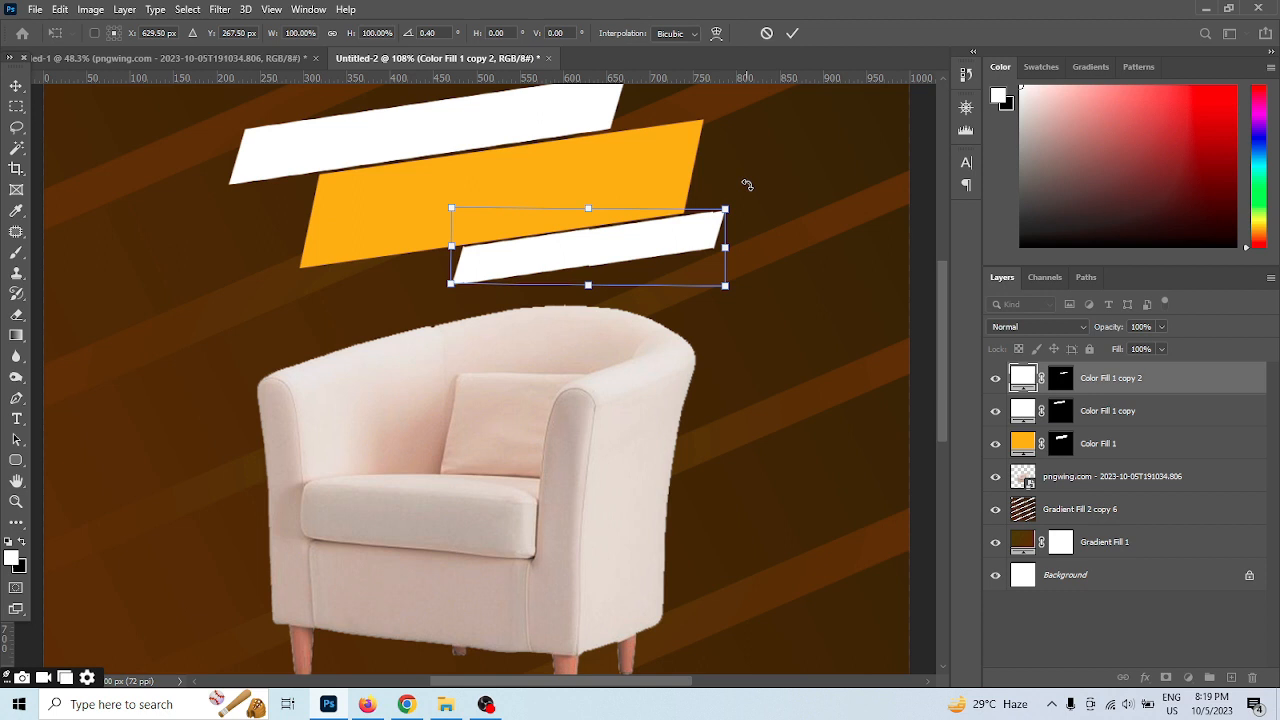
click(792, 34)
drag(635, 243, 631, 239)
scroll(606, 247, down, 2)
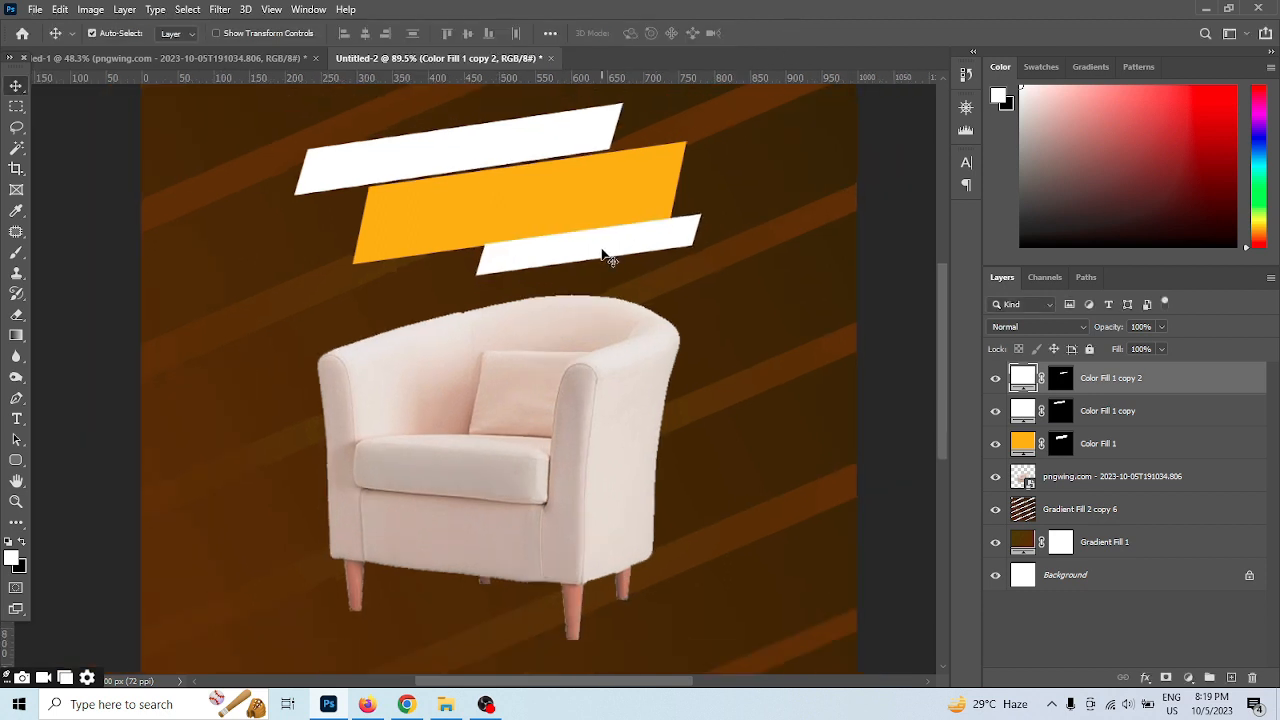
Start a text layer above the Color Fill 1 layer, near the armchair's upper left, in the Poppins Bold font
click(1100, 443)
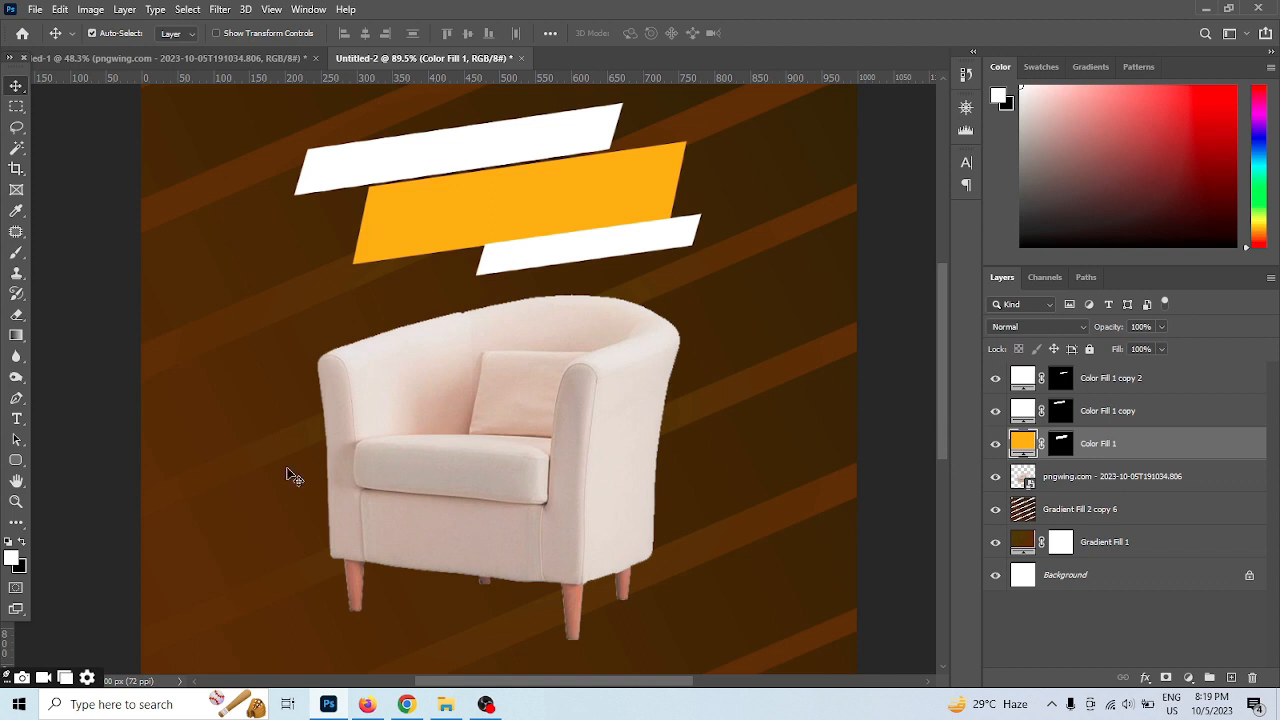
click(14, 418)
click(285, 328)
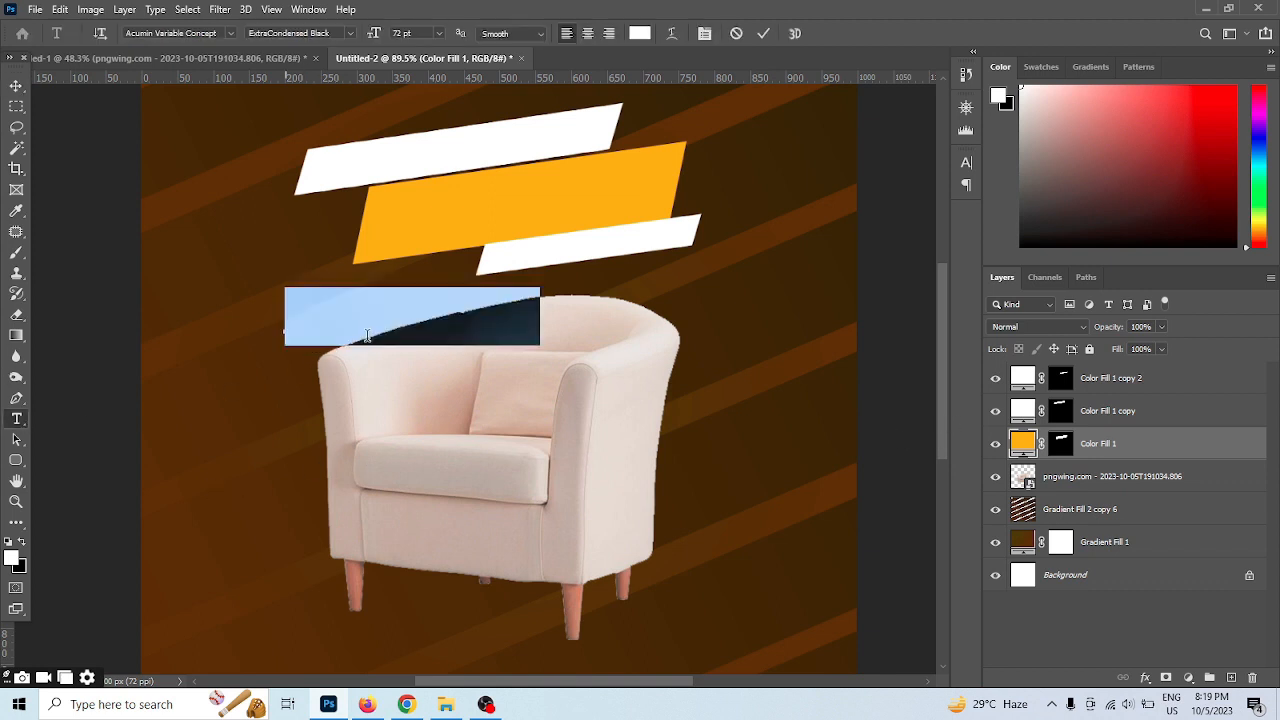
click(189, 35)
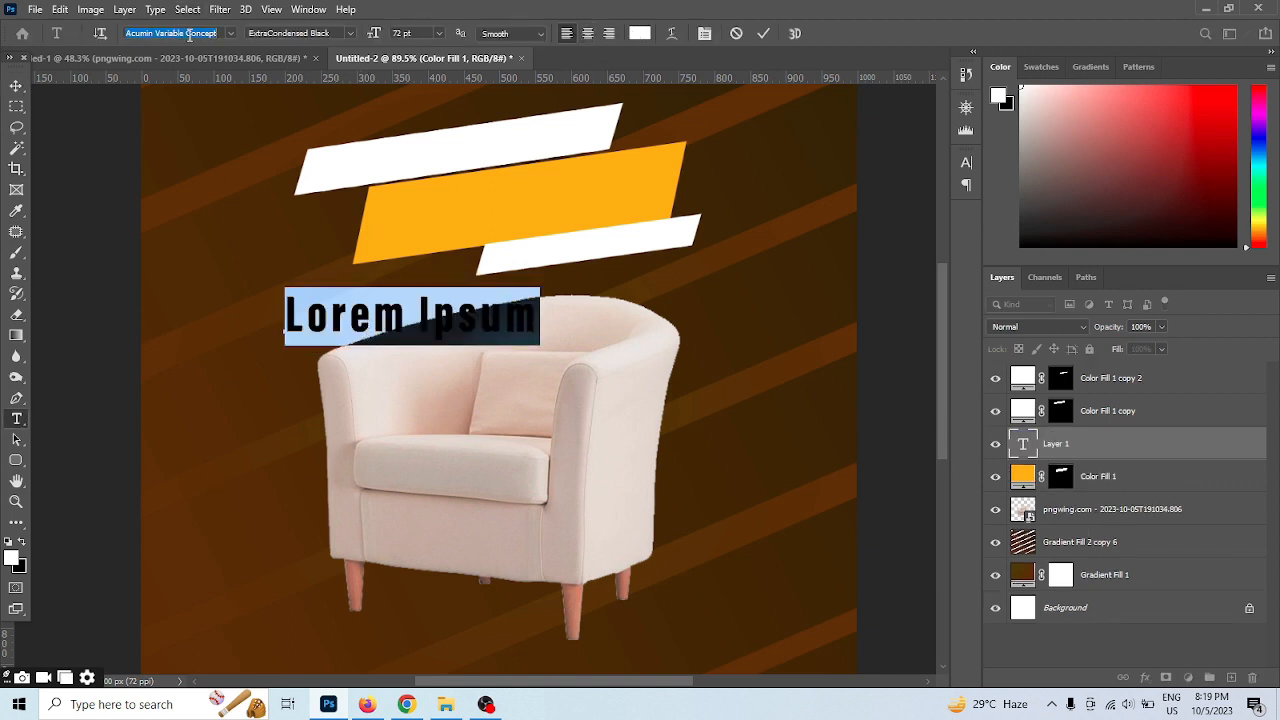
text(Poppins)
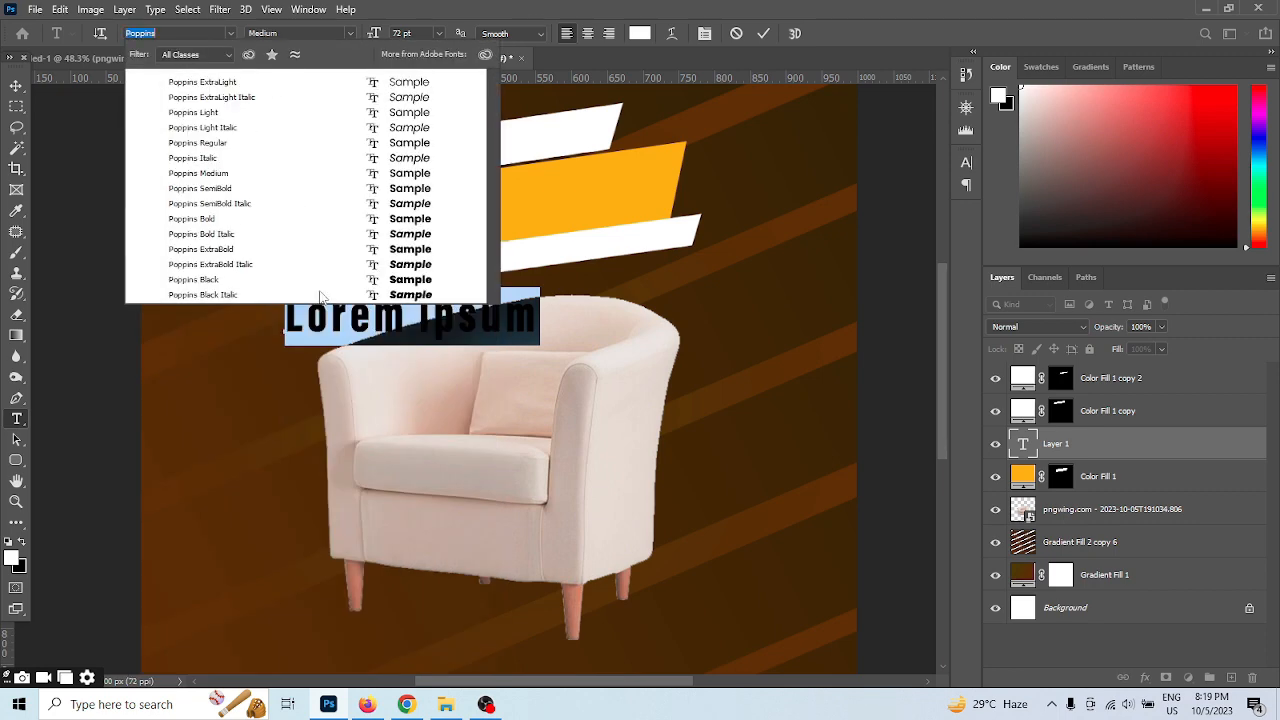
click(255, 218)
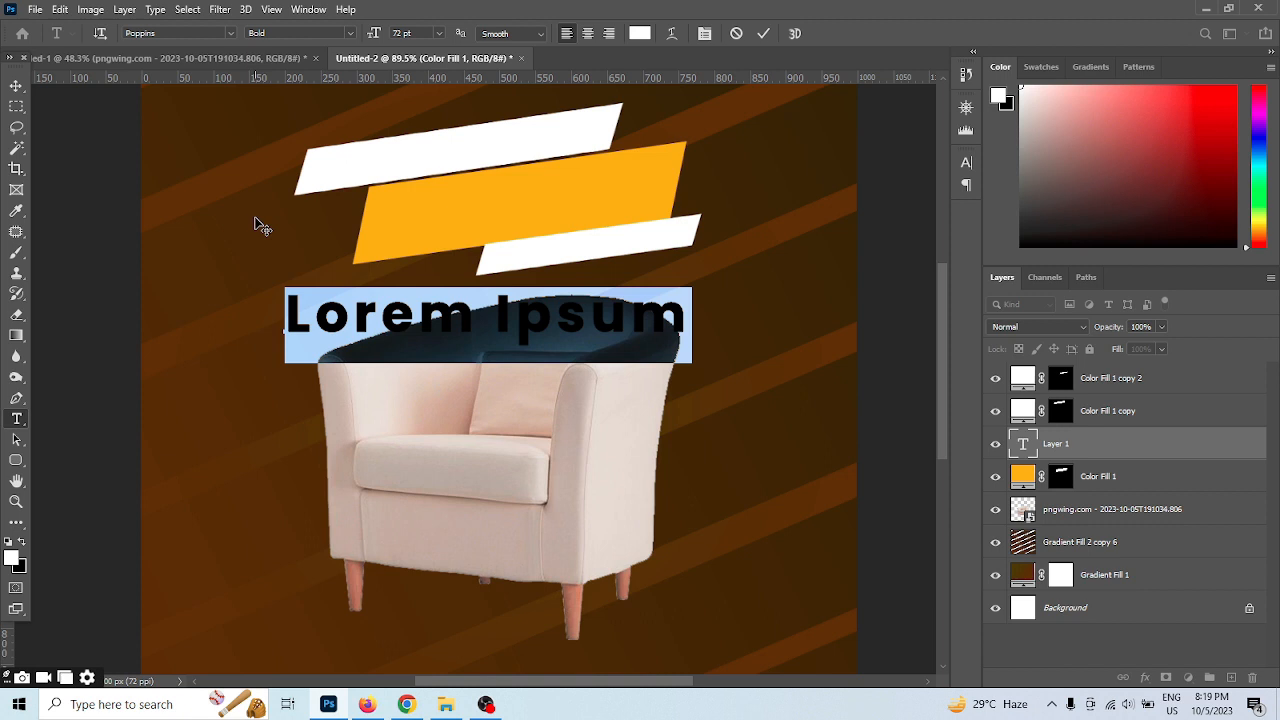
Enter the text BRAND NEW in capitals on the new text layer and commit it
text(brand)
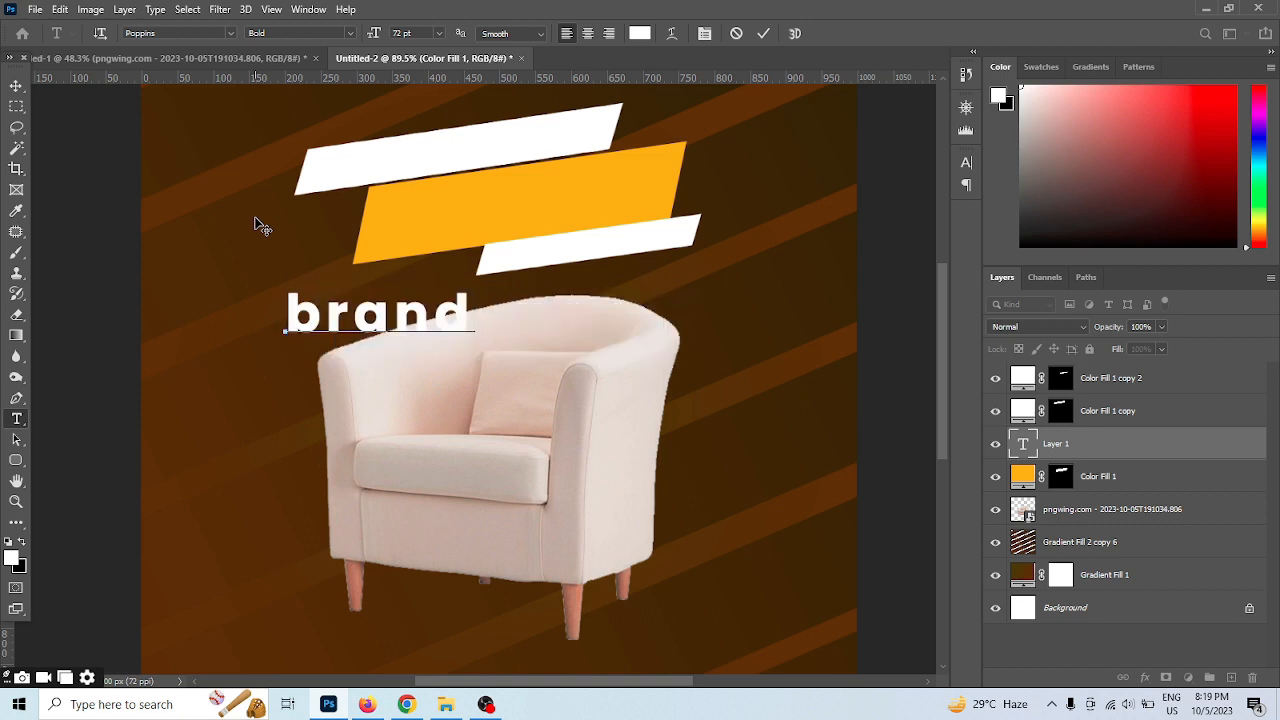
key(BackSpace)
key(BackSpace)
key(BackSpace)
key(BackSpace)
key(BackSpace)
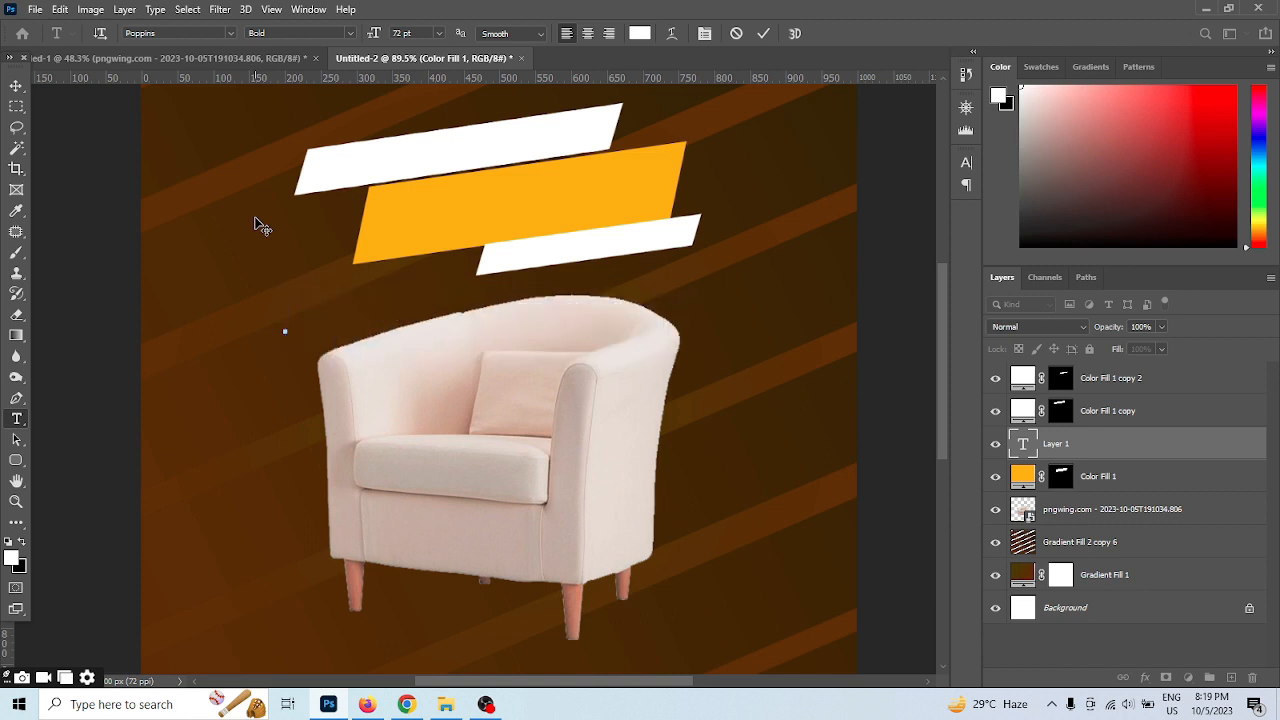
text(BRAND)
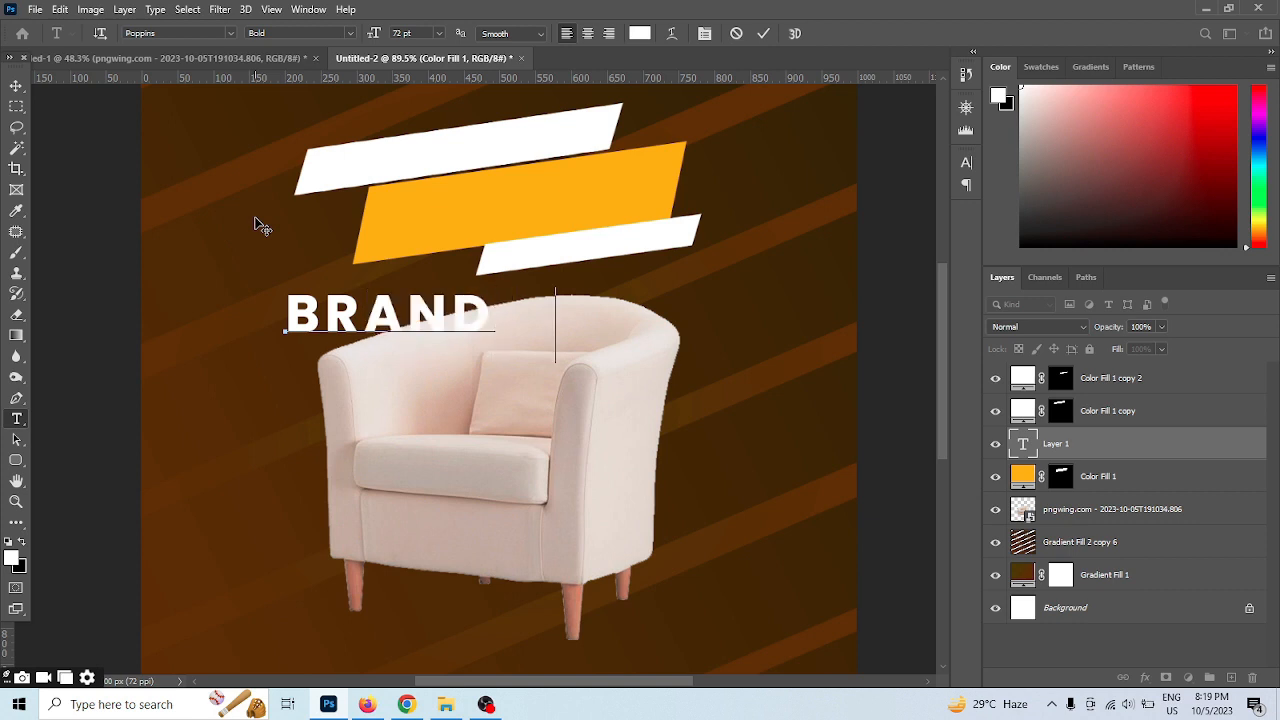
text( NEW)
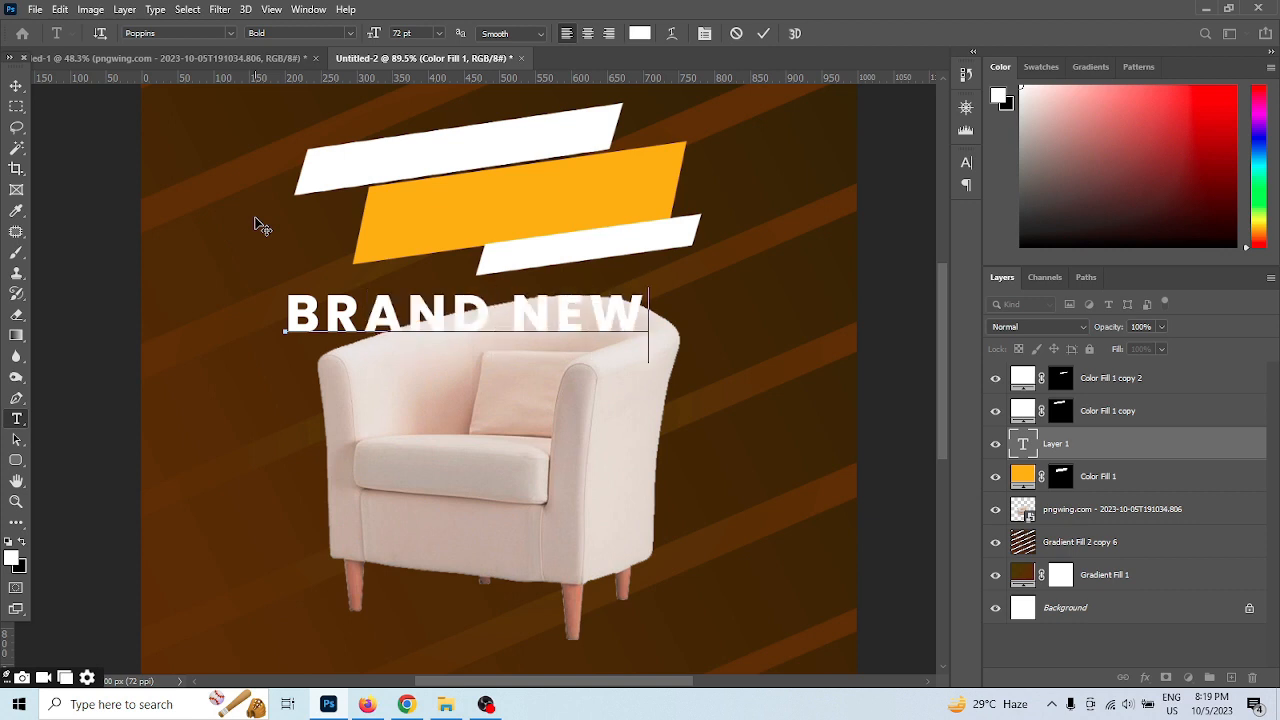
click(763, 33)
Scale the BRAND NEW text to about 59%, rotate it -7.90°, and place it over the upper white banner
key(v)
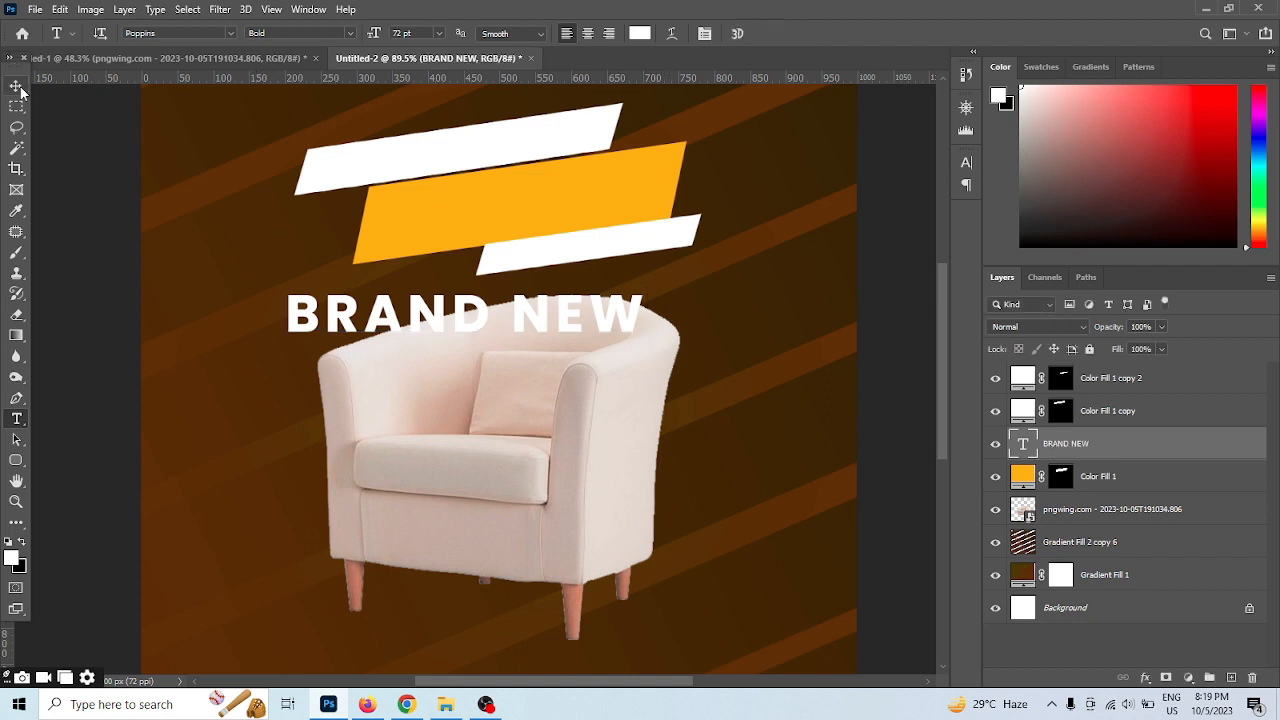
drag(395, 314, 387, 233)
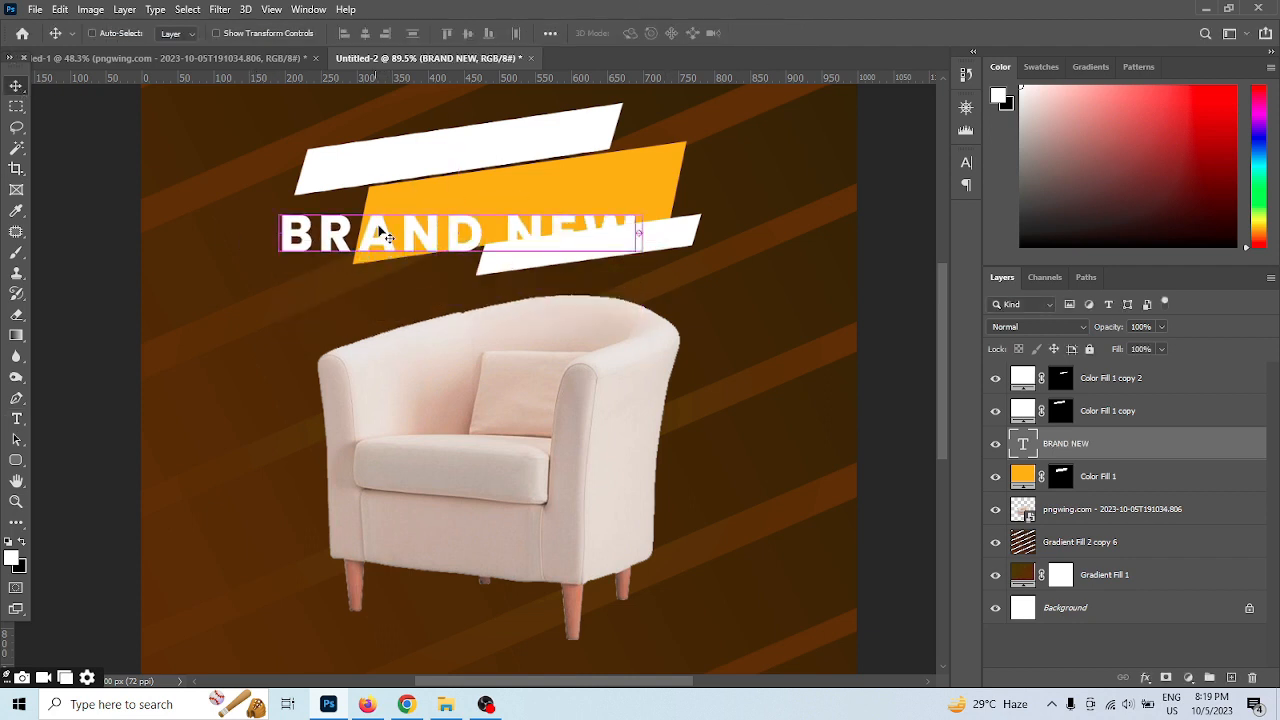
key(ctrl+t)
drag(641, 207, 589, 200)
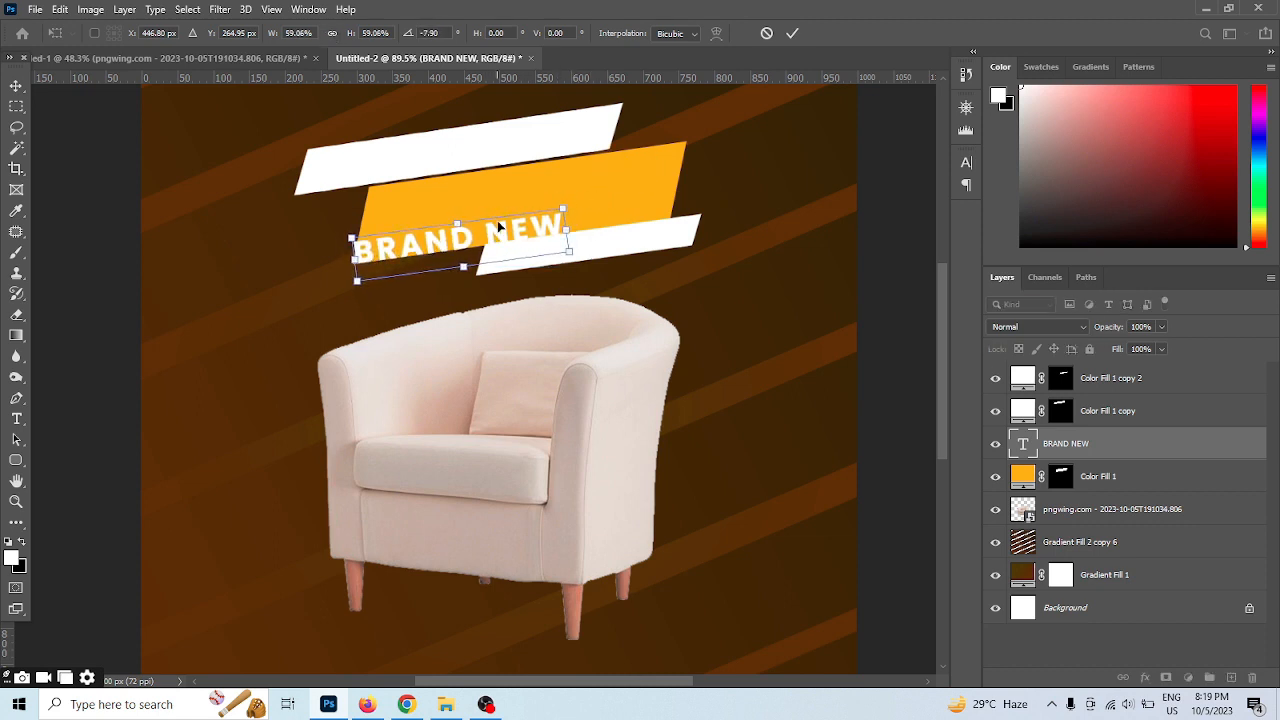
drag(497, 226, 491, 148)
click(792, 33)
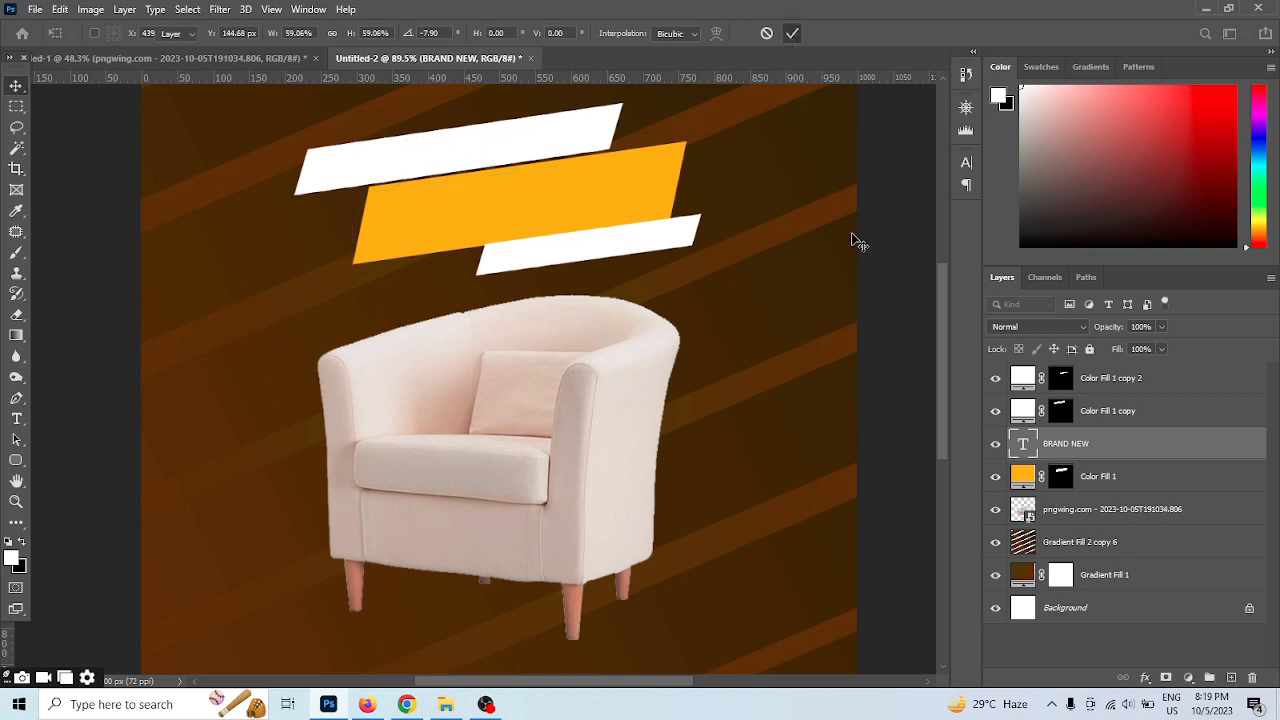
Change the BRAND NEW text colour to black (000000)
double_click(1022, 443)
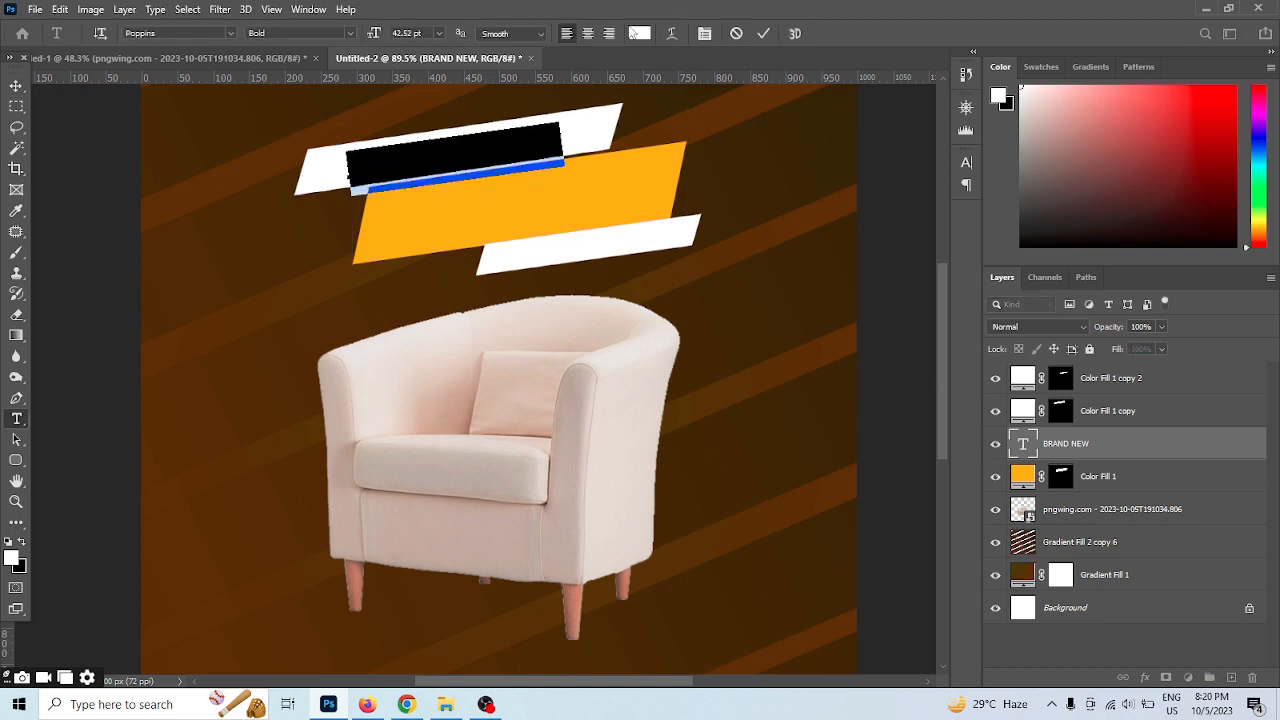
click(640, 33)
drag(860, 420, 847, 567)
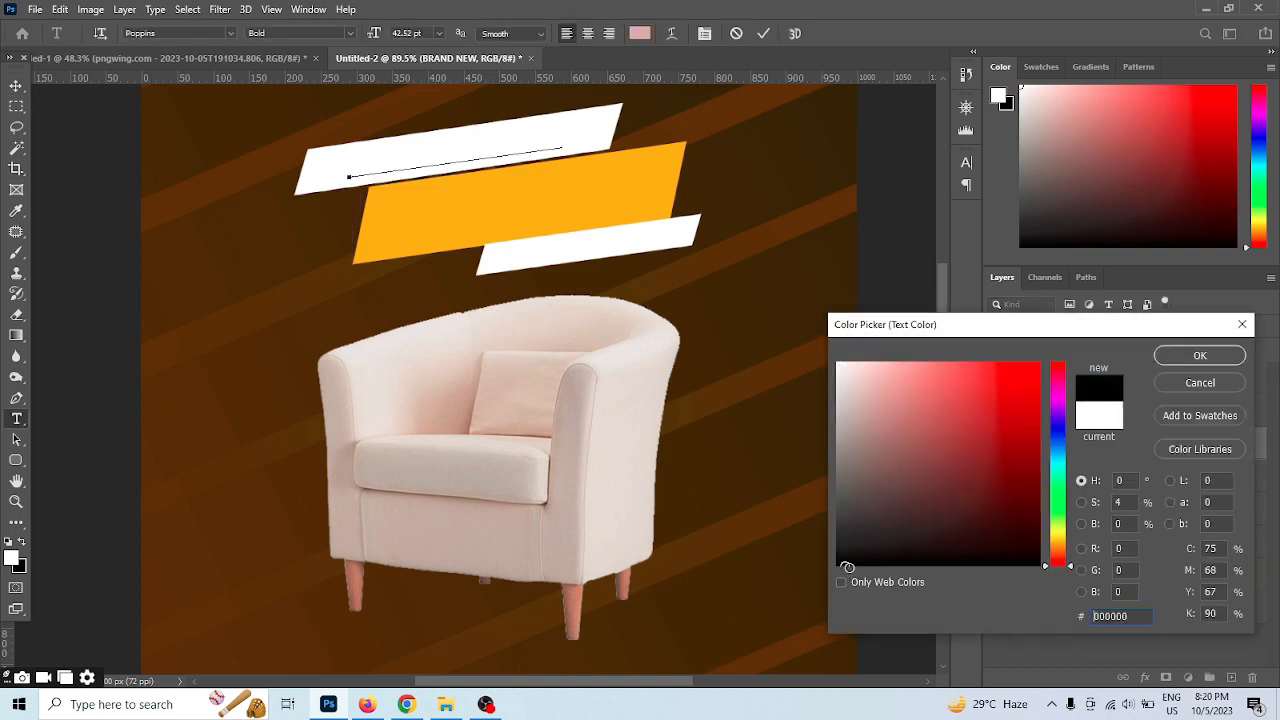
click(1202, 355)
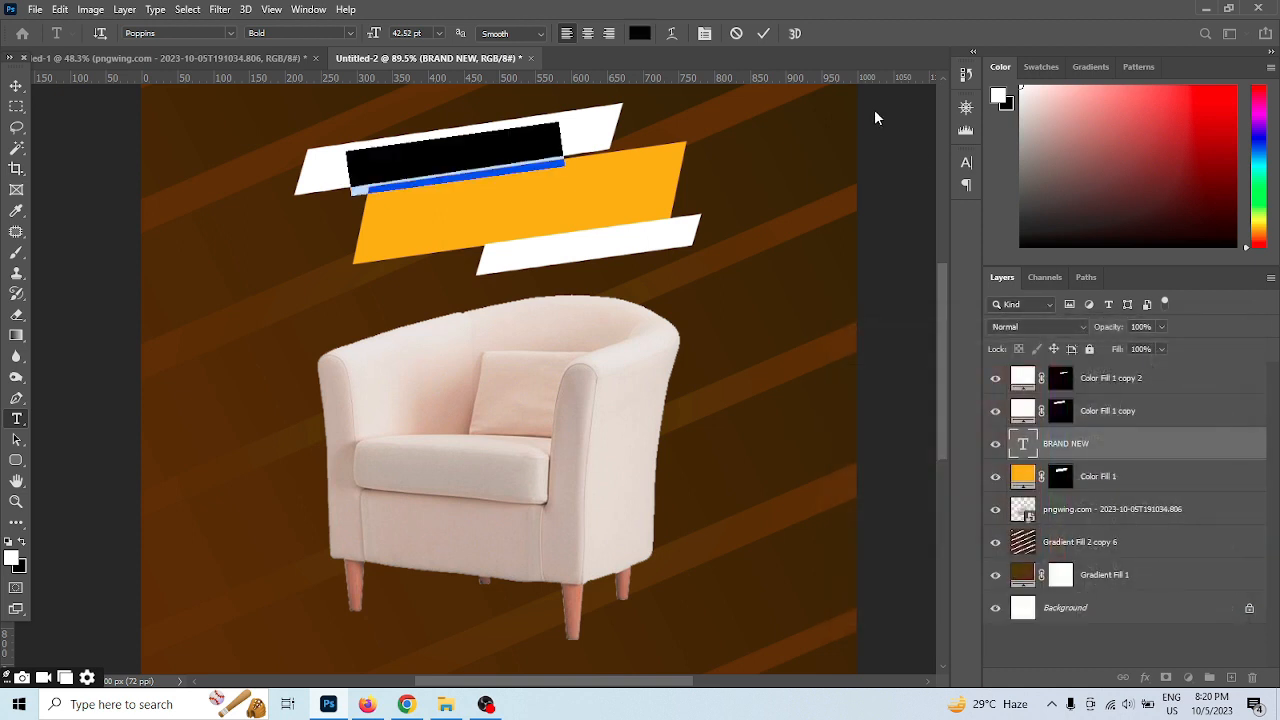
click(762, 38)
Move the BRAND NEW layer to the top of the layer stack, above the white banner layers
key(v)
drag(1028, 448, 1000, 393)
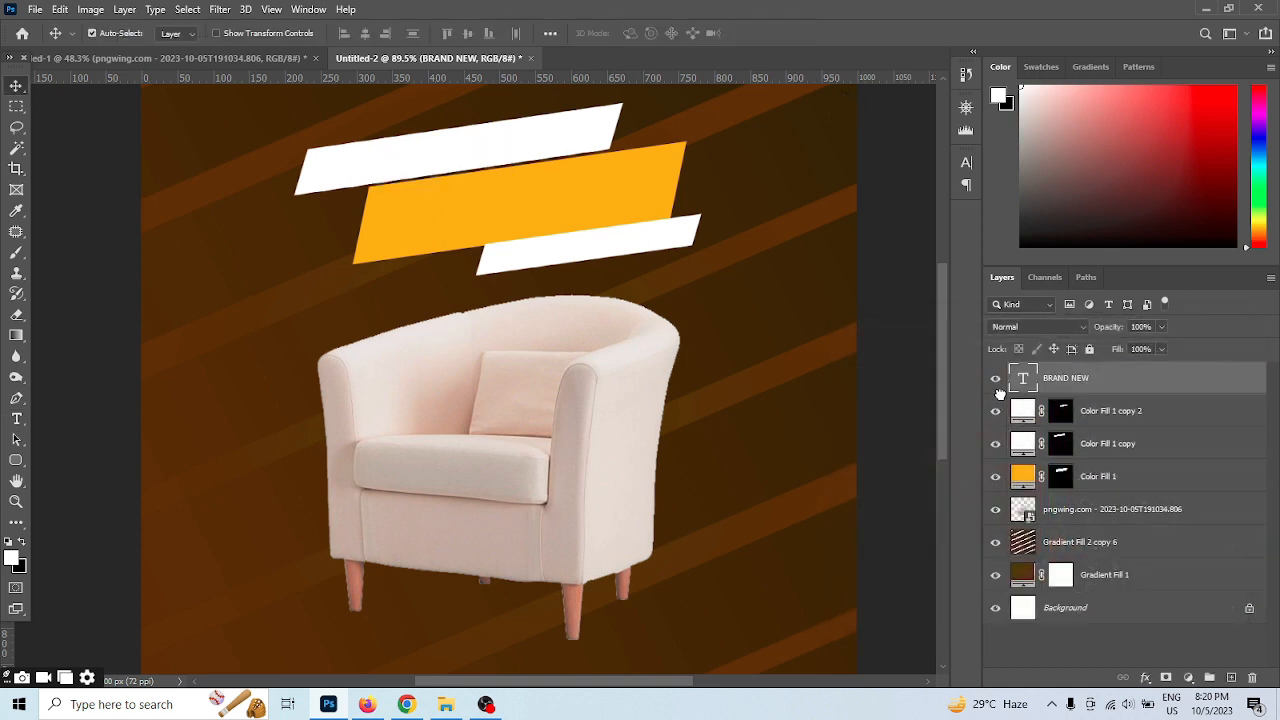
scroll(469, 317, down, 2)
Switch to WhatsApp Web, send "TWEETER K LIYE NA SIR" in the open chat, and return to the Photoshop document
click(407, 703)
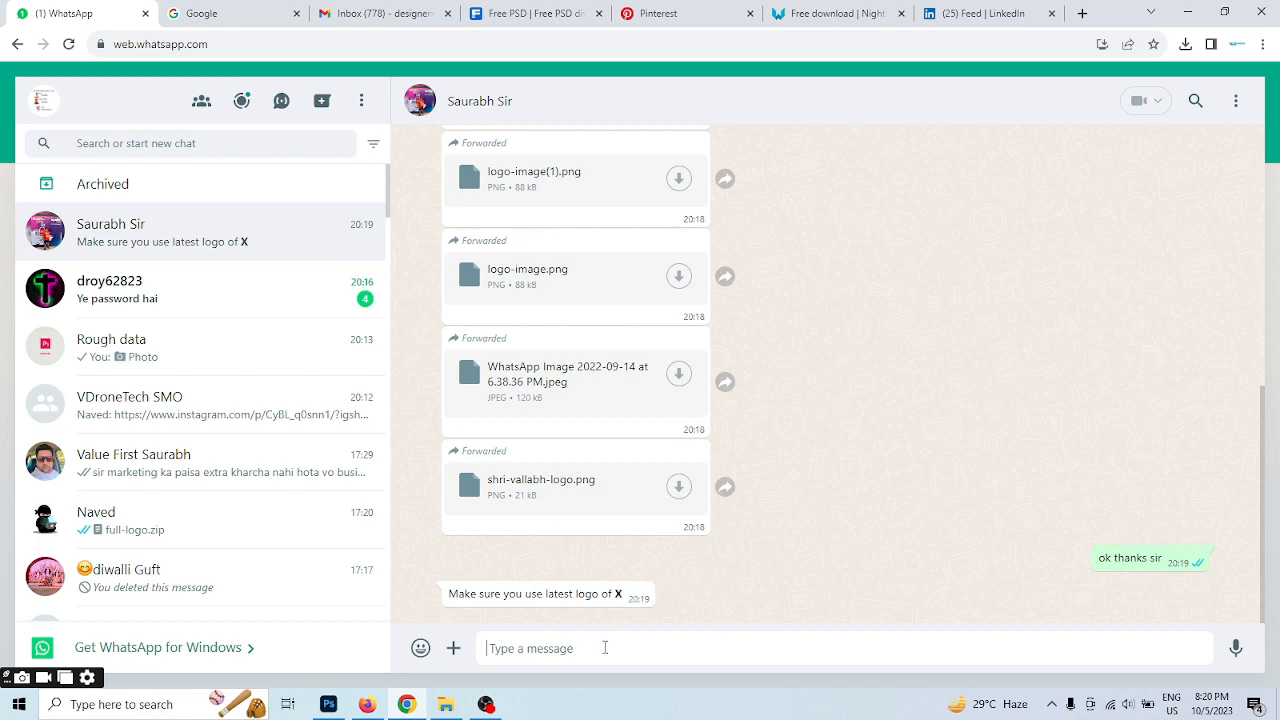
text(TWEETER K LIYE NA SIR)
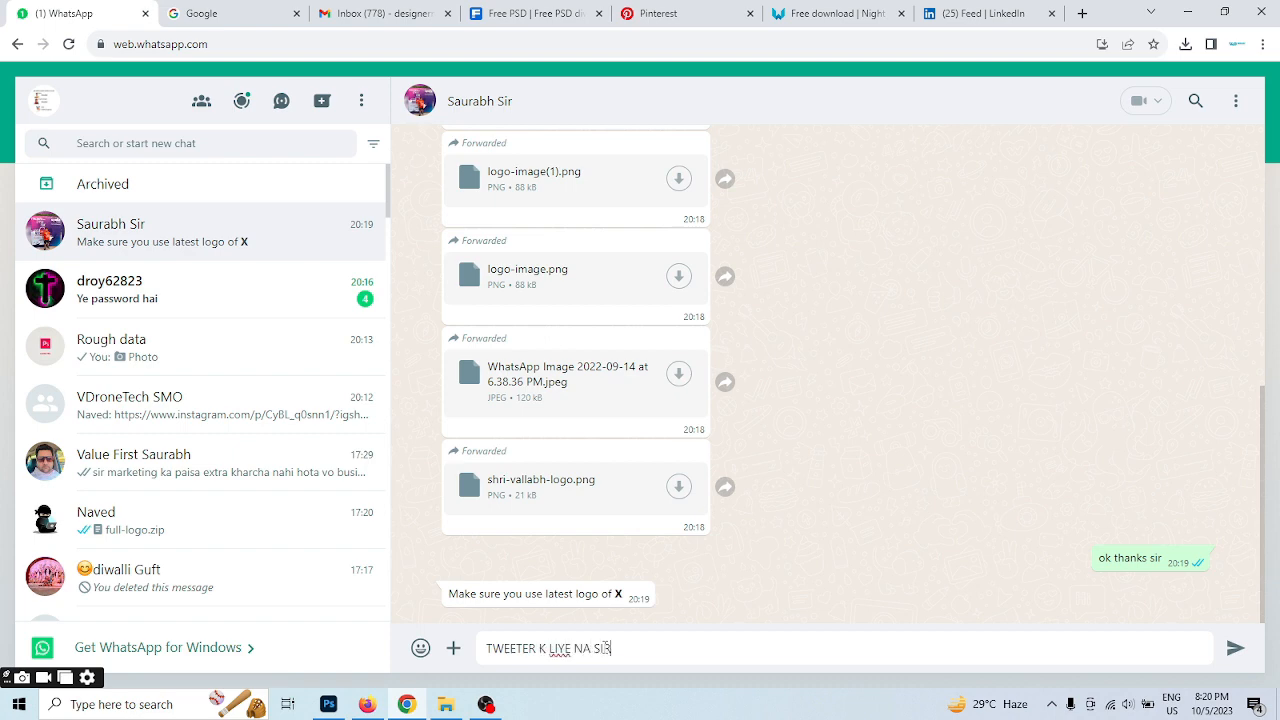
key(Return)
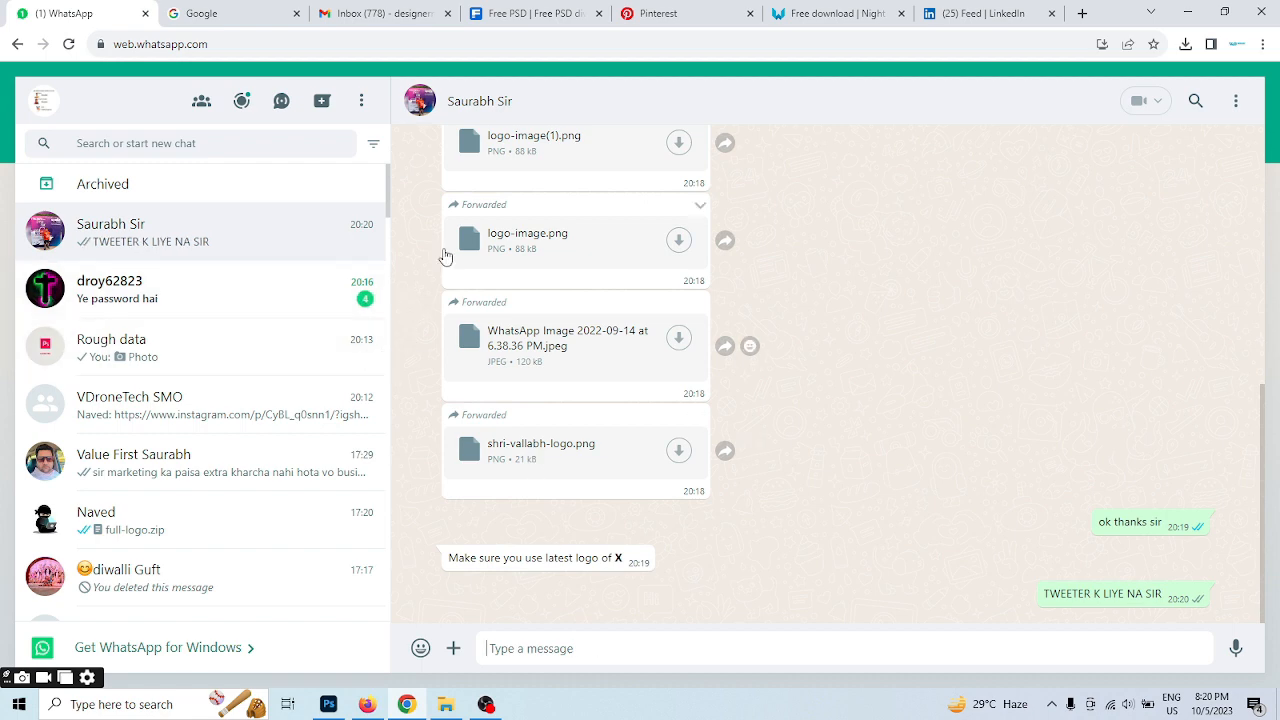
click(1189, 12)
Nudge the upper white banner down against the orange banner's upper edge and select the orange banner
scroll(565, 263, up, 3)
scroll(565, 263, up, 3)
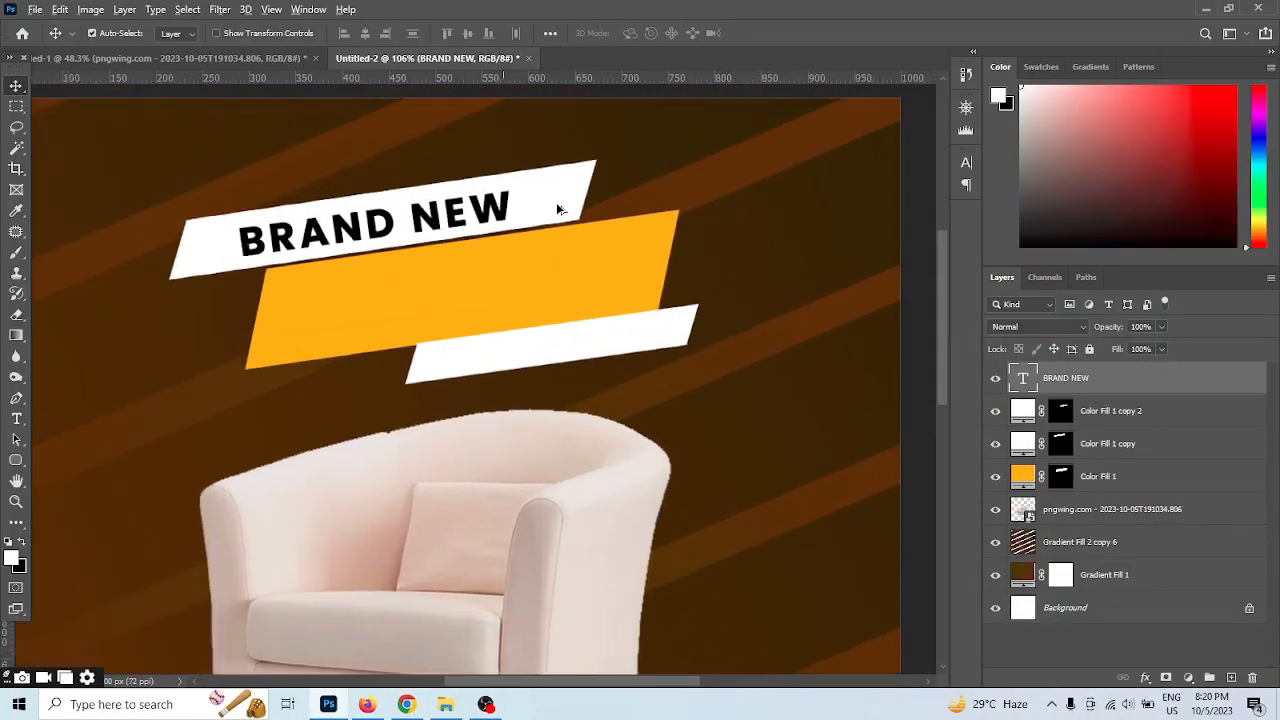
drag(565, 190, 565, 201)
click(510, 309)
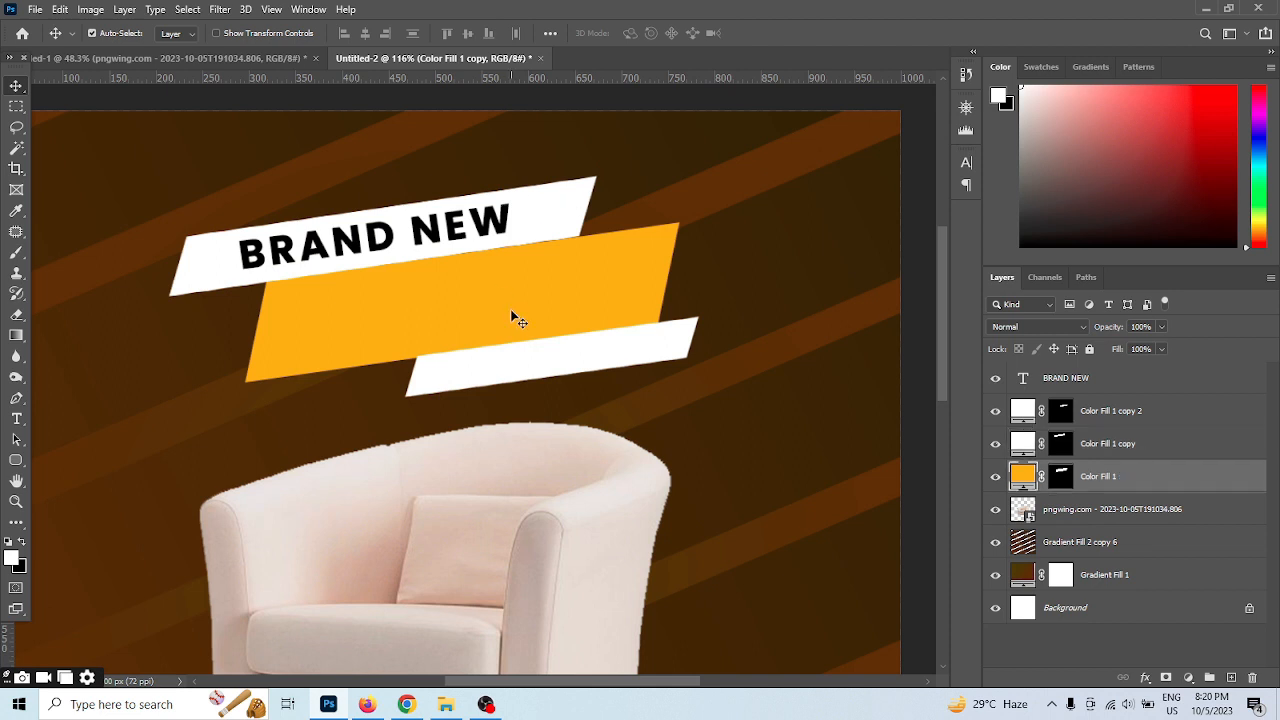
Duplicate the BRAND NEW text onto the orange banner and change the copy's wording to FURNITURE
drag(390, 235, 462, 308)
double_click(462, 306)
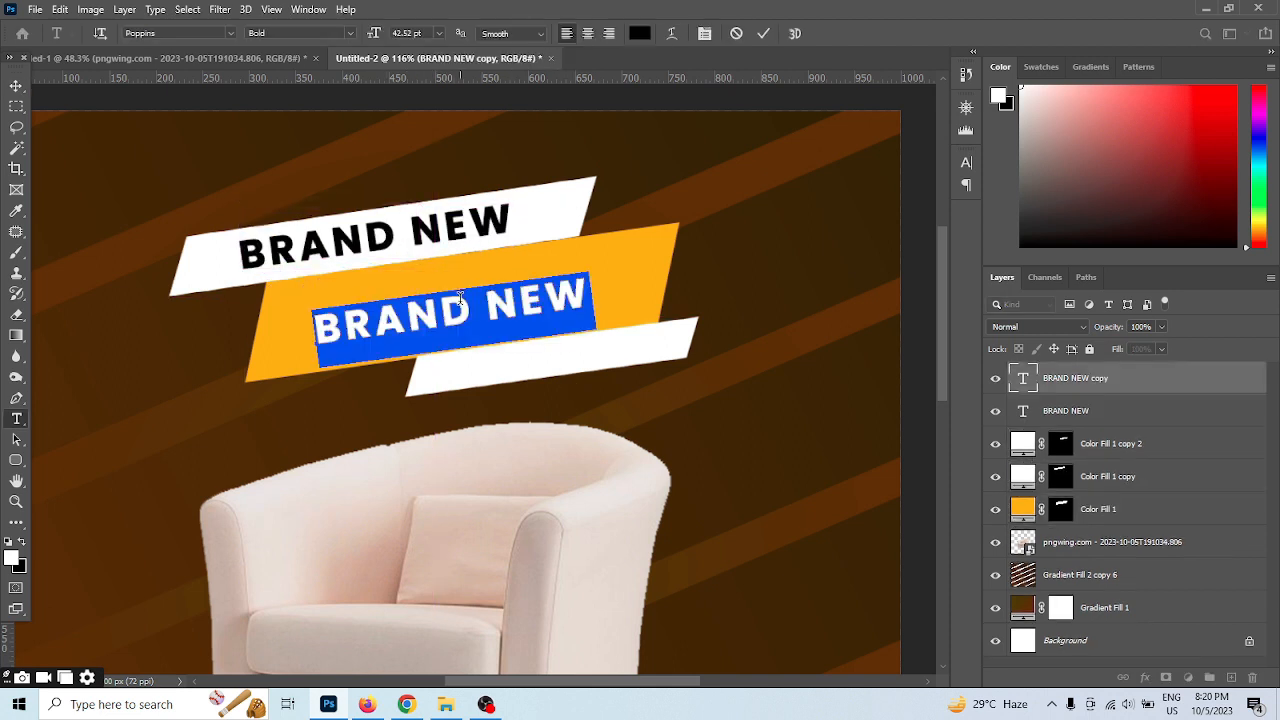
text(f)
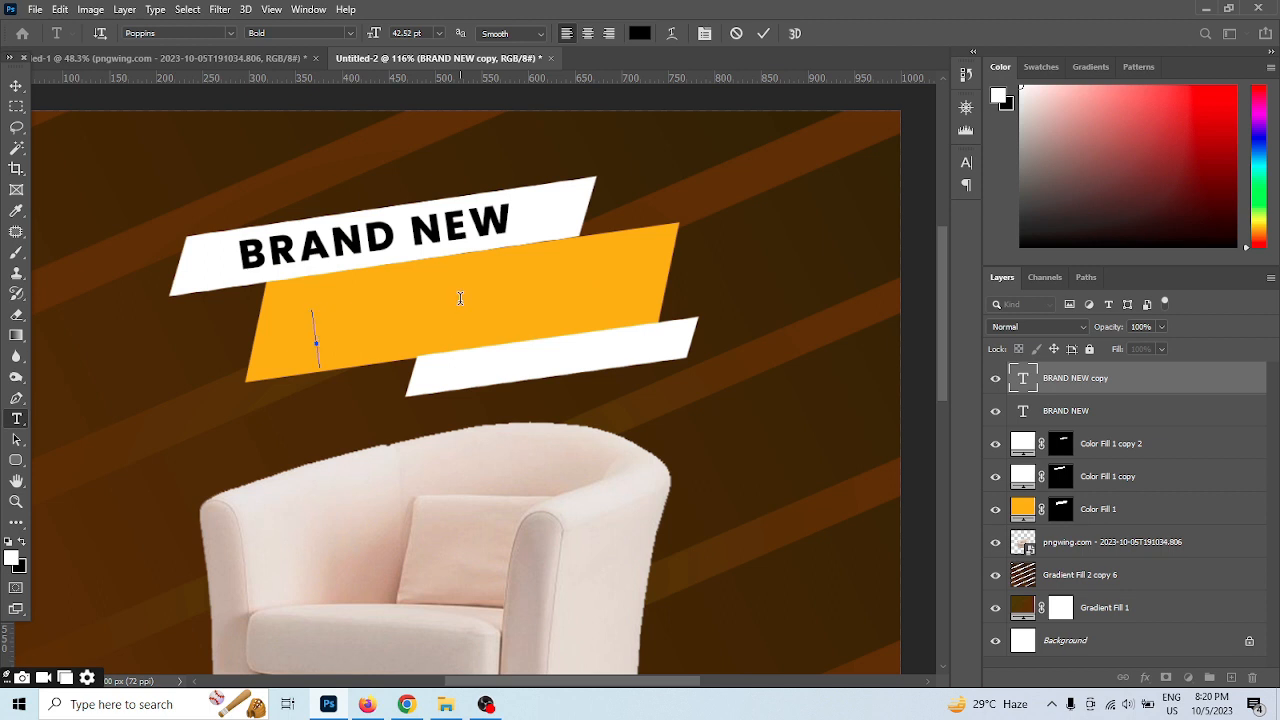
text(FURNITU)
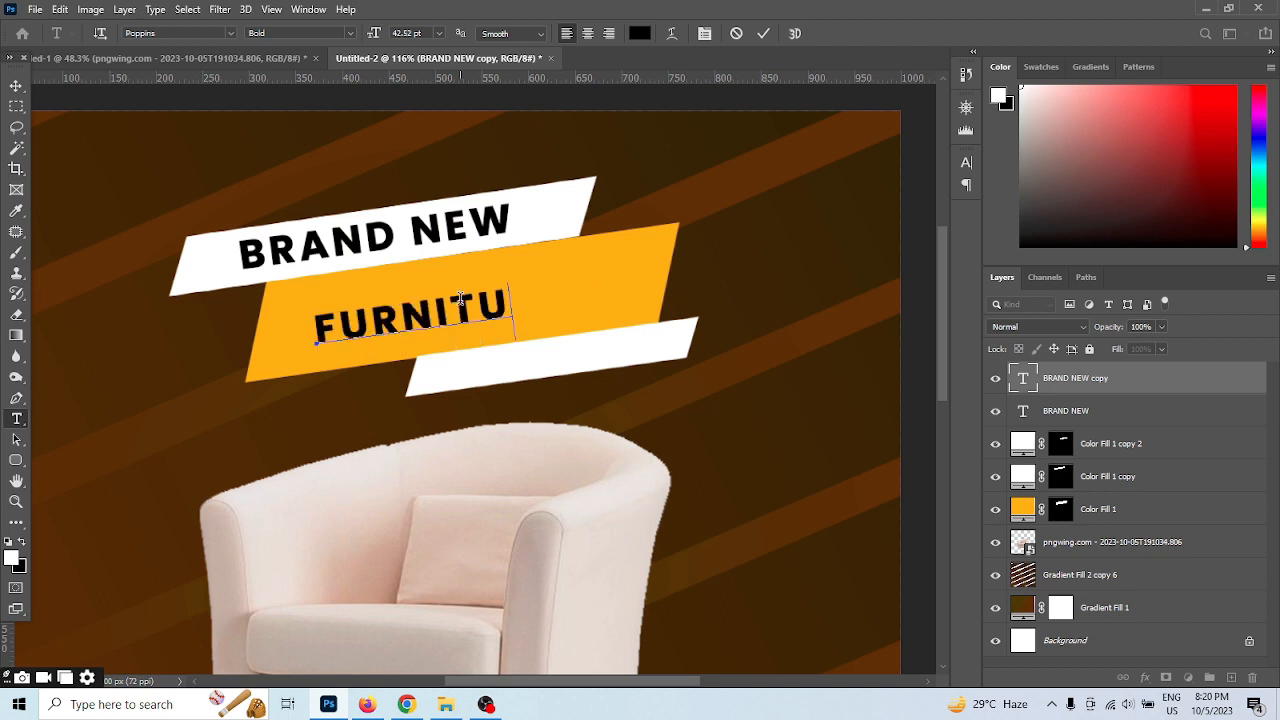
text(RE)
Set the FURNITURE text size to 60 pt and centre the word on the orange banner
drag(567, 300, 319, 61)
click(440, 33)
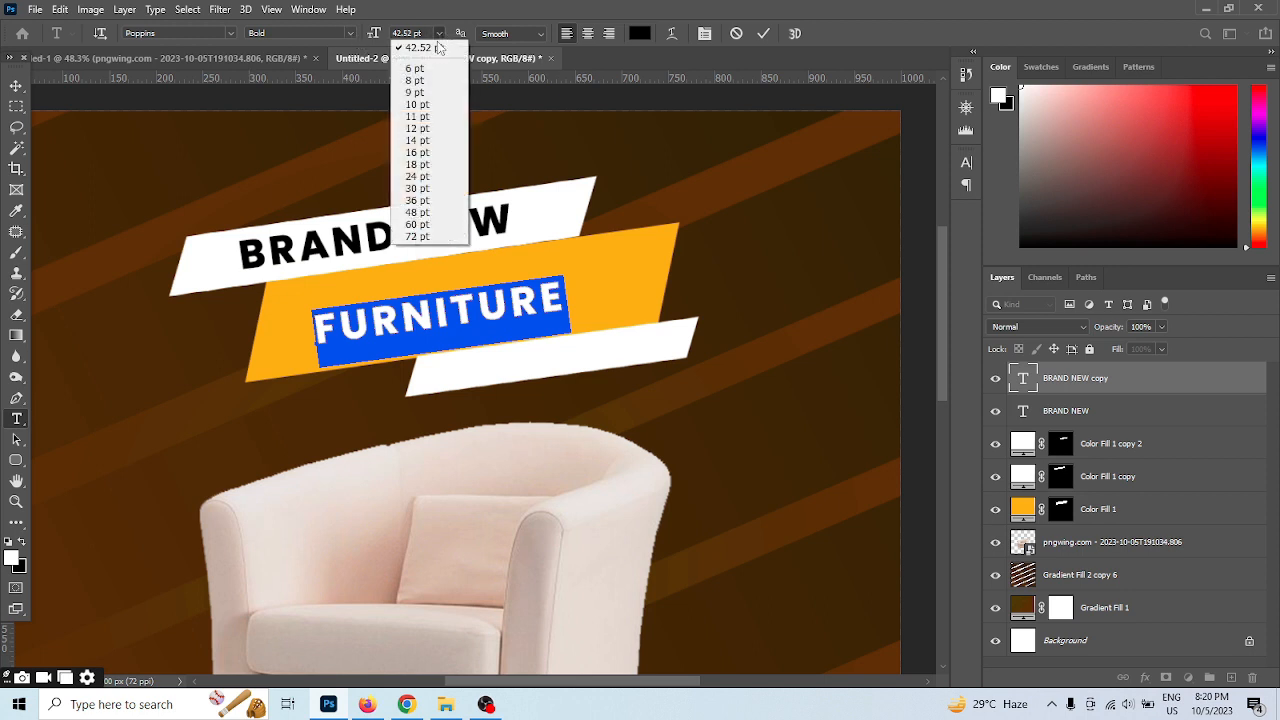
click(428, 218)
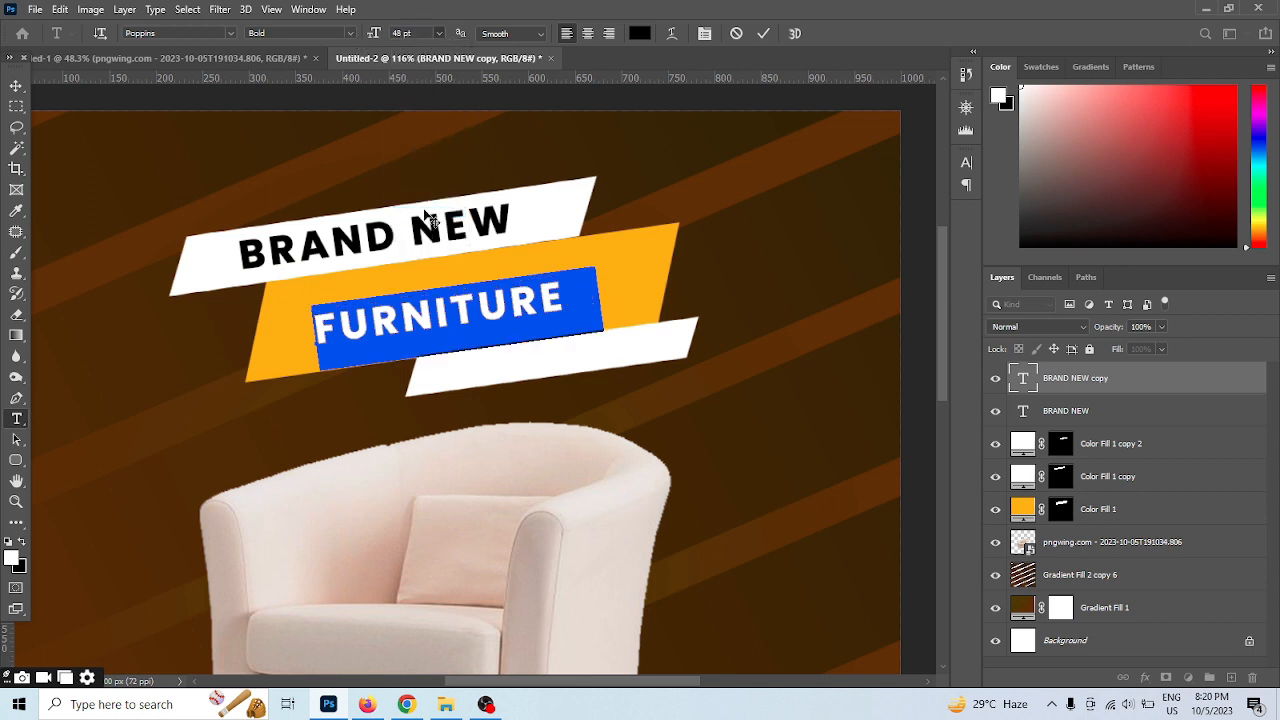
click(440, 33)
click(428, 231)
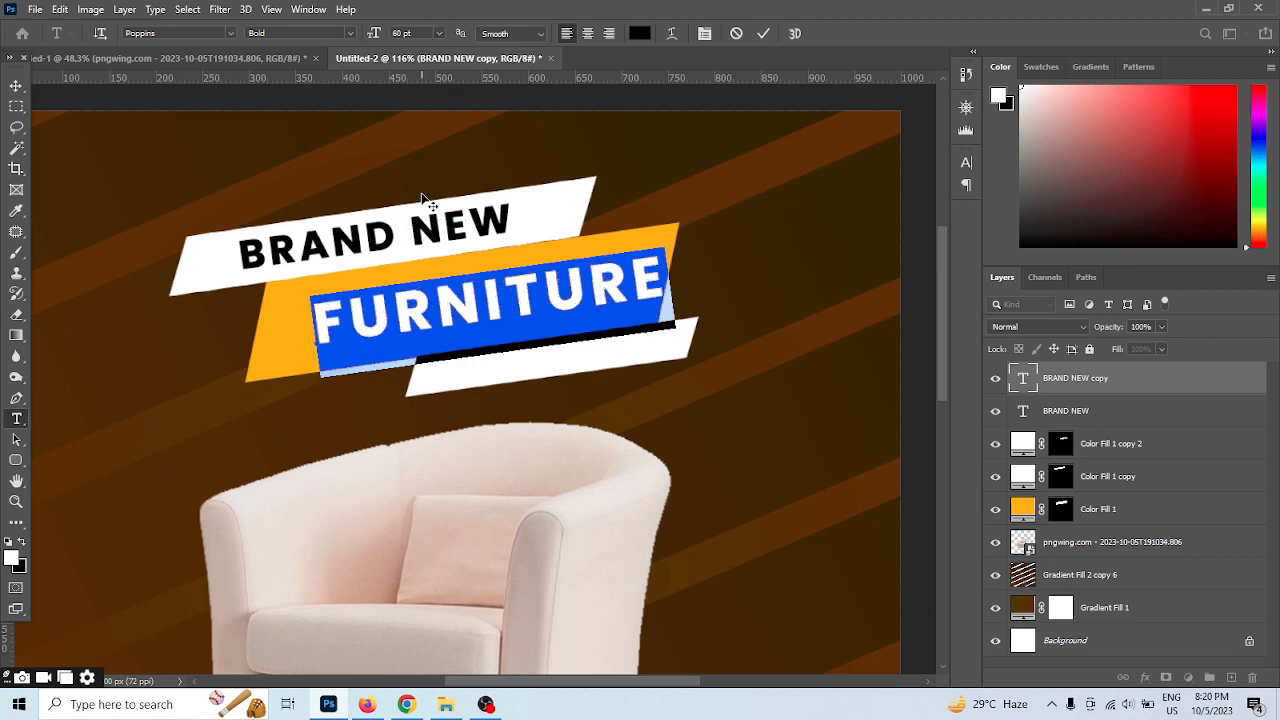
click(763, 33)
key(v)
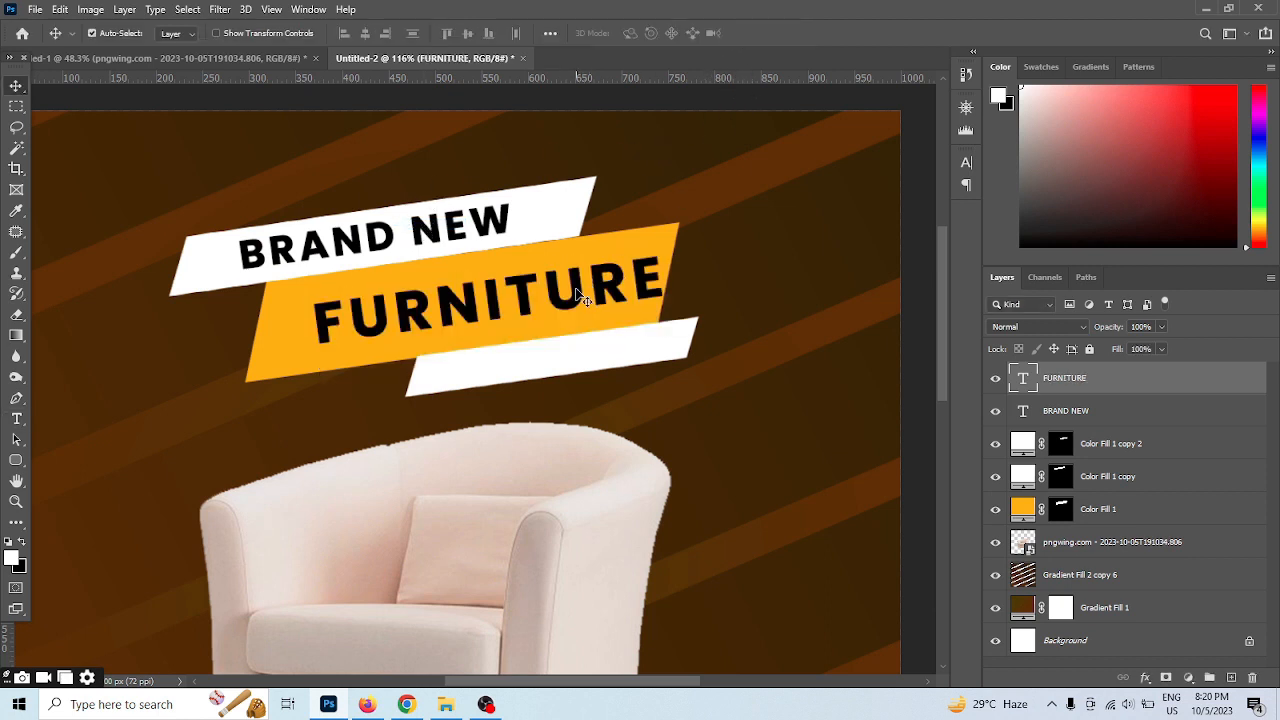
drag(586, 294, 557, 297)
Duplicate the BRAND NEW text onto the small white banner and change the copy's wording to FOR SALE
scroll(650, 287, up, 1)
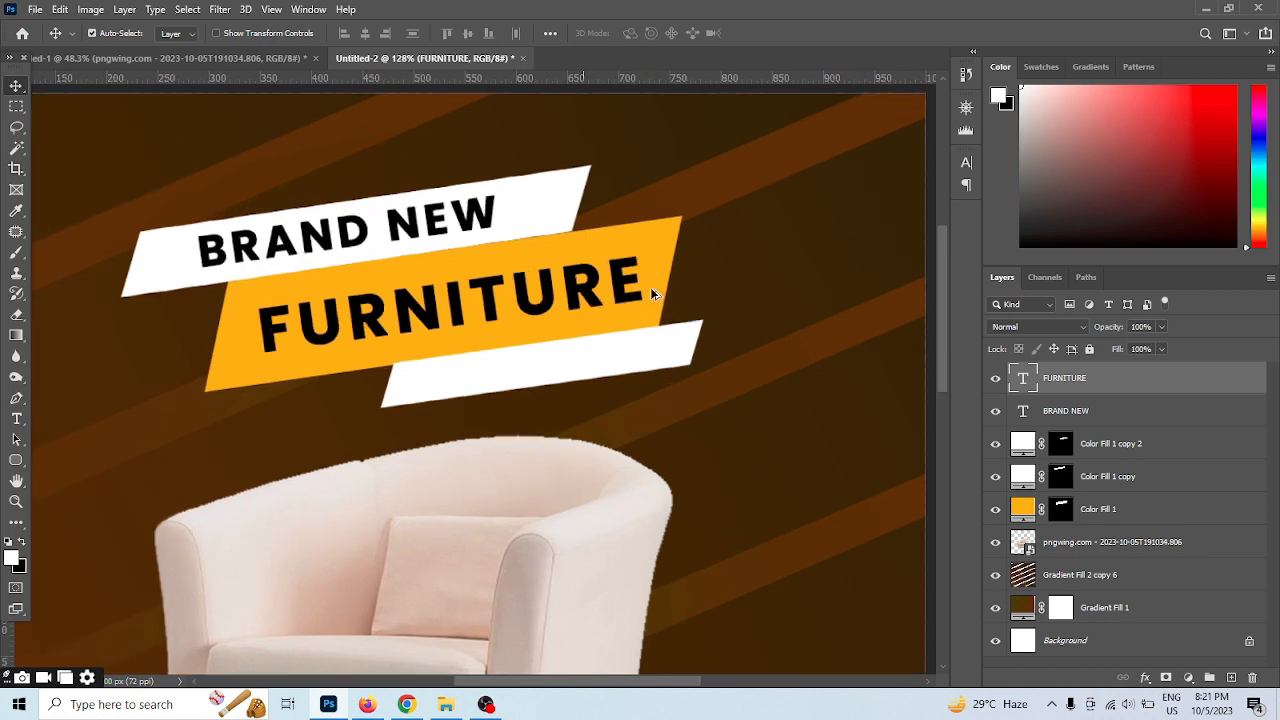
drag(485, 229, 659, 367)
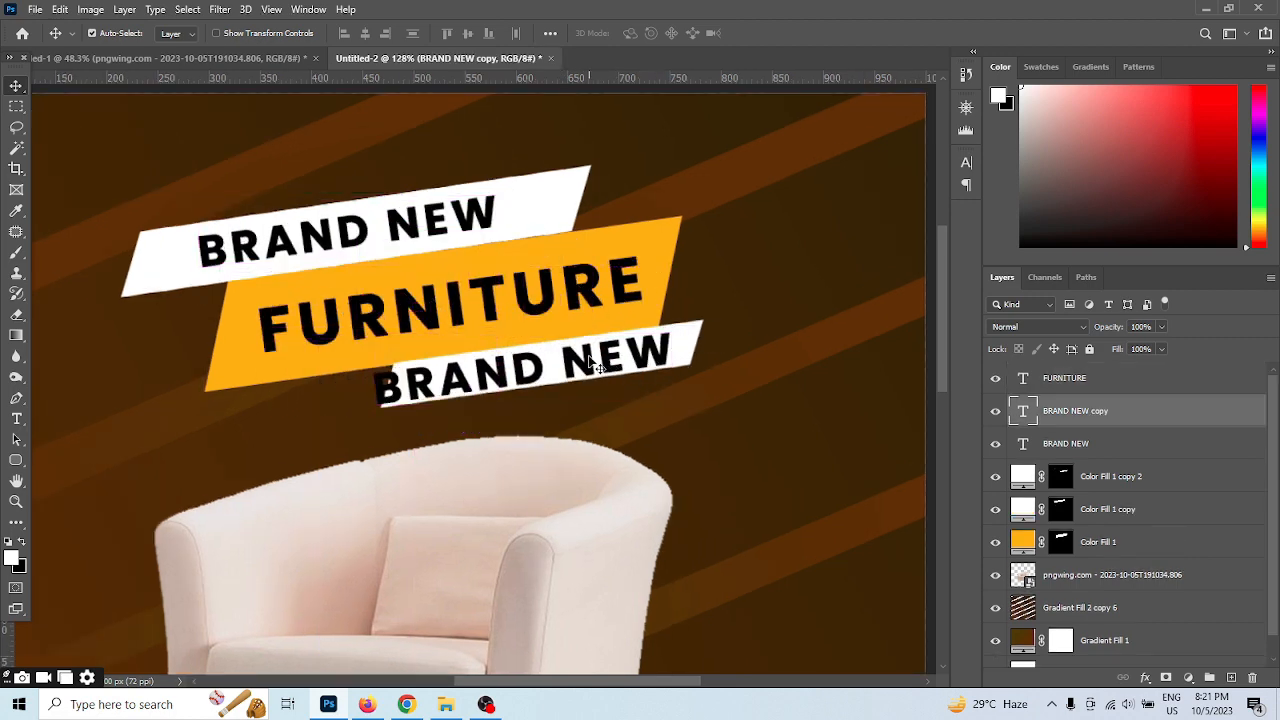
double_click(585, 355)
text(FOR)
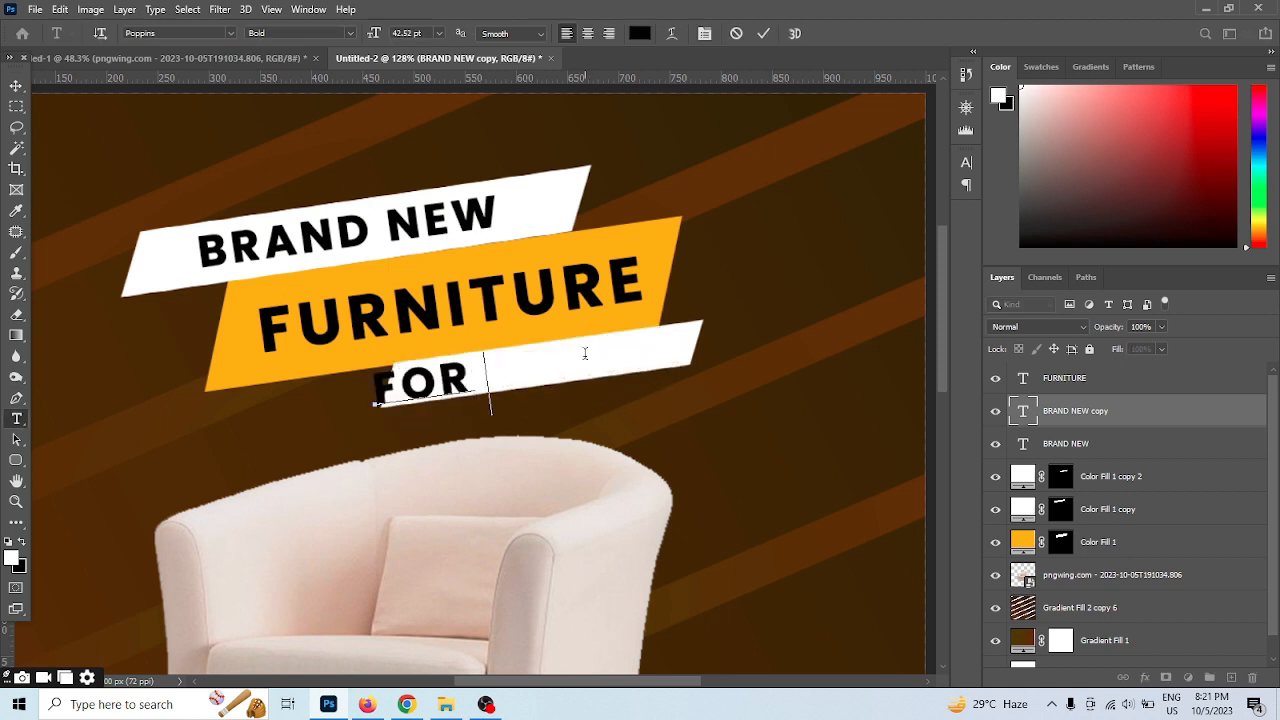
text( SALE)
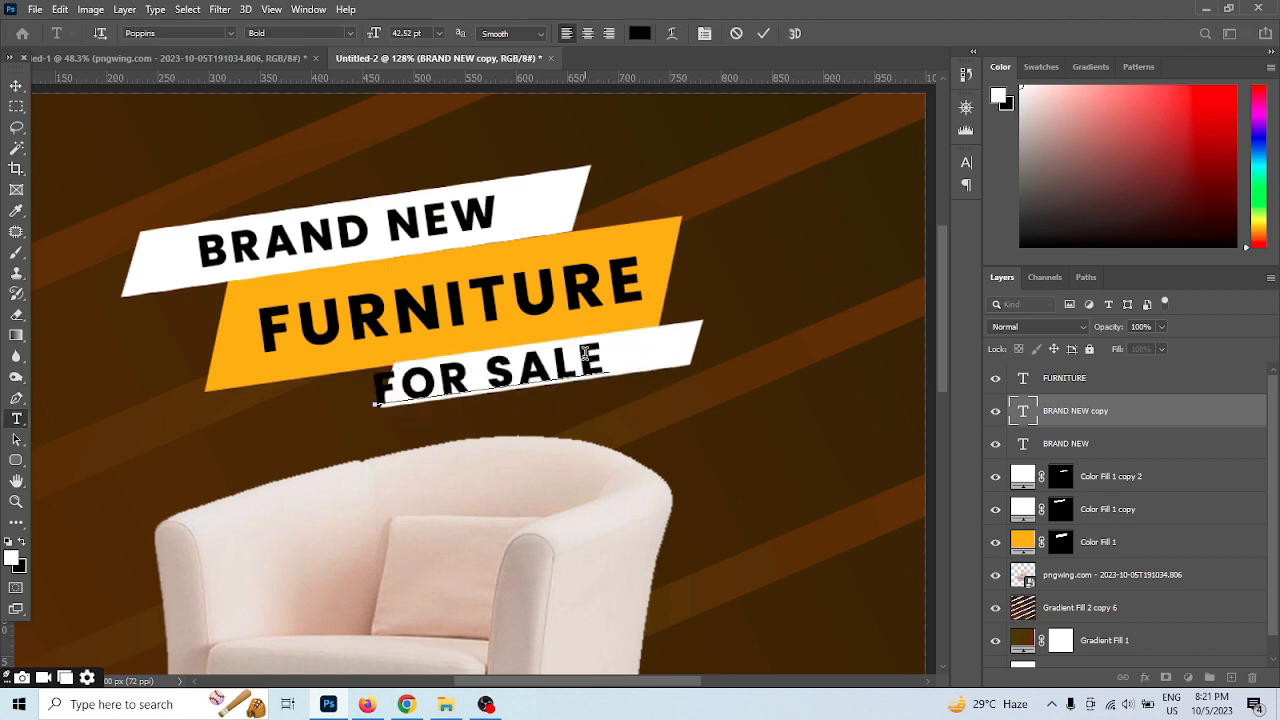
Set the FOR SALE text size to 30 pt and centre it on the small white banner
drag(610, 368, 299, 416)
click(438, 33)
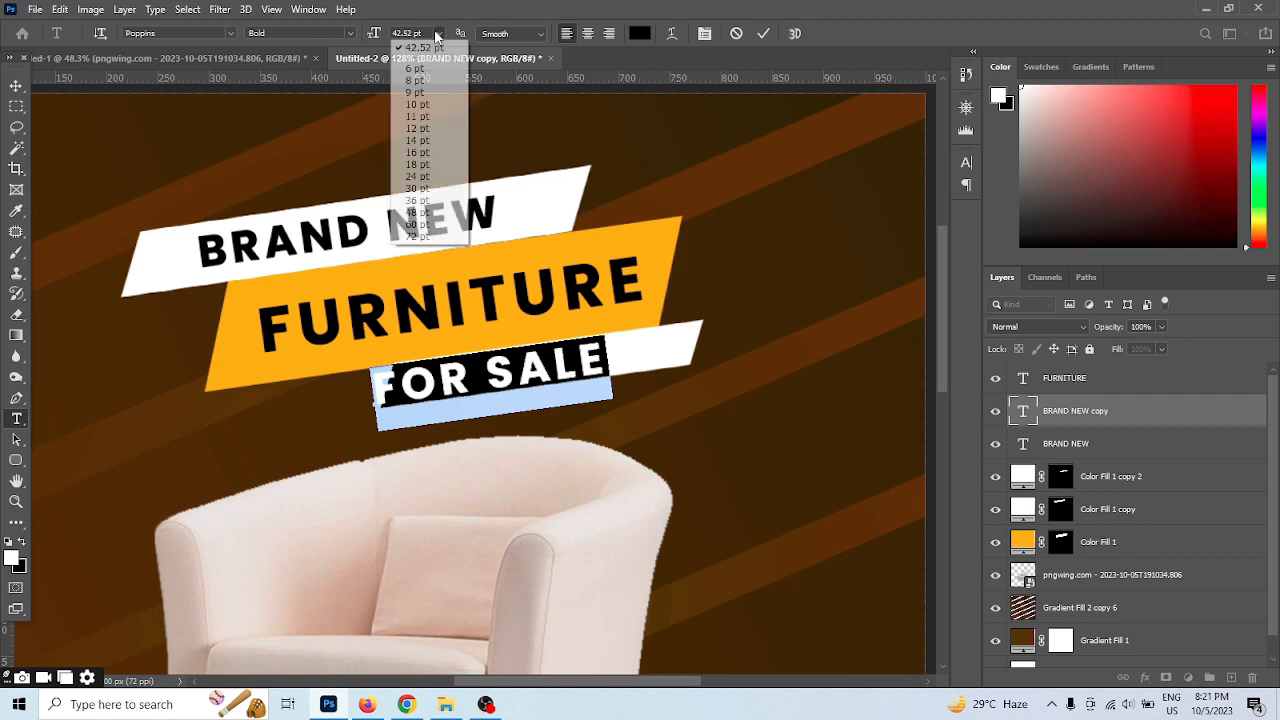
click(430, 188)
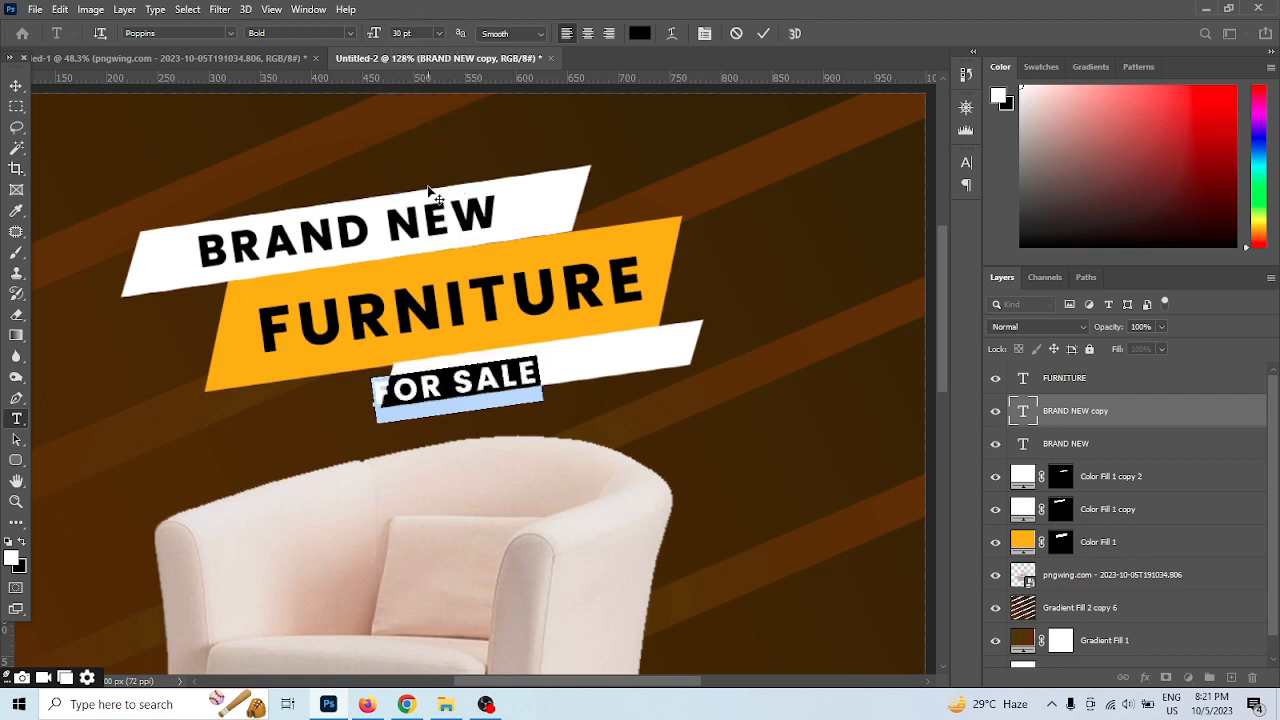
click(765, 38)
key(v)
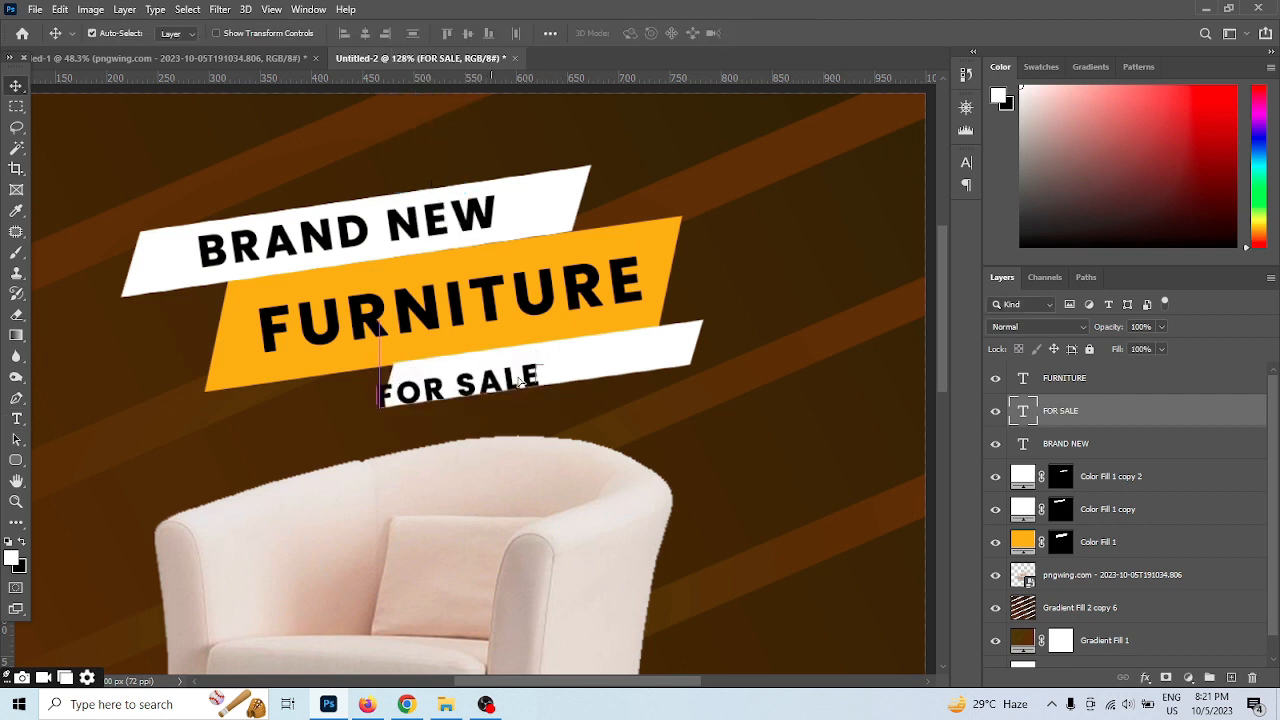
drag(489, 382, 570, 366)
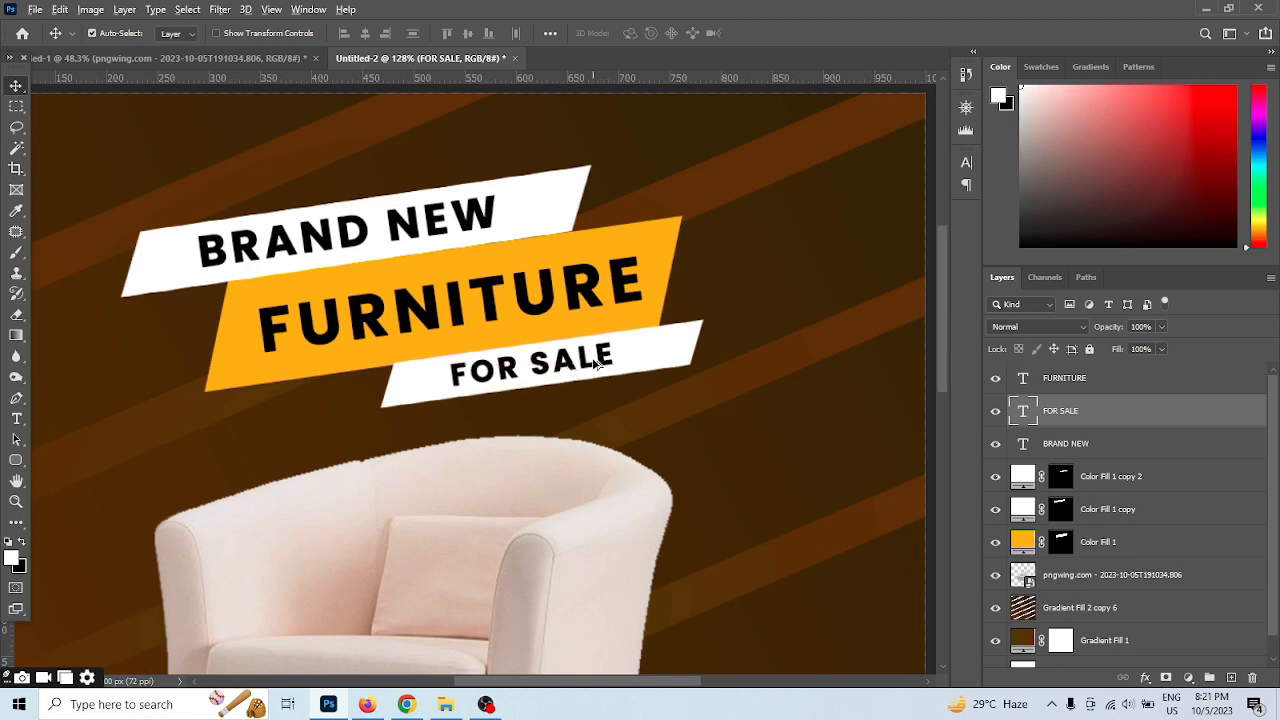
Marquee-select a thin horizontal strip to the right of the armchair's top and fill it with solid white (ffffff)
scroll(603, 368, down, 2)
scroll(637, 427, down, 1)
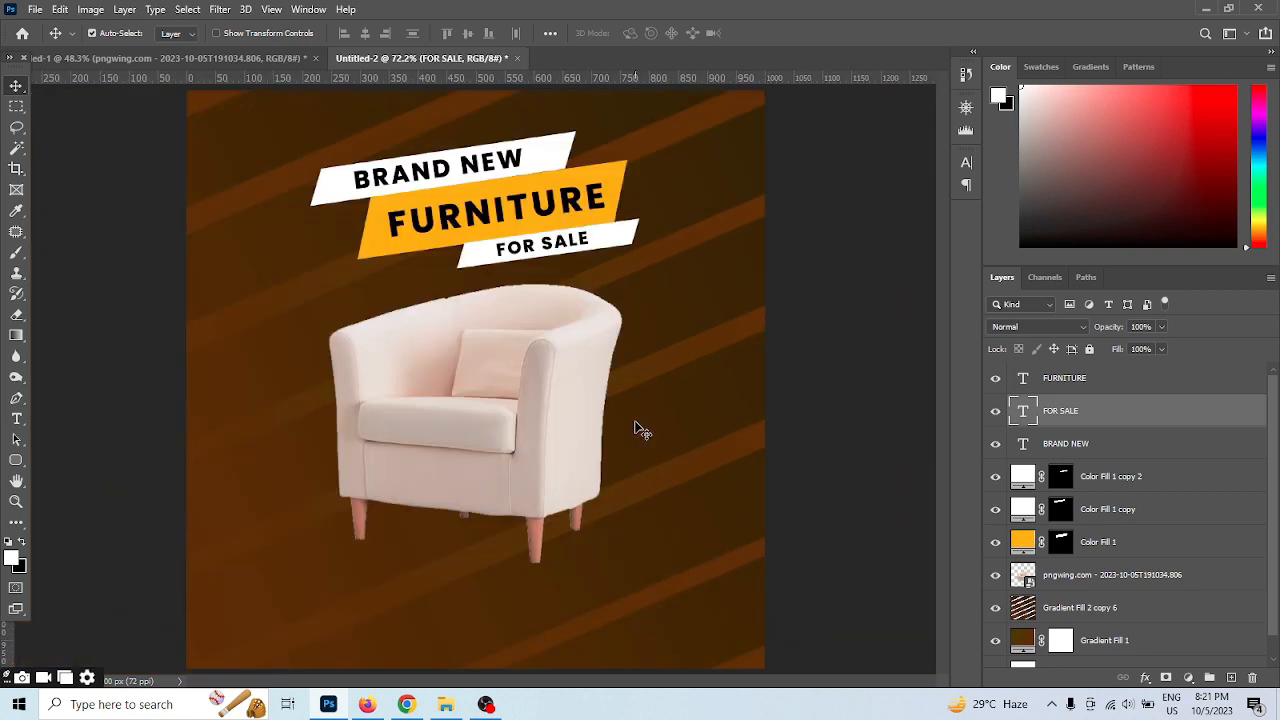
scroll(652, 390, up, 1)
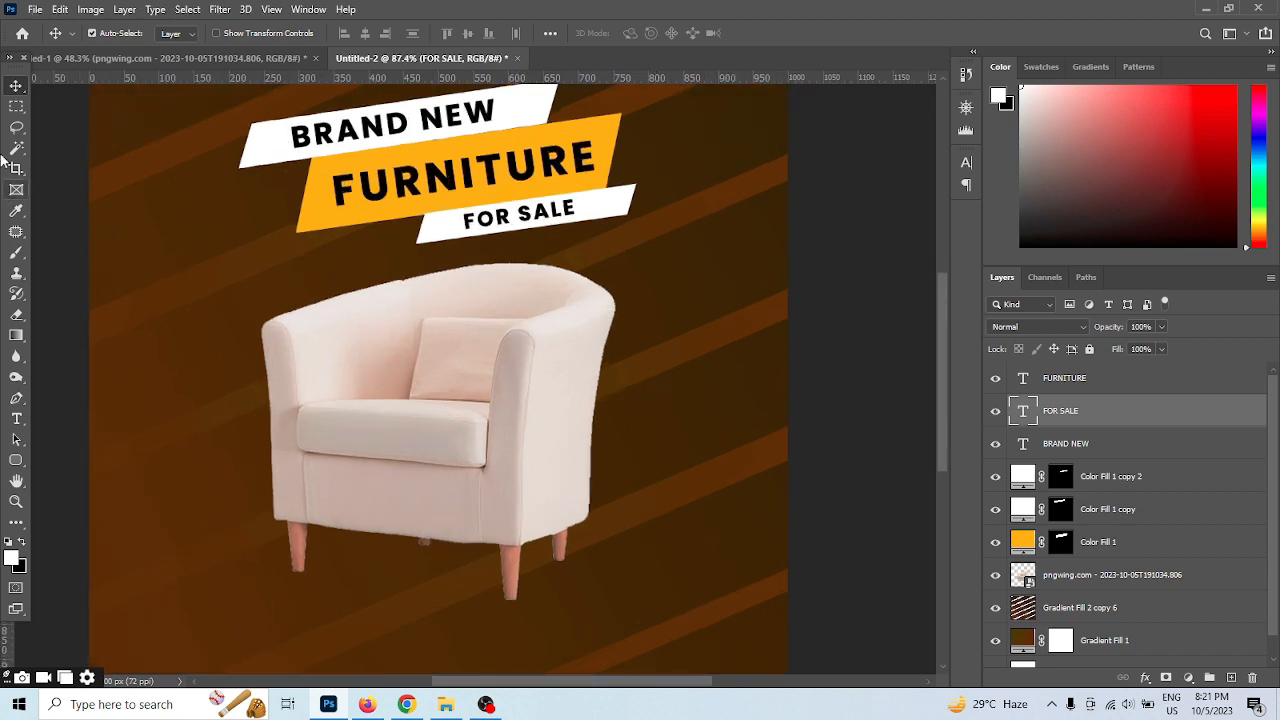
click(16, 106)
drag(626, 259, 786, 262)
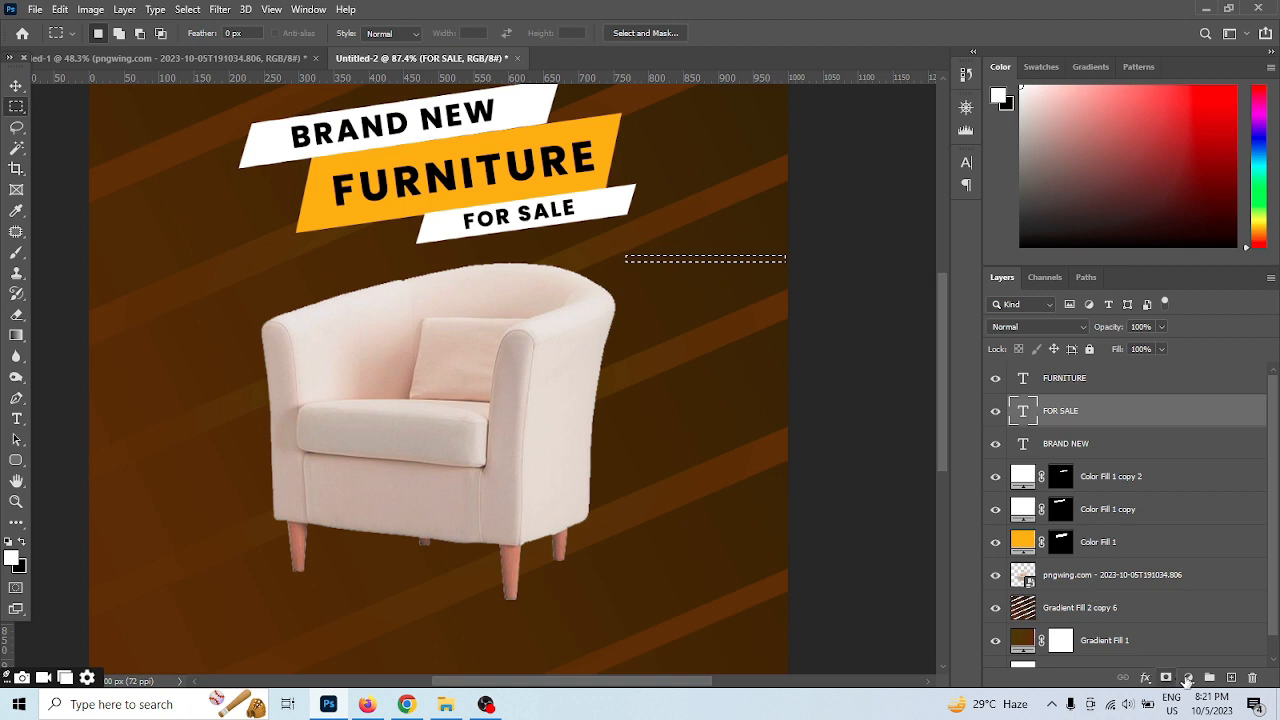
click(1188, 677)
click(1220, 397)
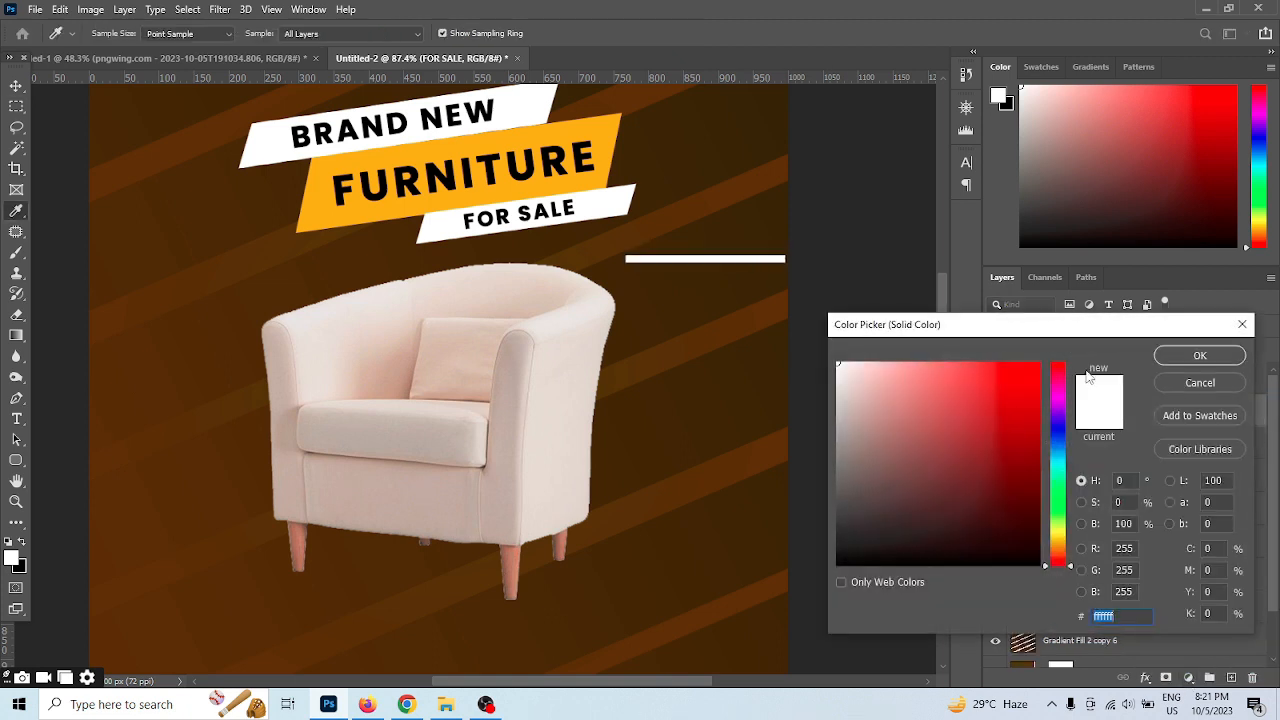
click(1194, 354)
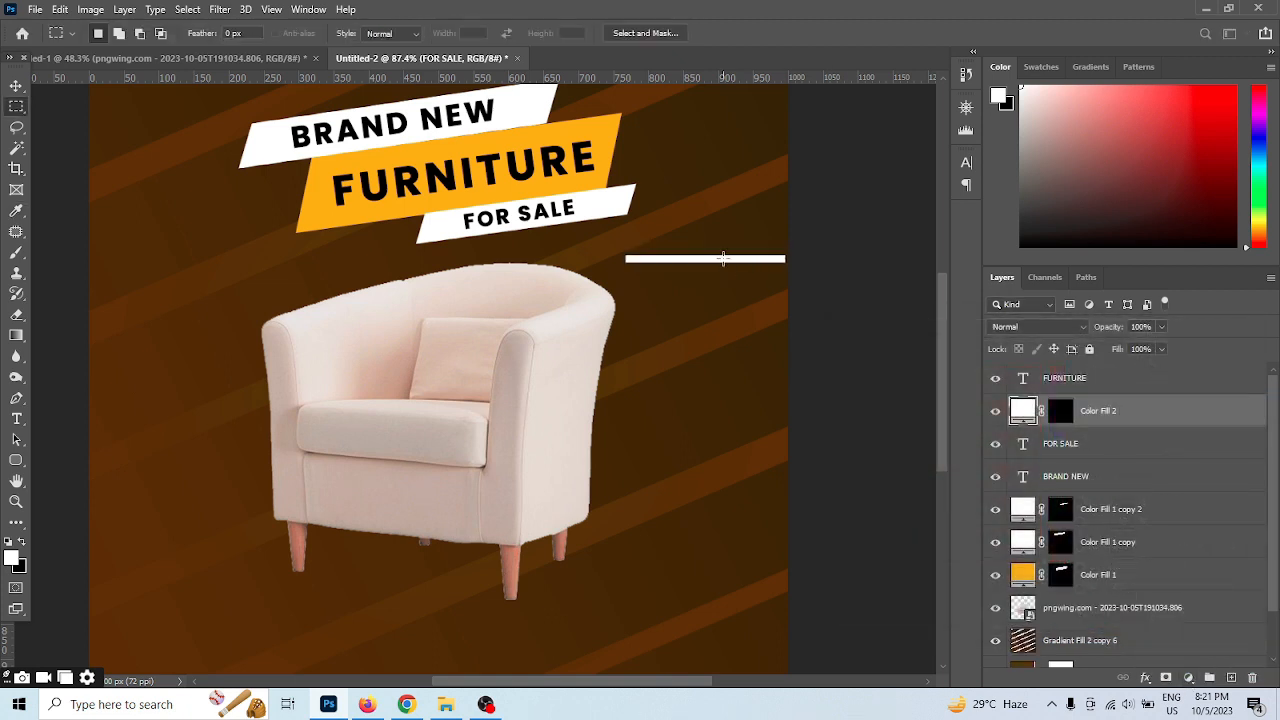
Slant the ends of the thin white bar and move it closer to the FOR SALE banner
click(17, 88)
key(ctrl+t)
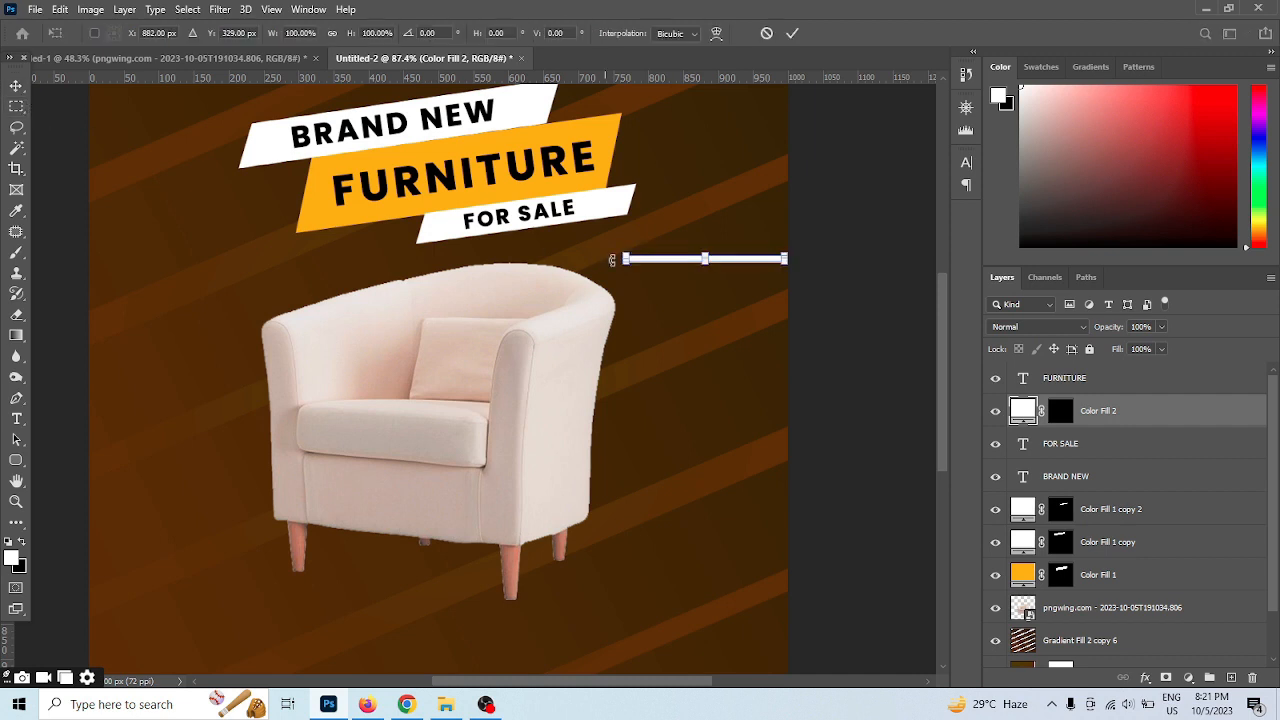
right_click(660, 260)
click(724, 347)
drag(710, 261, 650, 244)
click(792, 35)
Rotate the thin white bar about -9.46° to match the banners and place it just beneath the FOR SALE banner
key(ctrl+t)
drag(711, 211, 716, 199)
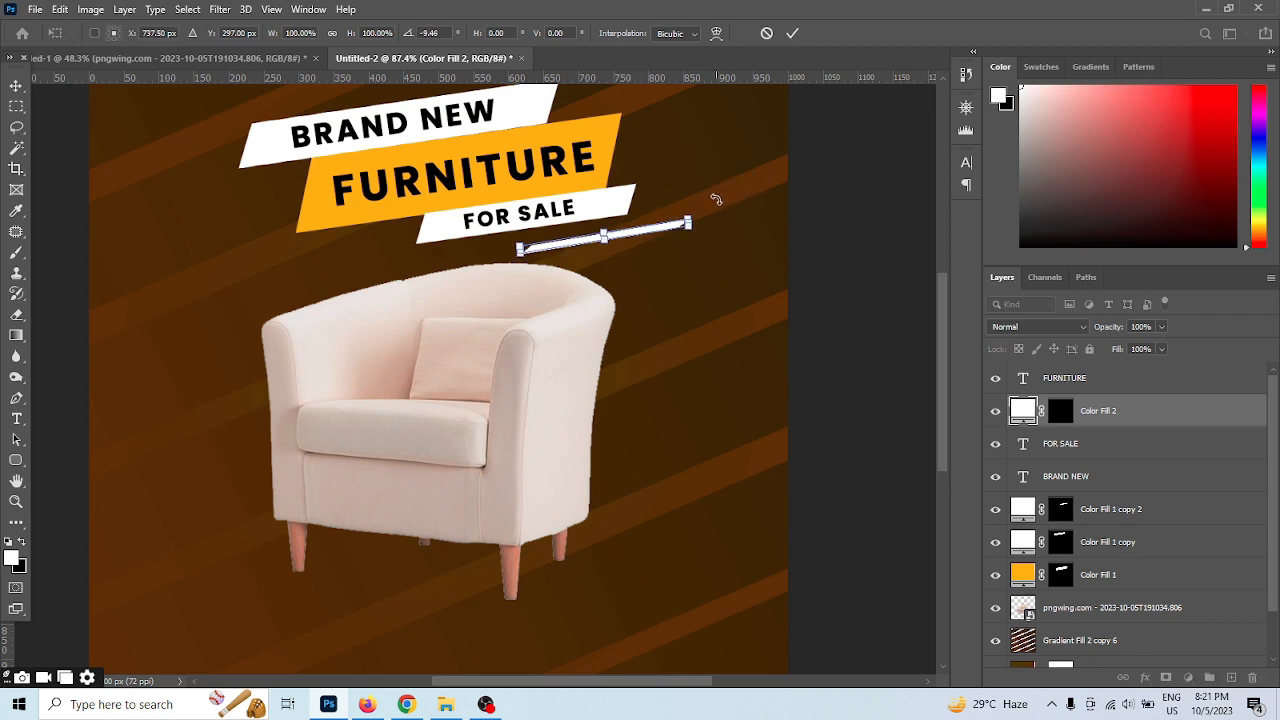
click(792, 33)
drag(626, 237, 622, 237)
Duplicate the slanted white bar and place the copy at the upper-left end of the BRAND NEW banner
scroll(712, 305, down, 2)
scroll(655, 296, down, 1)
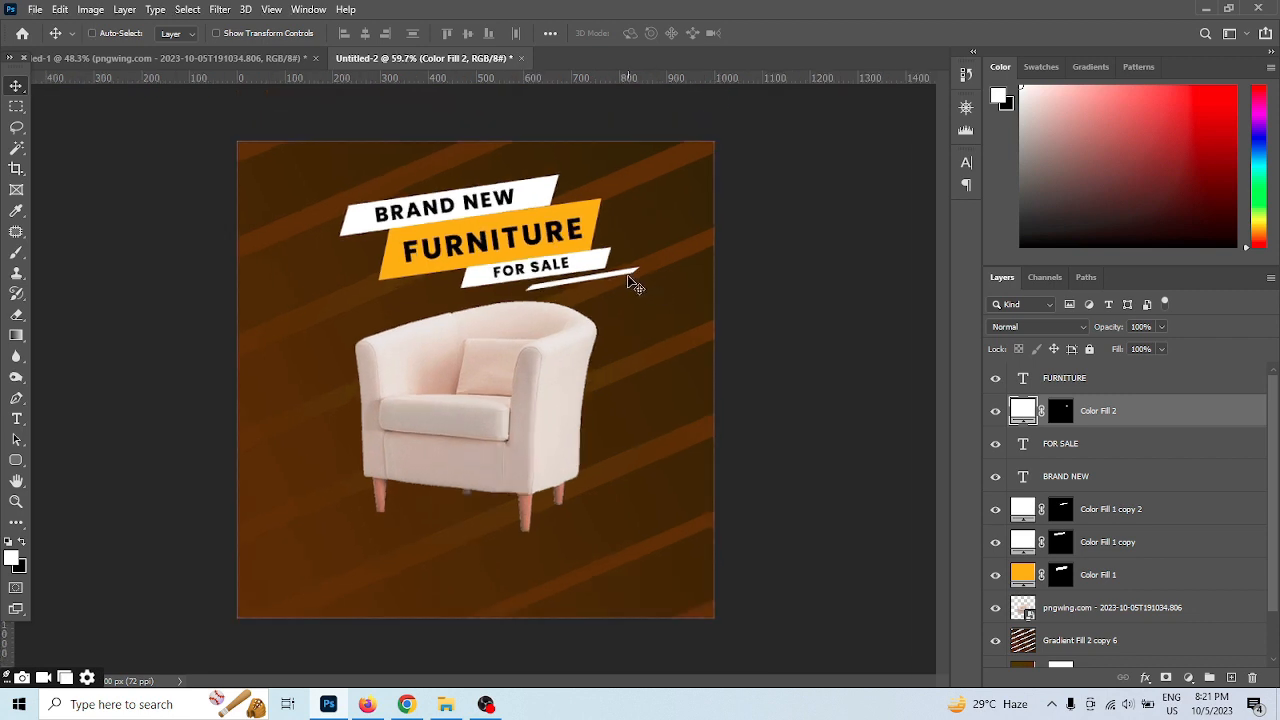
key(ctrl+t)
drag(662, 252, 380, 216)
click(792, 33)
Stretch the orange banner leftward to about 120.7% width and rotate it about -0.9°
scroll(657, 262, up, 2)
click(397, 287)
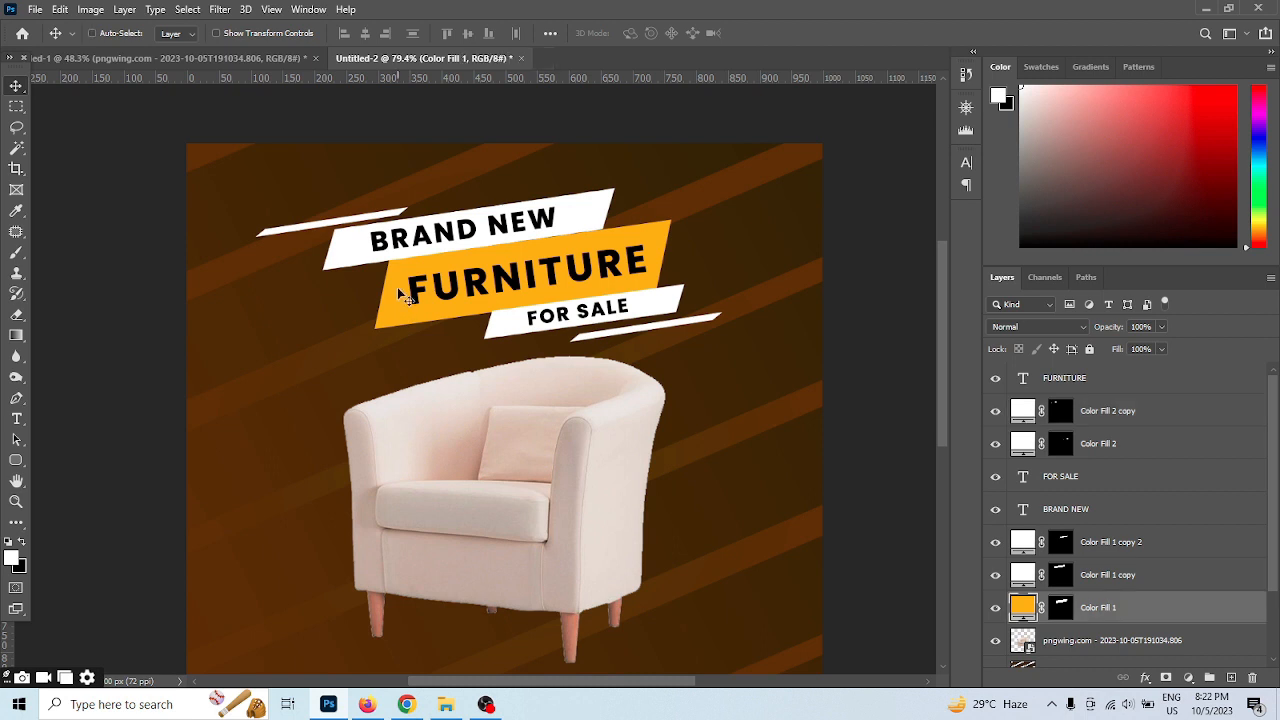
key(ctrl+t)
drag(375, 273, 311, 278)
drag(724, 281, 728, 254)
click(792, 33)
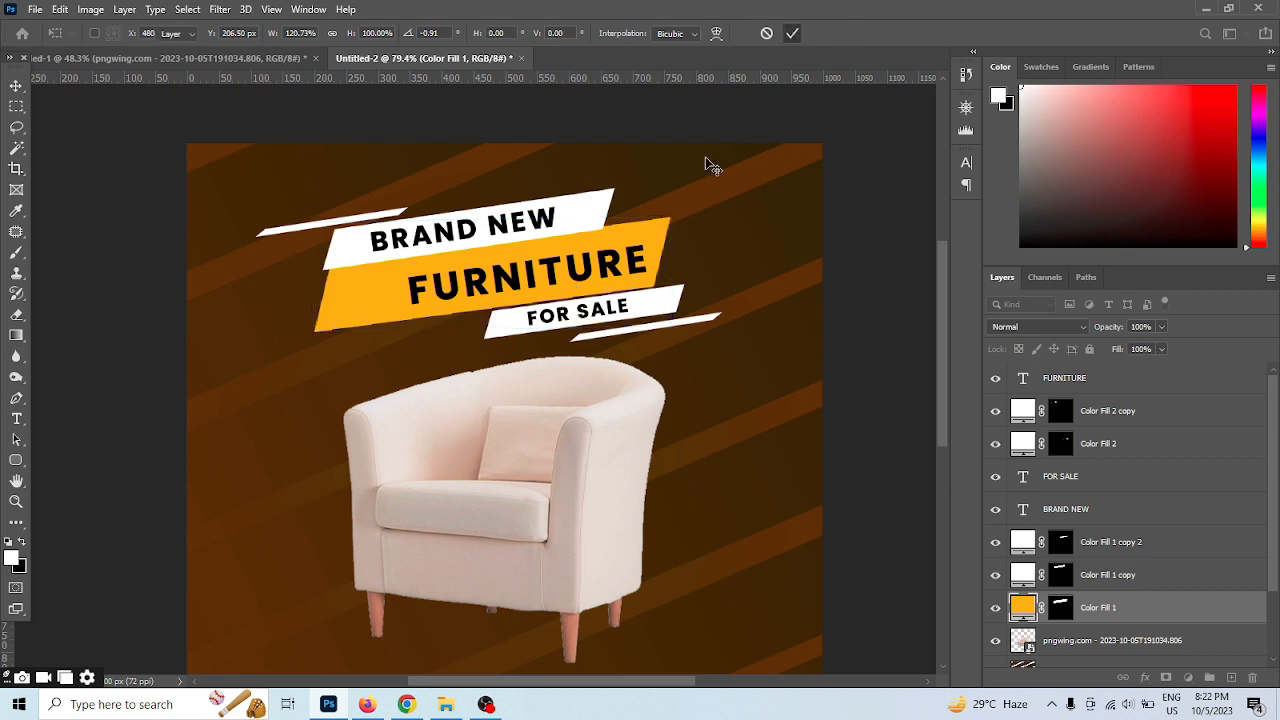
Reposition the FURNITURE text, nudge BRAND NEW and its banner, and set the upper white bar directly above that banner
key(v)
drag(605, 266, 562, 277)
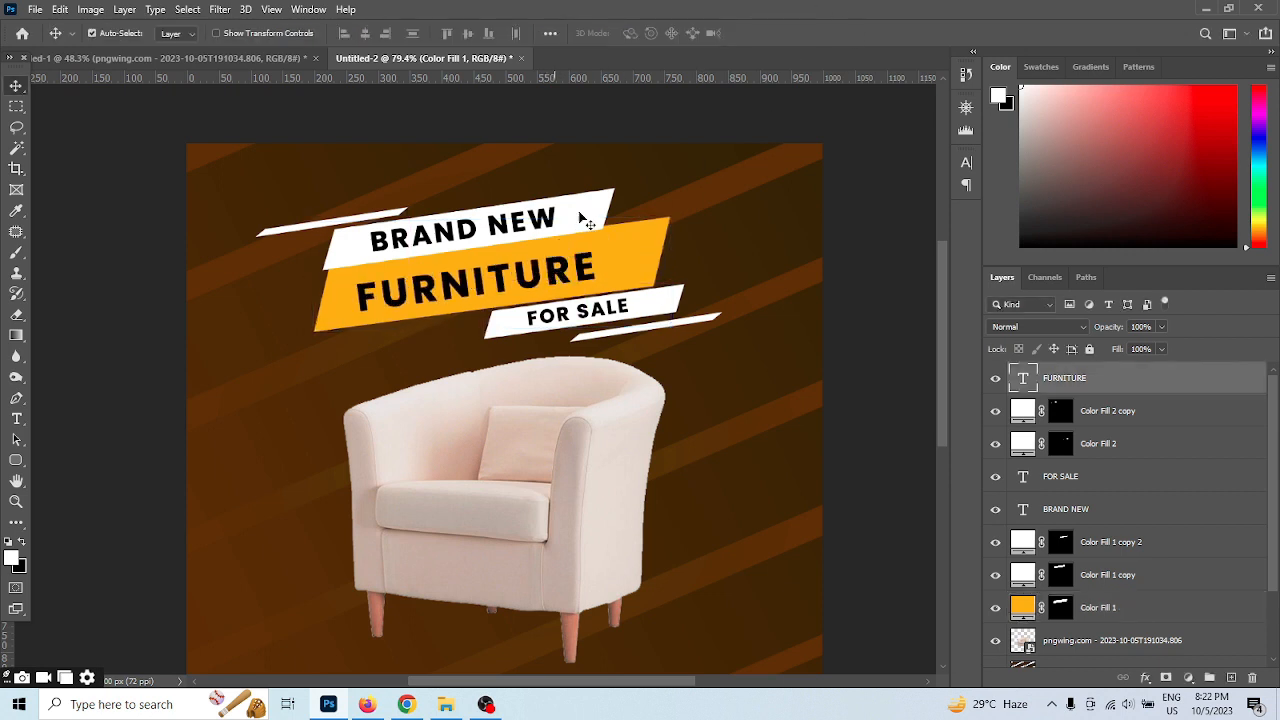
drag(580, 214, 548, 216)
click(600, 196)
scroll(291, 194, up, 4)
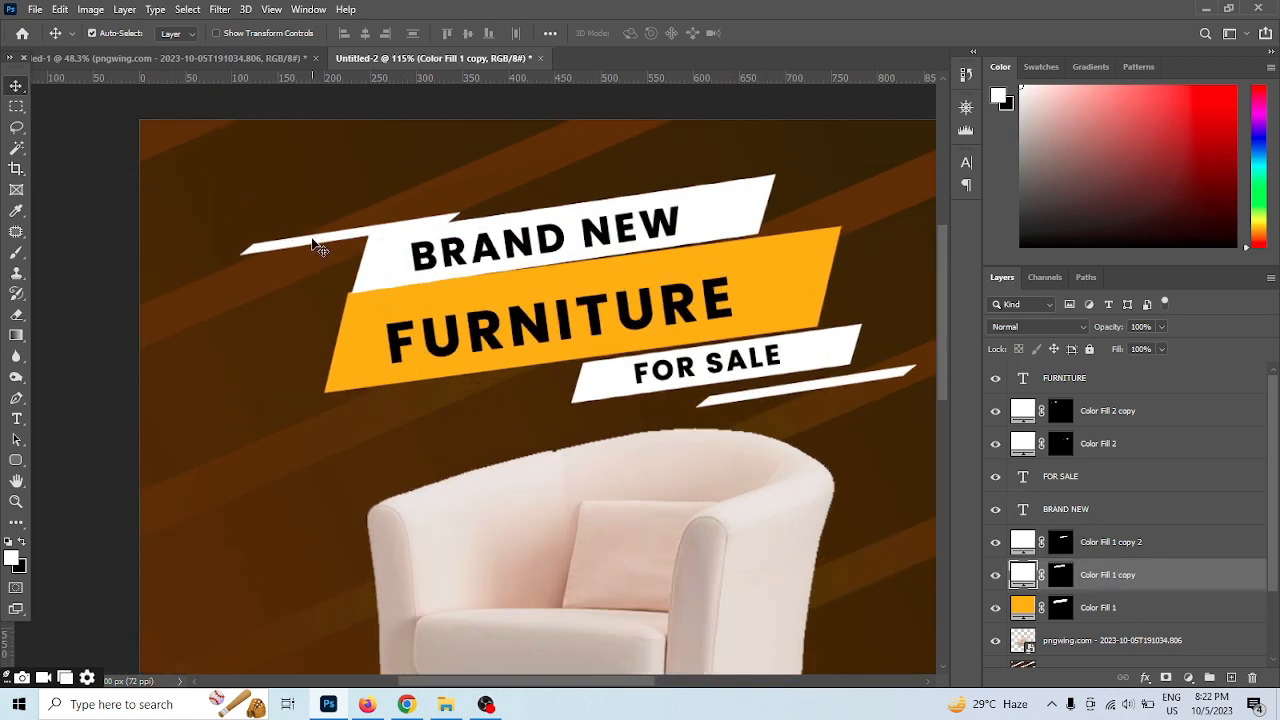
drag(316, 245, 434, 212)
Outline a thin tapering triangle beneath the orange banner's lower-left edge with the Pen tool and convert it to a selection
click(16, 398)
drag(514, 375, 589, 323)
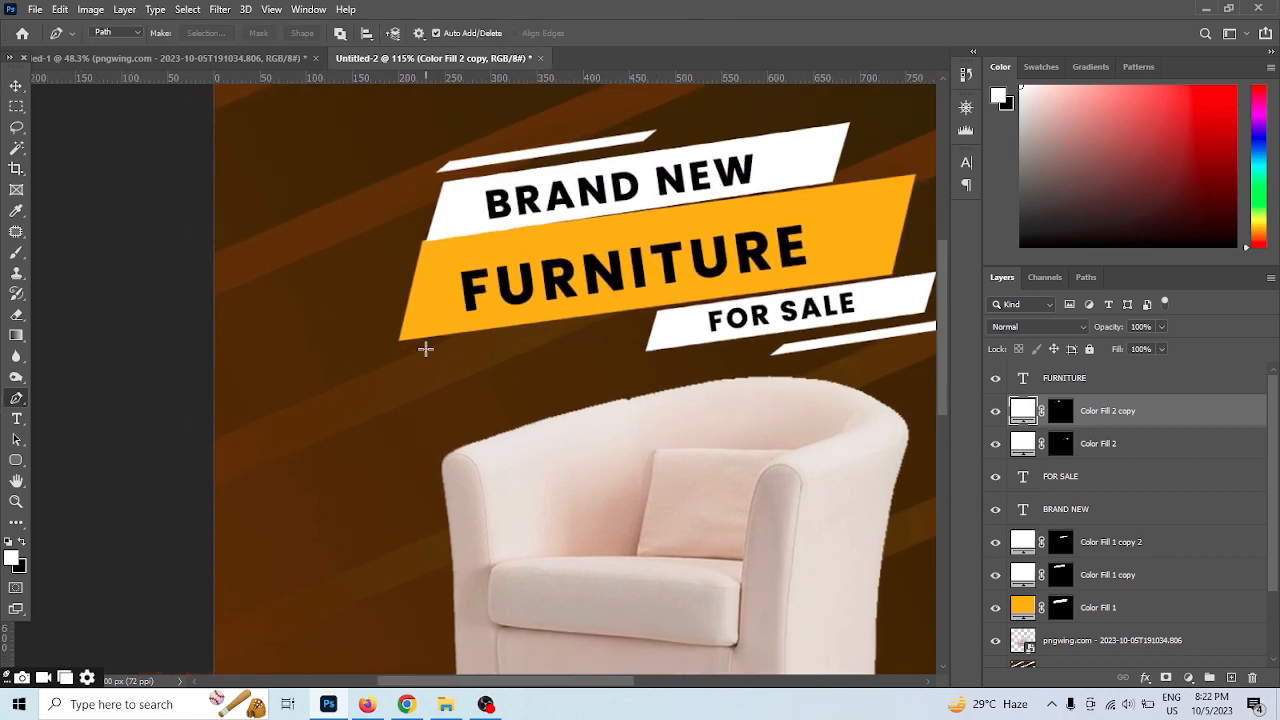
drag(405, 347, 418, 358)
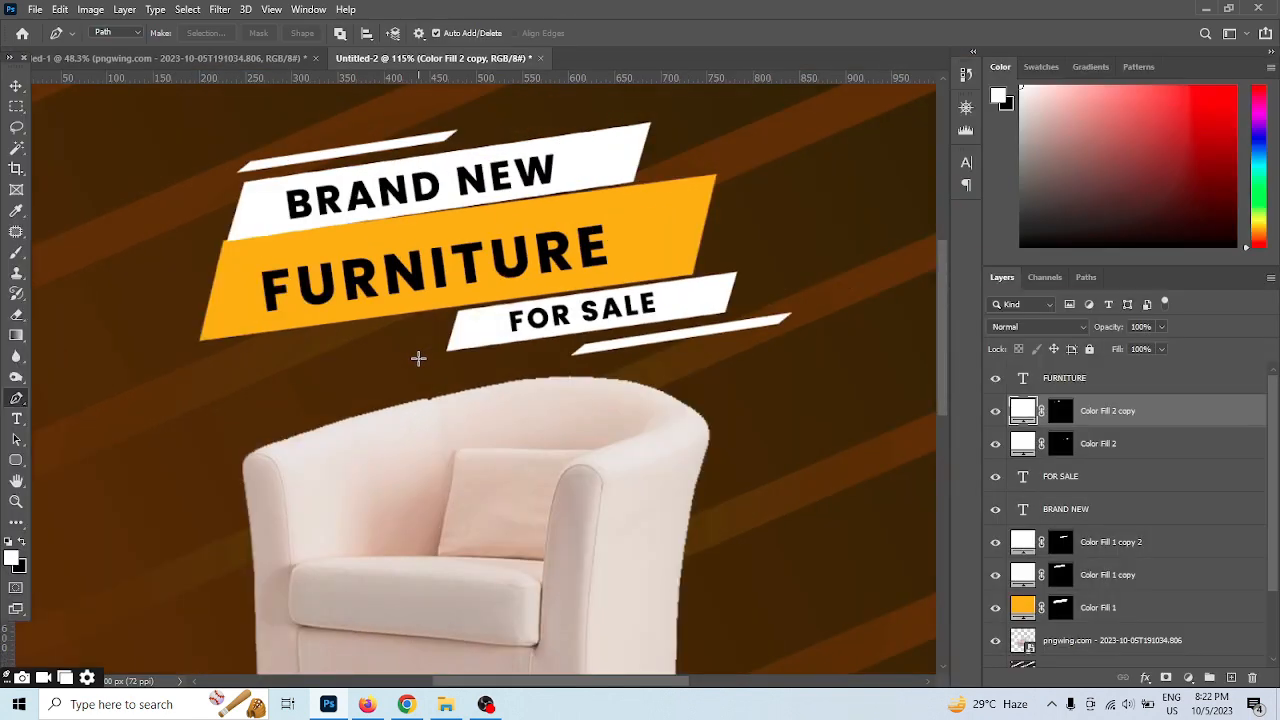
click(204, 349)
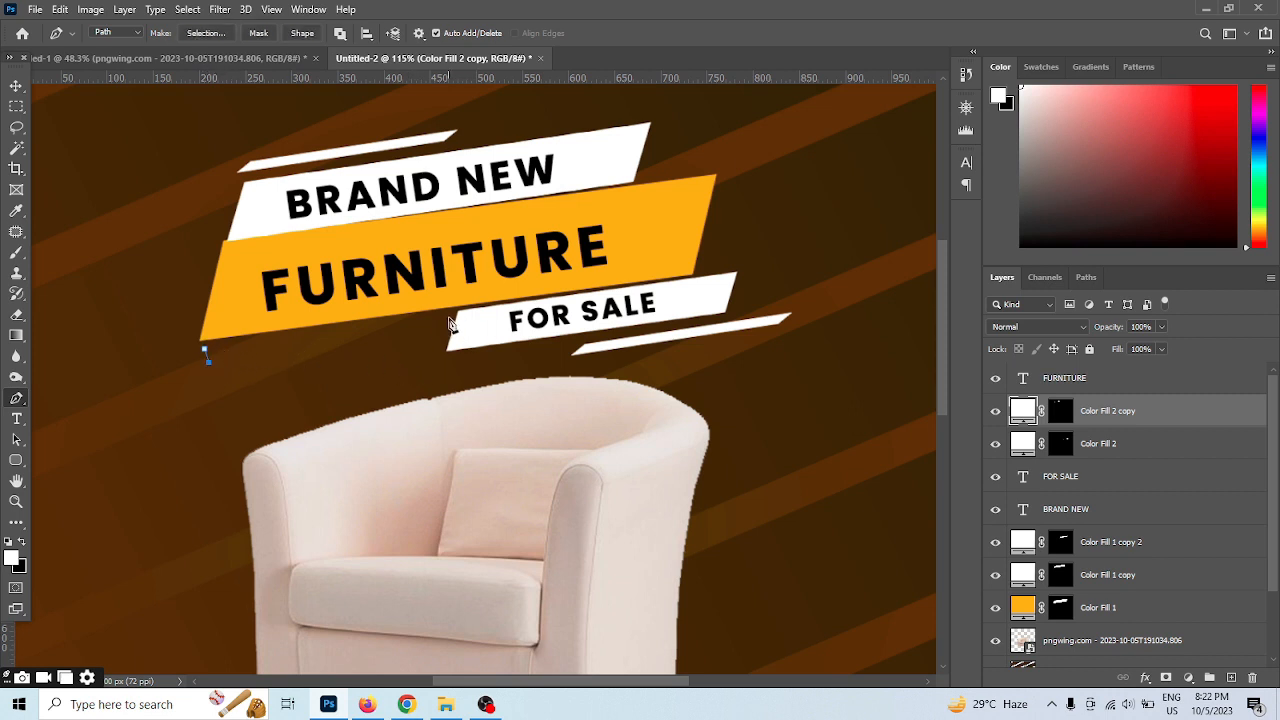
click(449, 319)
click(211, 356)
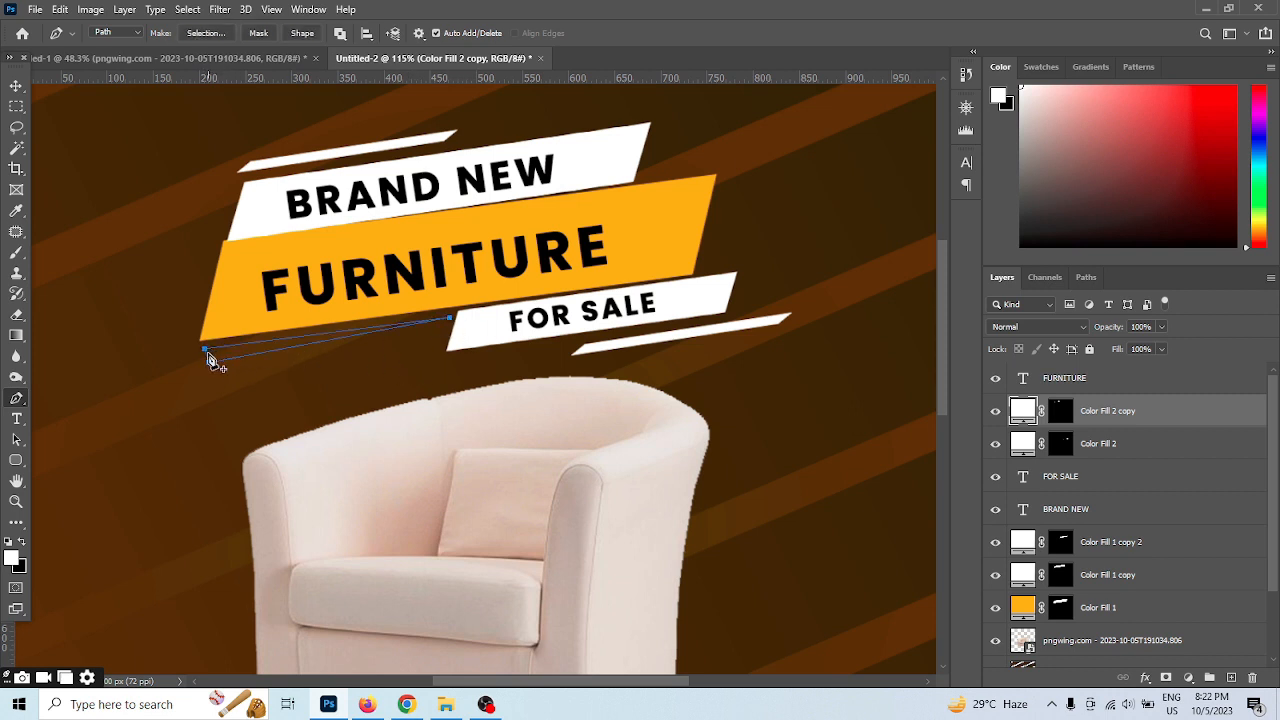
key(ctrl+Return)
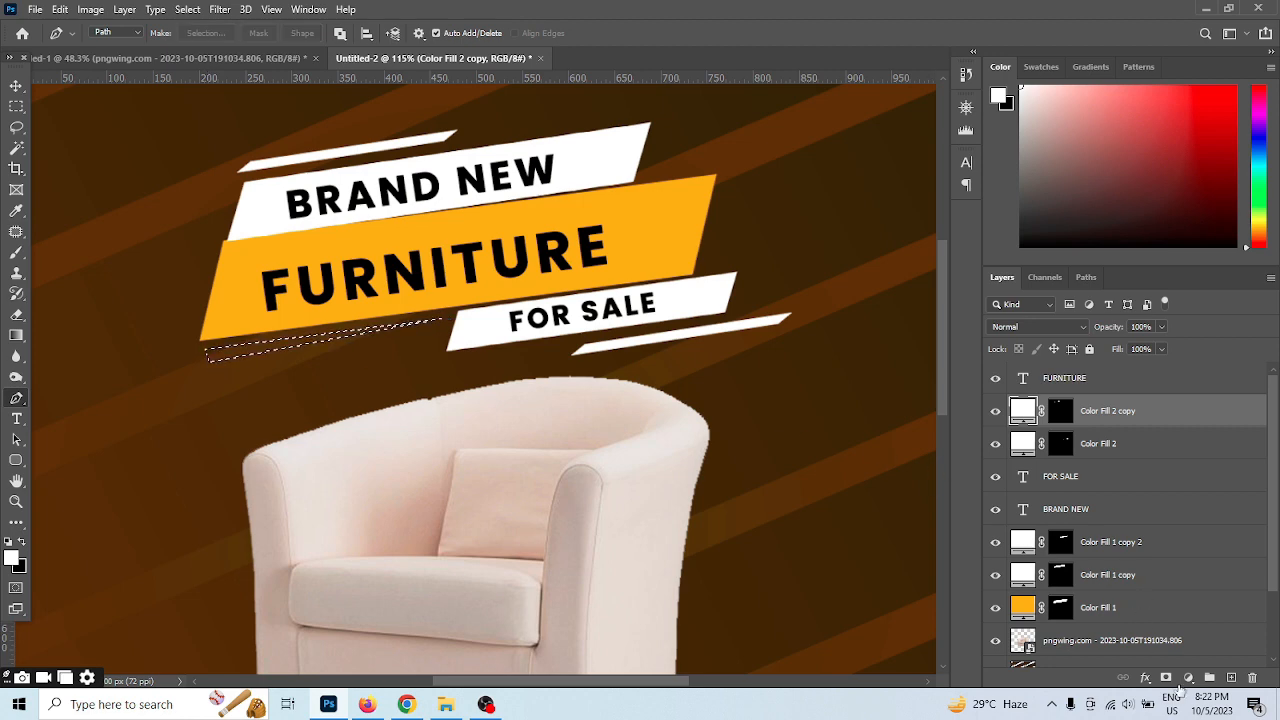
Fill the triangular selection with a solid color layer in the orange f5b303 sampled from the banner
click(1188, 678)
click(1186, 391)
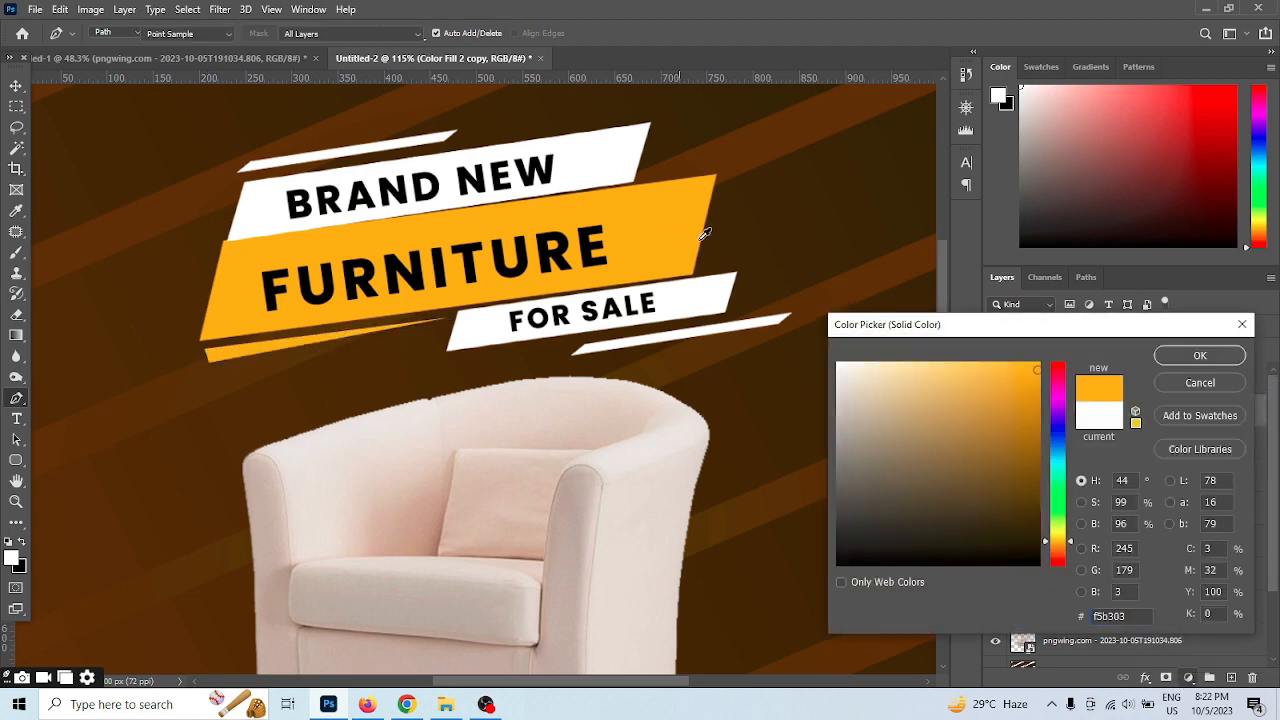
click(1200, 355)
click(16, 86)
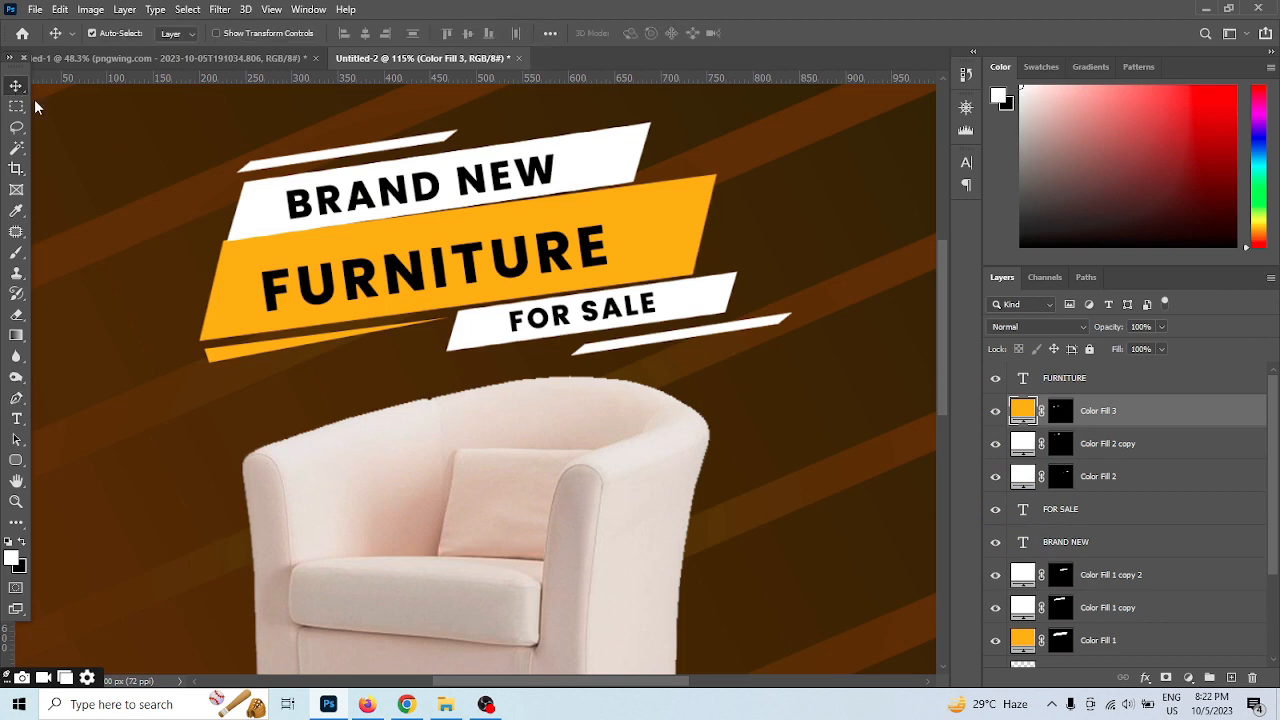
scroll(497, 290, down, 1)
key(super)
scroll(552, 242, down, 1)
key(super)
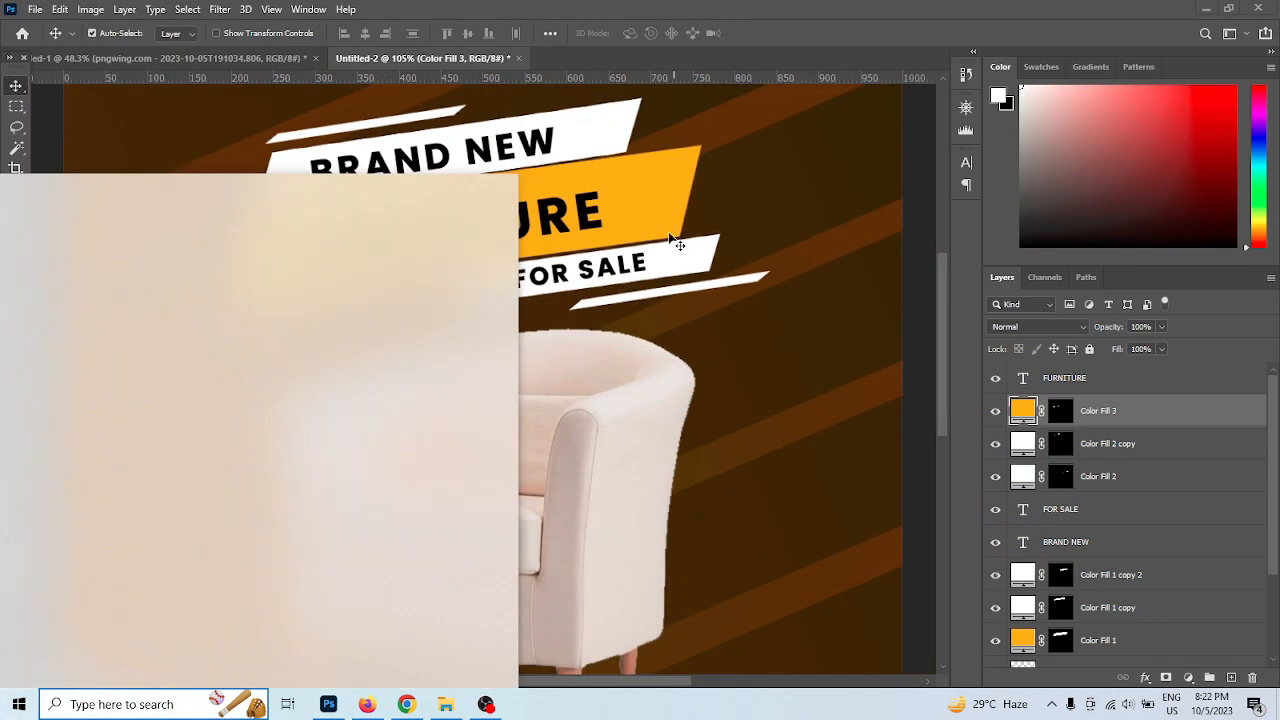
scroll(580, 248, down, 1)
Draw a 28 x 28 px circle with no fill and a 5 px yellow stroke near the canvas's upper-left corner
scroll(590, 250, up, 2)
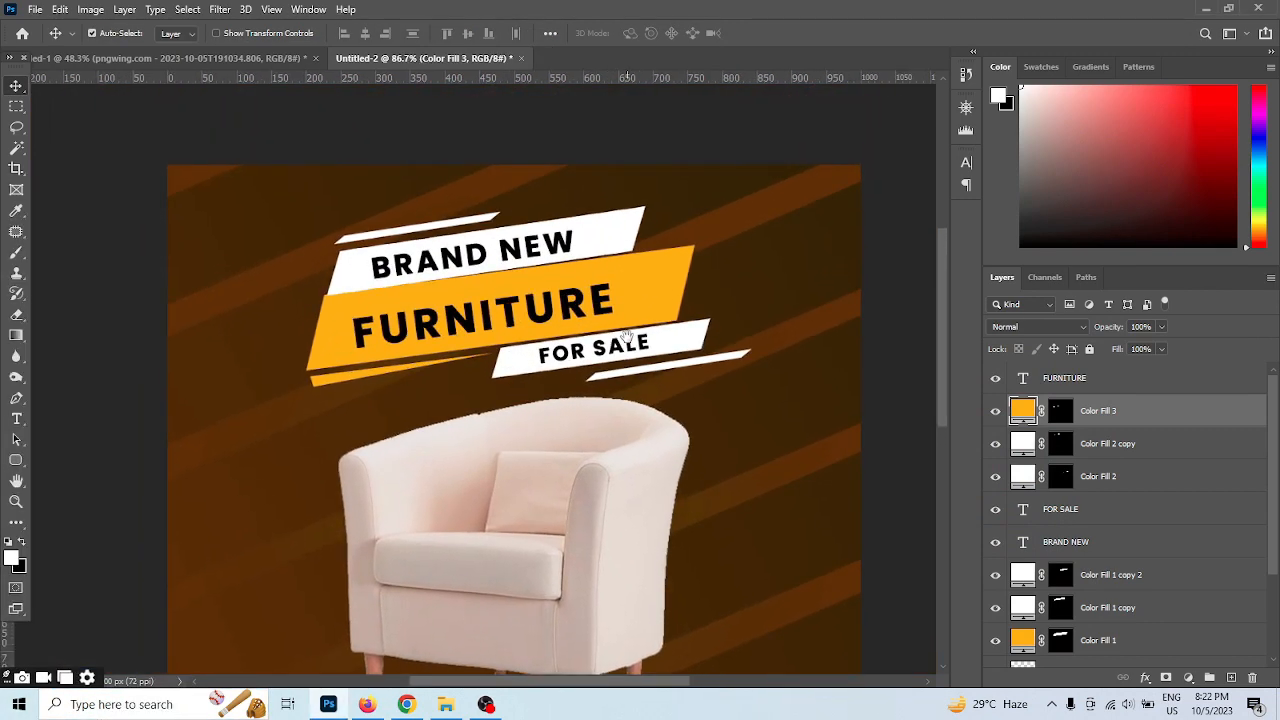
right_click(18, 461)
click(70, 490)
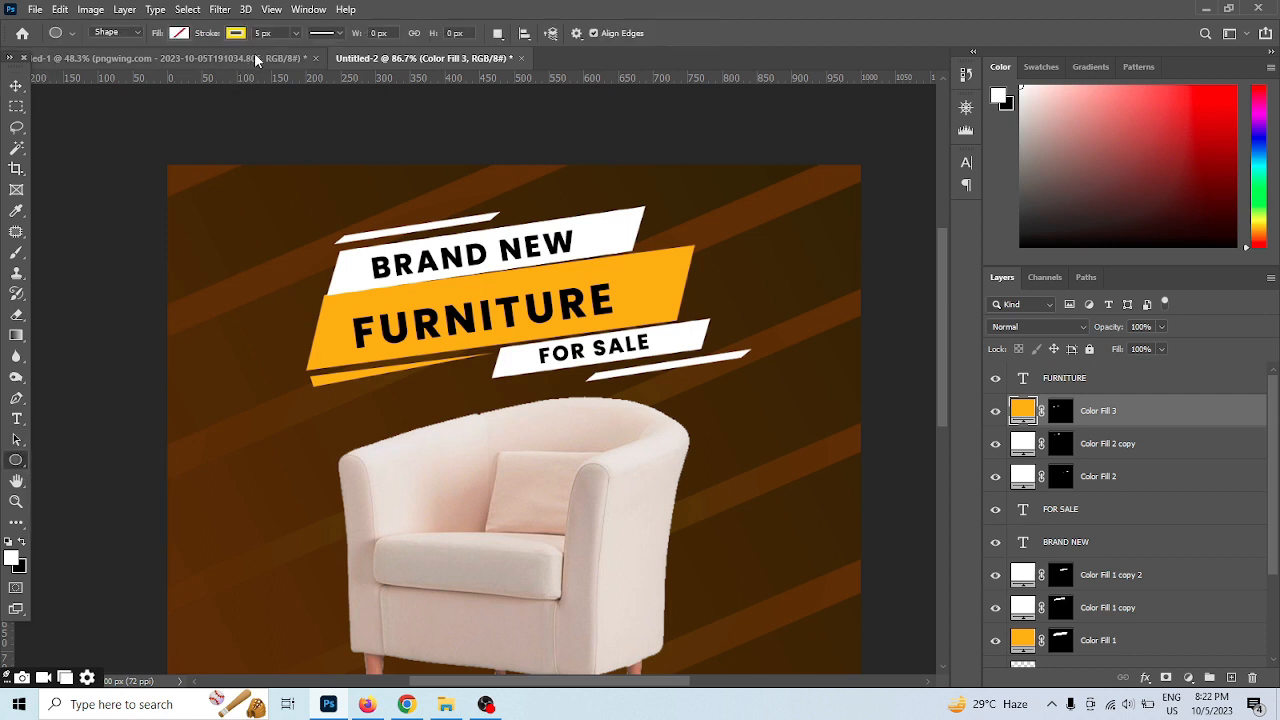
drag(215, 211, 237, 229)
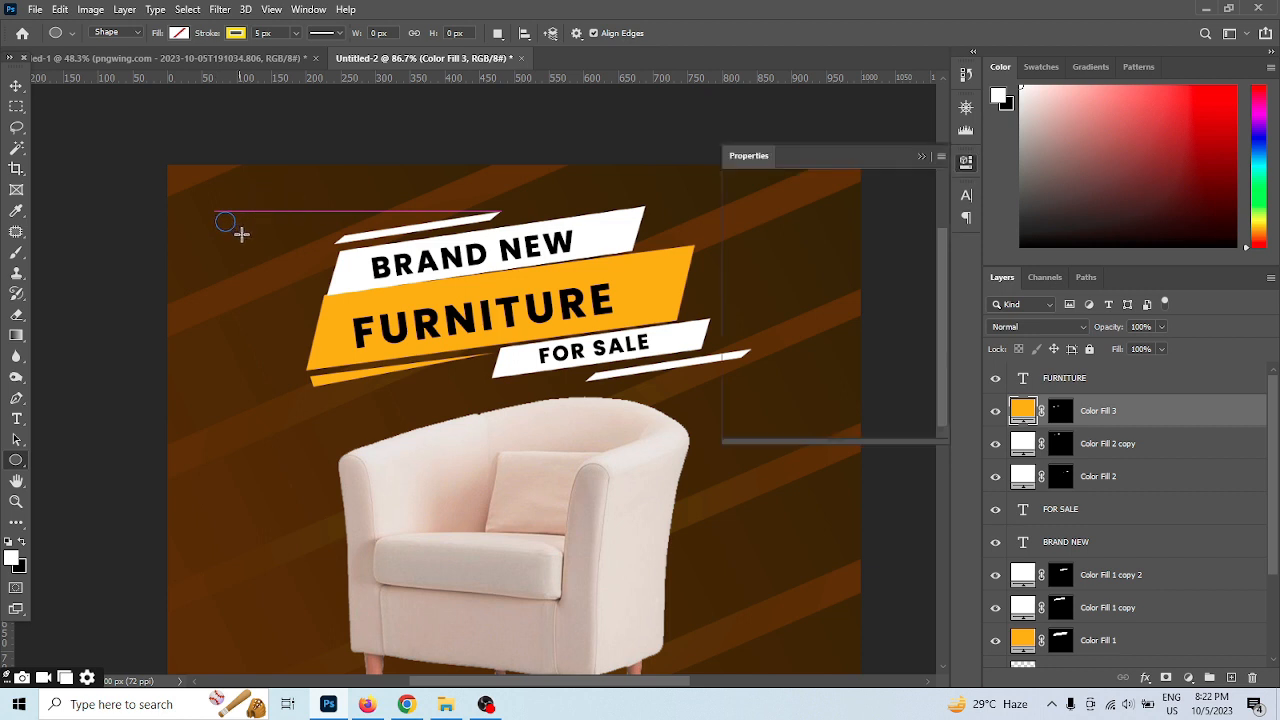
click(16, 87)
Duplicate the yellow ring three times and spread the four rings around the banner group
scroll(277, 207, down, 1)
drag(462, 280, 387, 248)
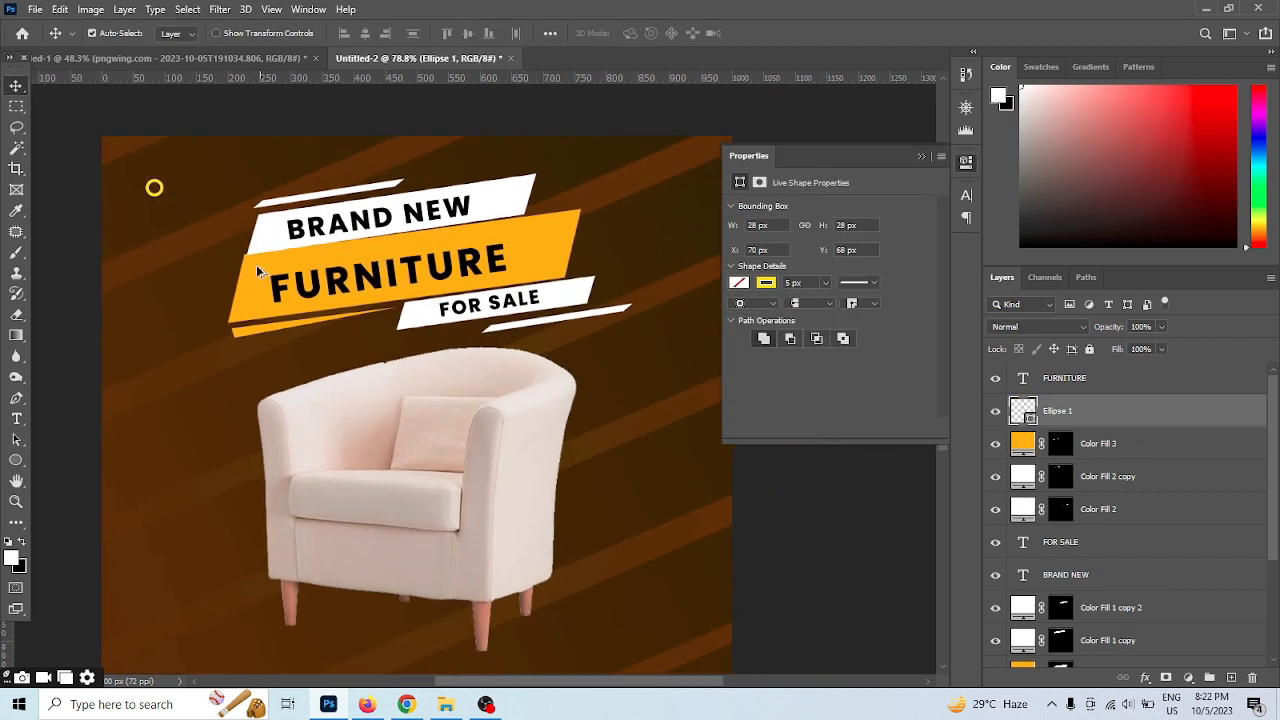
scroll(190, 237, up, 2)
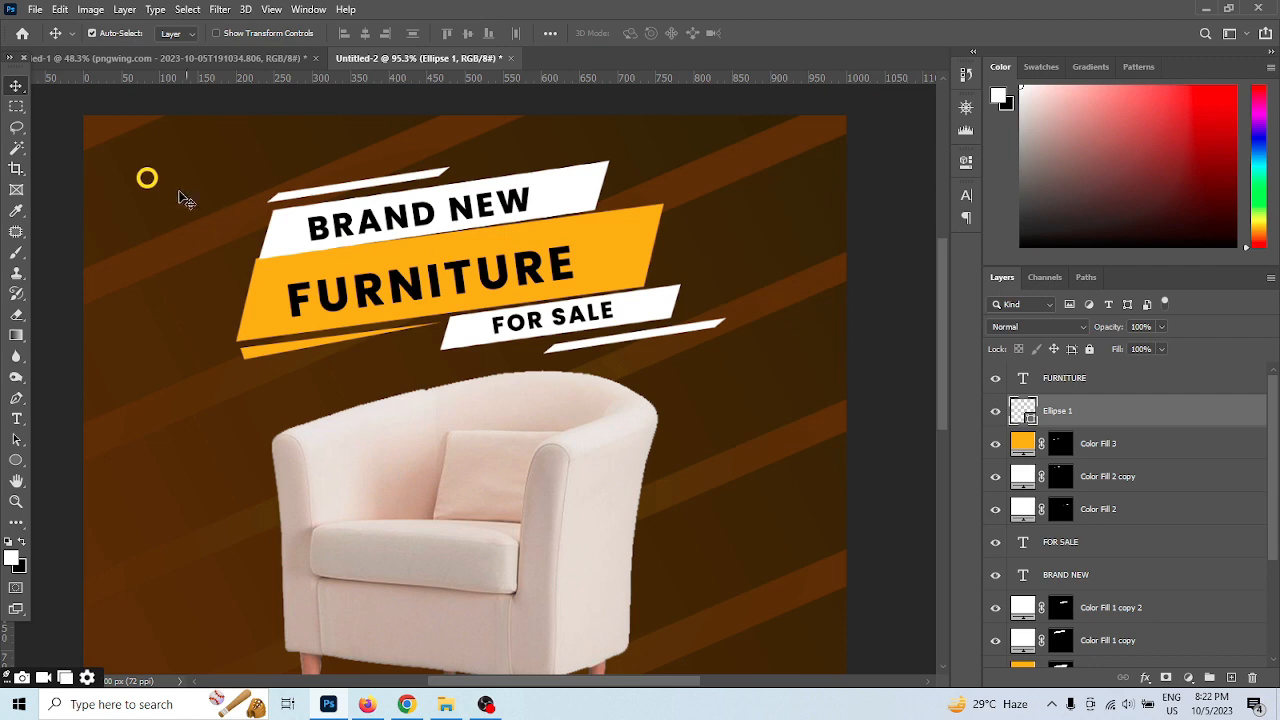
drag(152, 192, 825, 391)
scroll(243, 199, up, 2)
scroll(484, 276, down, 1)
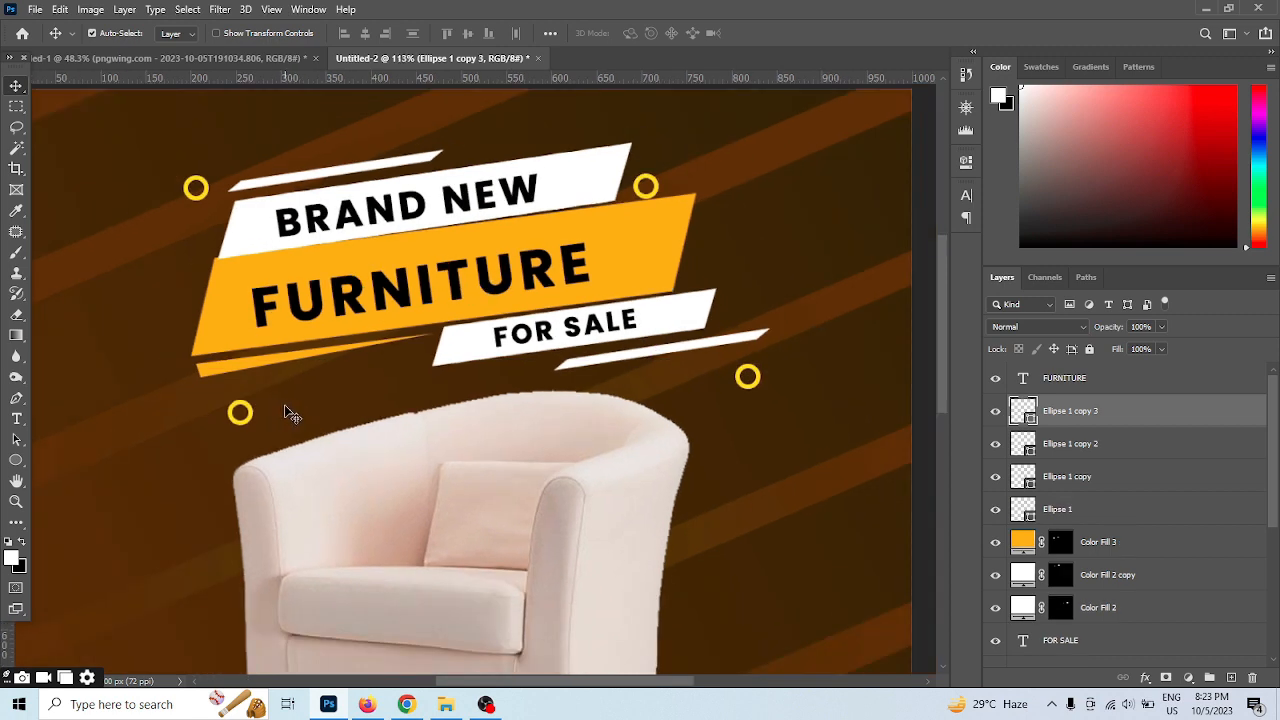
Add a 72 pt letter x in Poppins Regular below the orange banner's lower-left corner
key(t)
click(124, 413)
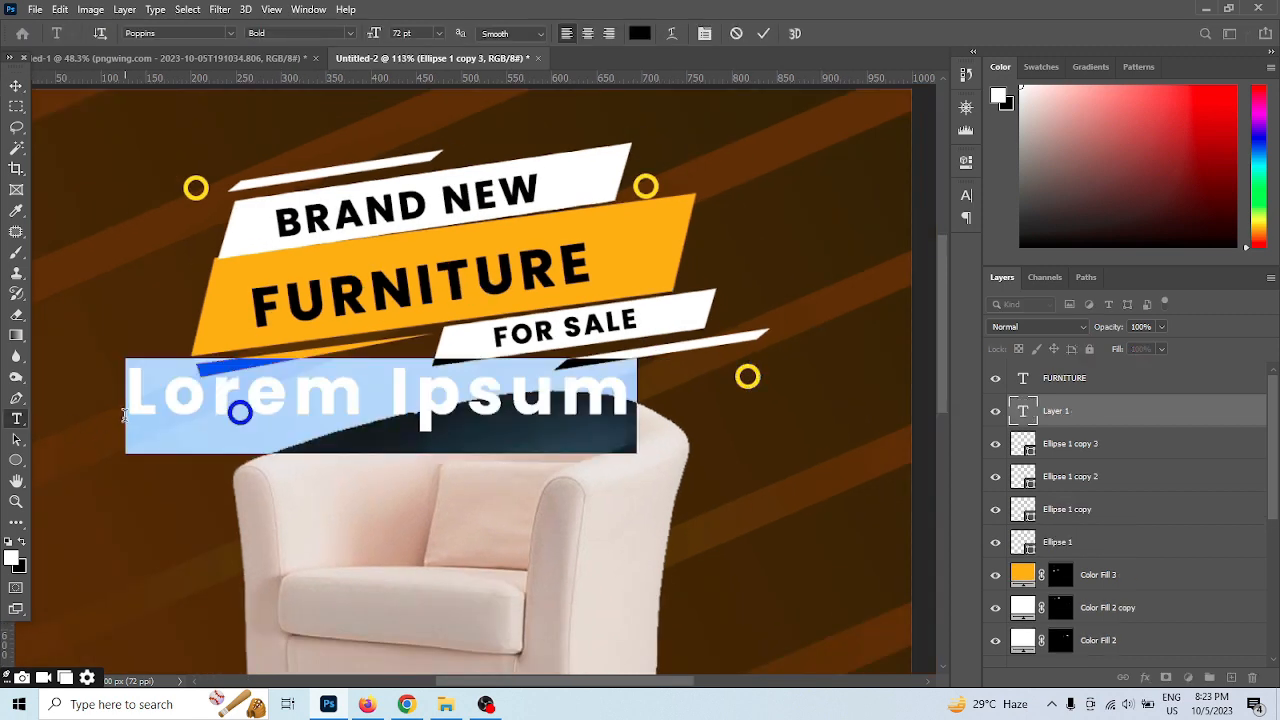
text(x)
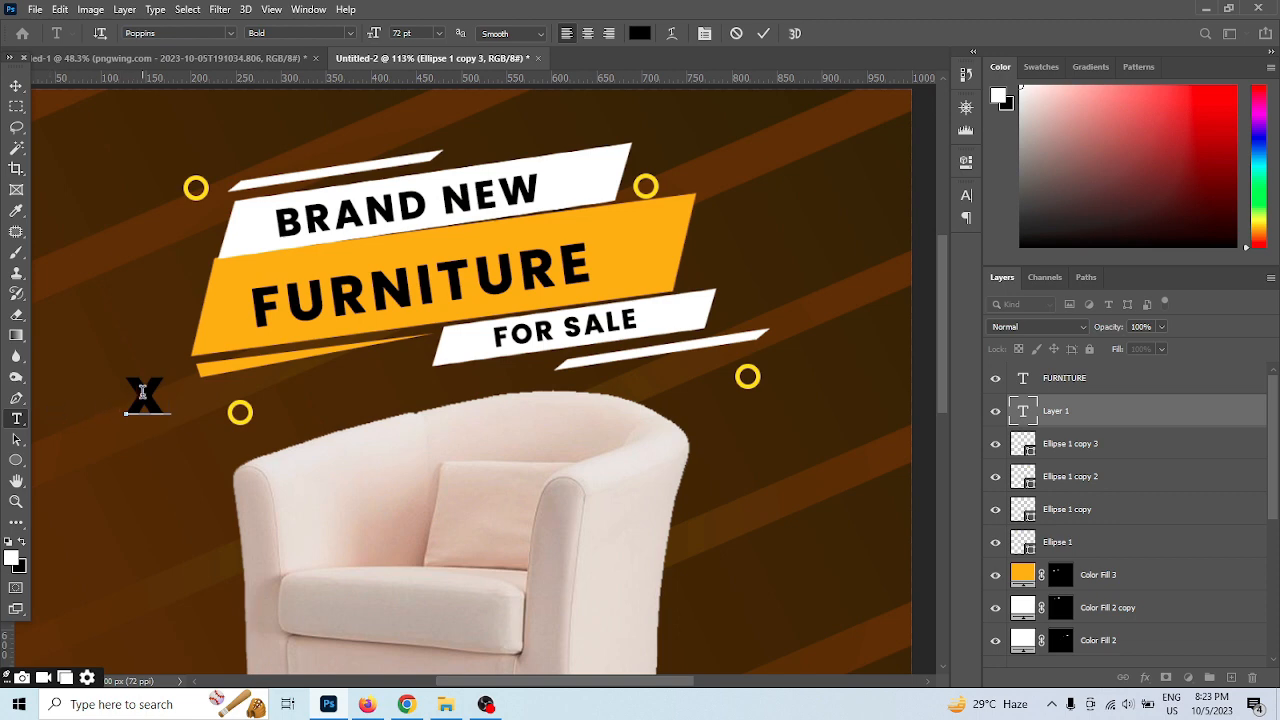
key(ctrl+a)
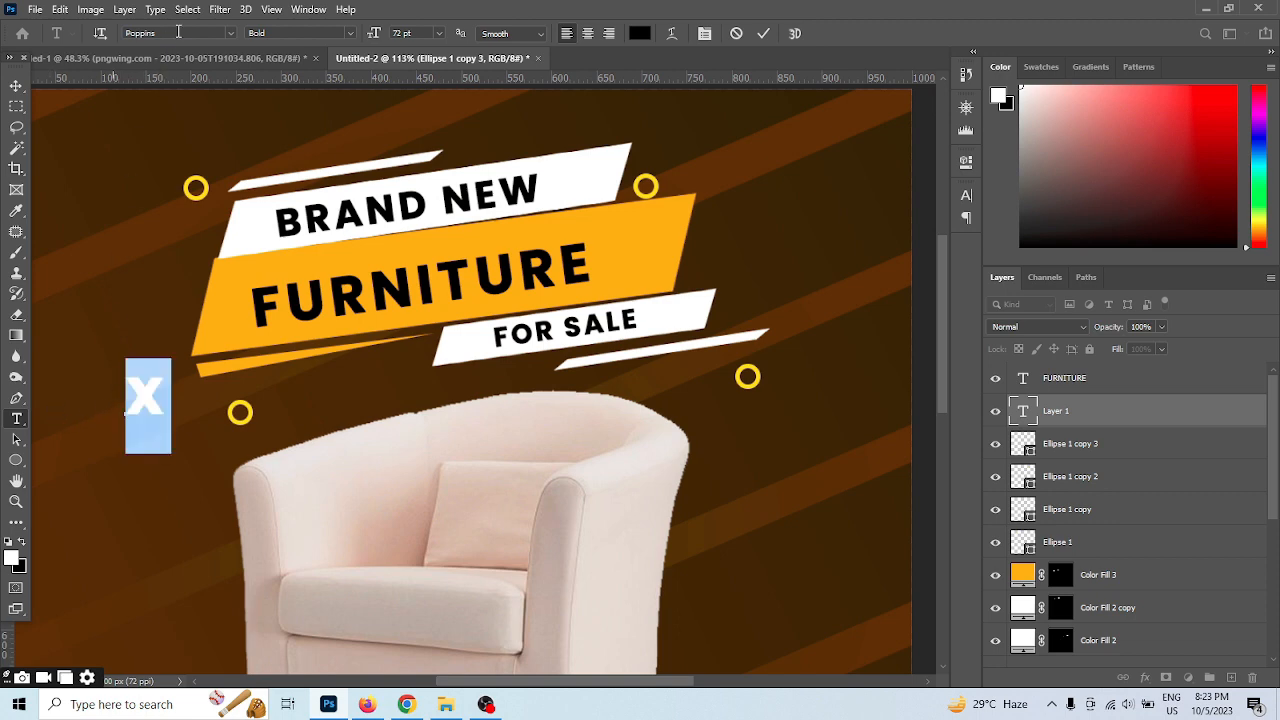
click(342, 33)
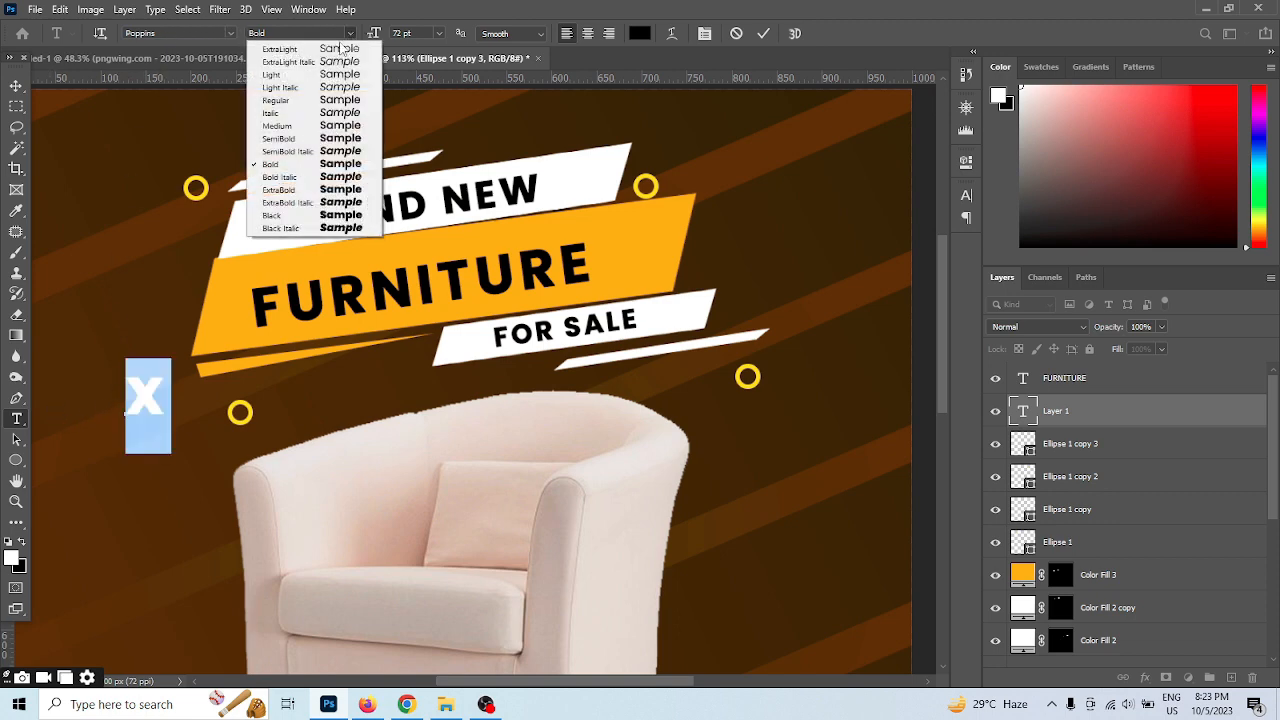
click(305, 139)
click(350, 33)
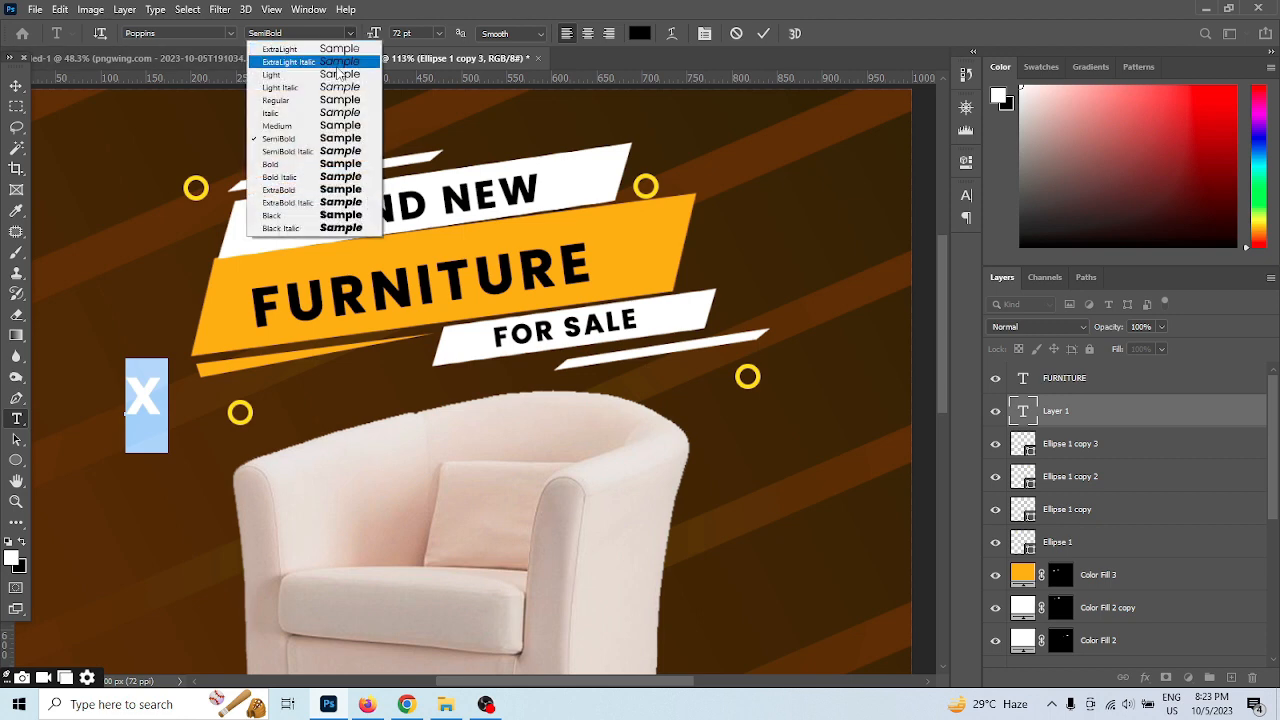
click(313, 99)
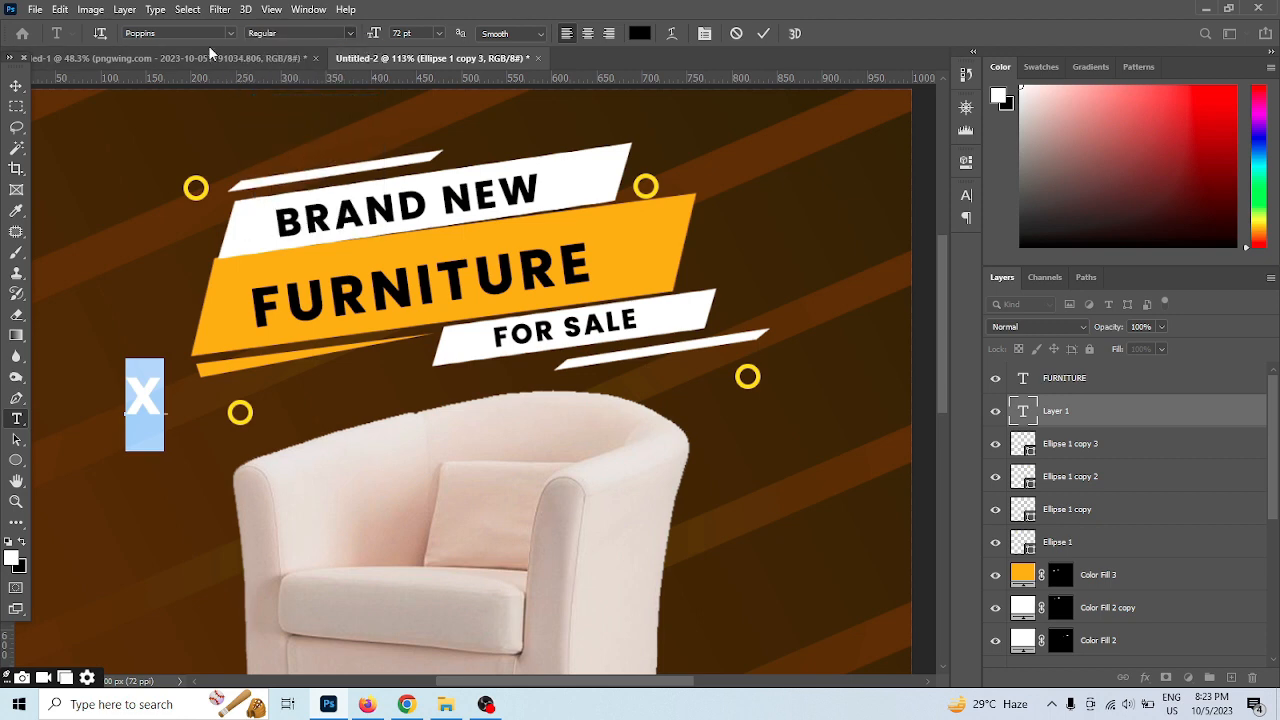
Colour the letter x with the orange f5b303 sampled from the banner and commit the text
click(646, 38)
click(637, 202)
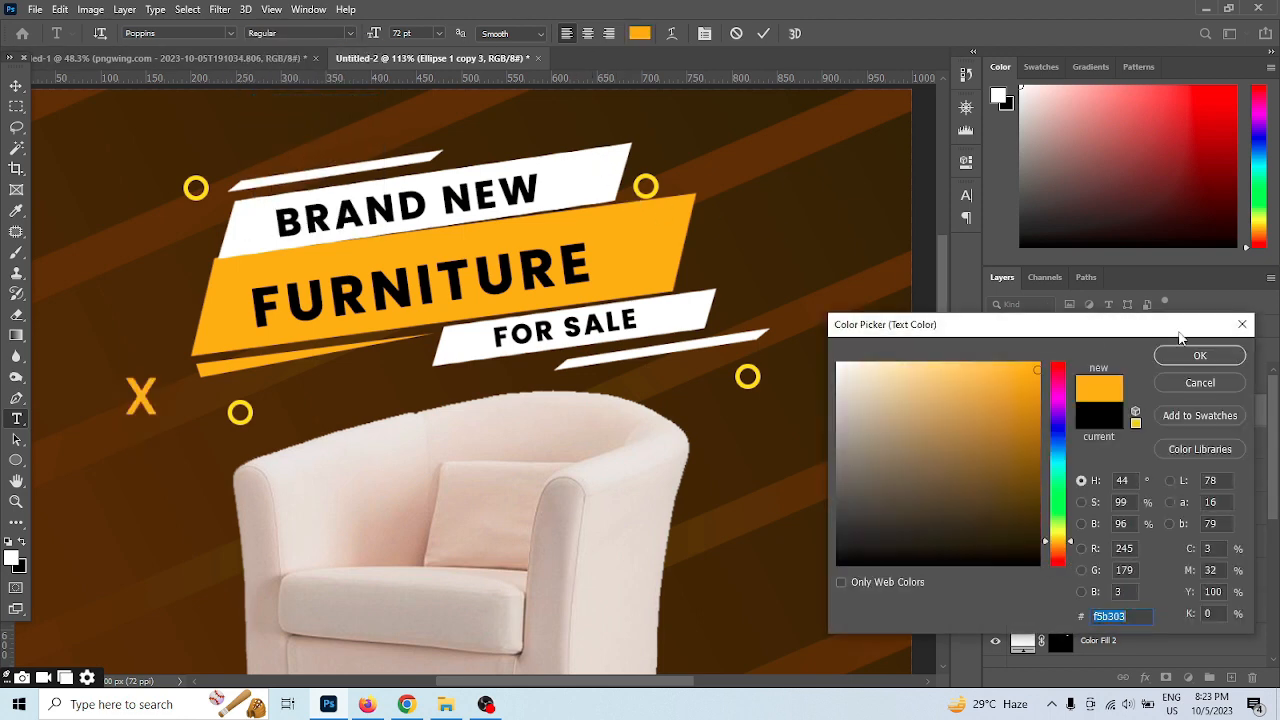
click(1200, 355)
click(763, 33)
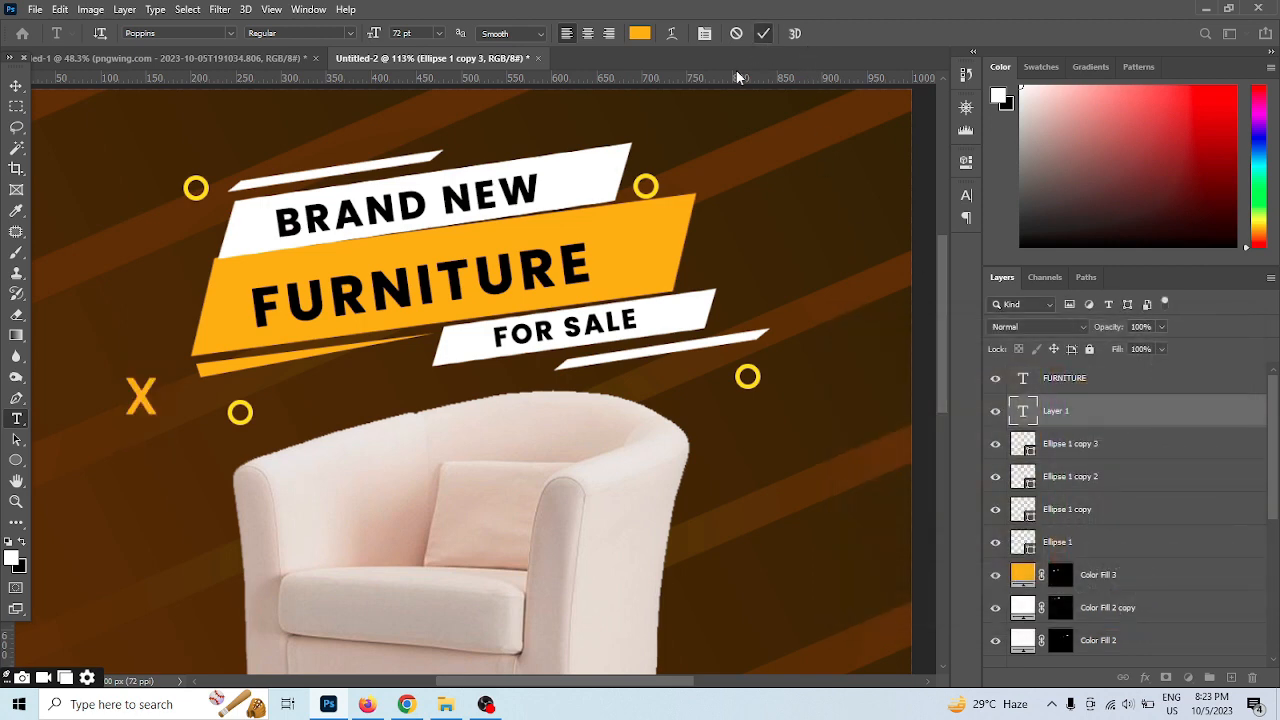
key(ctrl+t)
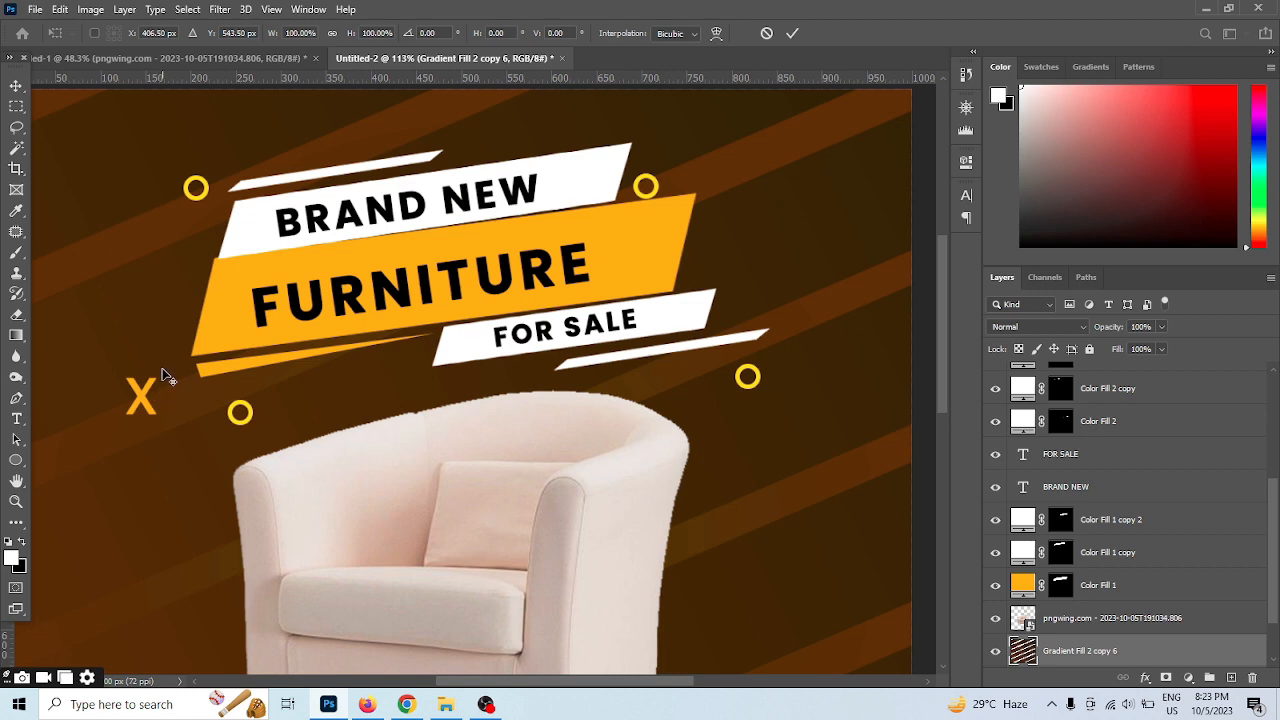
mouse_move(141, 397)
mouse_down()
mouse_move(149, 416)
mouse_move(142, 398)
mouse_up()
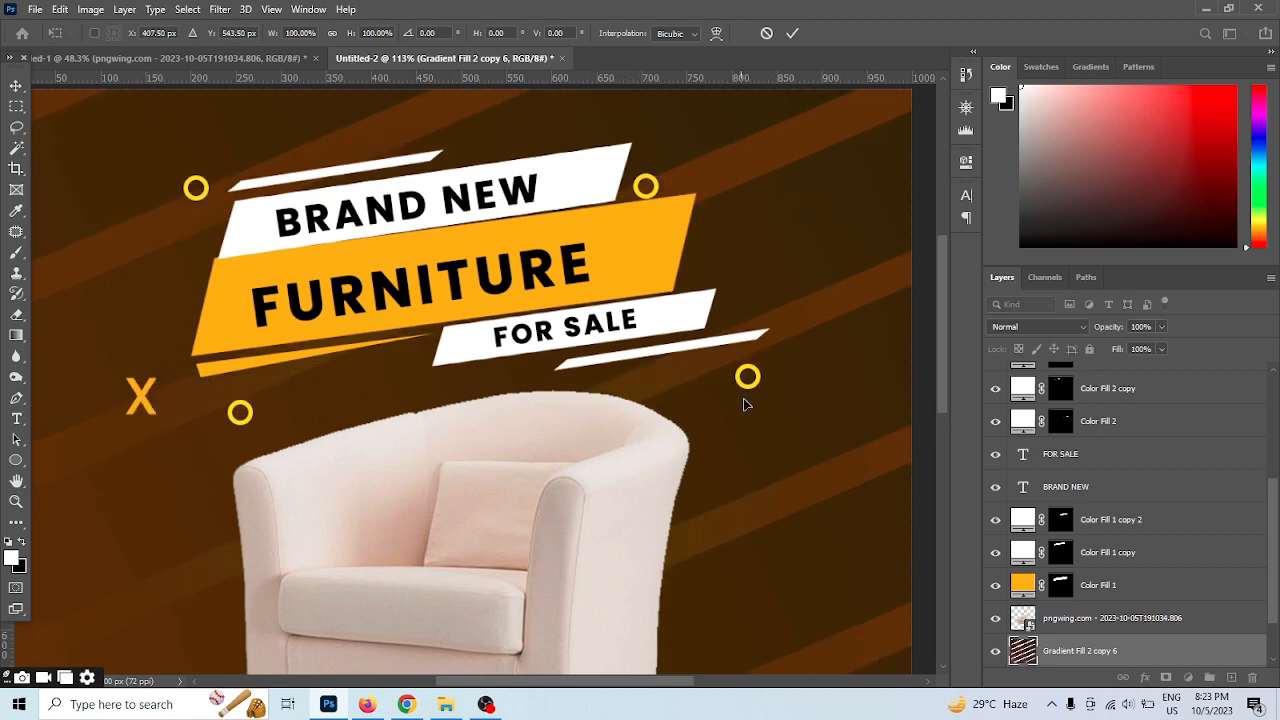
click(792, 36)
Scale the orange letter x to 55.70% and rotate it about 62.87 degrees
click(16, 86)
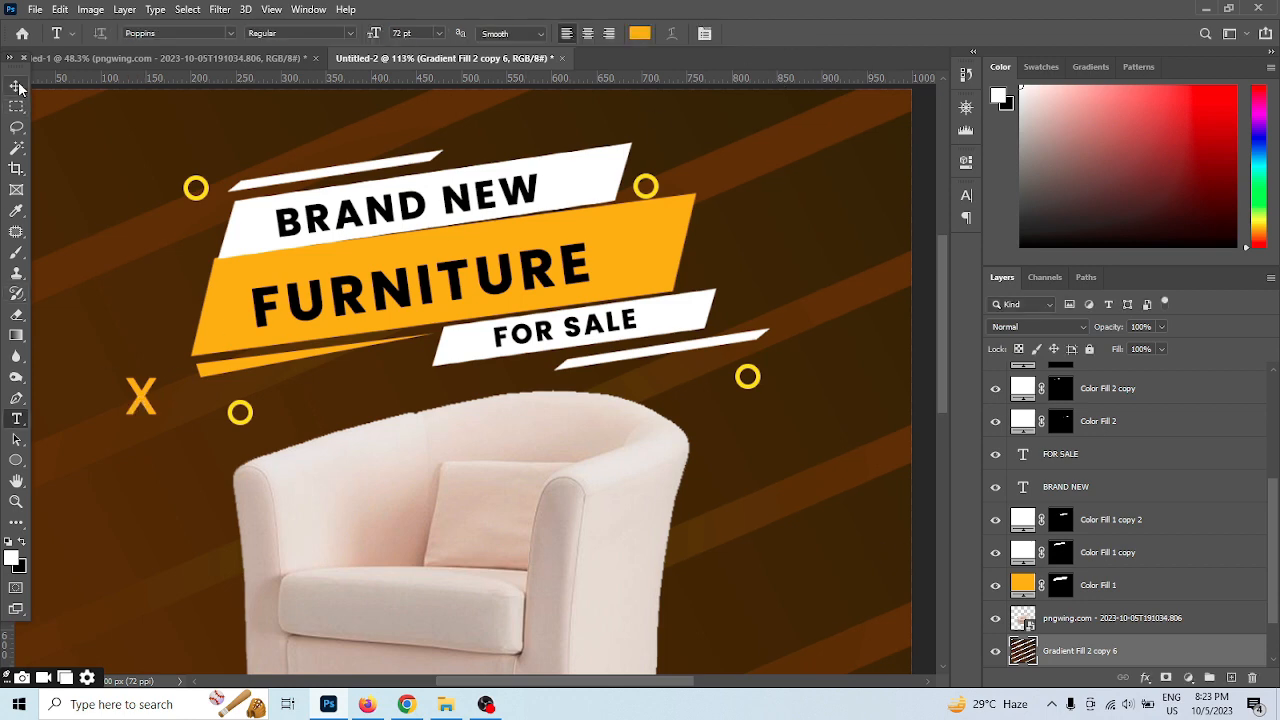
click(128, 390)
key(ctrl+t)
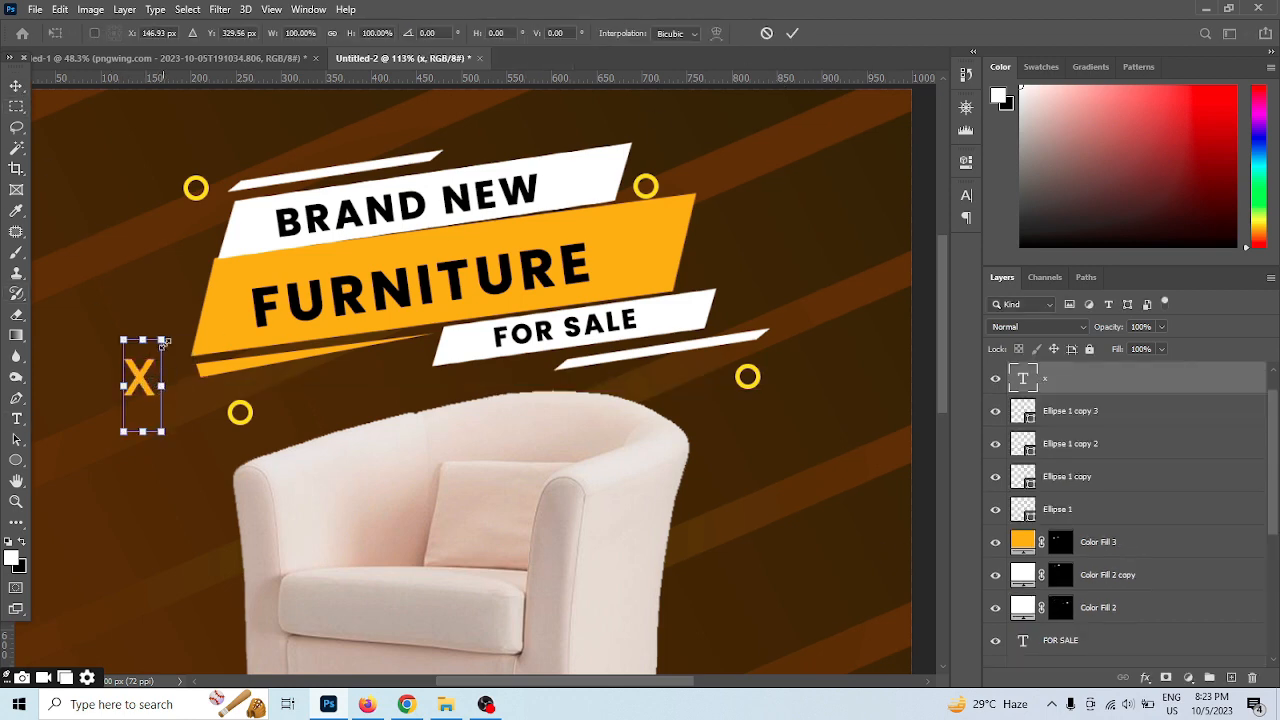
drag(160, 340, 176, 392)
click(793, 34)
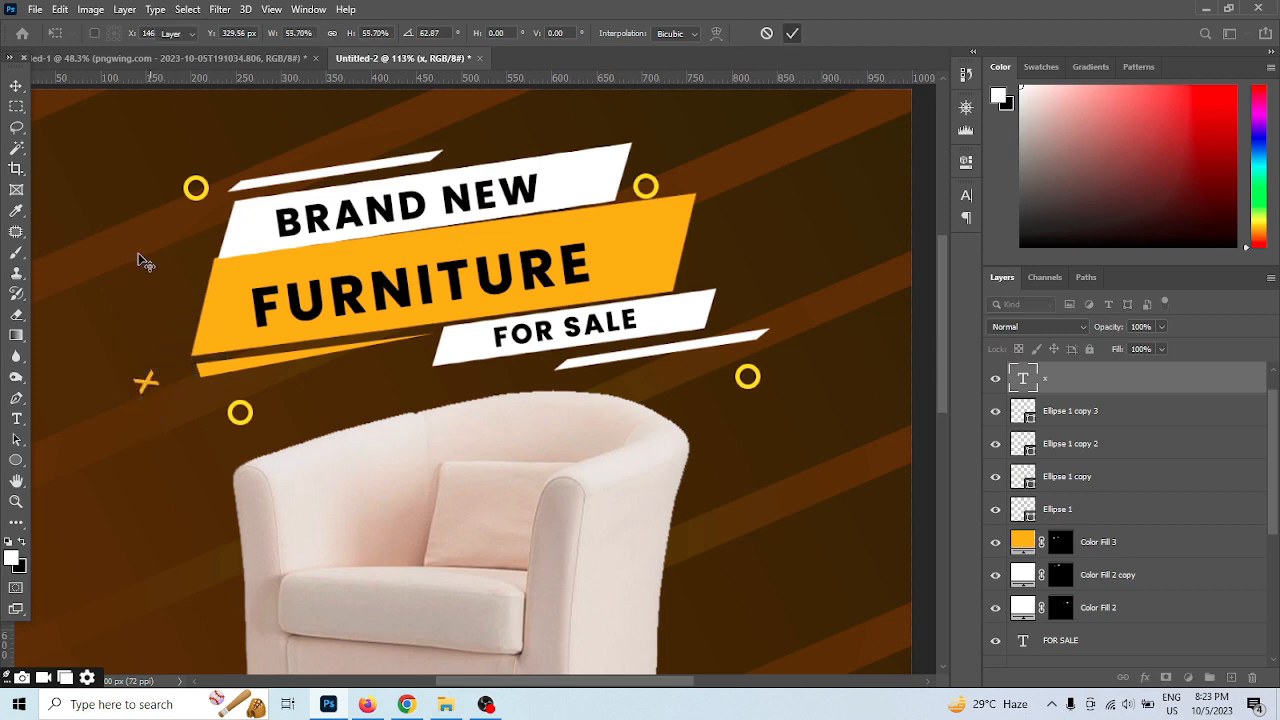
Duplicate the small orange x three times and spread the four marks around the banner group
drag(148, 392, 399, 418)
drag(444, 257, 488, 124)
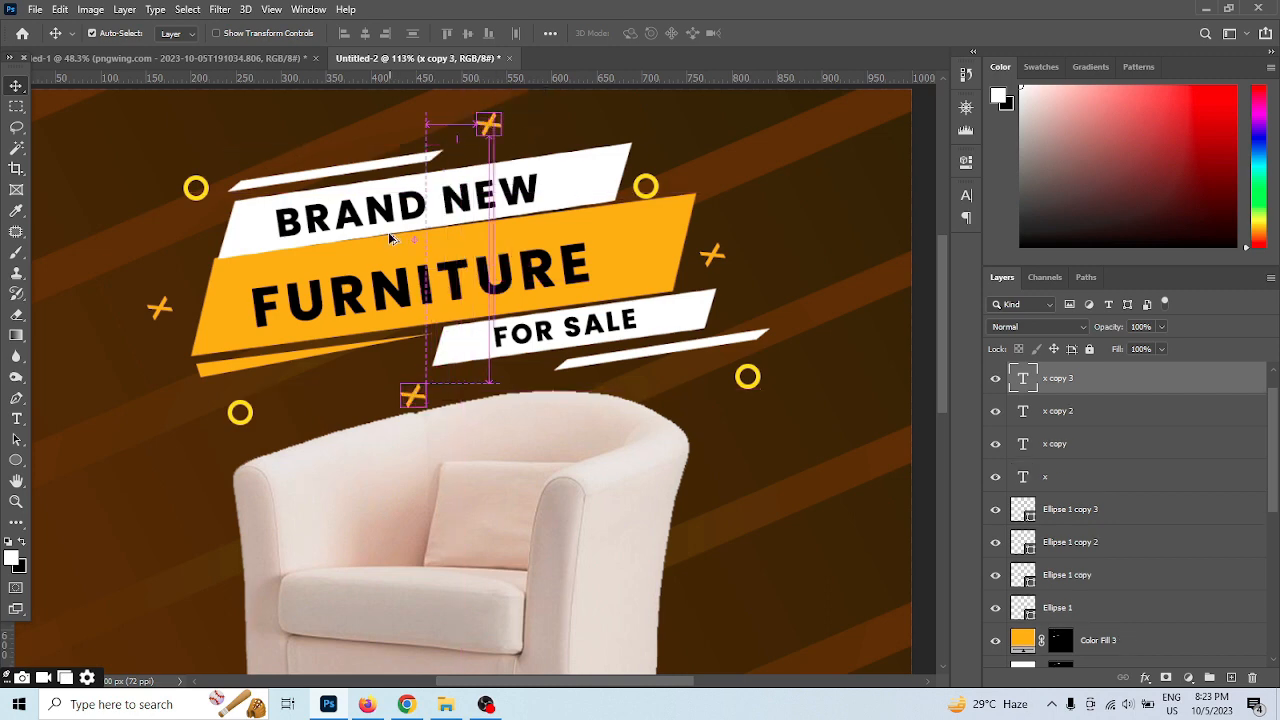
Choose the Rounded Rectangle tool and move the armchair to the right, freeing space on the canvas beside it
scroll(393, 240, down, 5)
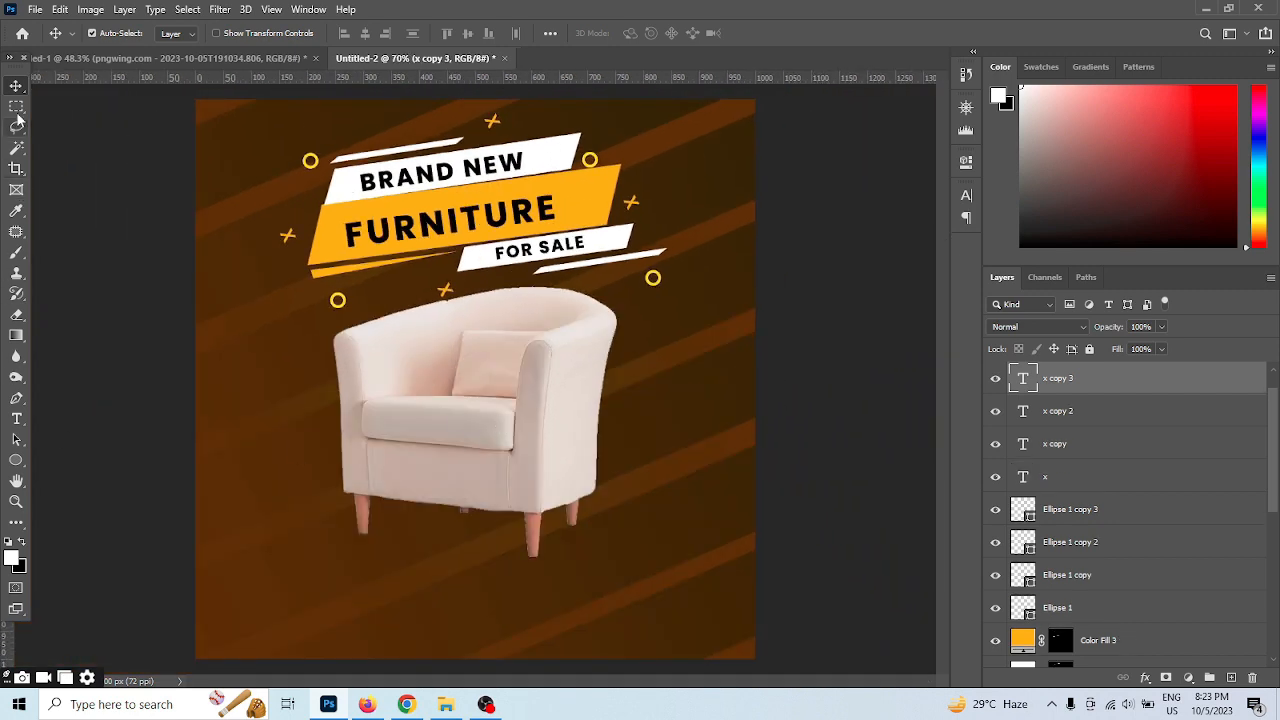
click(16, 460)
right_click(16, 460)
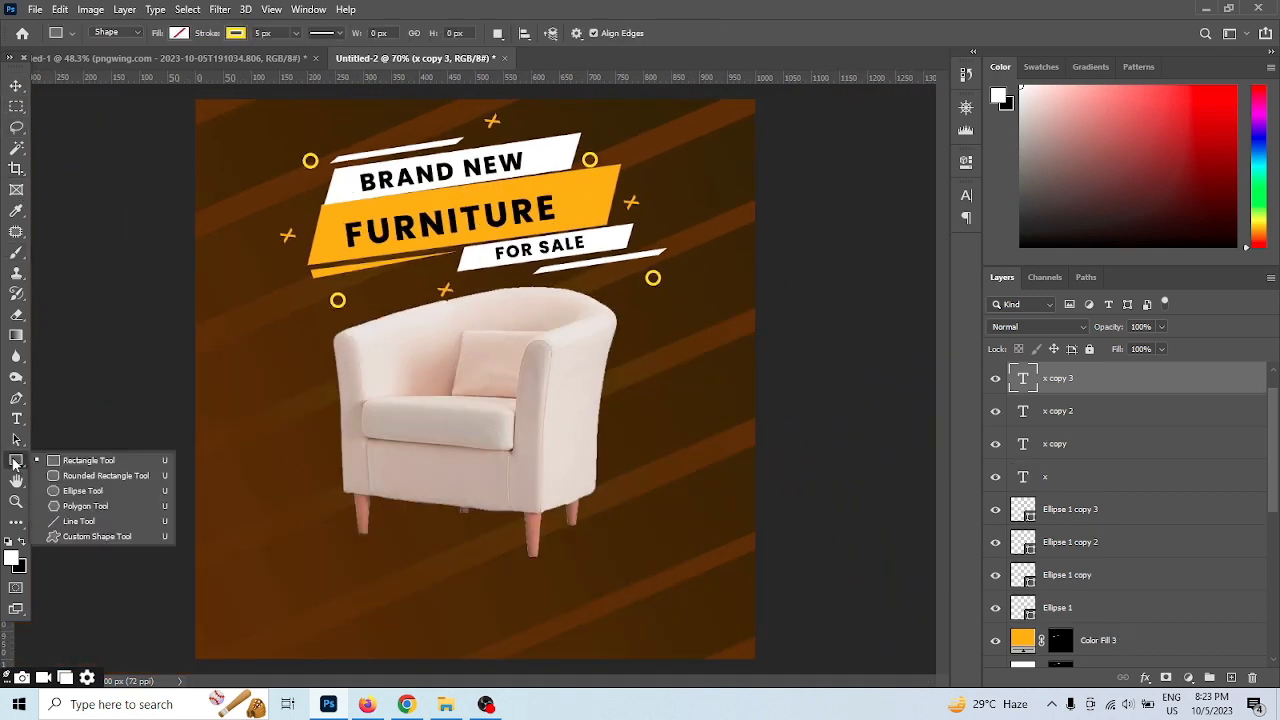
click(82, 473)
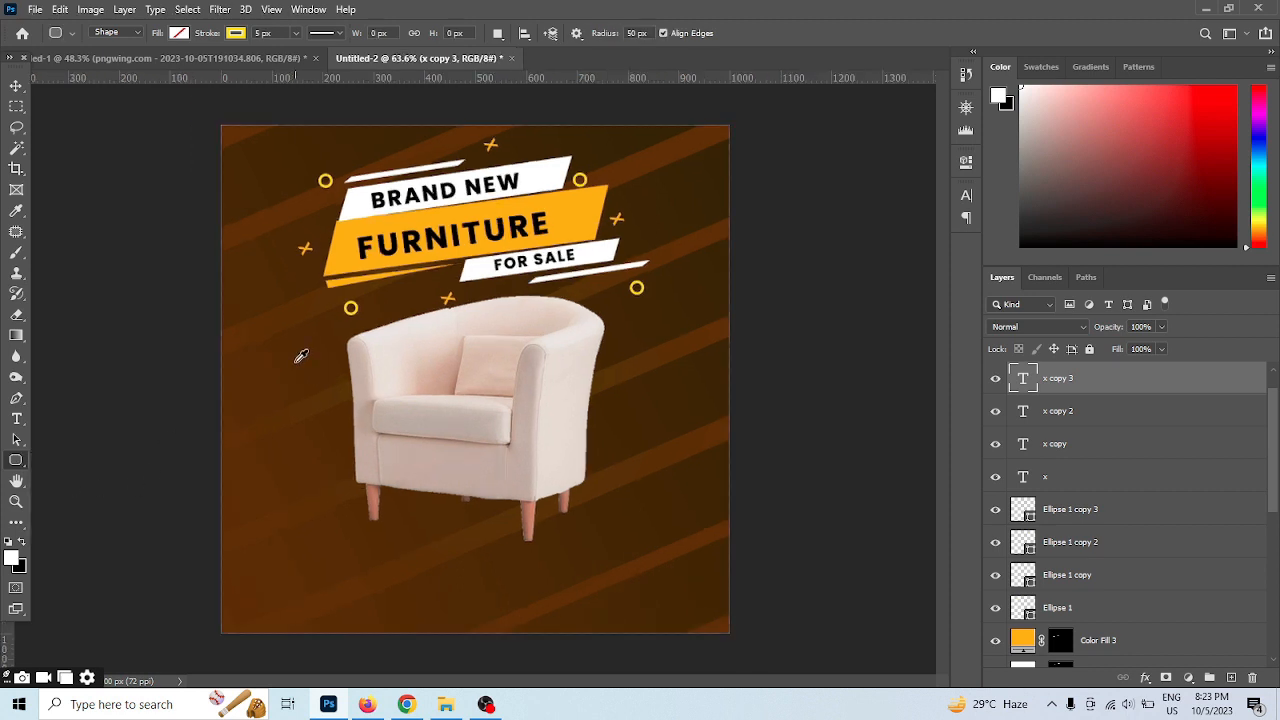
key(v)
drag(509, 407, 579, 418)
scroll(497, 546, up, 4)
drag(575, 466, 601, 453)
scroll(601, 453, down, 3)
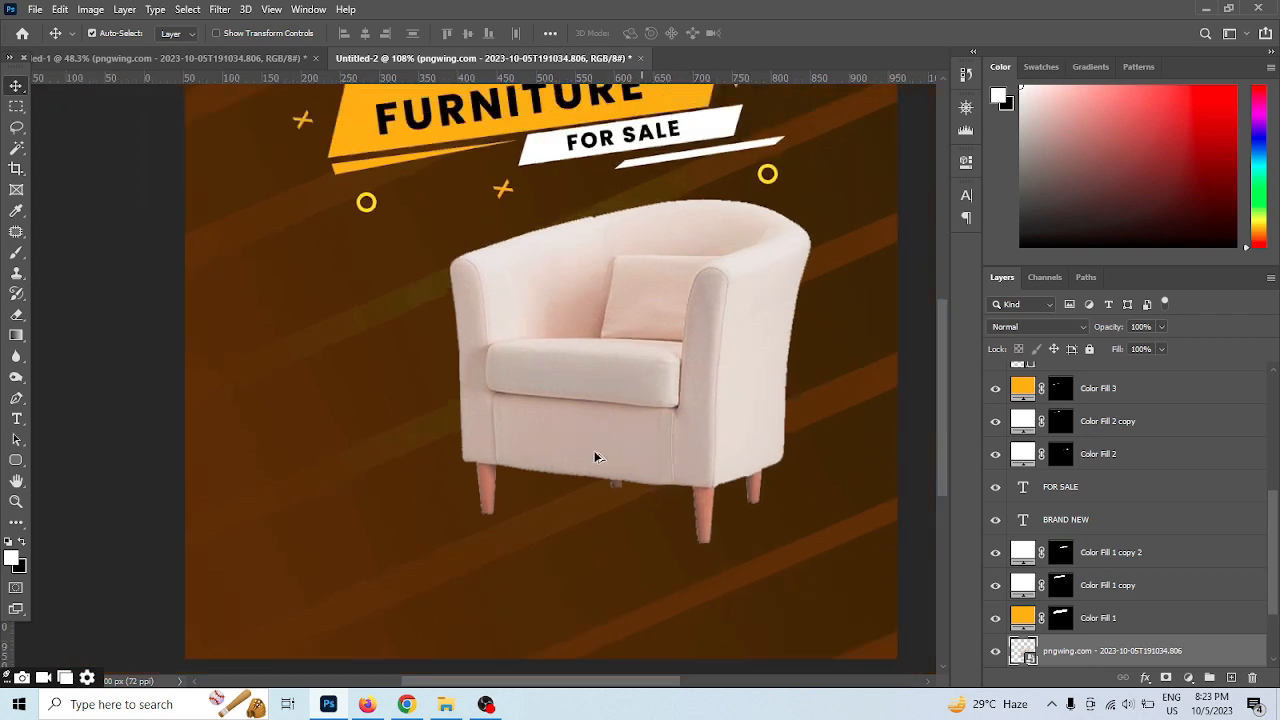
Draw a rounded rectangle about 303 x 142 px left of the armchair, with 50 px corners, no fill and a 5 px yellow stroke
click(16, 460)
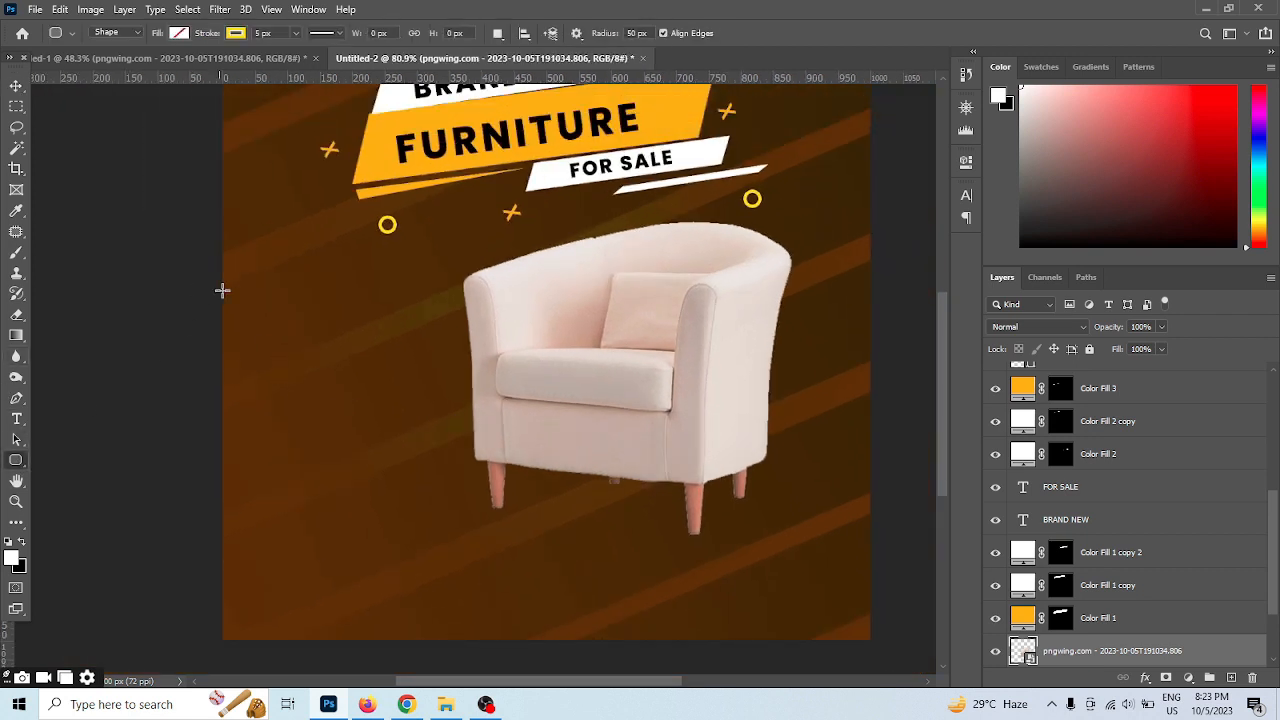
mouse_move(241, 289)
mouse_down()
mouse_move(283, 343)
mouse_move(437, 380)
mouse_up()
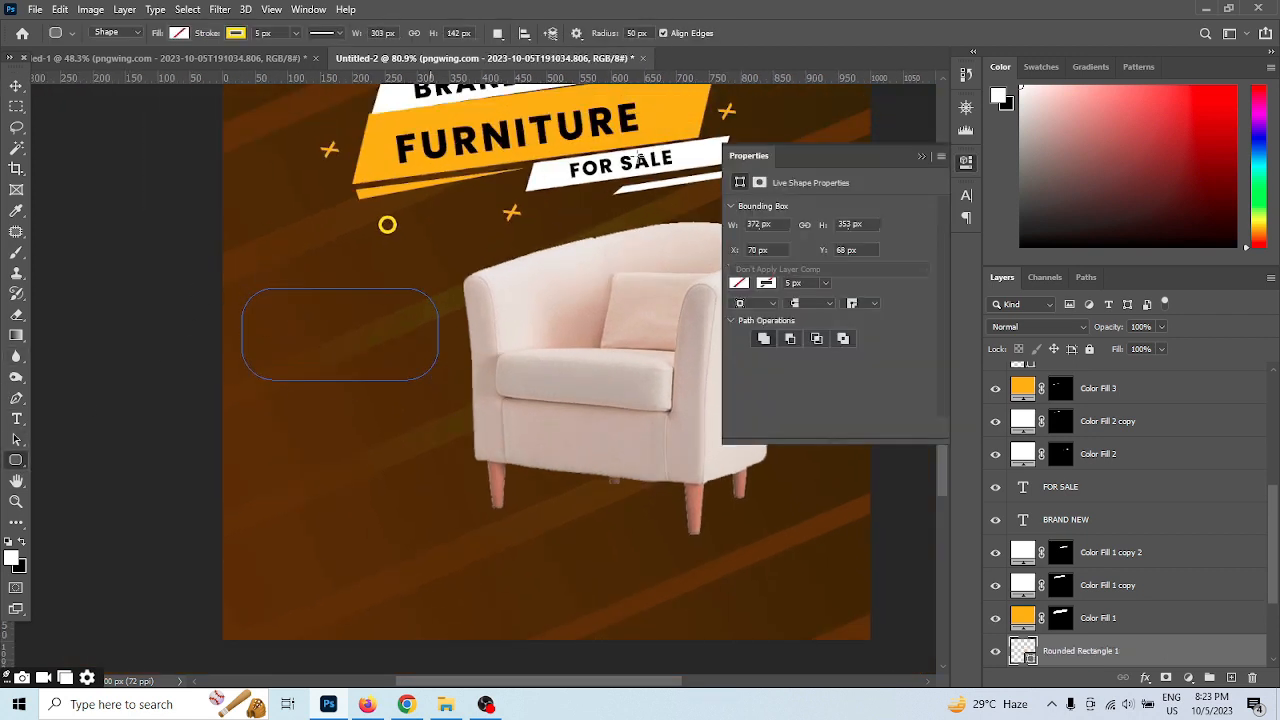
click(15, 88)
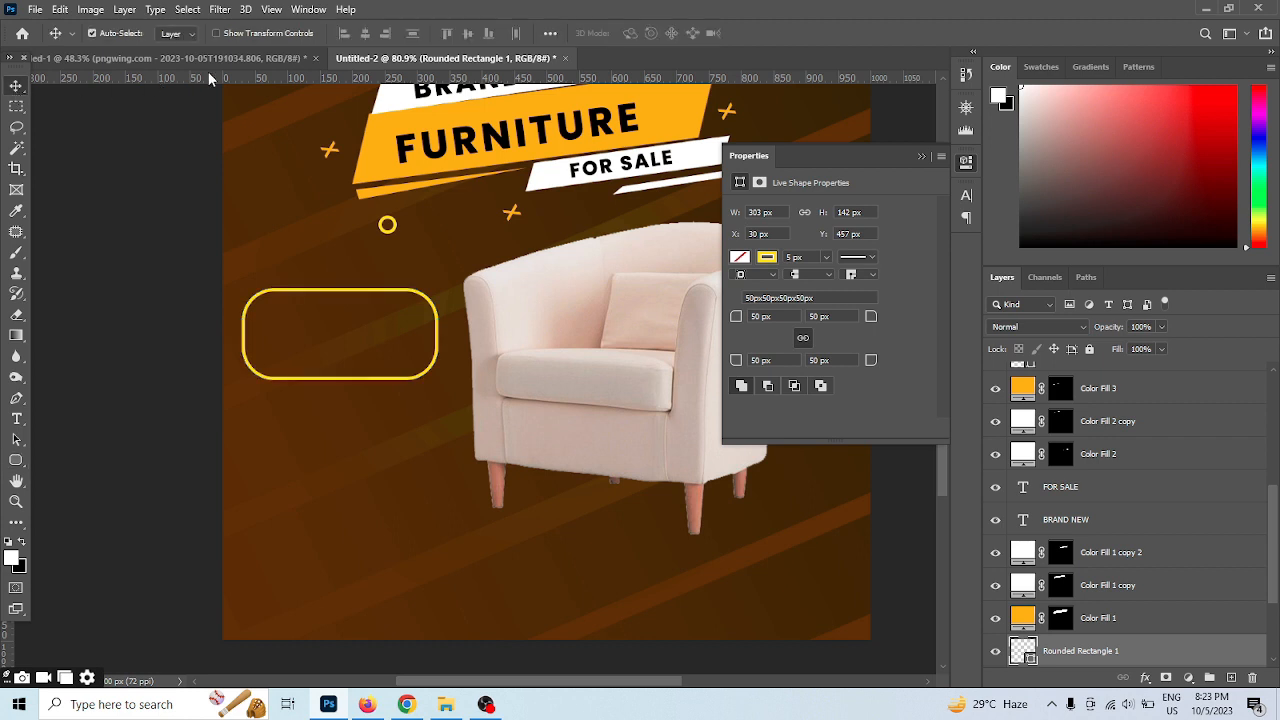
Copy the five-star rating from the Design Element document into the lower part of the yellow rounded frame
click(273, 59)
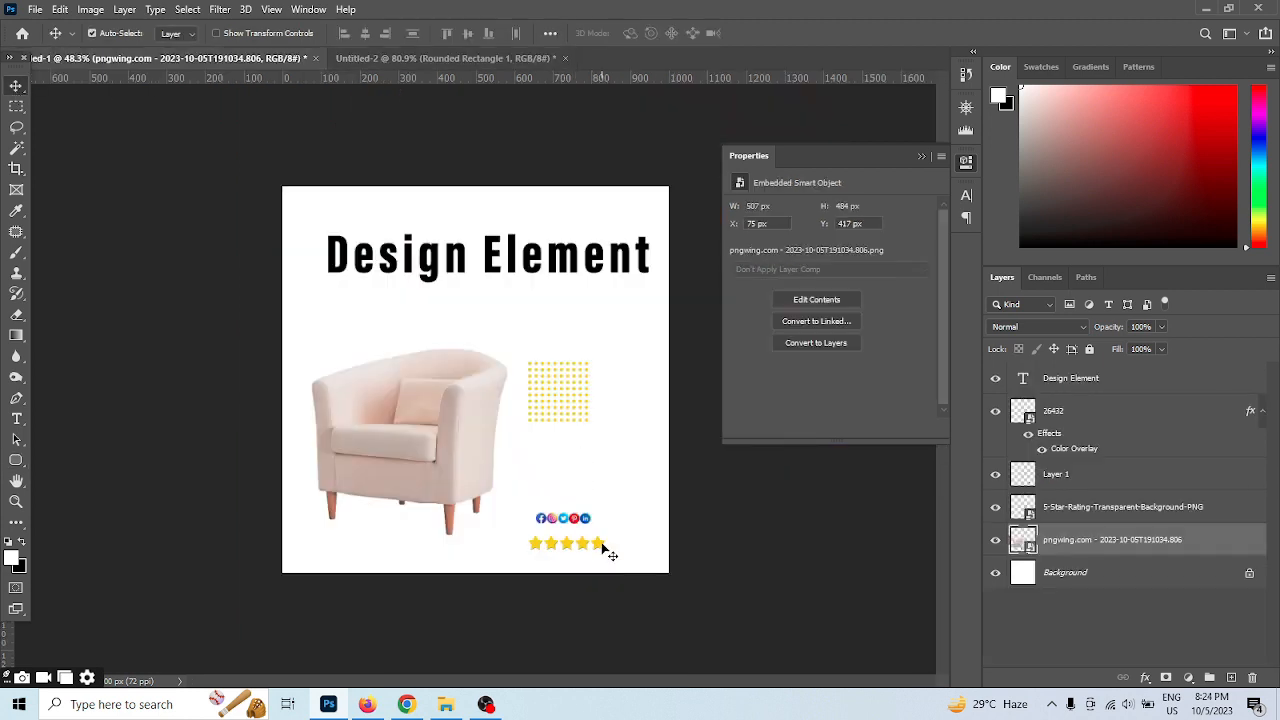
drag(605, 550, 377, 333)
drag(368, 384, 337, 378)
scroll(338, 370, up, 3)
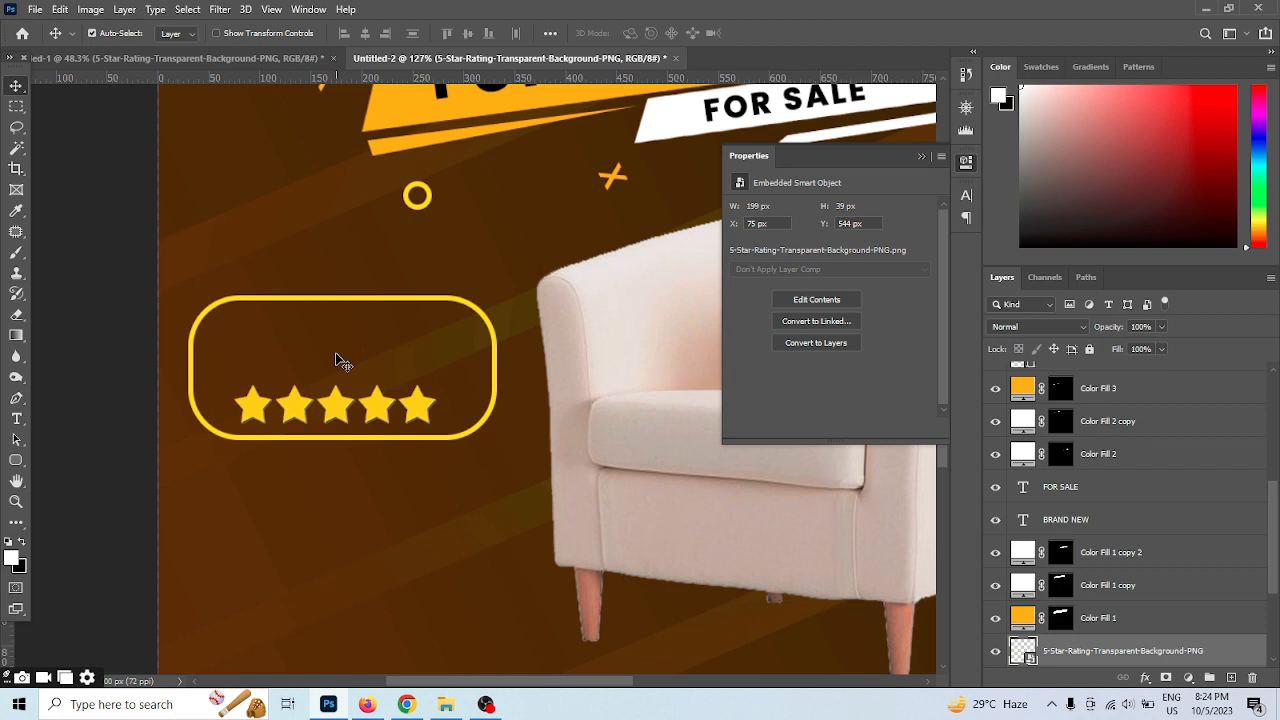
Add the two-line text "Costumer Satisfaction" inside the yellow frame above the stars
click(17, 420)
scroll(329, 307, up, 3)
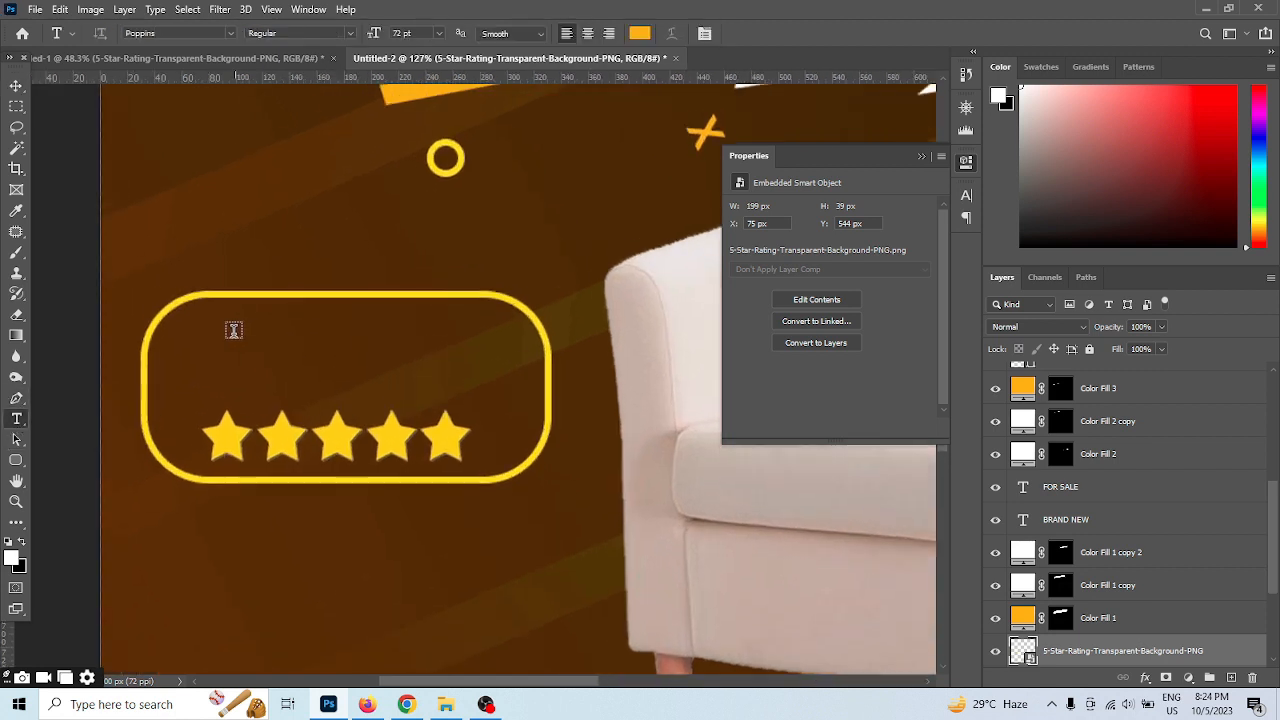
click(232, 334)
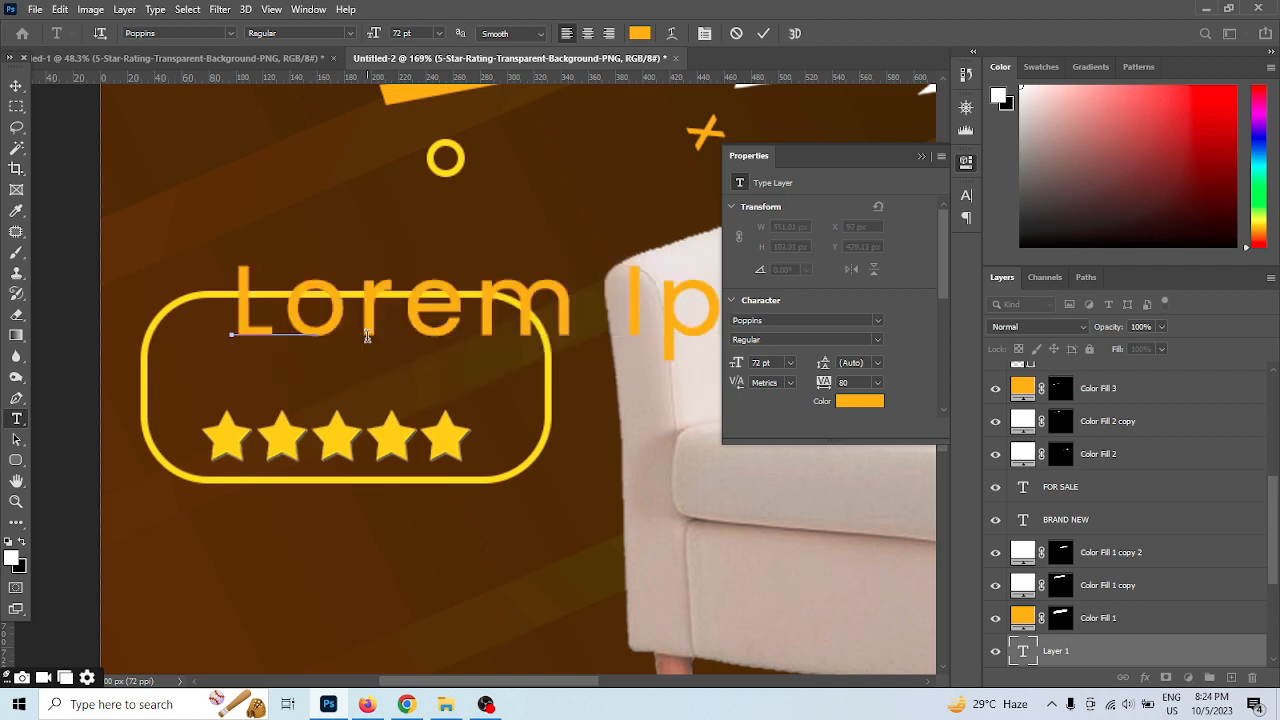
text(Co)
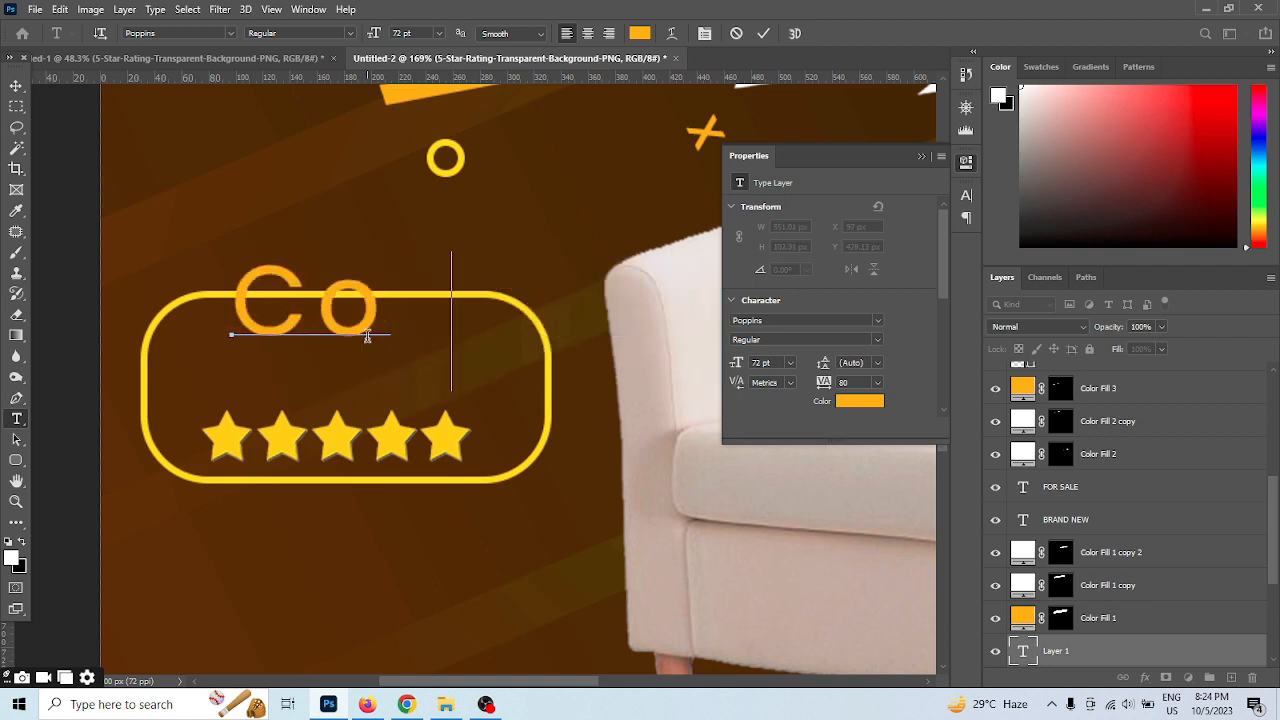
text(stume )
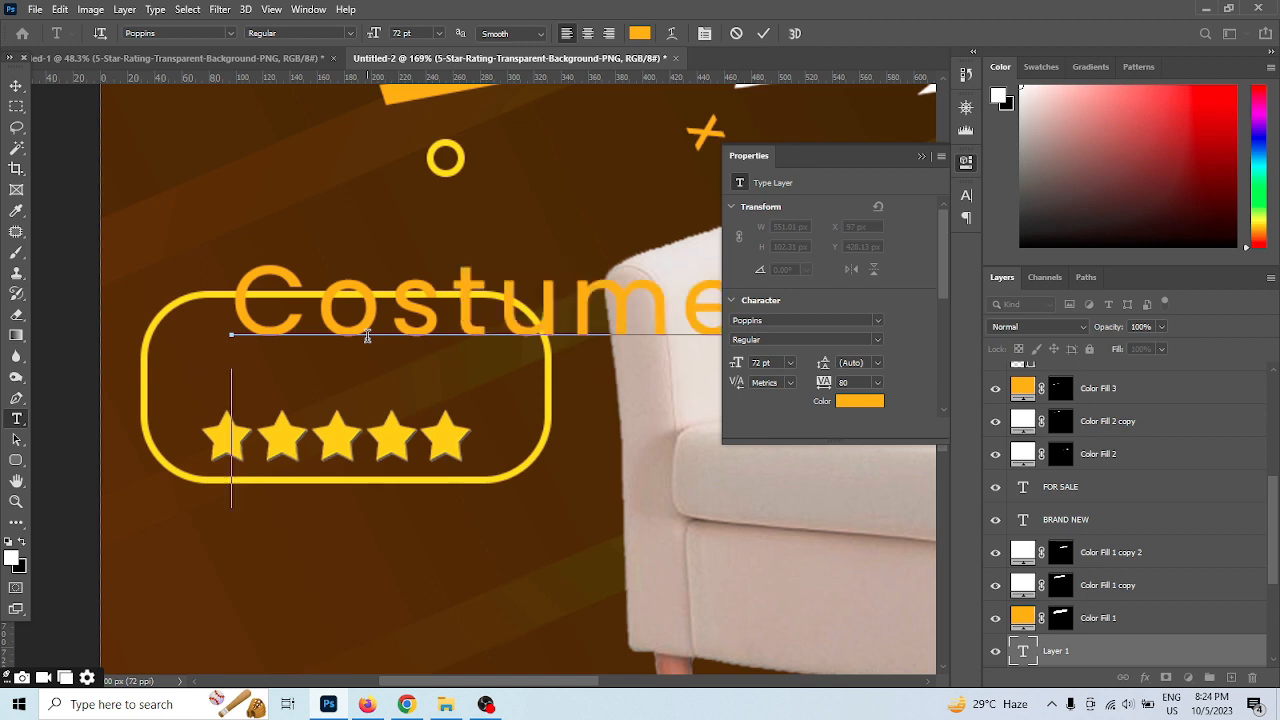
text(Satisf)
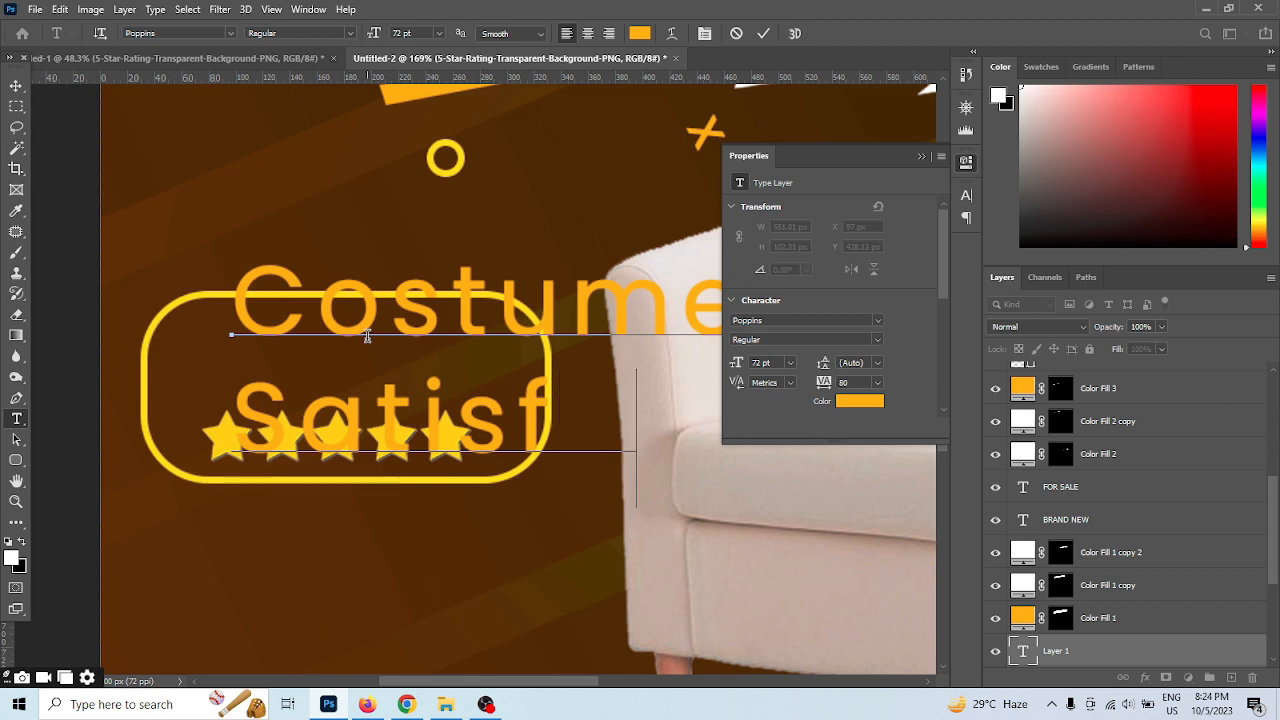
text(action)
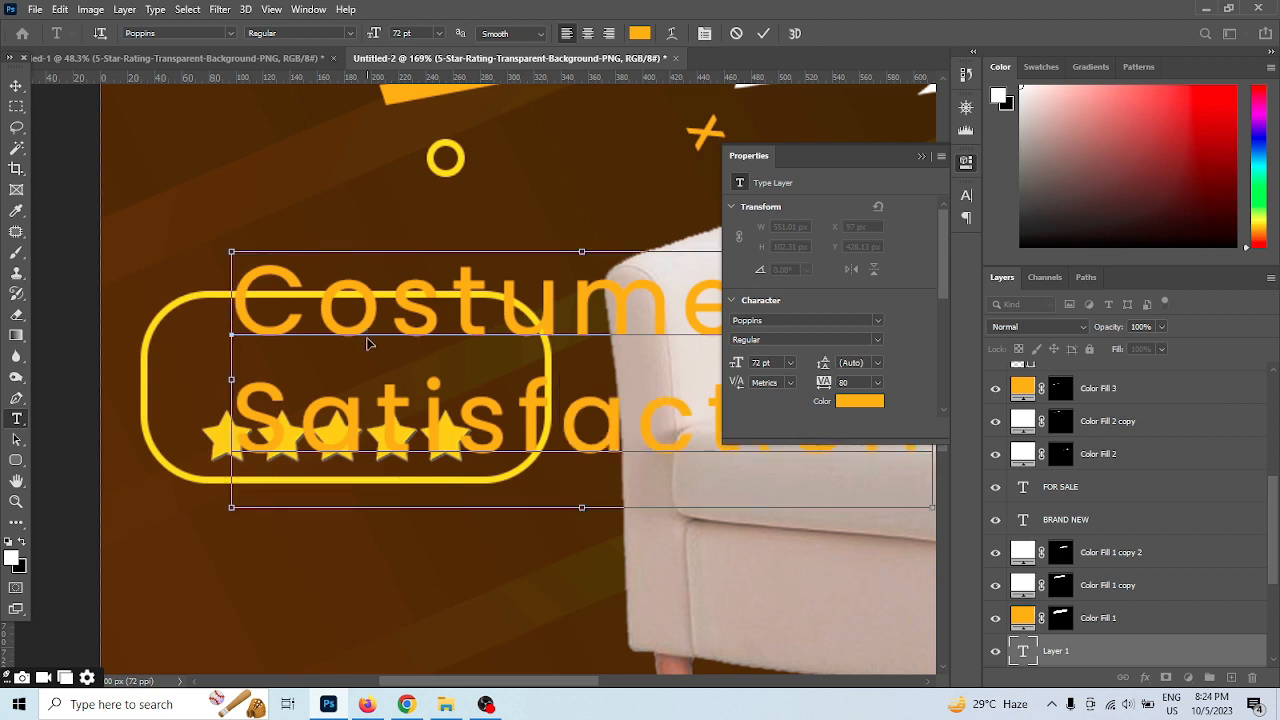
Set the two-line text to 24 pt and indent its first line to centre it over "Satisfaction"
key(ctrl+a)
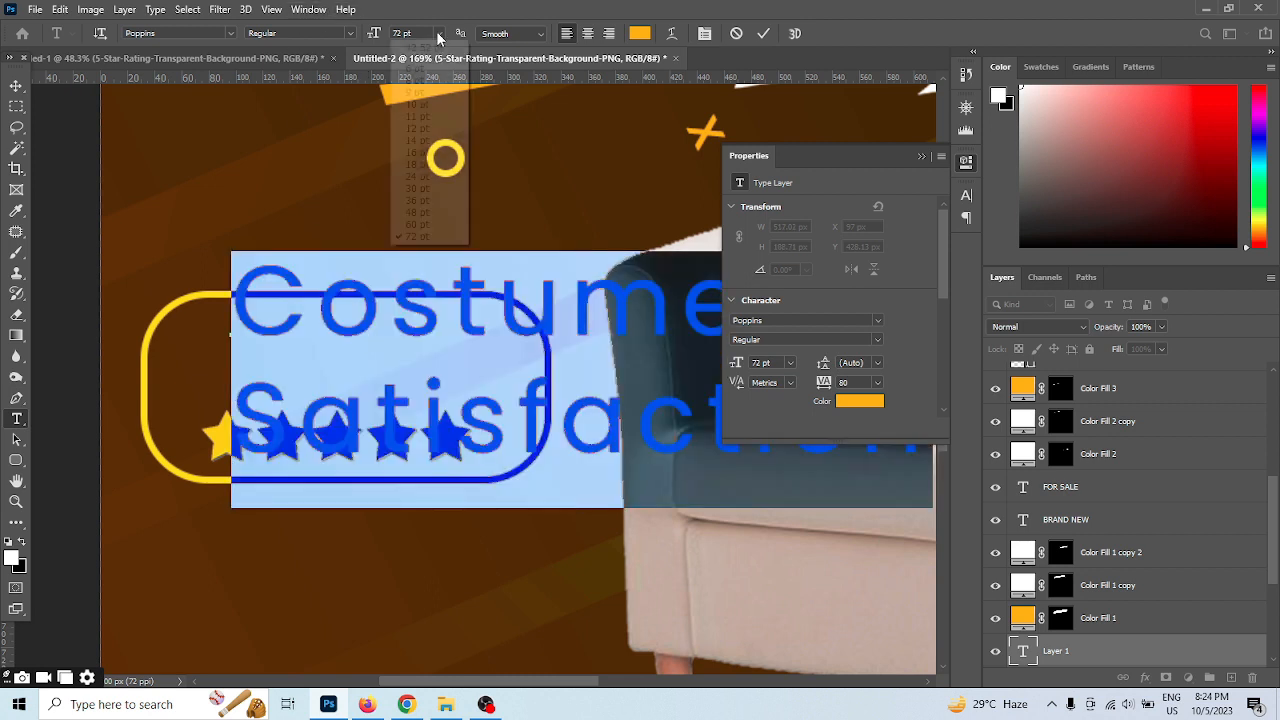
click(437, 33)
click(420, 143)
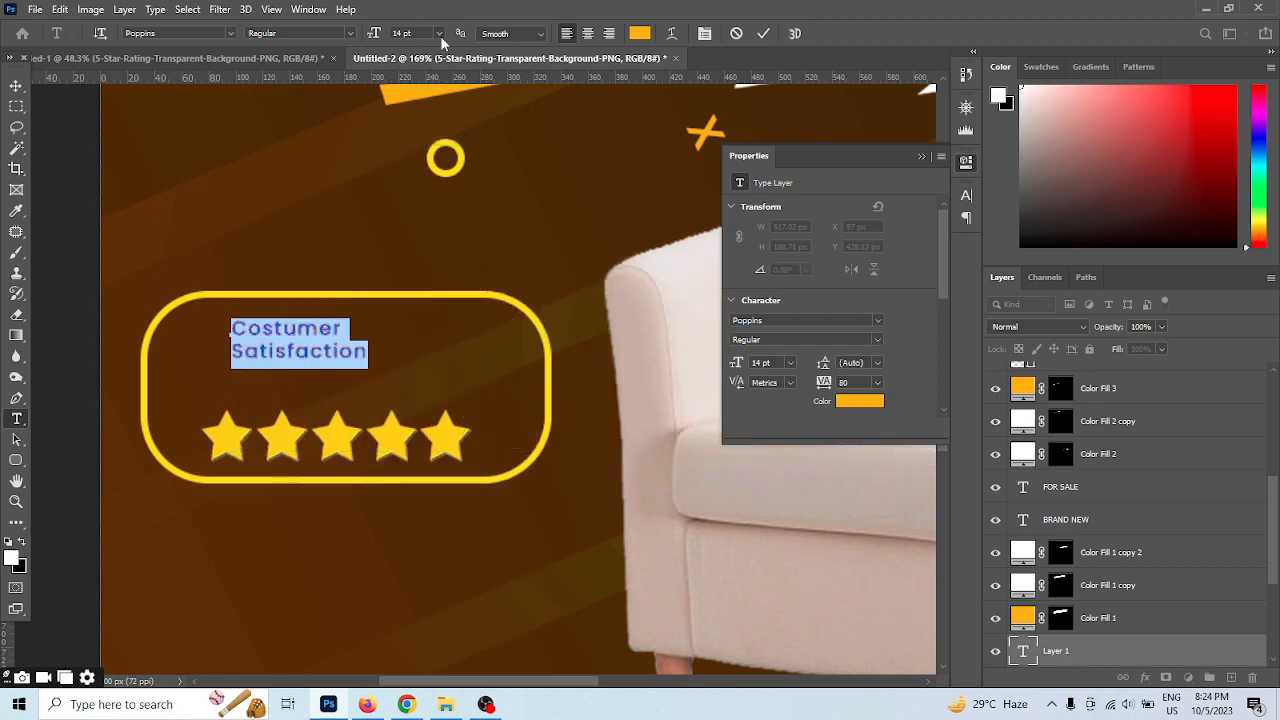
click(437, 33)
click(416, 170)
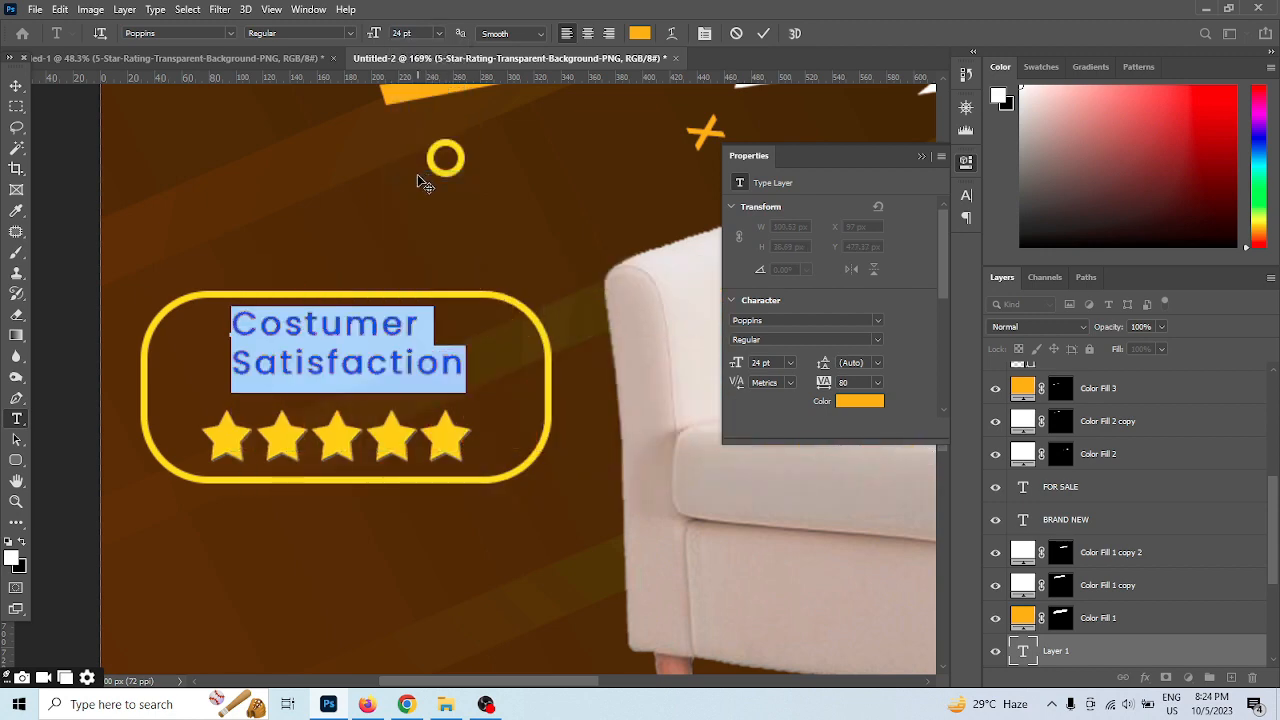
click(231, 329)
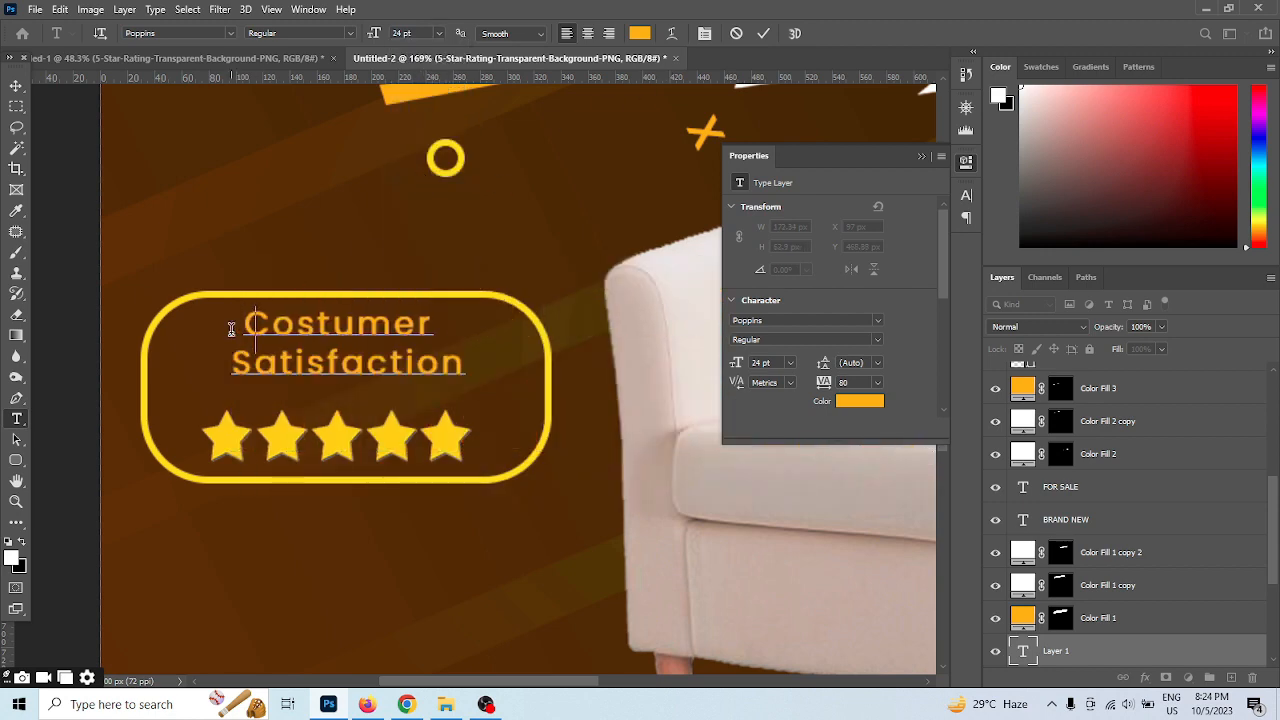
Colour the two-line text white (ffffff), commit it and move it down to sit just above the stars
drag(482, 362, 207, 245)
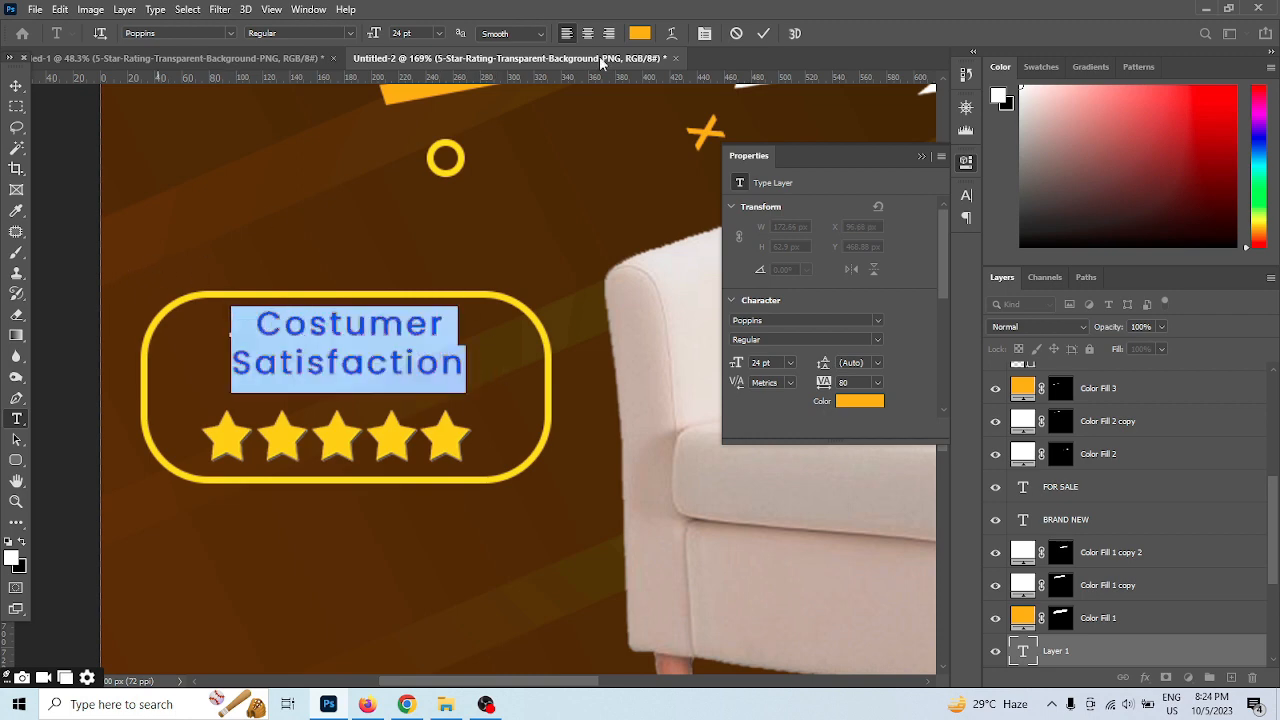
click(639, 33)
drag(844, 402, 832, 354)
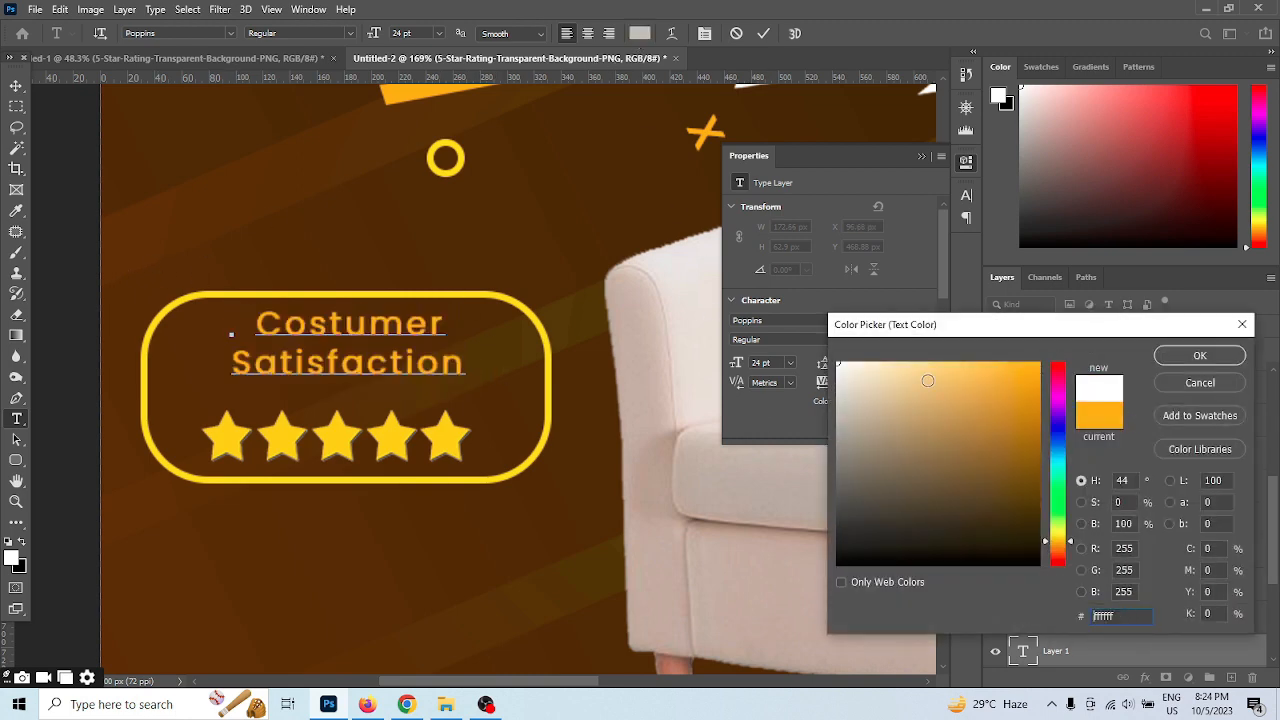
click(1220, 360)
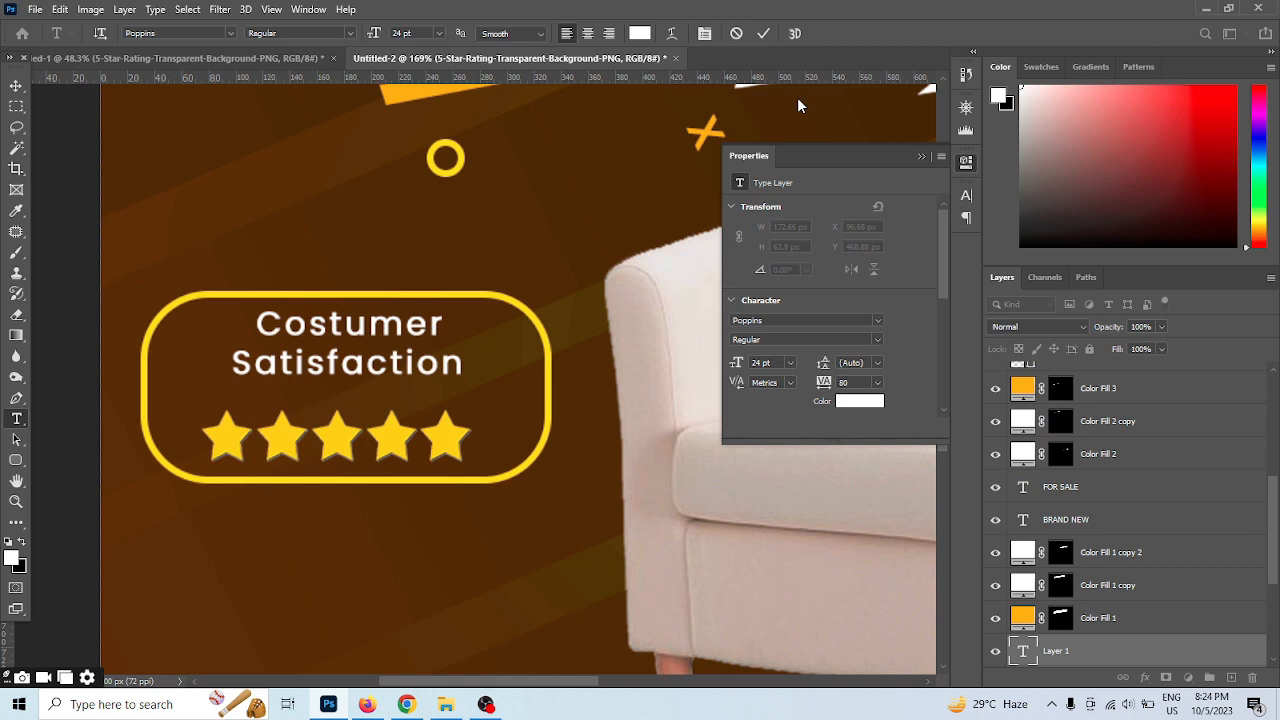
click(765, 33)
click(16, 86)
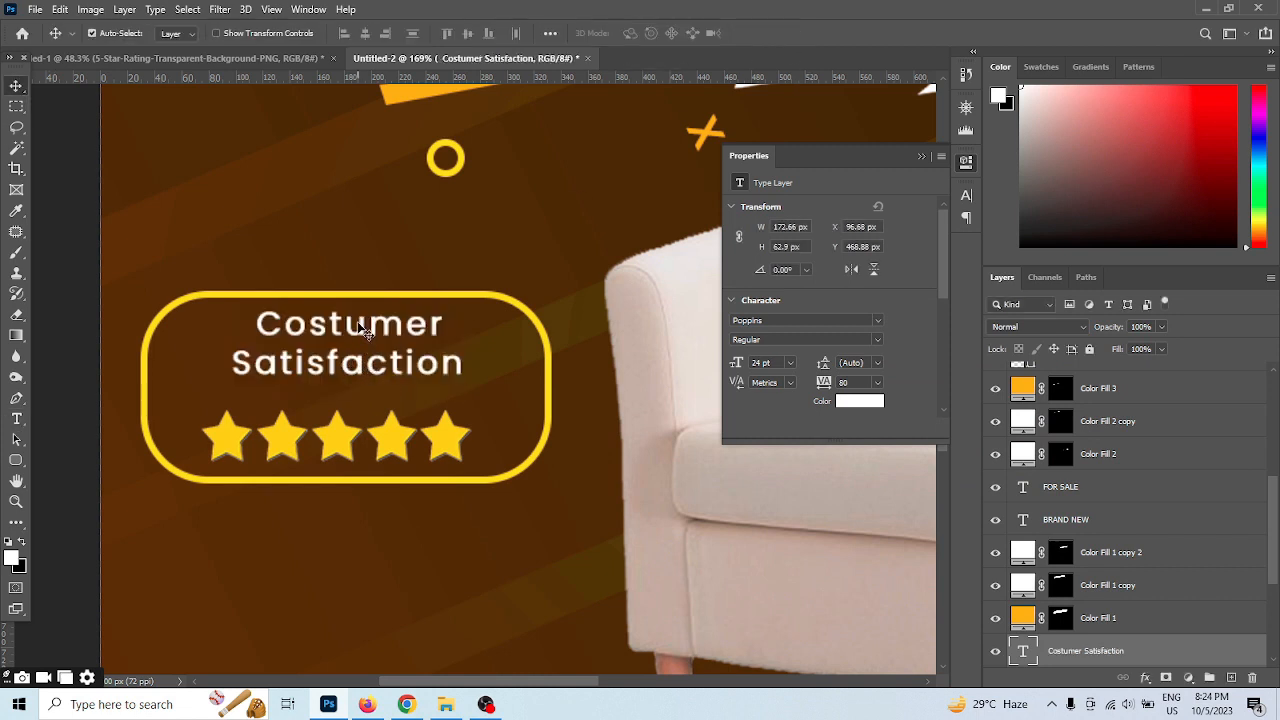
drag(368, 333, 359, 348)
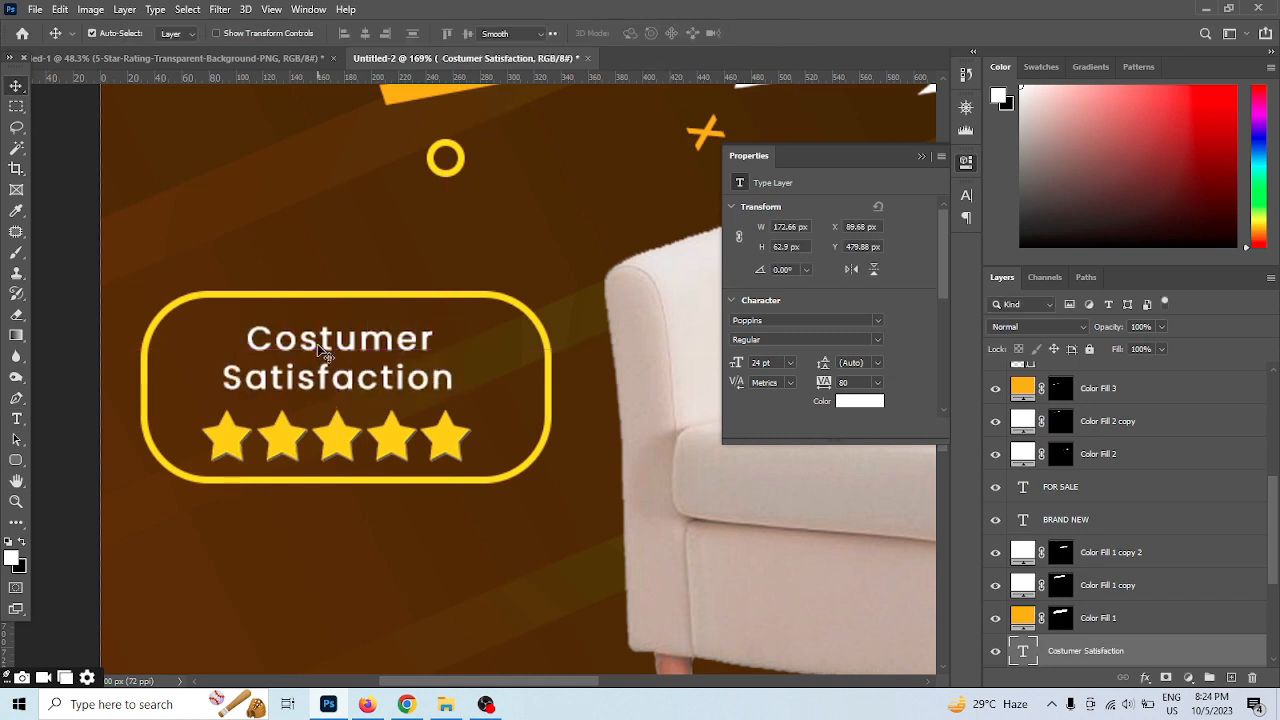
Correct the spelling of "Costumer" to "Customer" in the frame's text and commit the edit
double_click(306, 343)
click(299, 343)
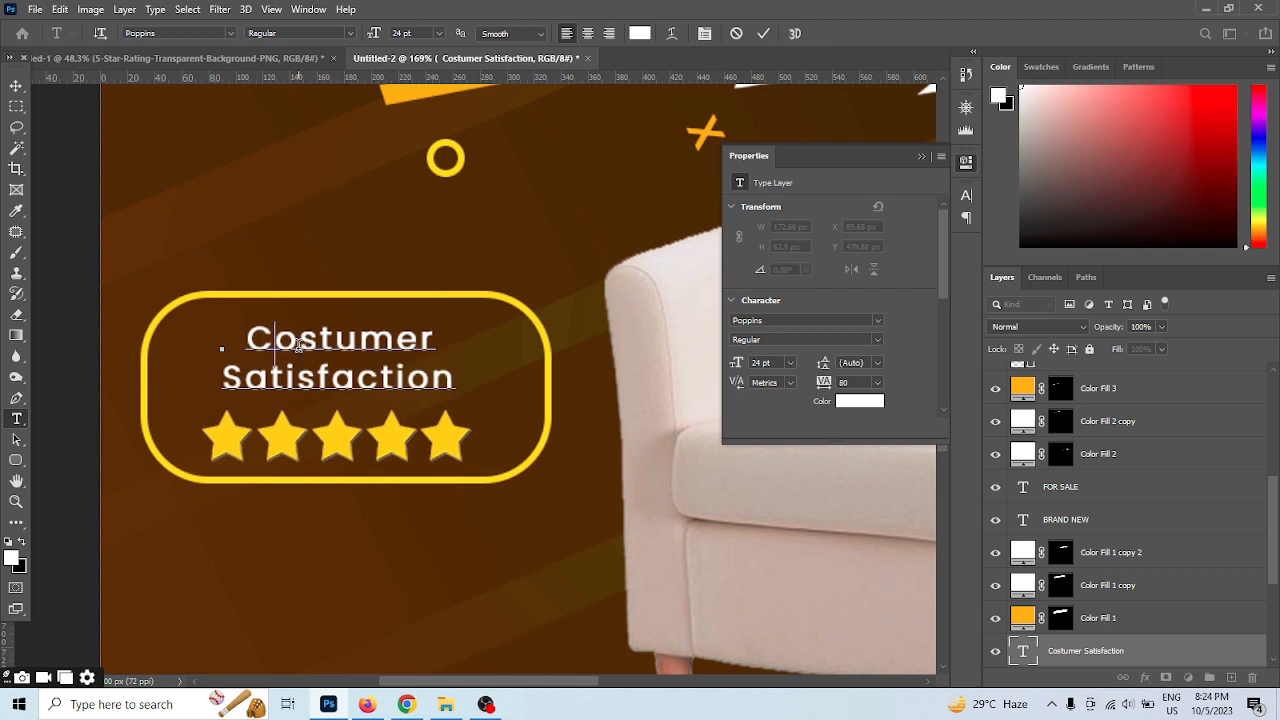
key(BackSpace)
text(u)
key(BackSpace)
text(o)
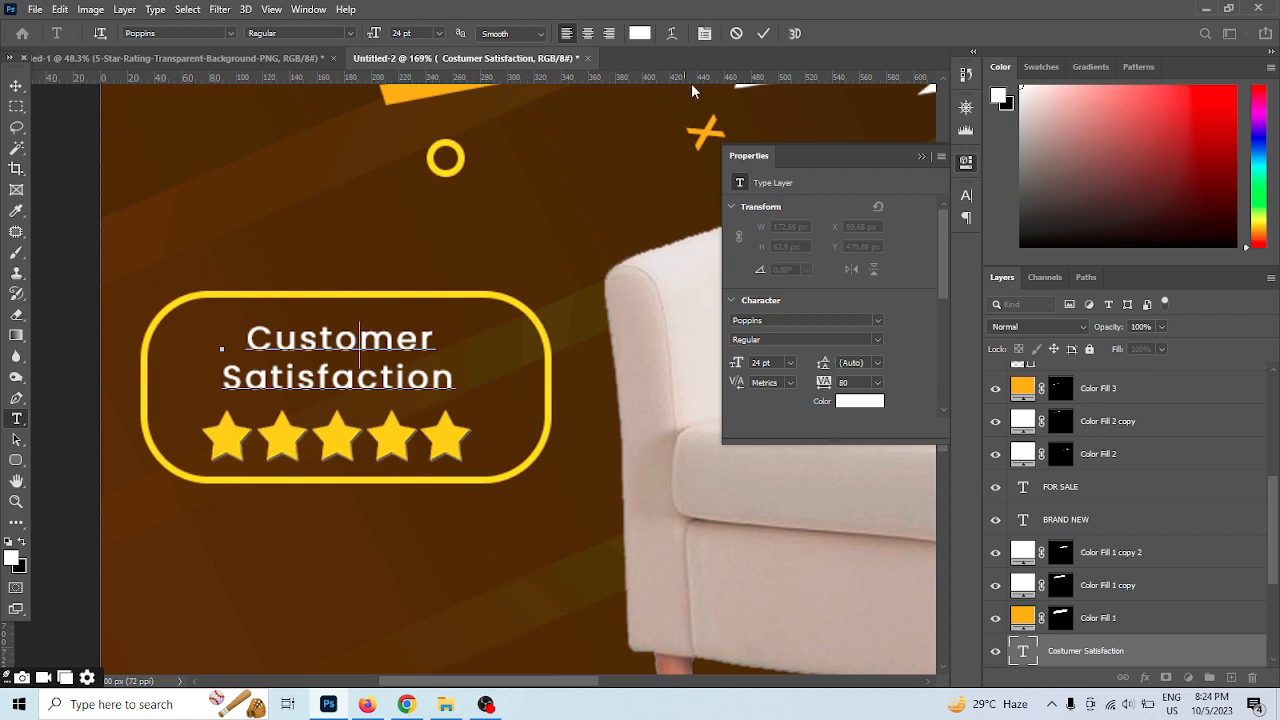
click(765, 37)
scroll(386, 438, down, 1)
key(v)
scroll(381, 400, down, 3)
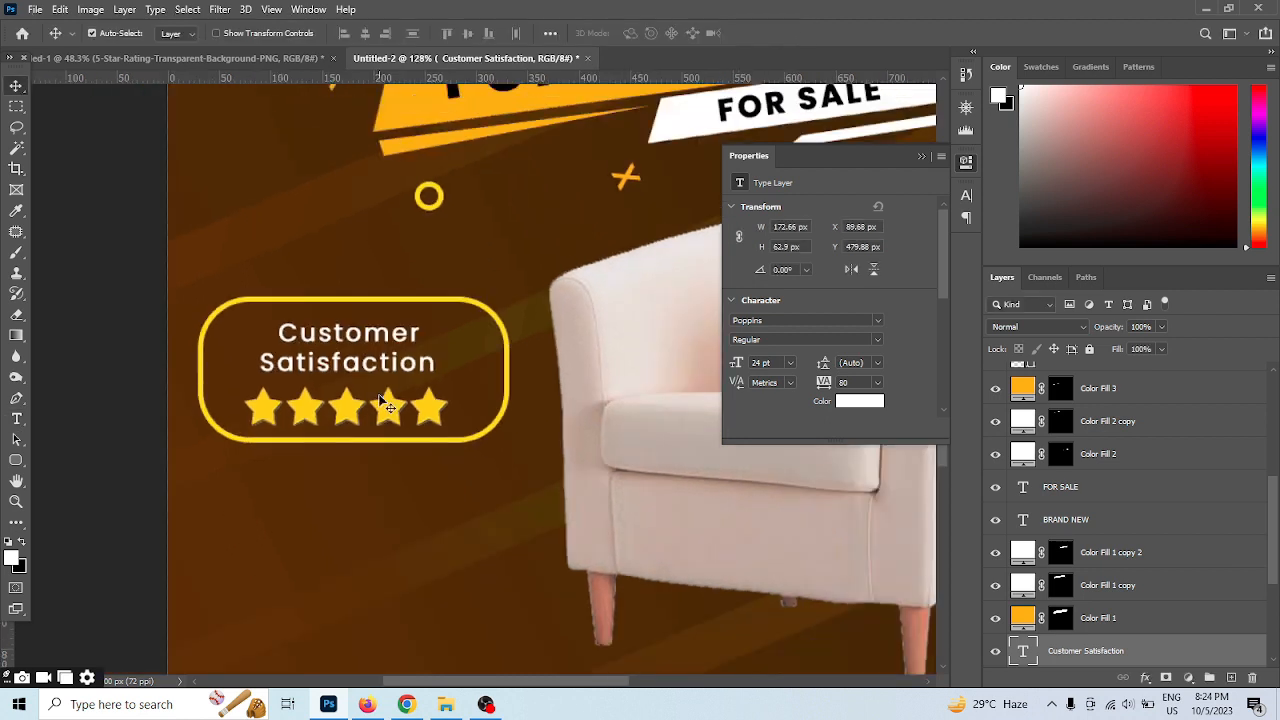
Change "Customer" back to "Costumer" in the frame's text and commit it
double_click(370, 375)
click(763, 38)
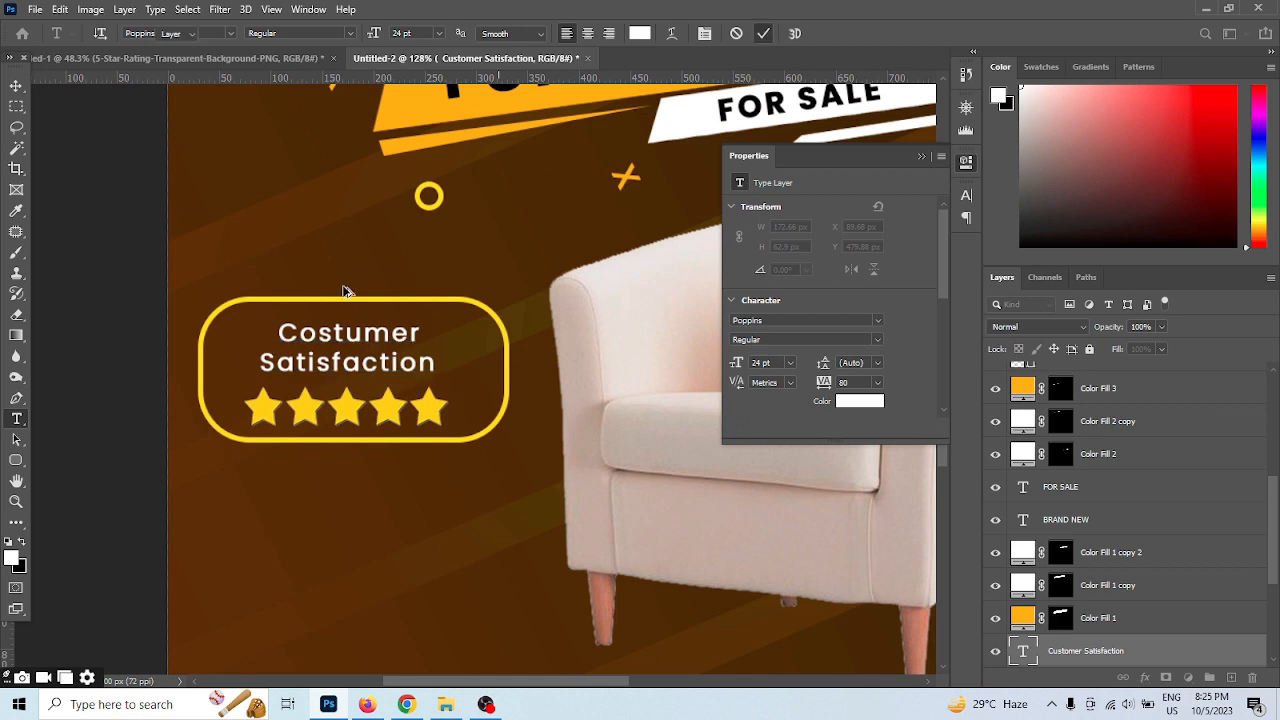
Correct "Costumer" to "Customer" in the text above the five stars and commit the edit
drag(461, 465, 392, 394)
key(v)
double_click(253, 261)
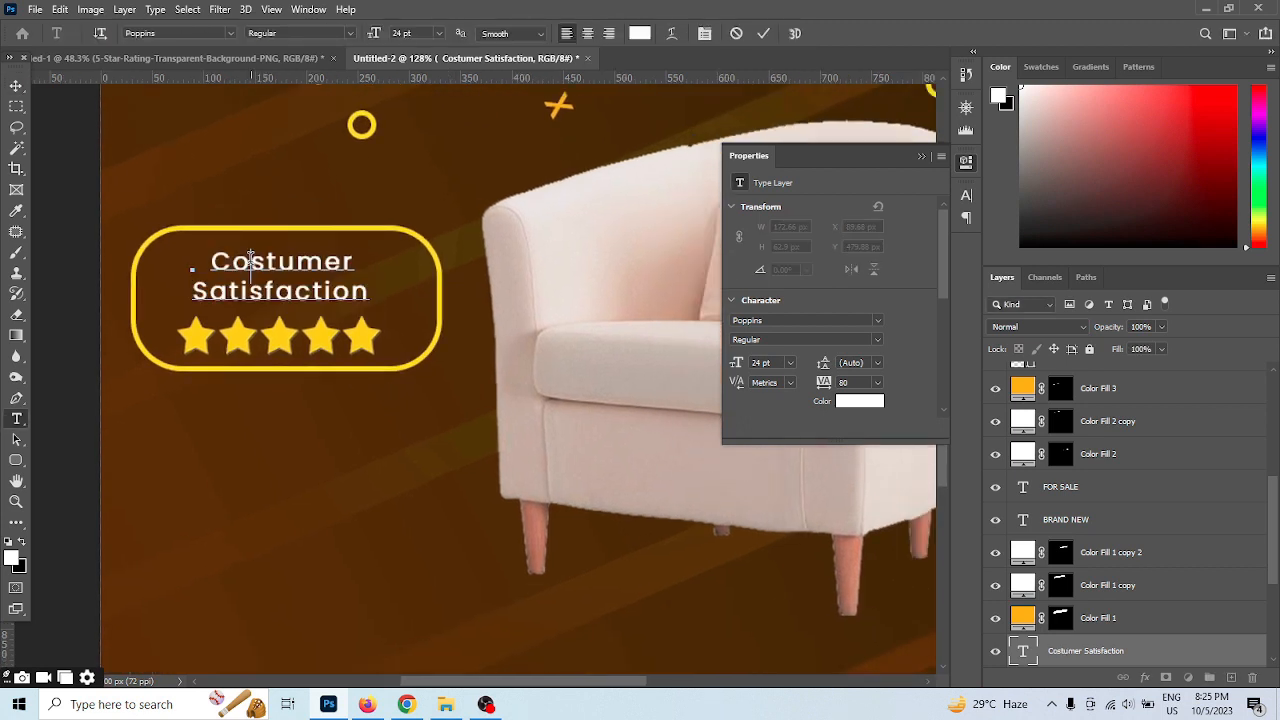
key(BackSpace)
text(u)
key(BackSpace)
text(o)
click(760, 36)
key(v)
scroll(366, 451, down, 4)
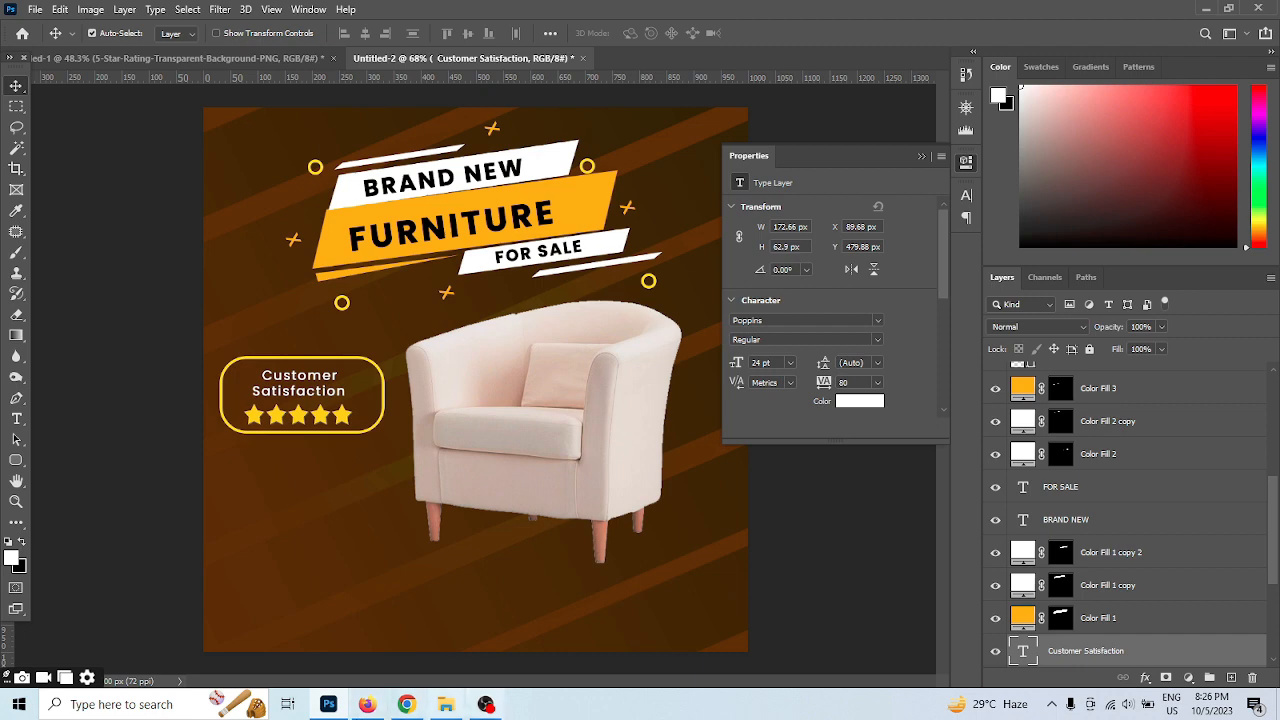
Float the post's document window beside the Design Element document and copy the row of social media icons to the post's bottom edge
scroll(333, 626, down, 1)
drag(402, 56, 450, 140)
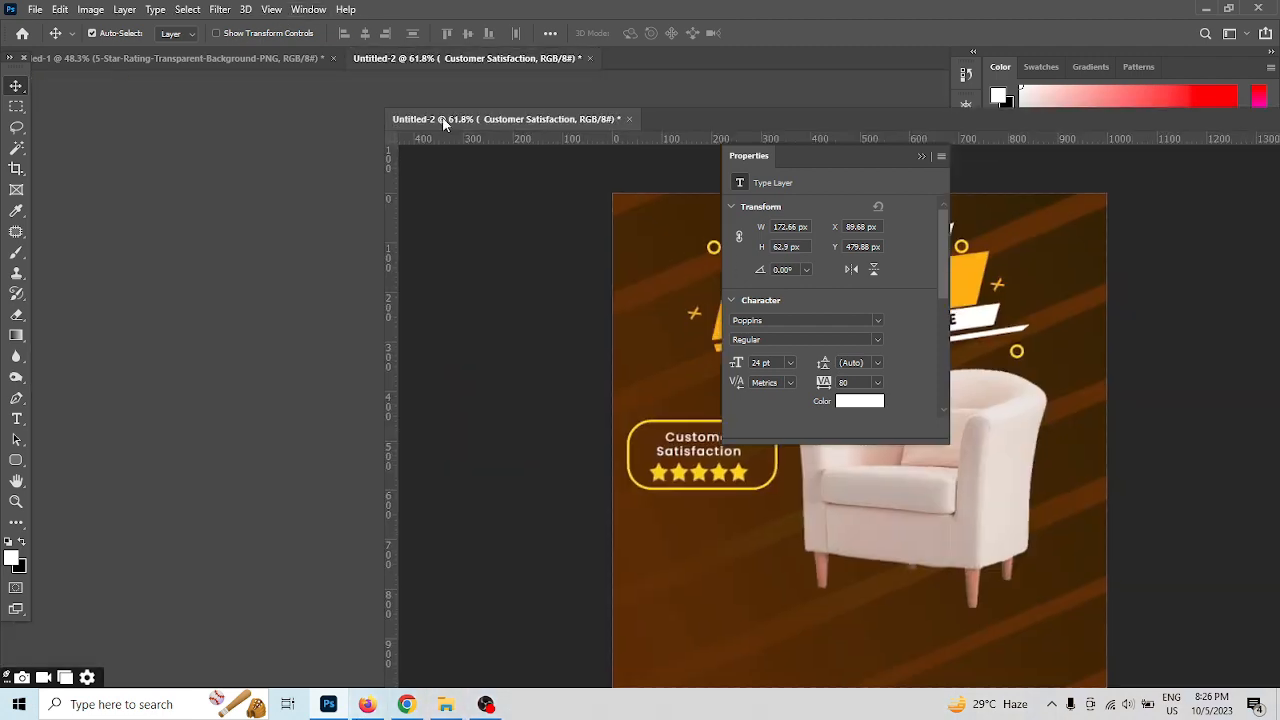
drag(553, 130, 66, 140)
click(545, 518)
drag(580, 518, 353, 632)
Copy the yellow dot pattern from the Design Element document to beside the banners in the post, and dock the post's window again
click(592, 418)
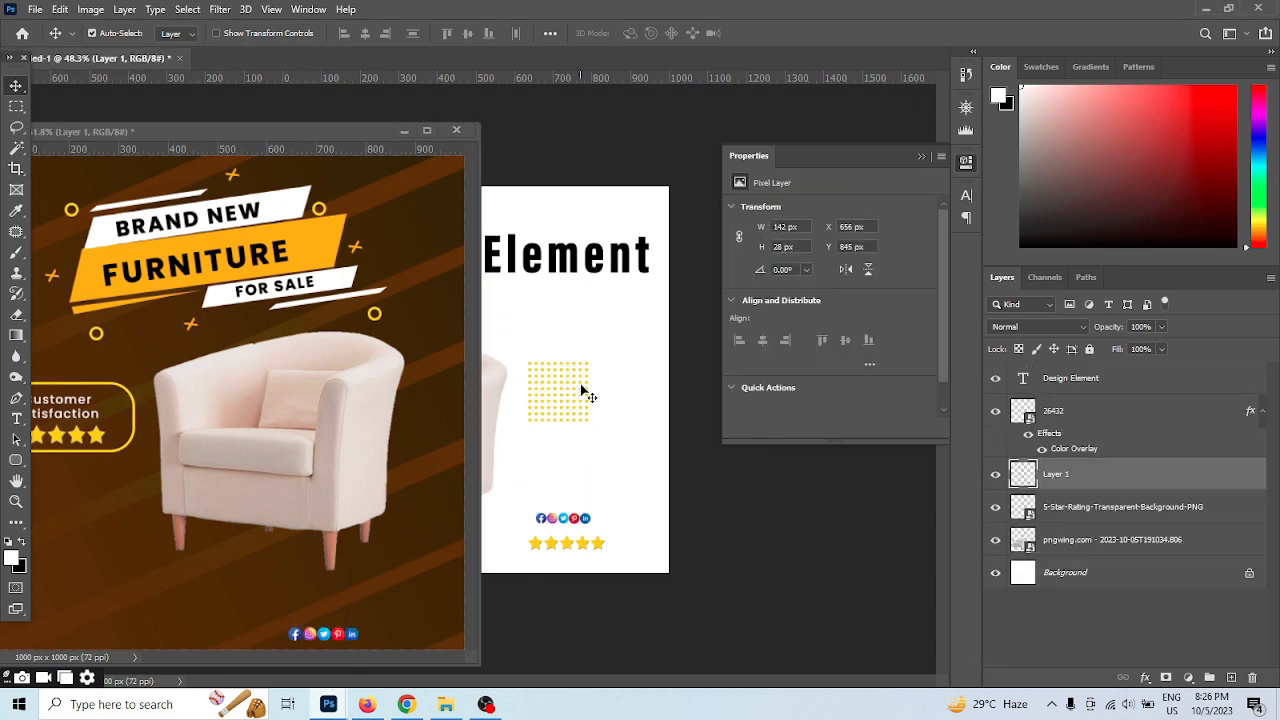
scroll(584, 384, up, 7)
drag(665, 360, 441, 246)
drag(274, 133, 566, 58)
scroll(655, 316, up, 5)
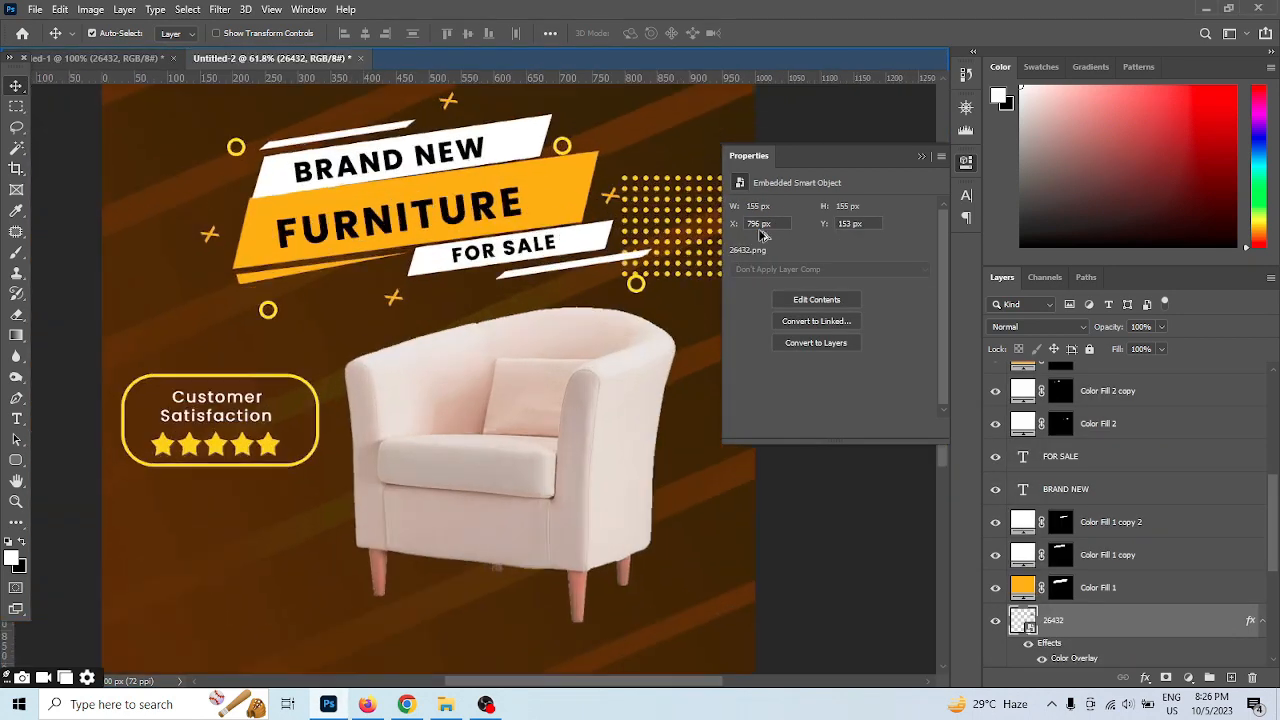
Move the dot pattern to the post's upper right corner and place a copy overlapping the post's right edge beside the armchair
click(920, 157)
drag(641, 385, 617, 481)
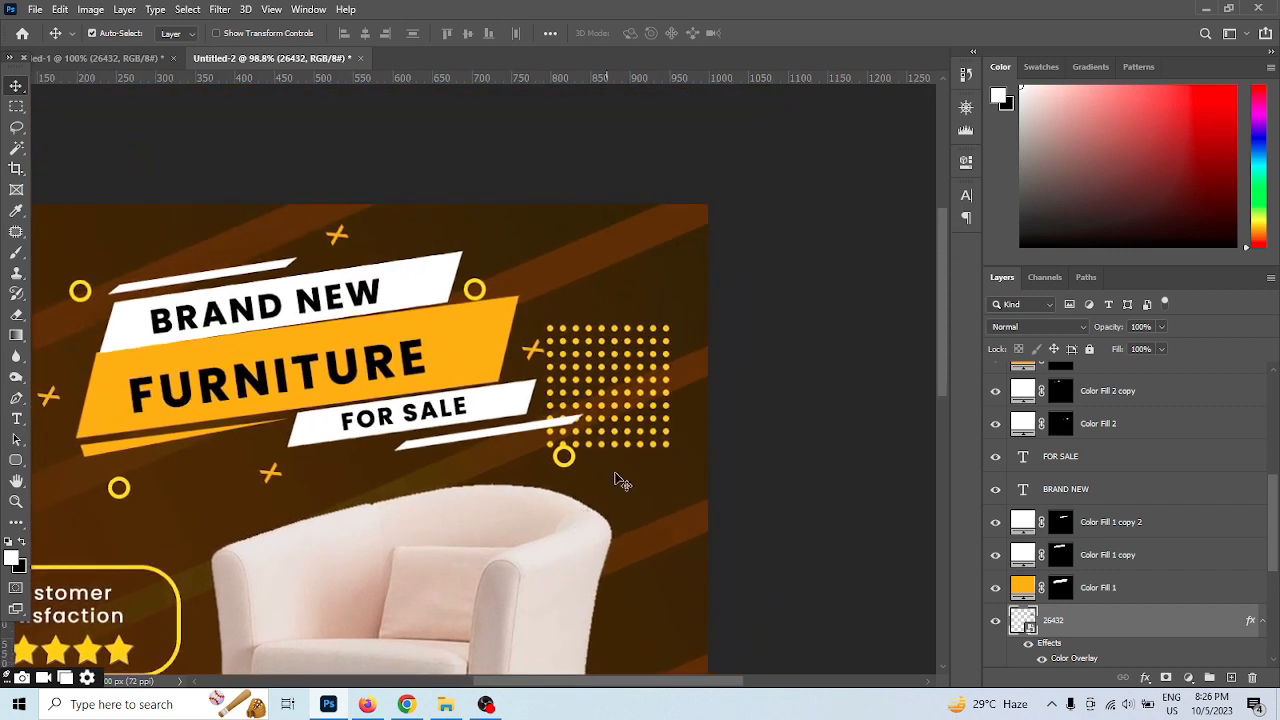
drag(668, 333, 715, 208)
drag(696, 398, 634, 248)
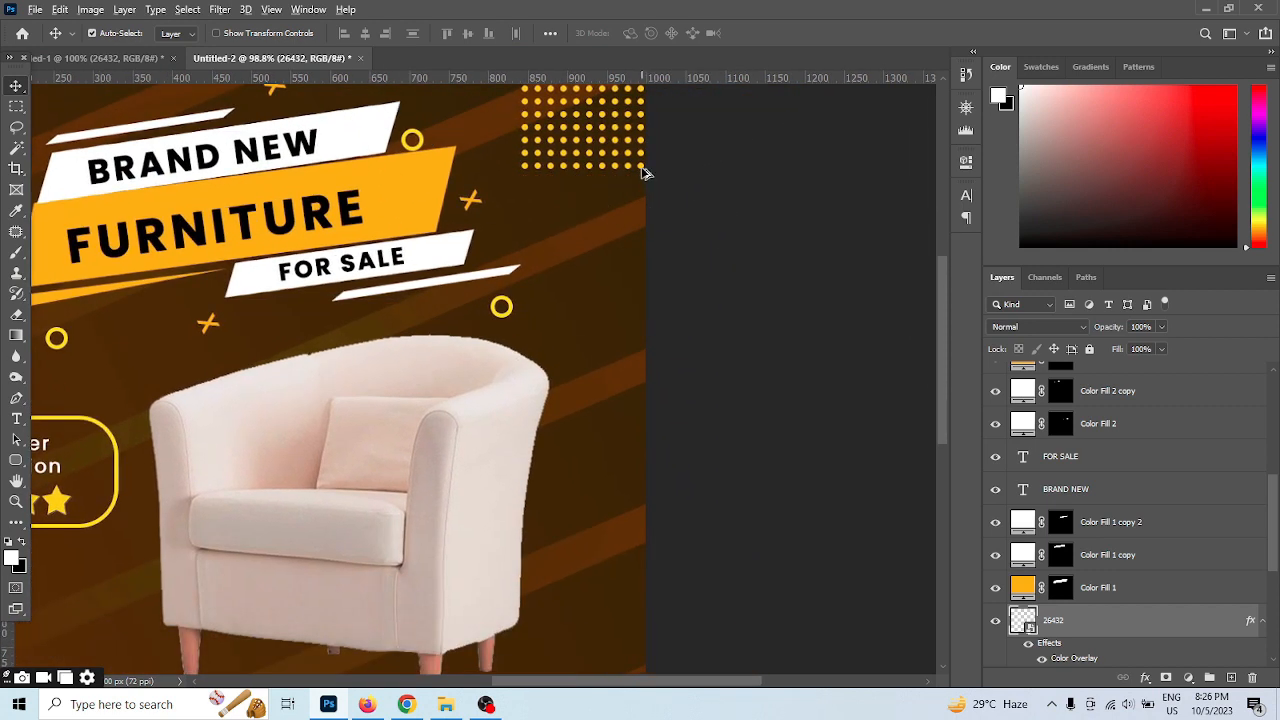
drag(644, 173, 715, 618)
Draw a rounded rectangle about 204 x 58 px near the post's lower left corner and fill it with orange
drag(461, 536, 689, 336)
scroll(538, 341, down, 3)
drag(477, 486, 482, 449)
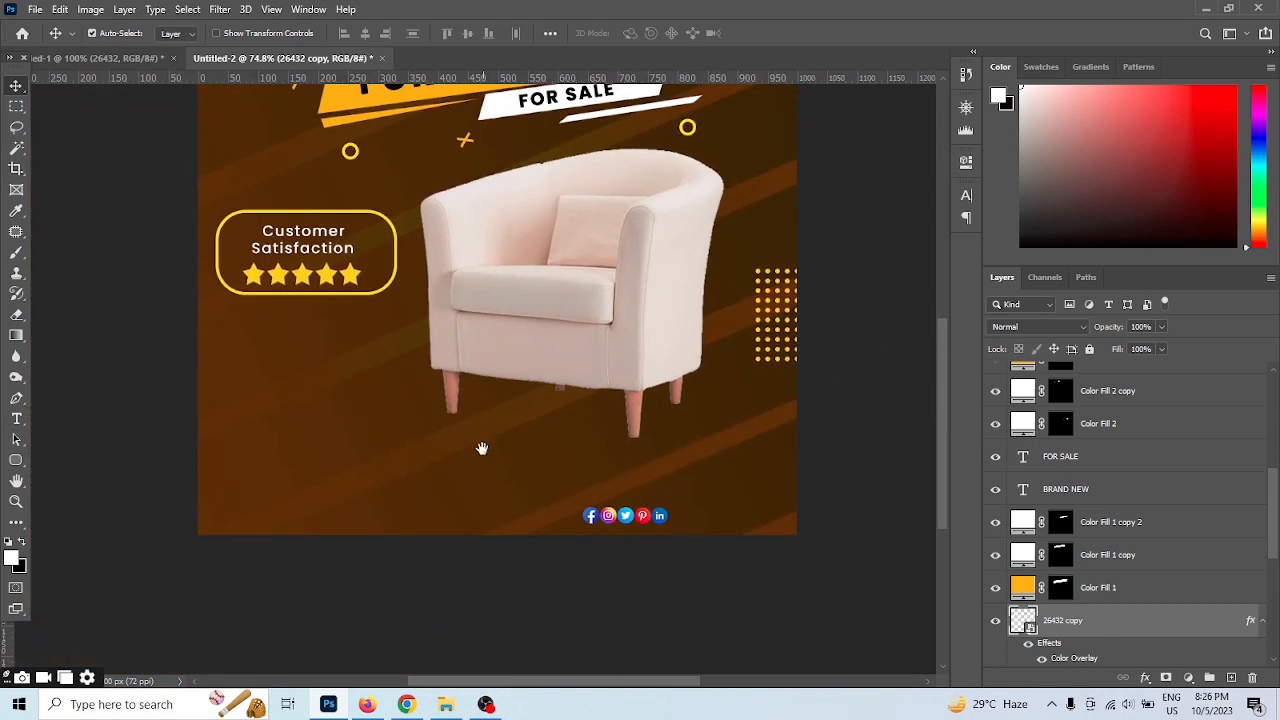
scroll(270, 460, up, 1)
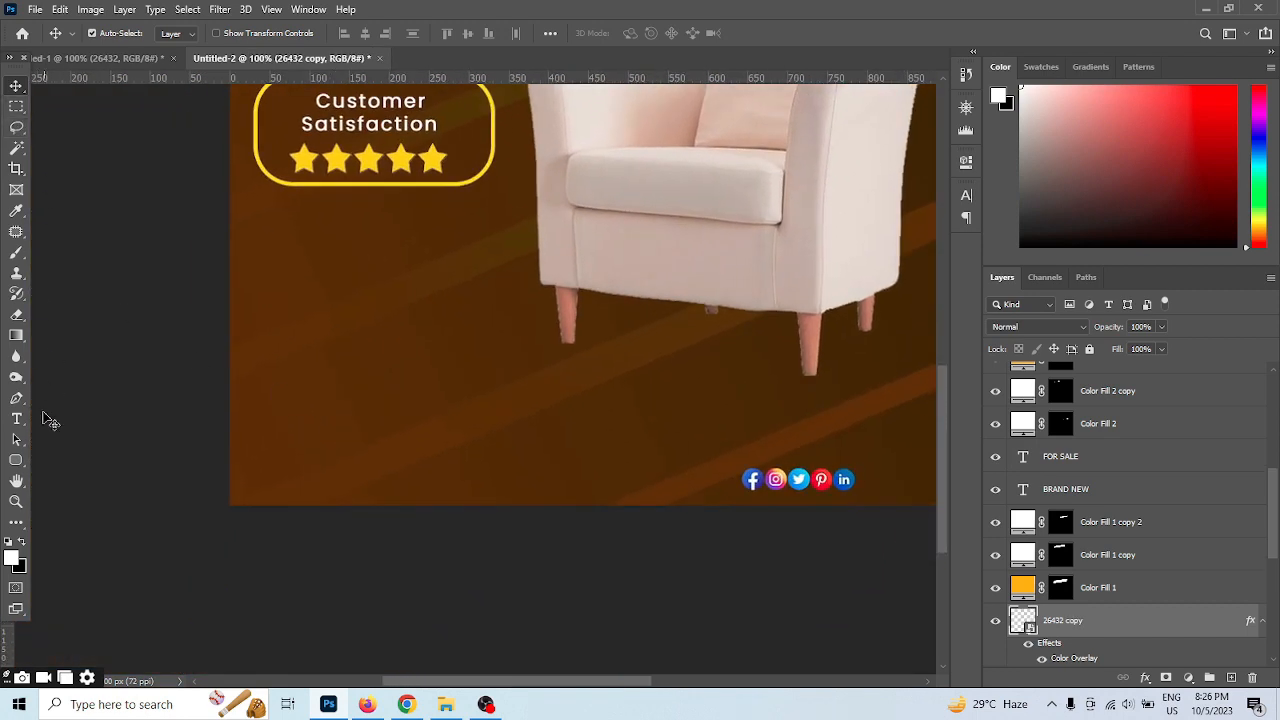
click(16, 460)
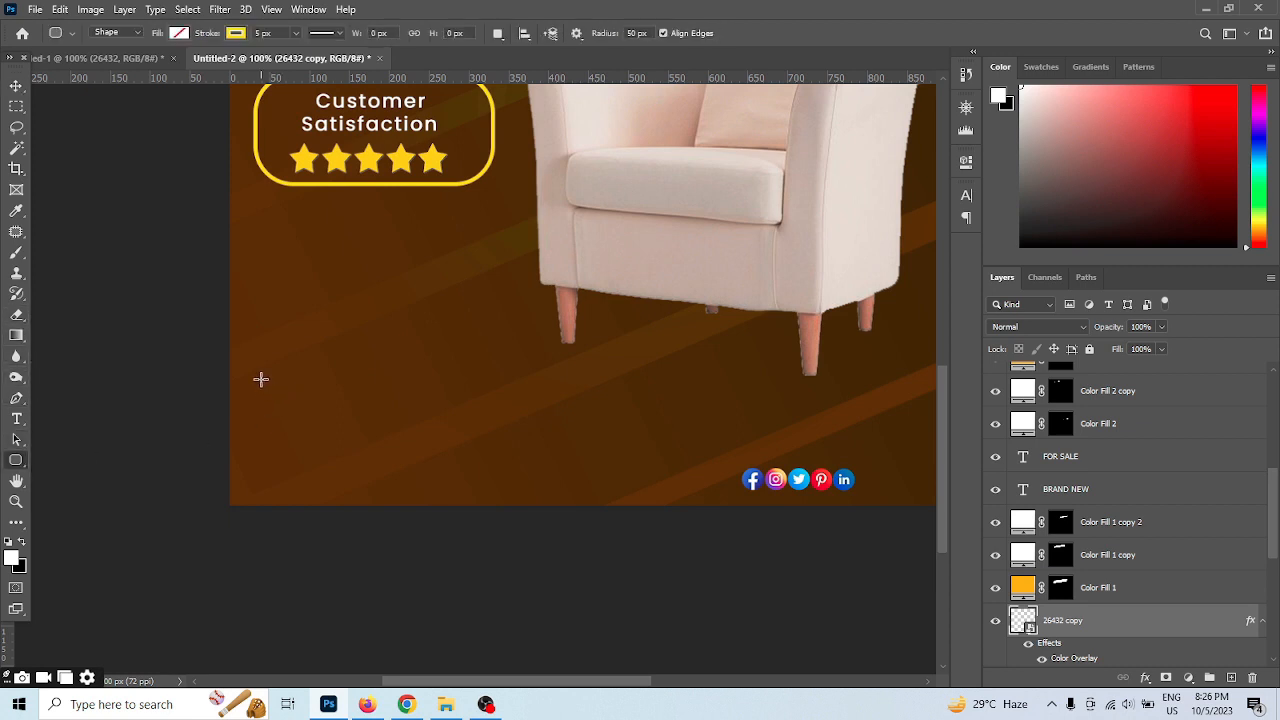
drag(260, 379, 422, 423)
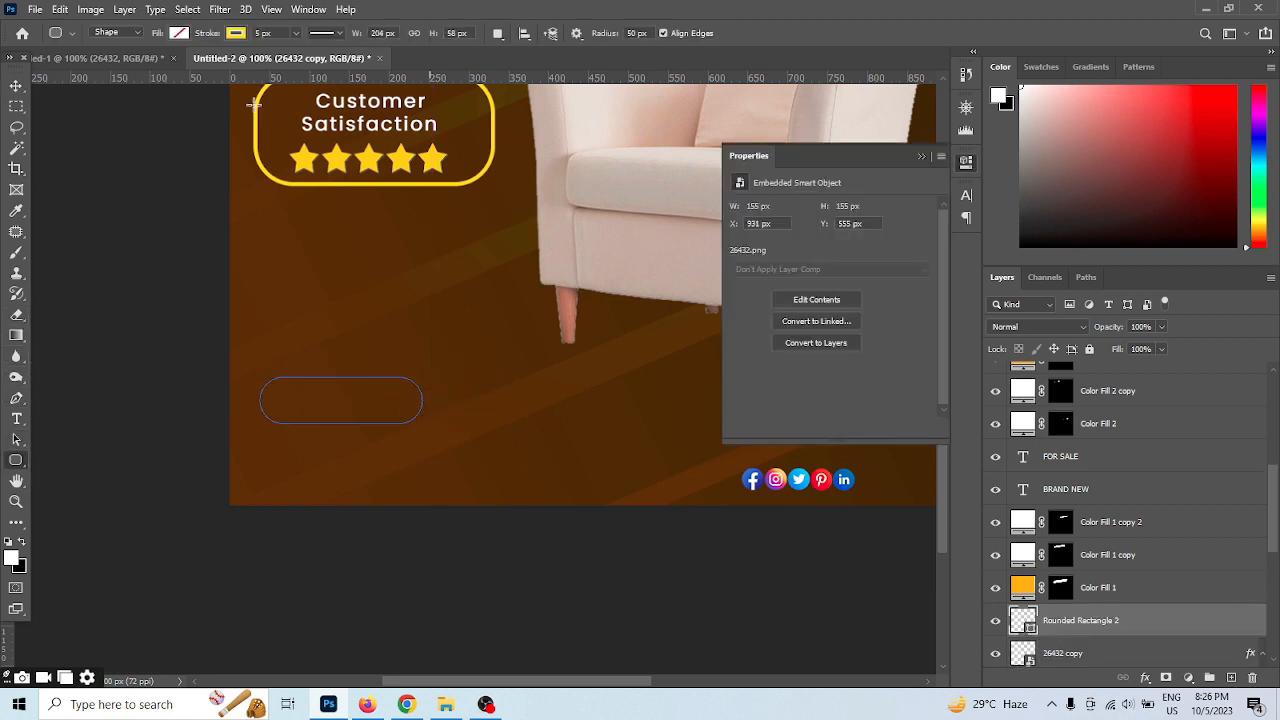
click(179, 33)
click(93, 119)
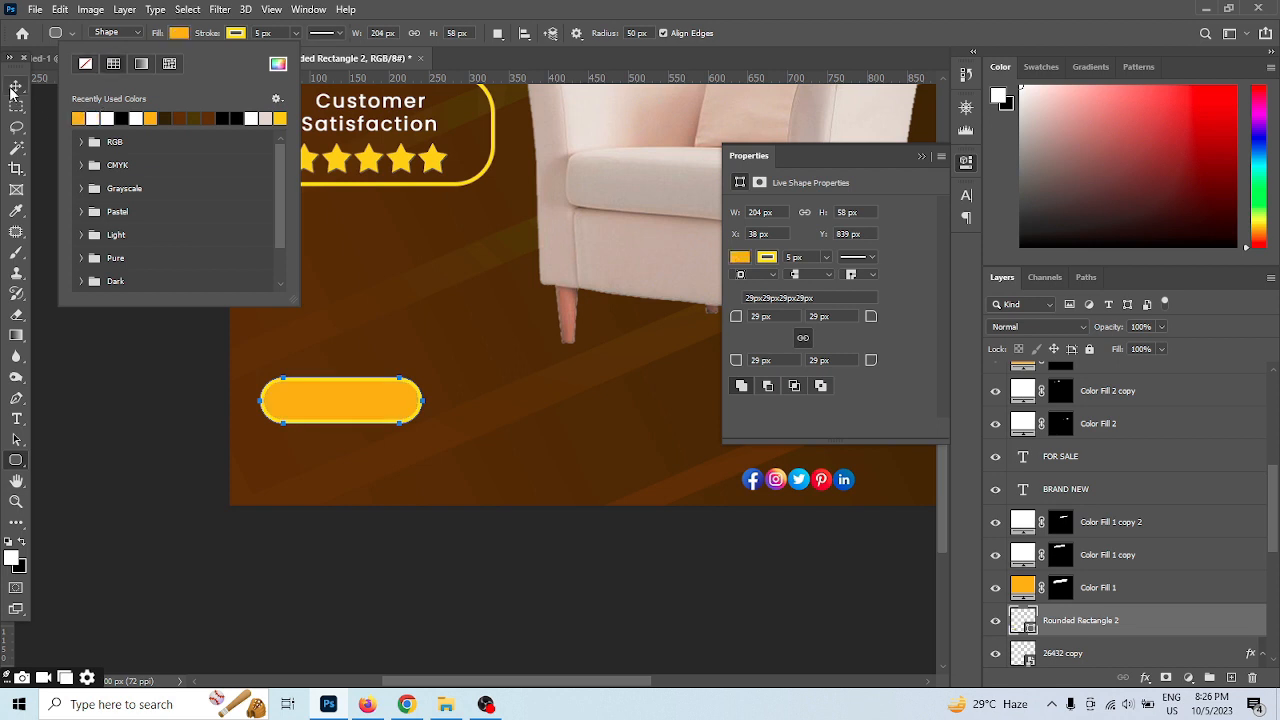
click(16, 87)
Add the text "Contact us" below the orange rounded rectangle
click(16, 420)
click(323, 484)
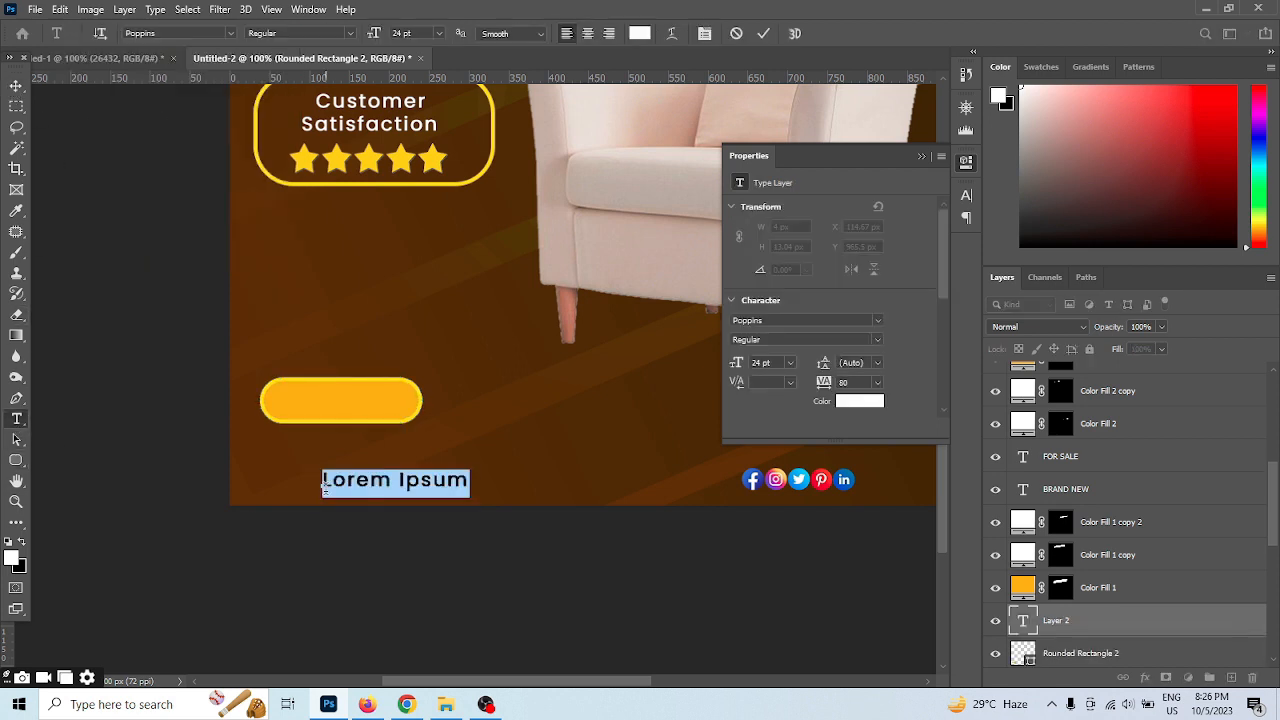
text(Contact us)
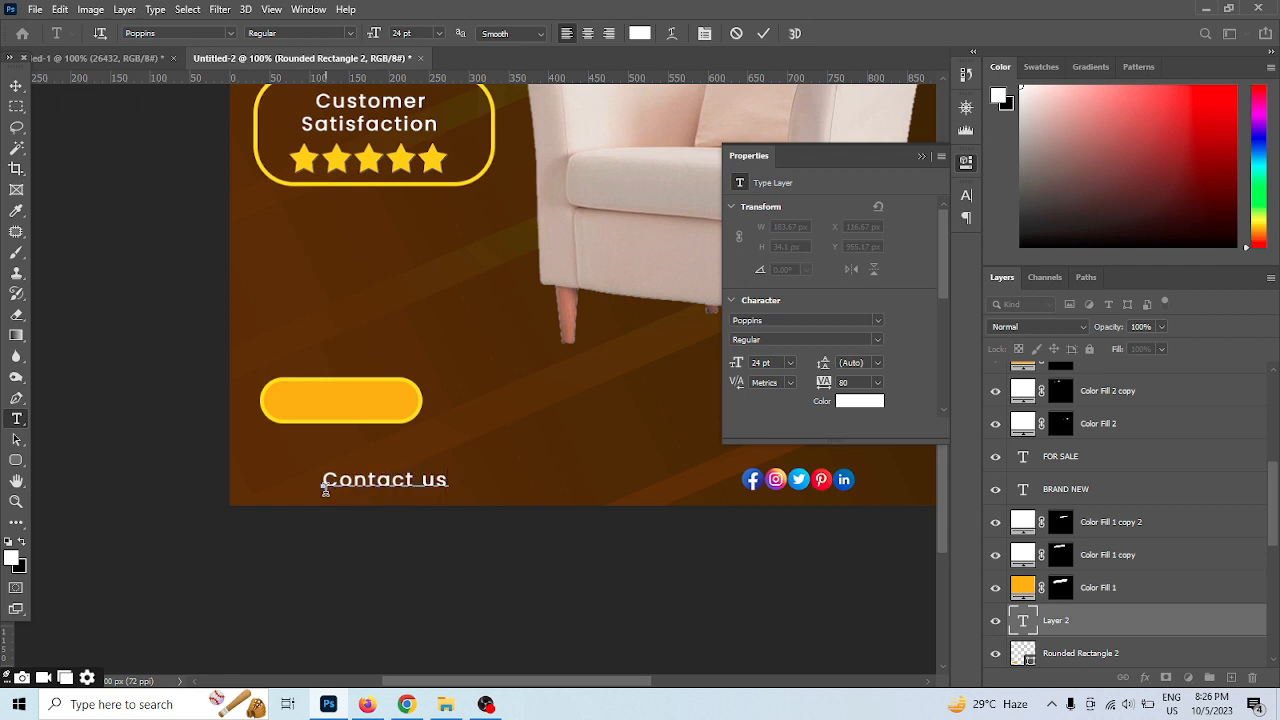
Colour the "Contact us" text black (010101), commit it and centre it on the orange rounded rectangle
drag(452, 482, 213, 472)
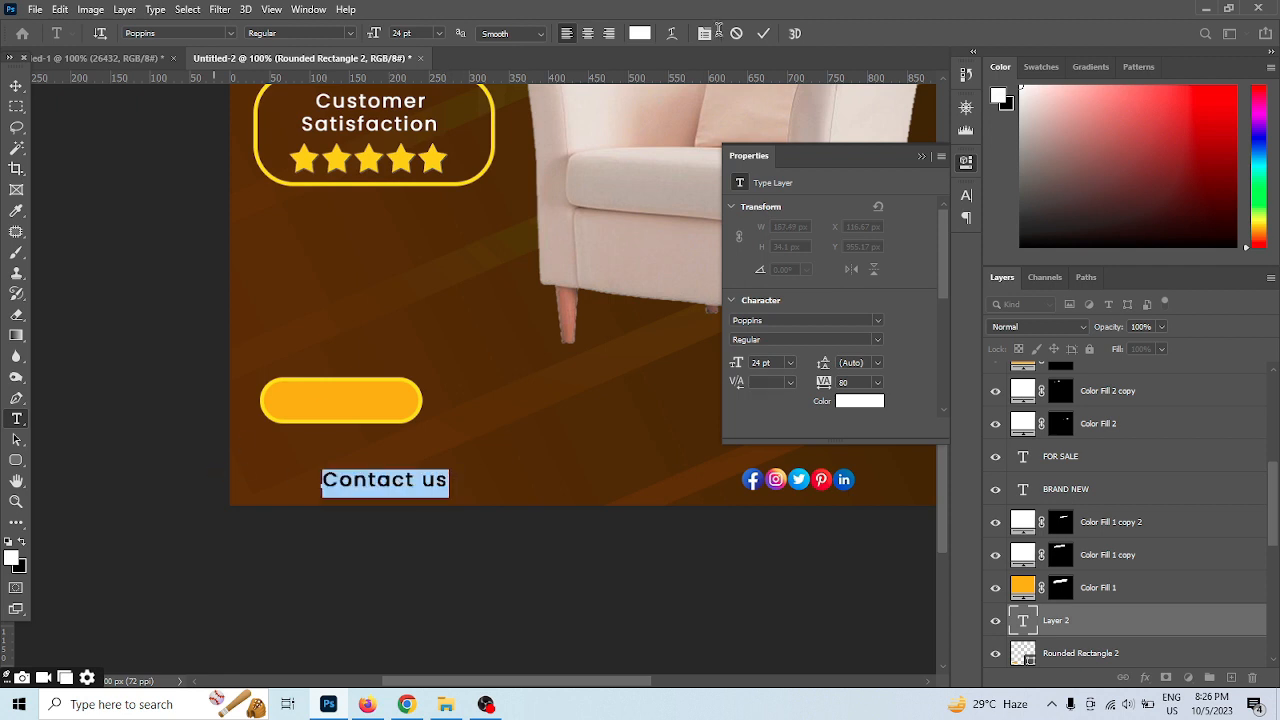
click(640, 33)
drag(903, 506, 889, 565)
click(1199, 355)
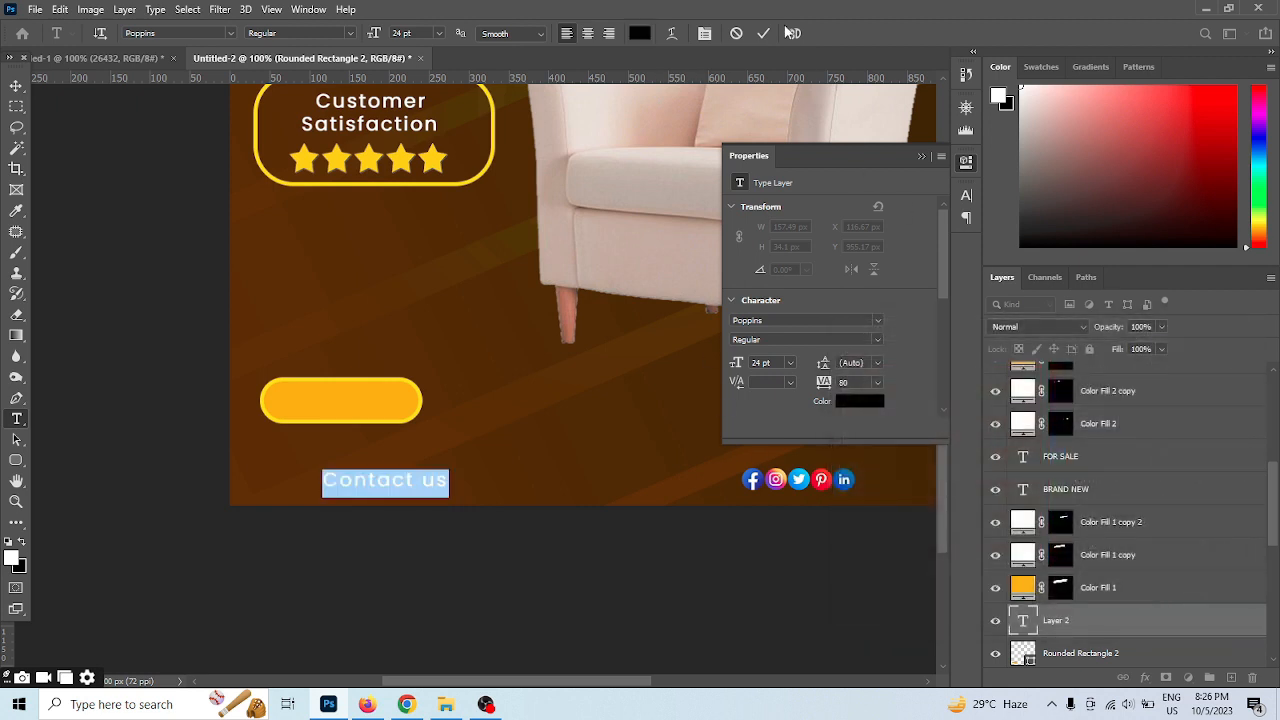
click(763, 34)
click(16, 85)
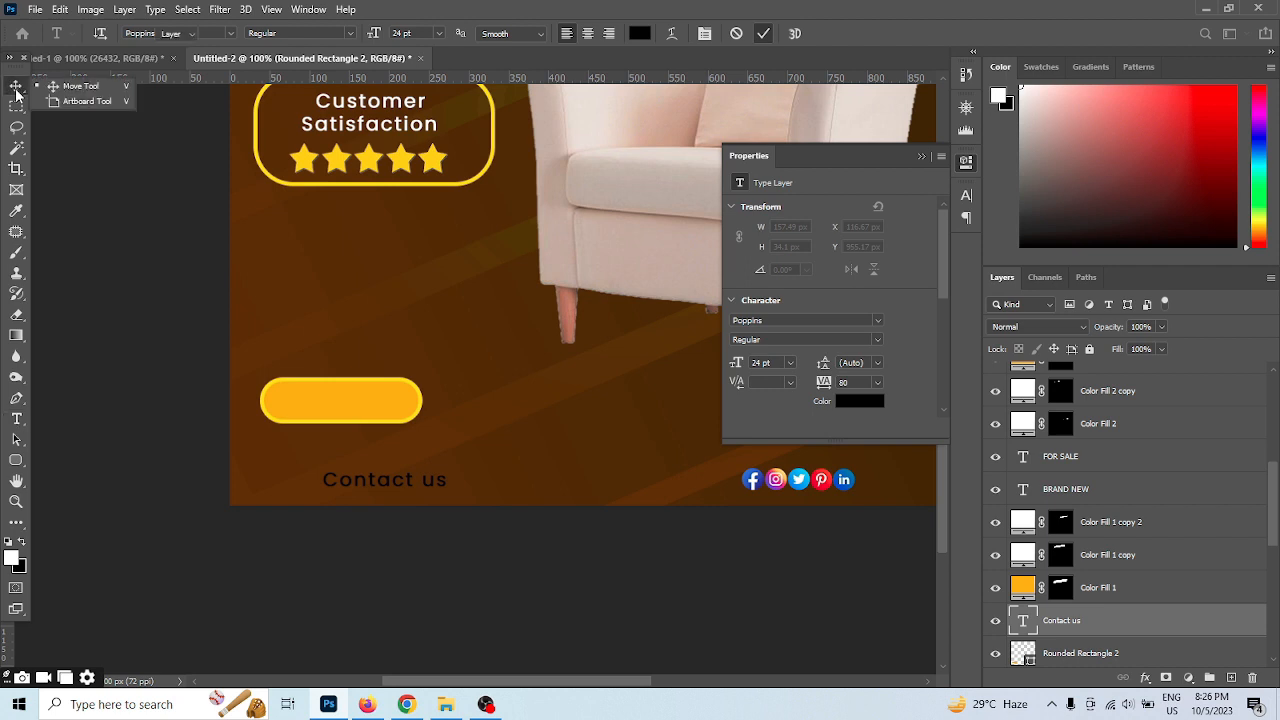
drag(379, 480, 340, 407)
Lock the two background layers, Gradient Fill 2 copy 6 and Gradient Fill 1
click(405, 482)
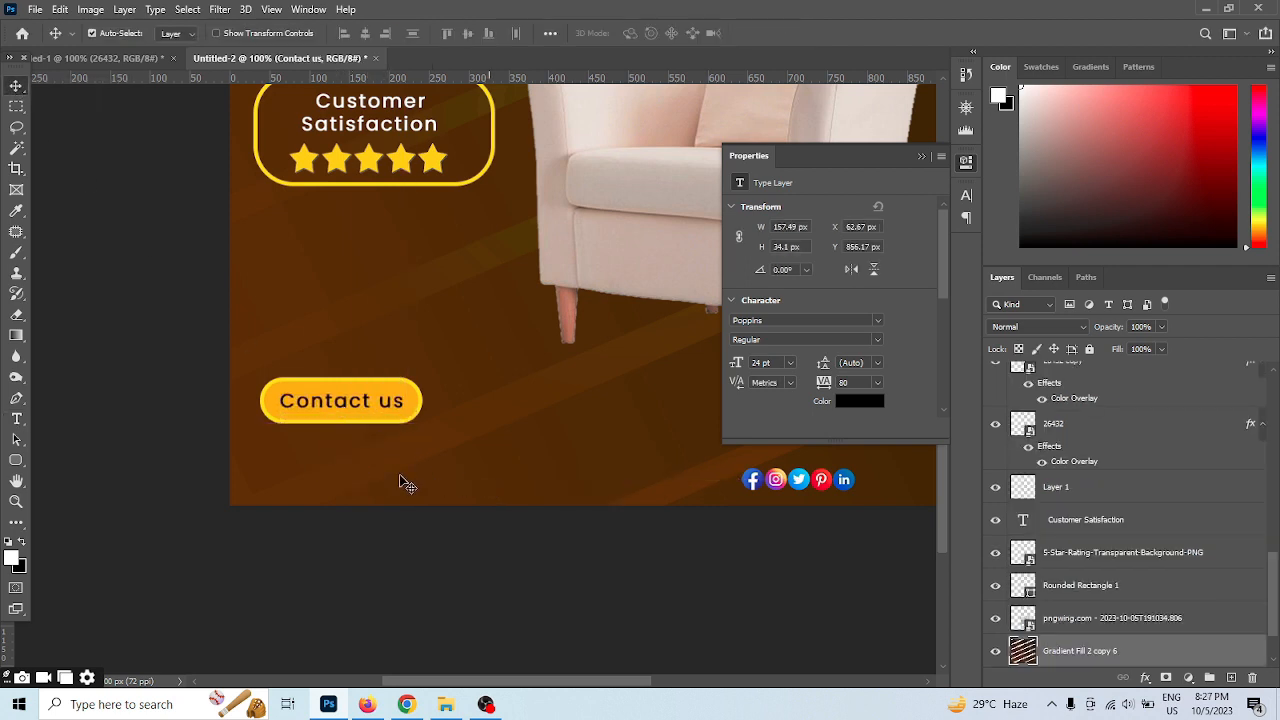
scroll(385, 442, up, 1)
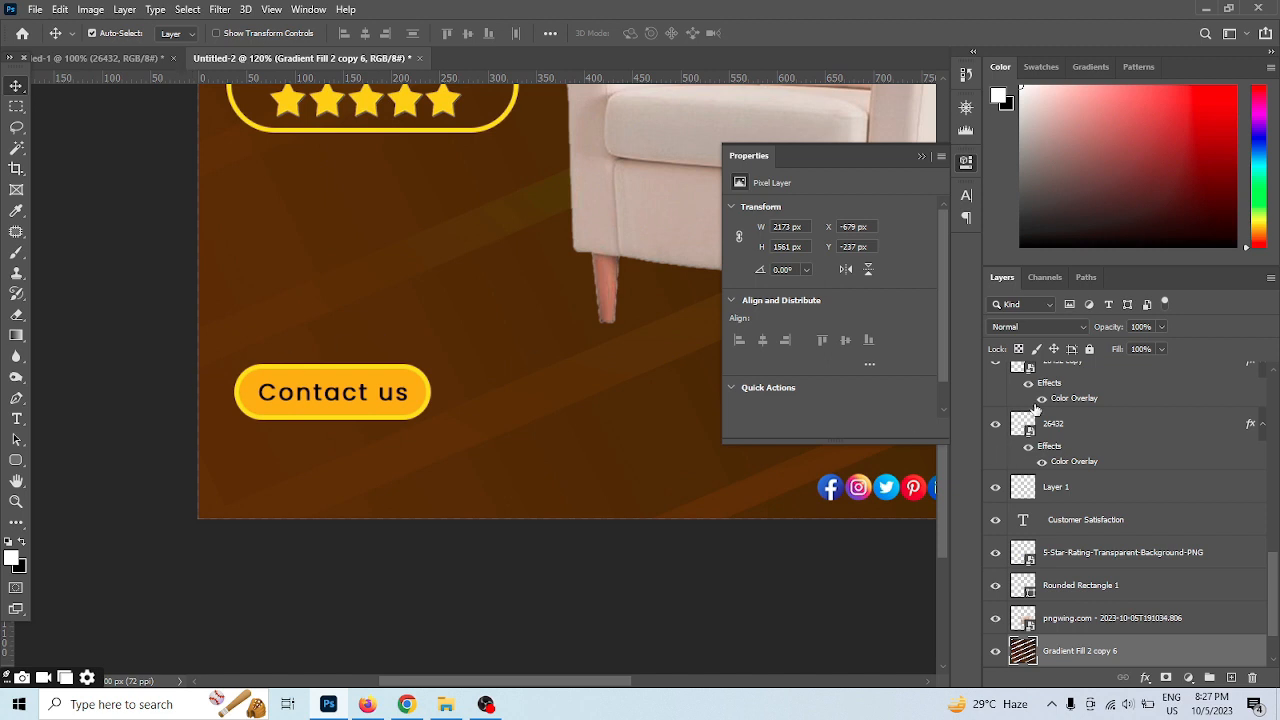
click(1090, 348)
click(437, 274)
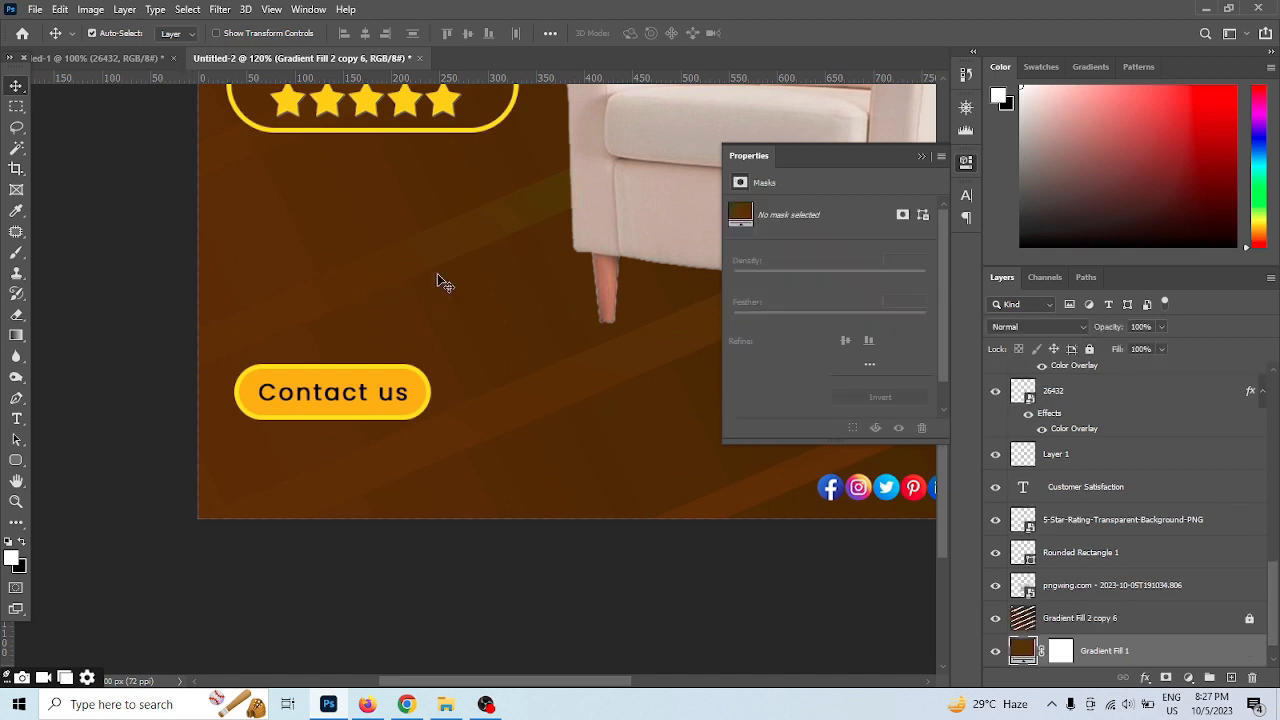
click(1090, 350)
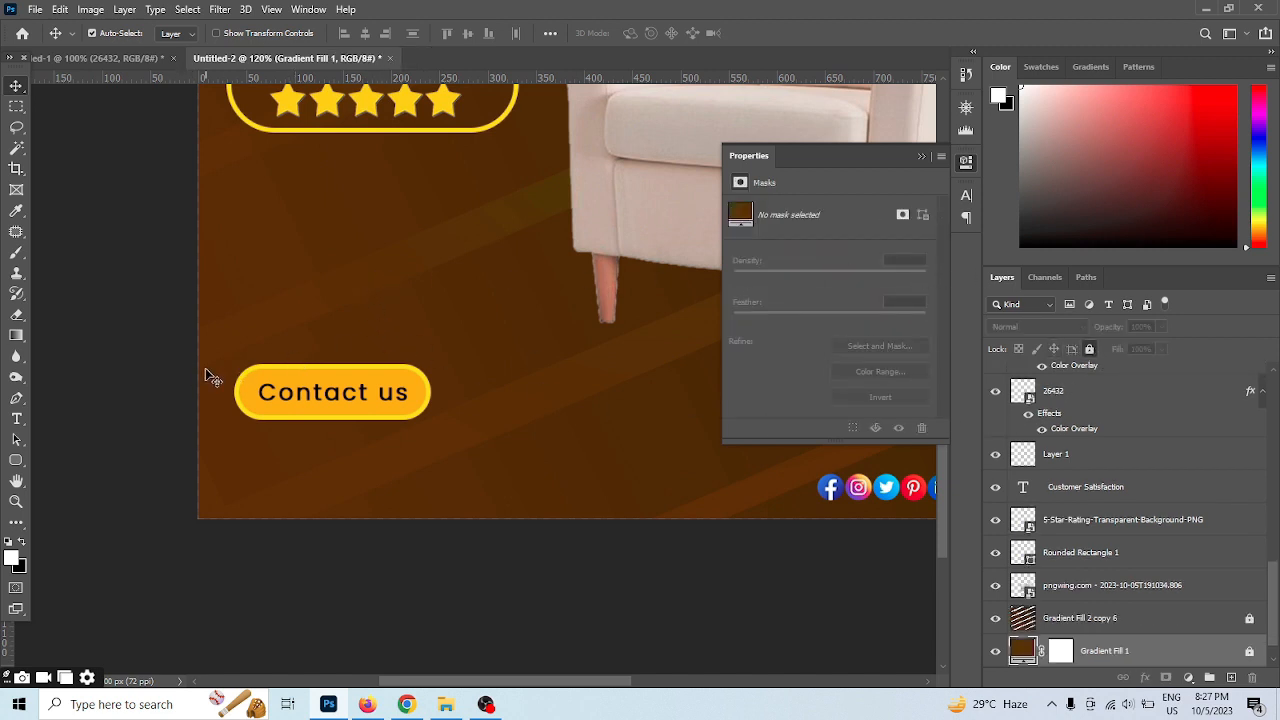
drag(319, 389, 318, 355)
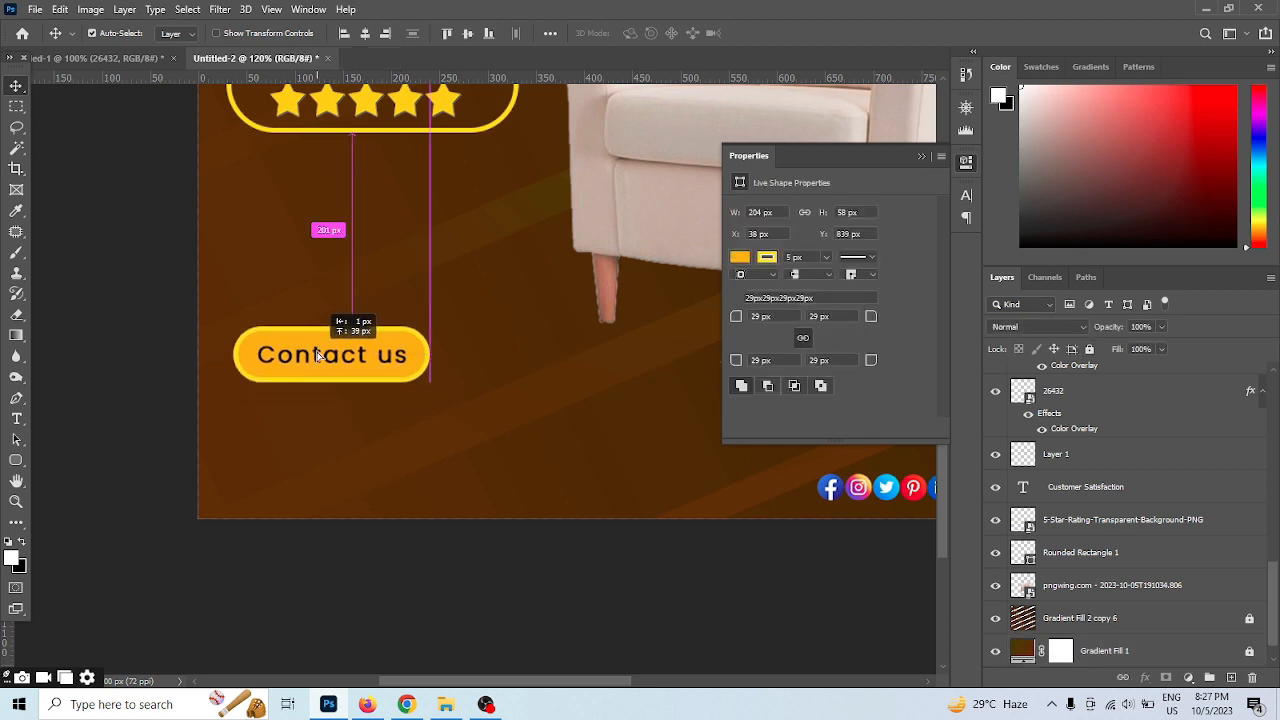
click(314, 394)
click(16, 418)
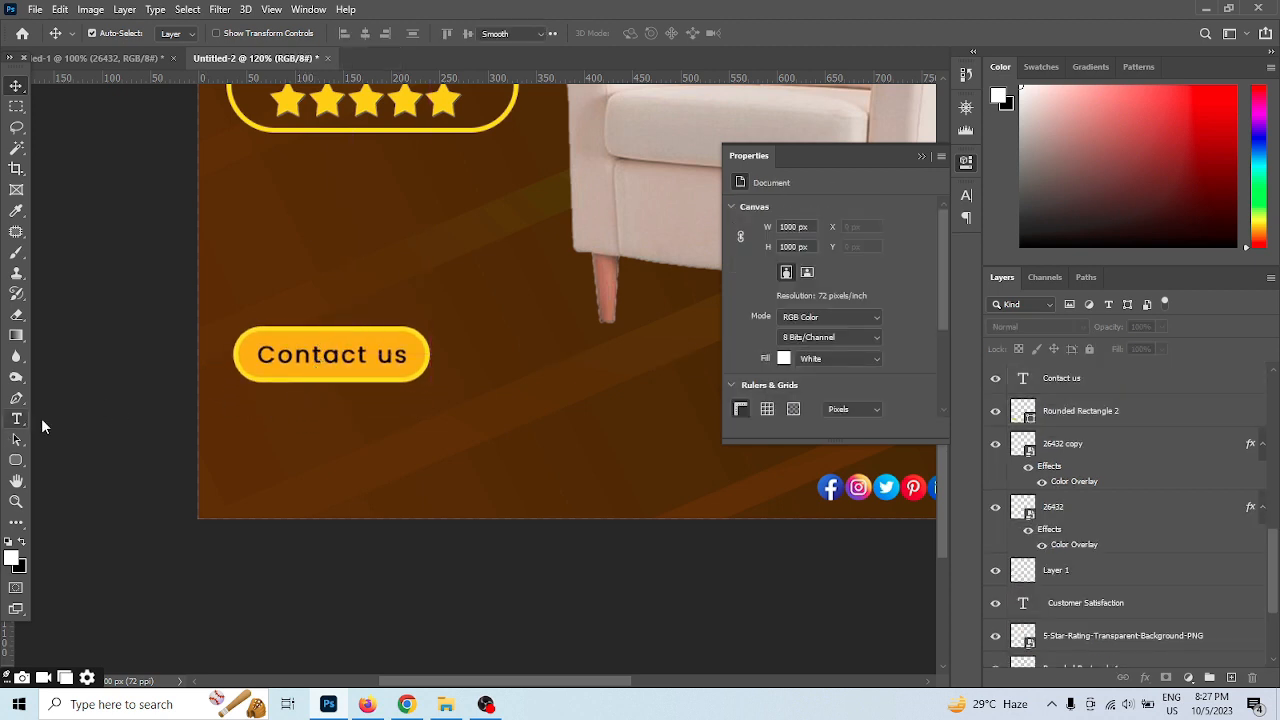
click(256, 431)
text(www Furniture.com)
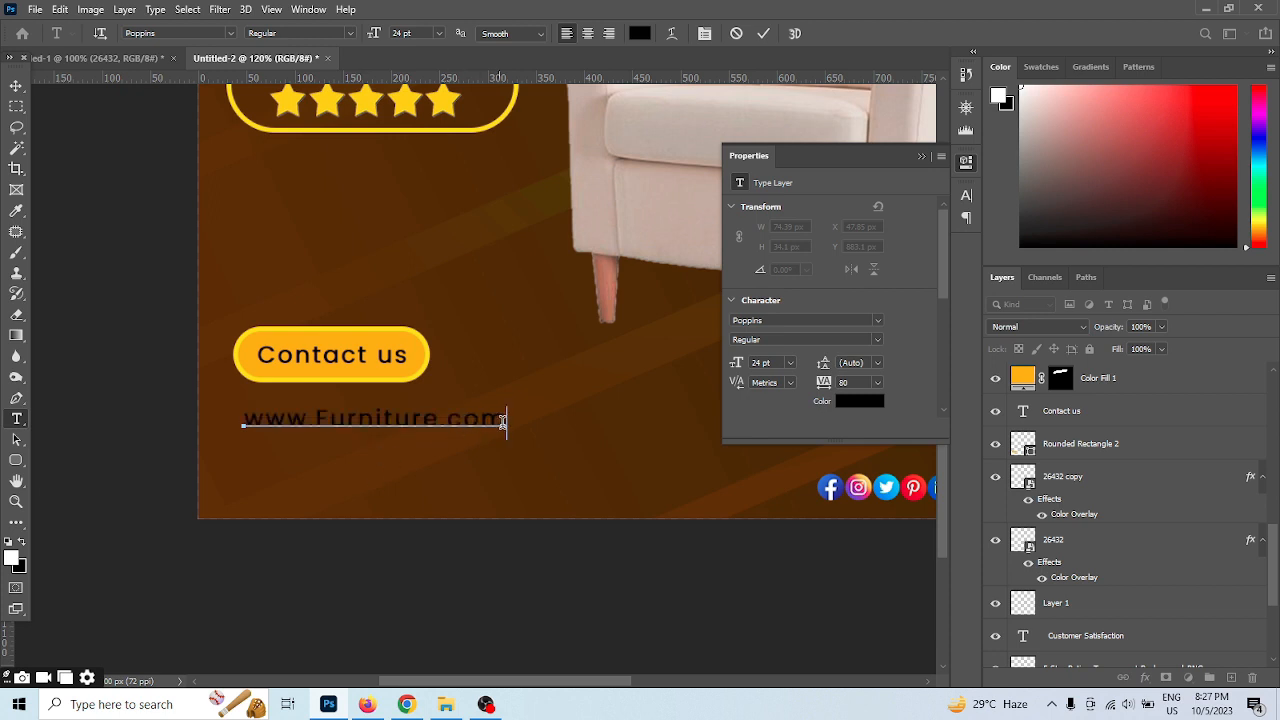
Recolour the web address with the orange sampled from the contact button and commit the text
drag(503, 421, 157, 423)
click(639, 33)
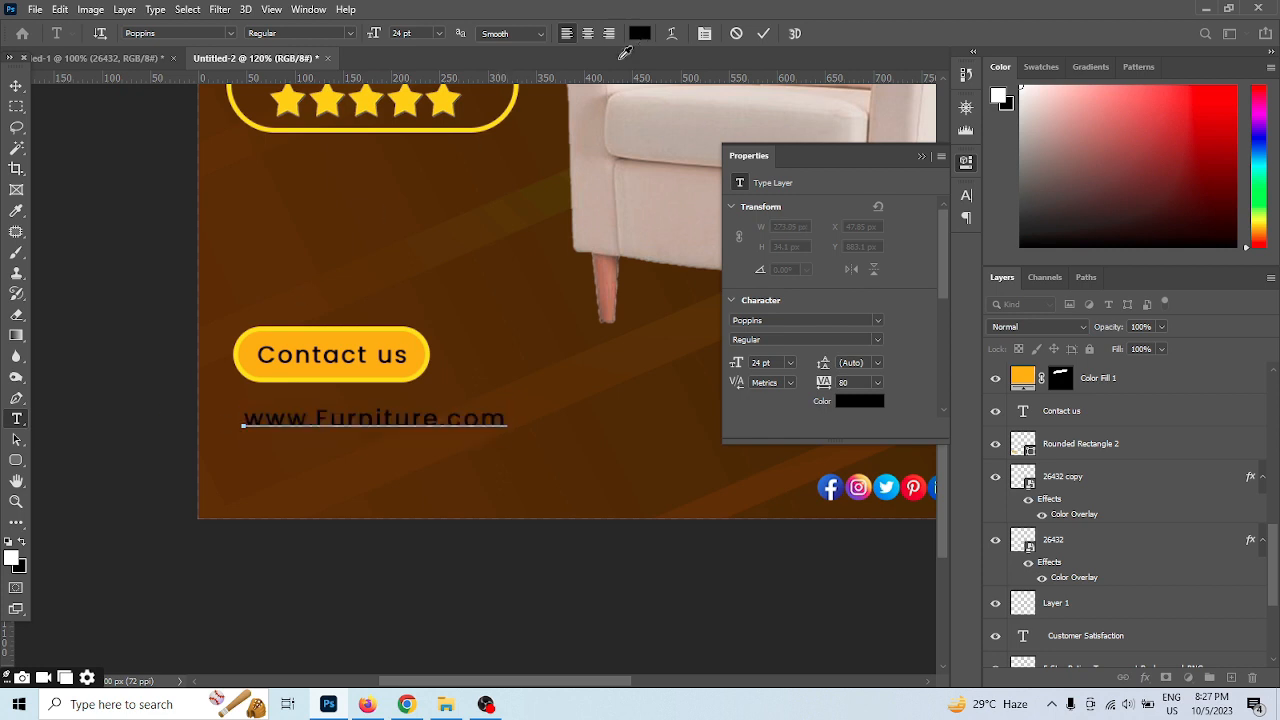
click(427, 336)
click(1199, 356)
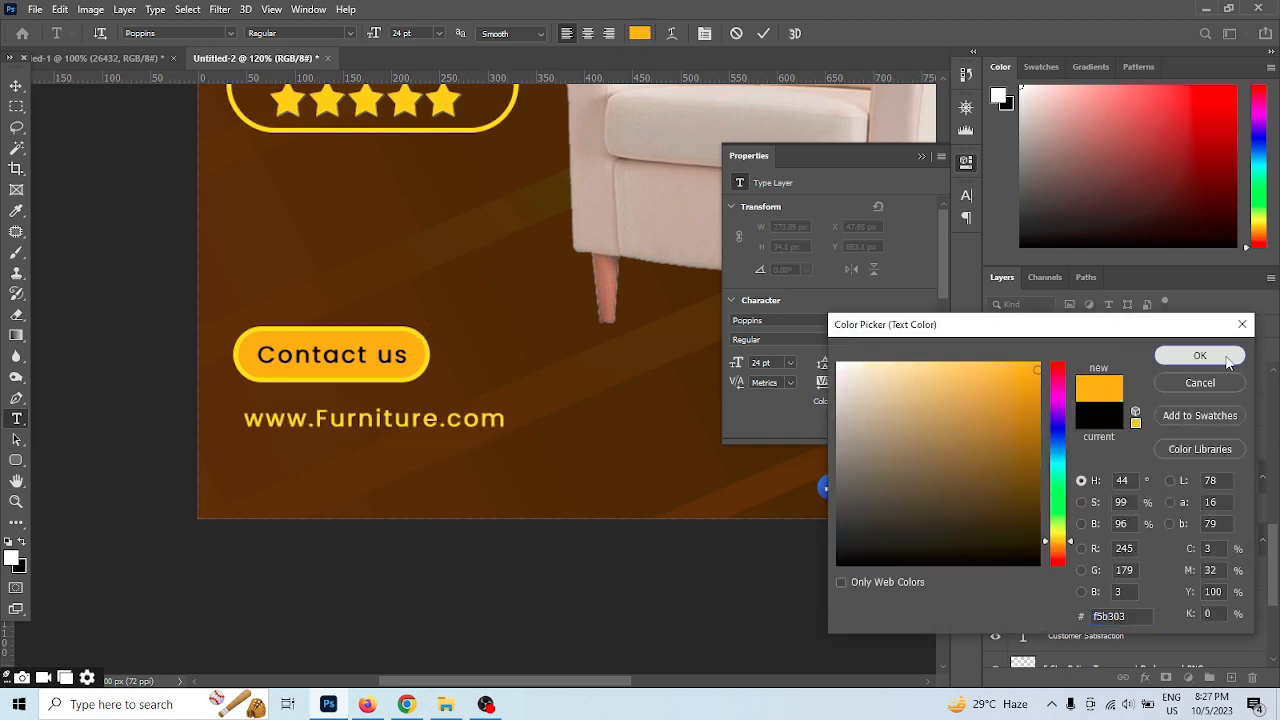
click(16, 87)
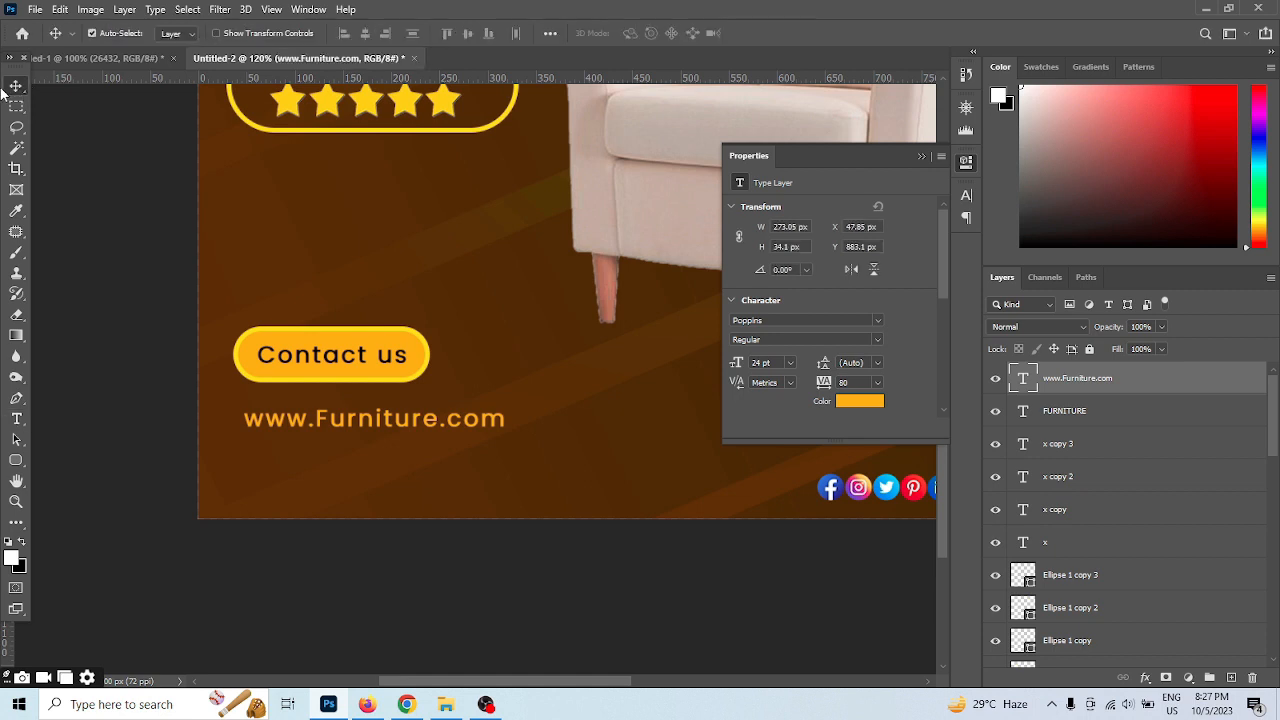
Duplicate the web address beneath itself, replace the copy's text with the contact phone number and nudge it slightly down
drag(377, 425, 378, 450)
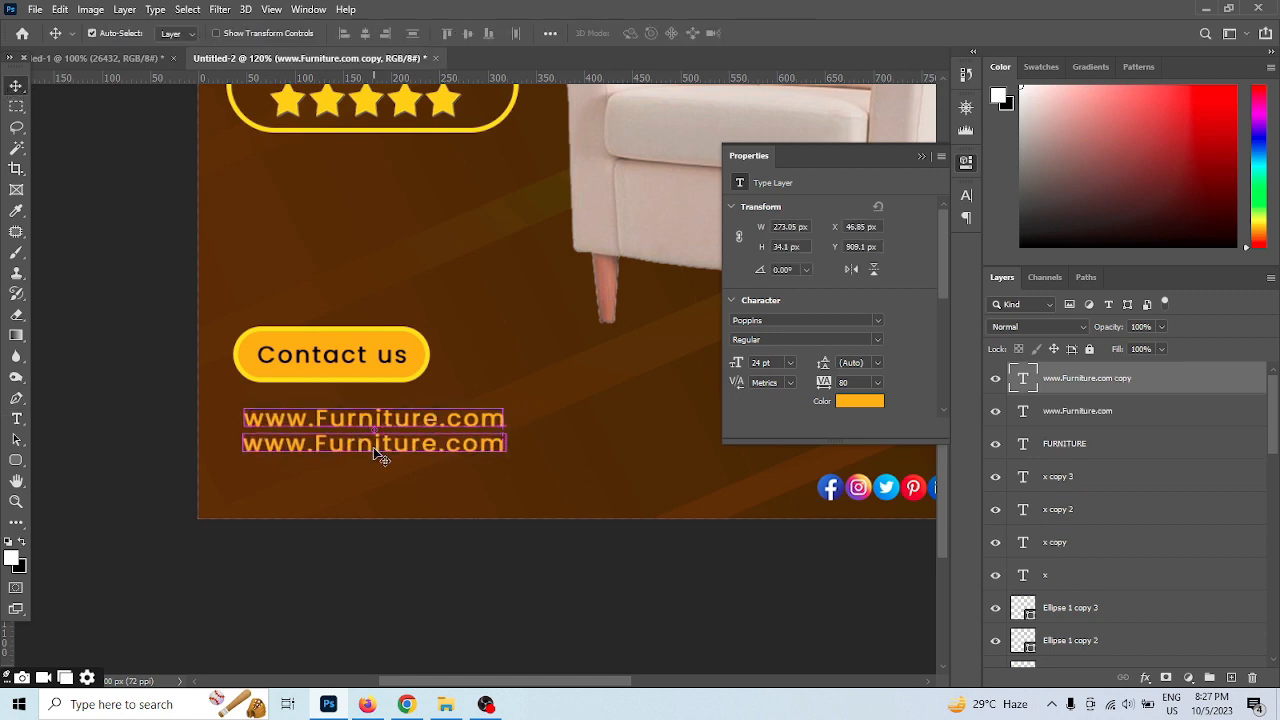
double_click(372, 447)
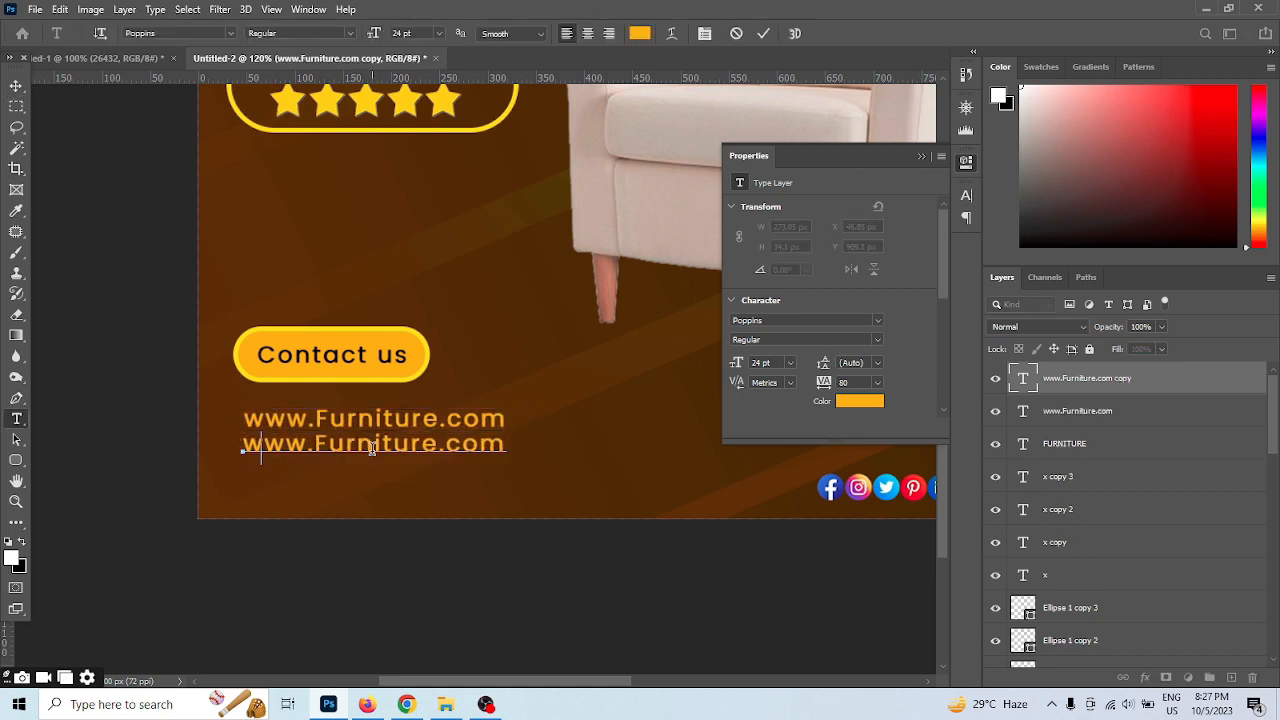
key(BackSpace)
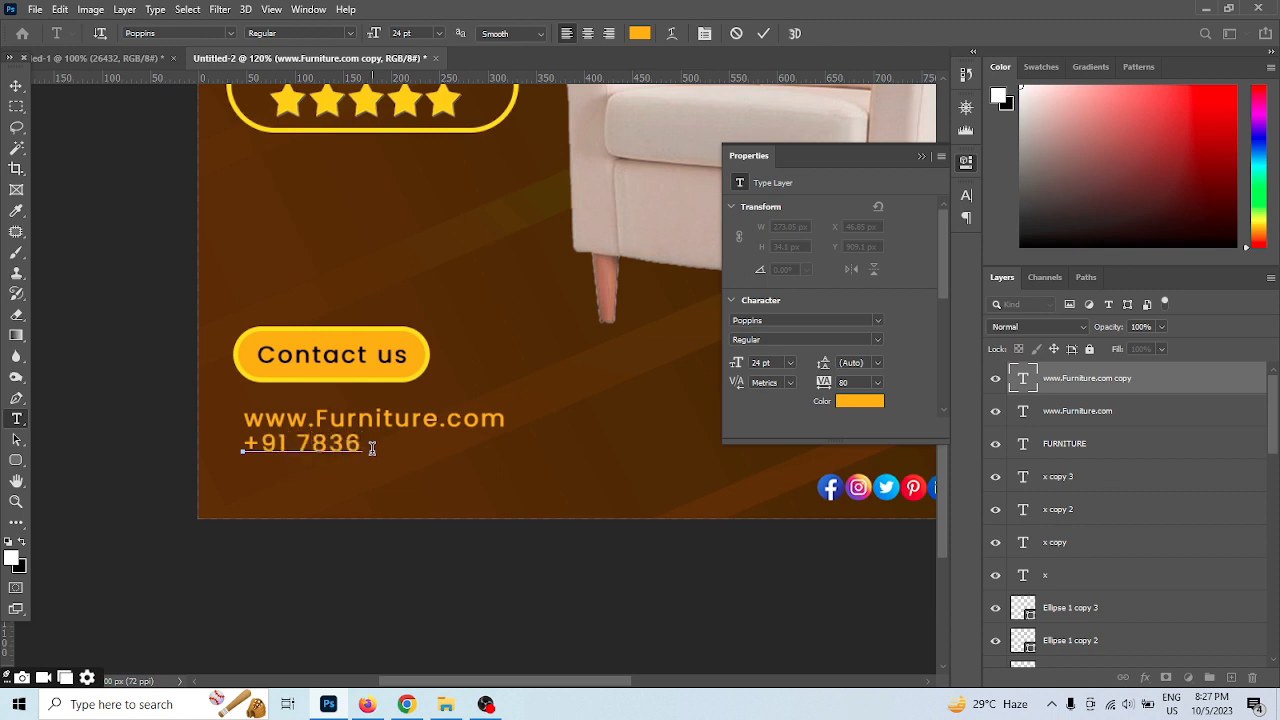
click(764, 33)
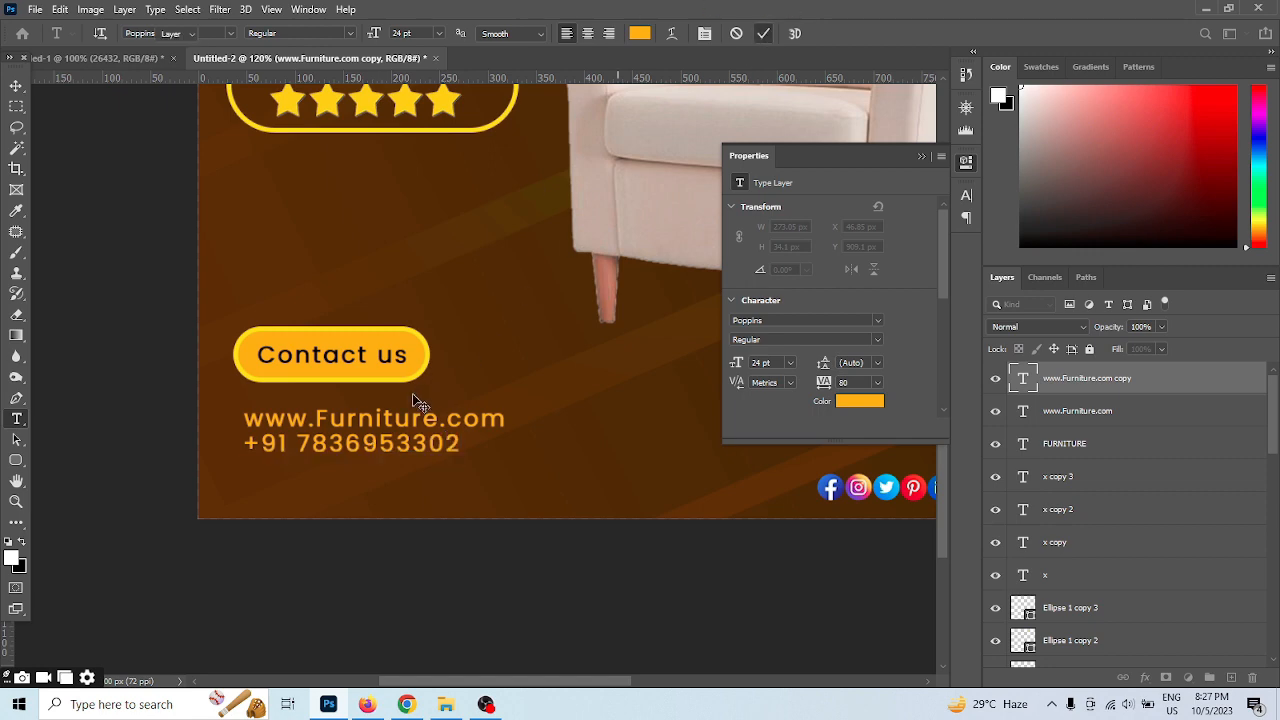
key(v)
drag(428, 449, 420, 457)
Move the row of social media icons into the post's lower right corner
scroll(317, 520, down, 6)
scroll(655, 584, up, 4)
scroll(644, 594, up, 6)
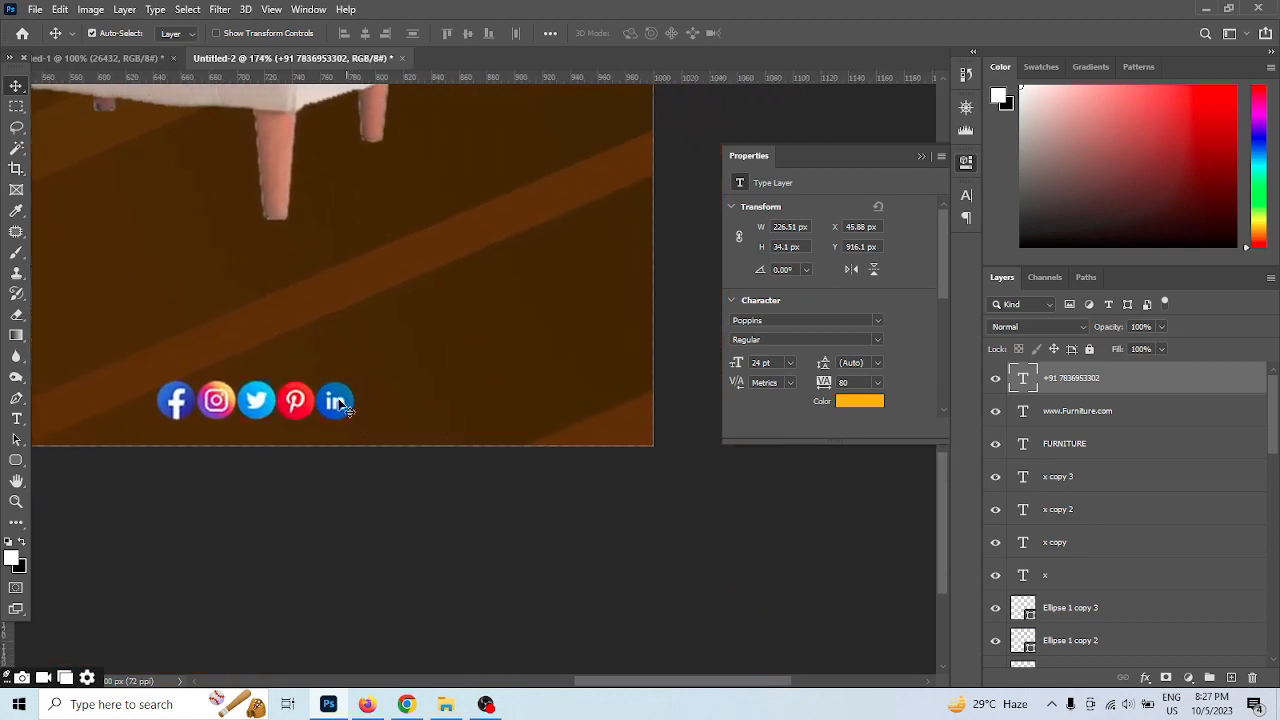
drag(340, 405, 627, 414)
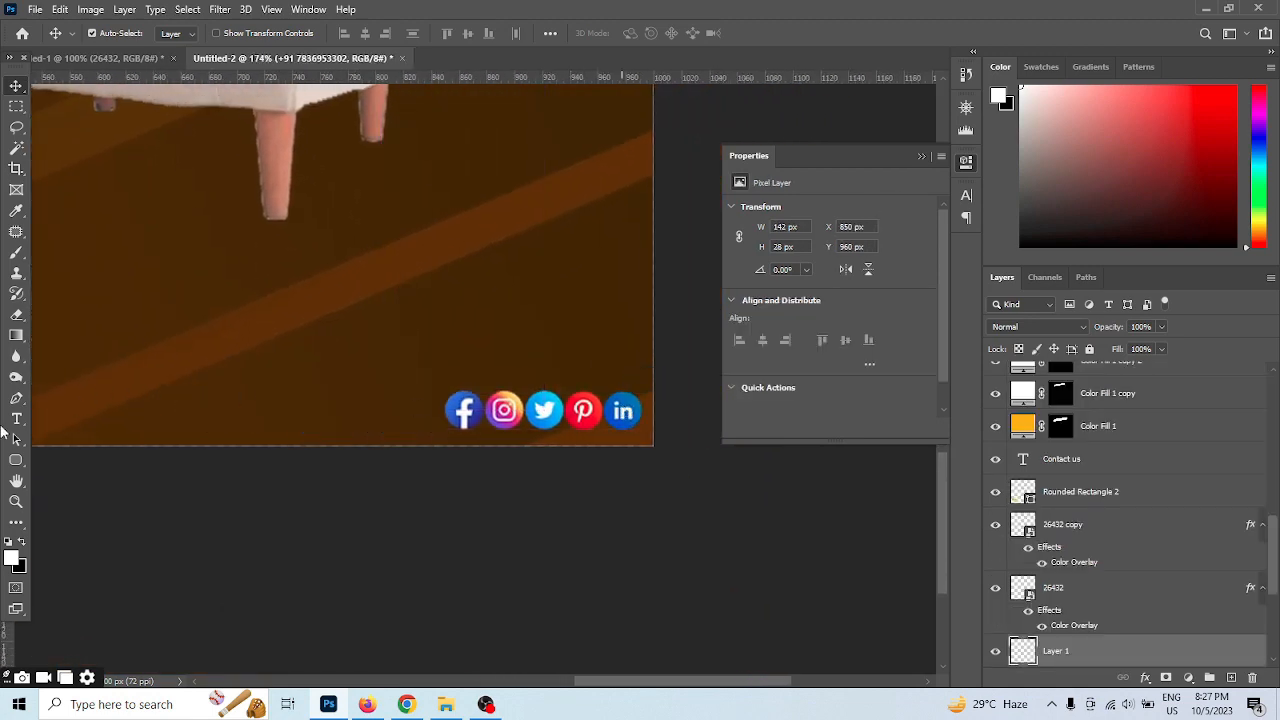
Add the text "Follow us :" in orange 24 pt Poppins in the empty area above the social media icons
click(16, 420)
click(124, 360)
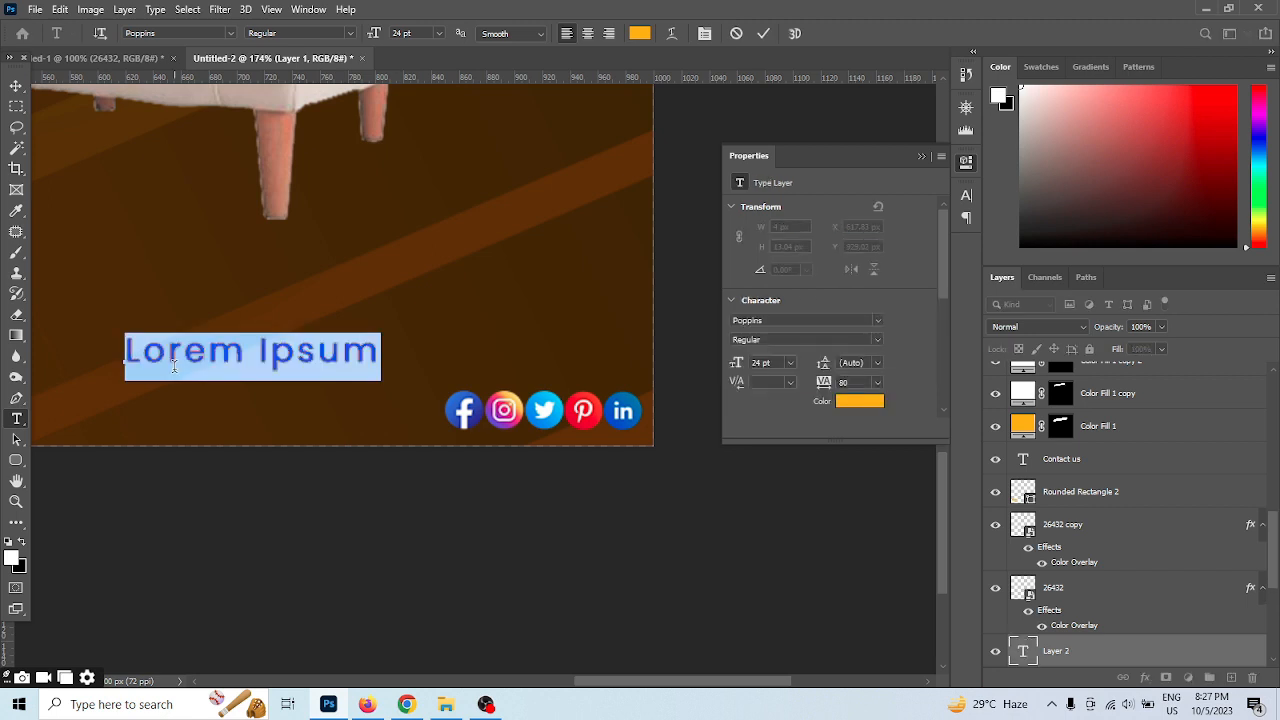
text(Follow u)
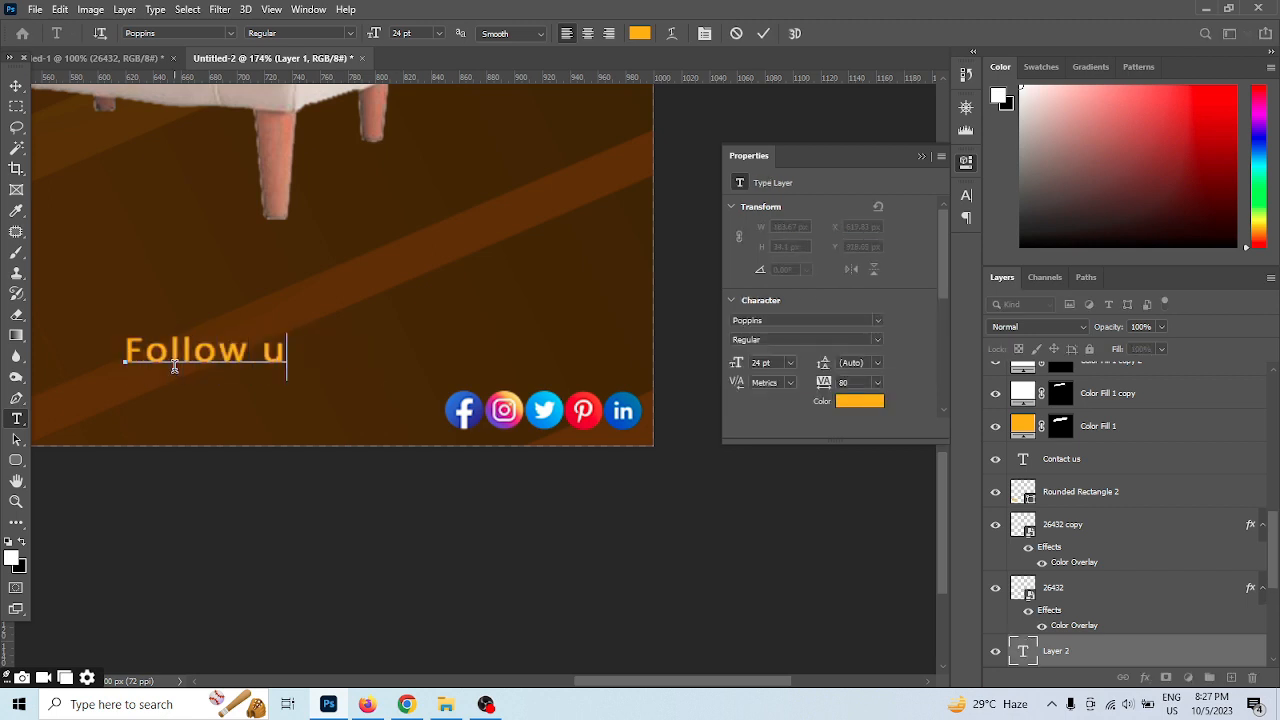
text(s :)
click(760, 34)
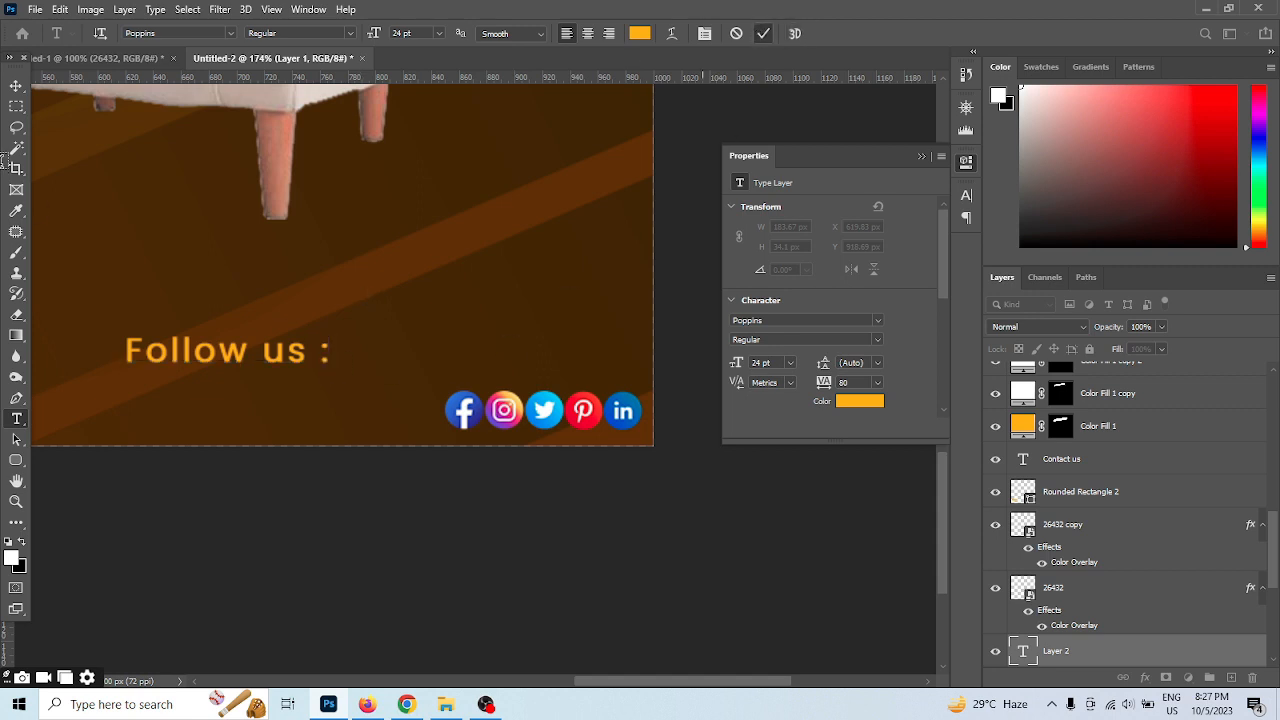
Move the "Follow us :" text down beside the row of social media icons, directly before the Facebook icon
click(17, 88)
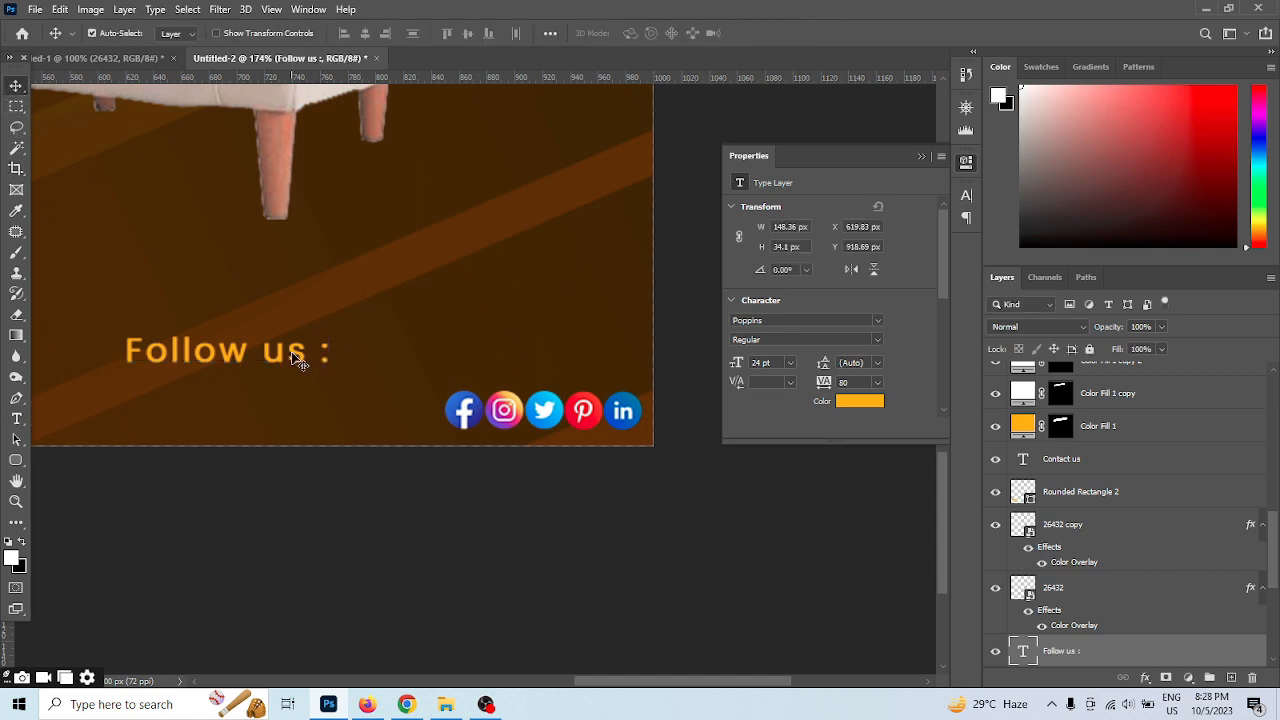
drag(295, 358, 392, 414)
scroll(567, 403, down, 5)
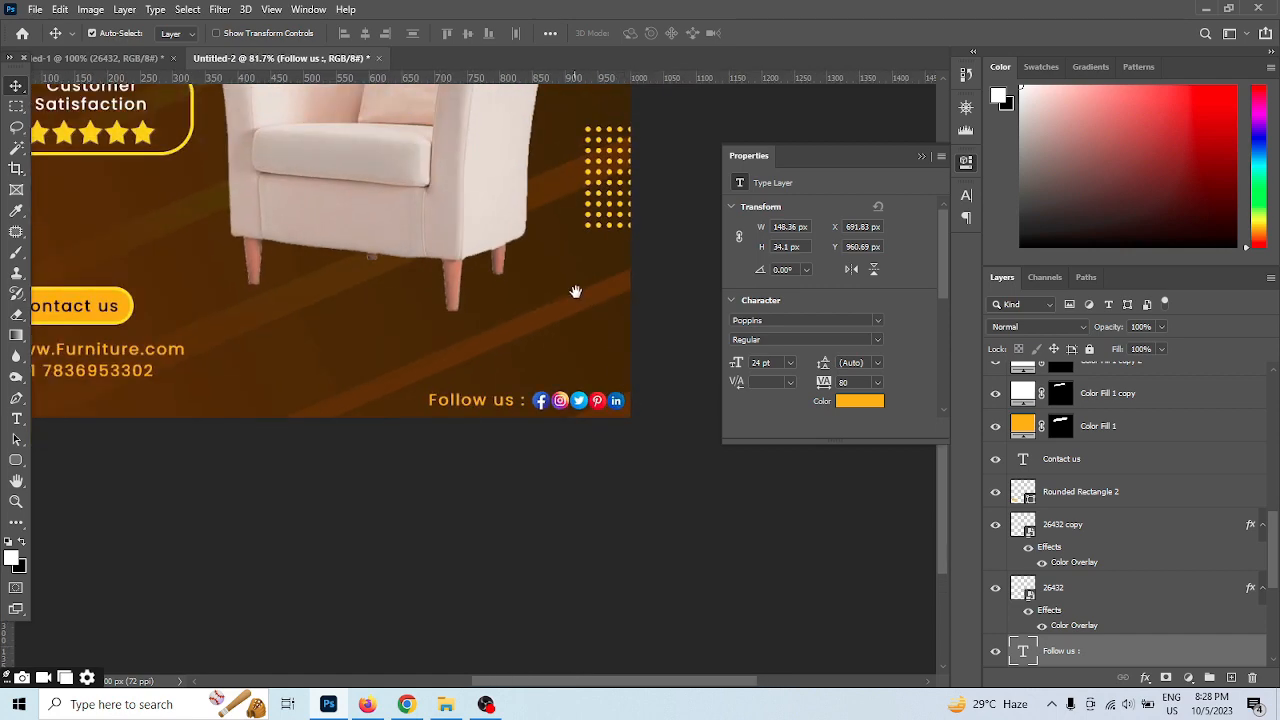
scroll(614, 420, down, 2)
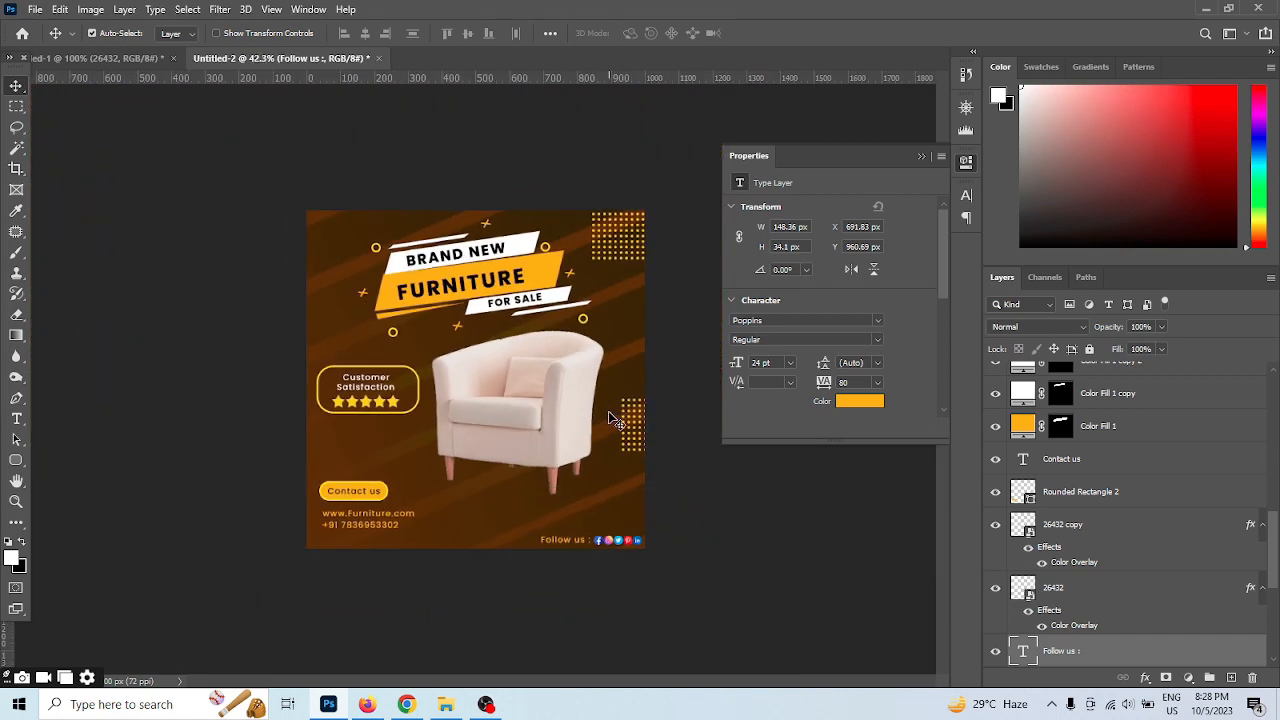
Make a flat elliptical selection about 332 x 44 px beneath the armchair and fill it with a black solid colour layer
scroll(510, 390, up, 4)
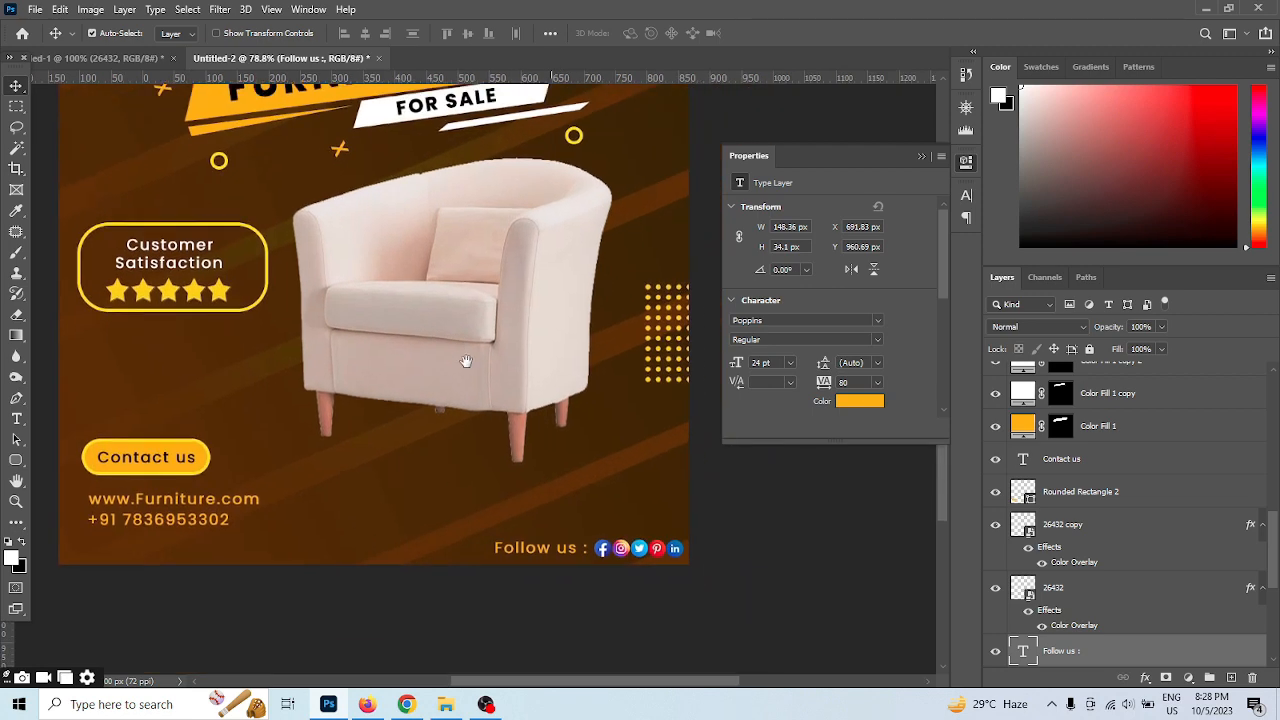
right_click(16, 106)
click(75, 113)
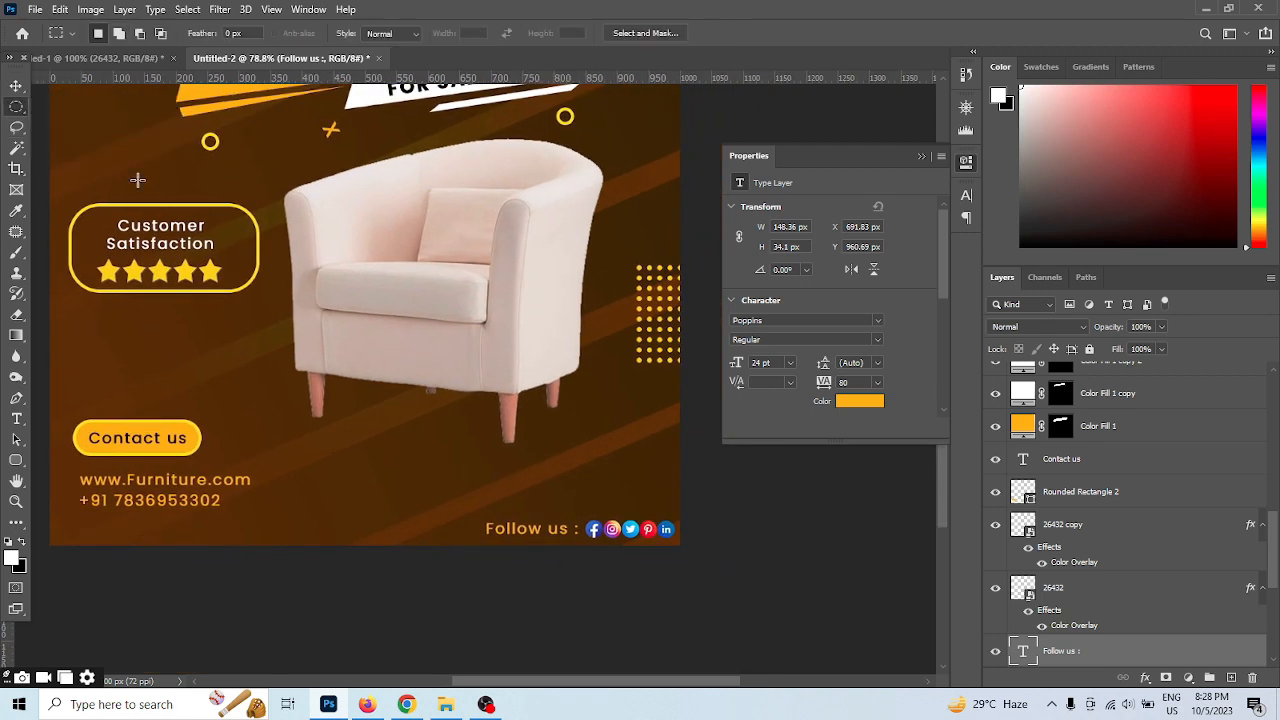
drag(369, 451, 577, 480)
click(1188, 678)
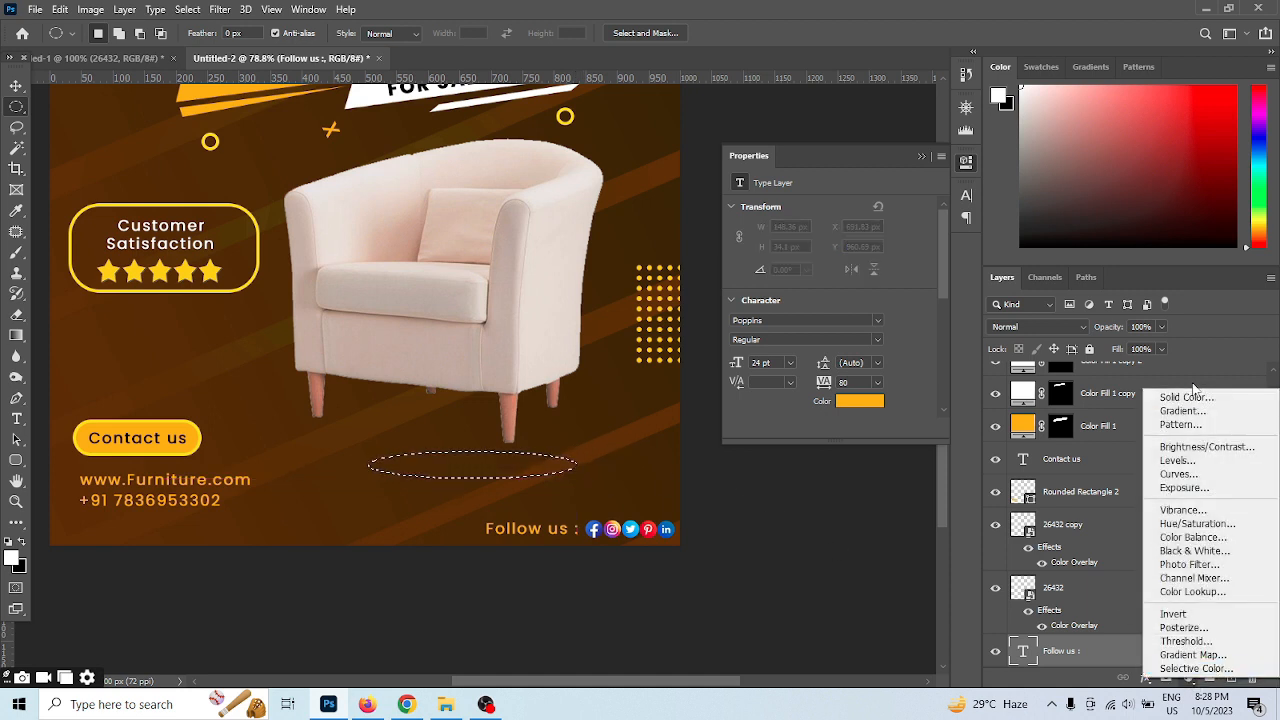
click(1189, 397)
drag(874, 450, 837, 565)
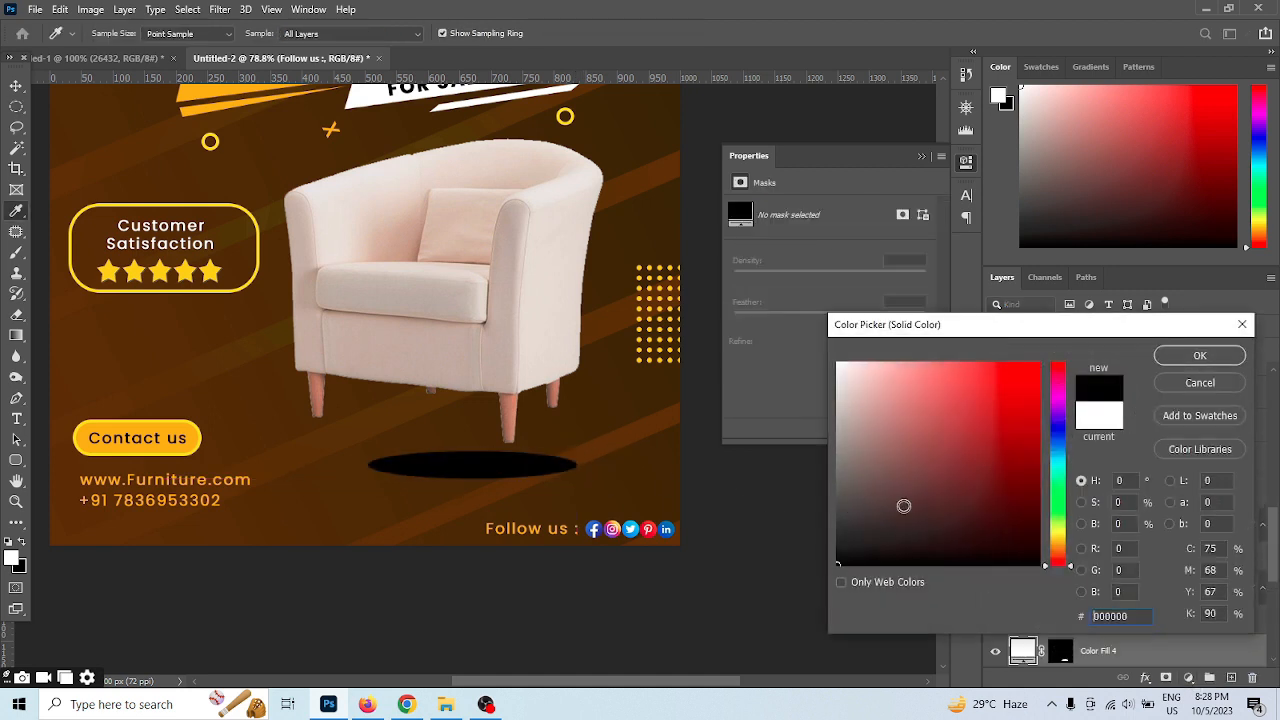
click(1197, 357)
key(v)
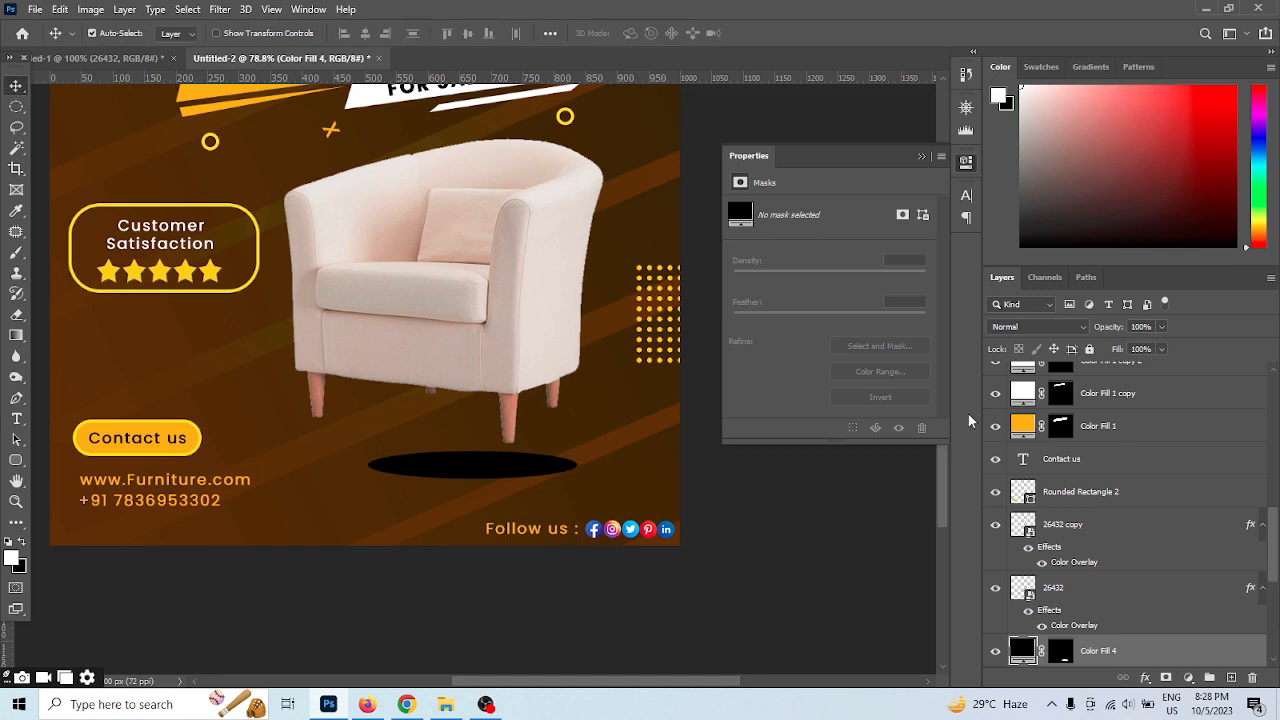
Convert the black ellipse layer to a smart object and rasterize it into a pixel layer
right_click(1176, 654)
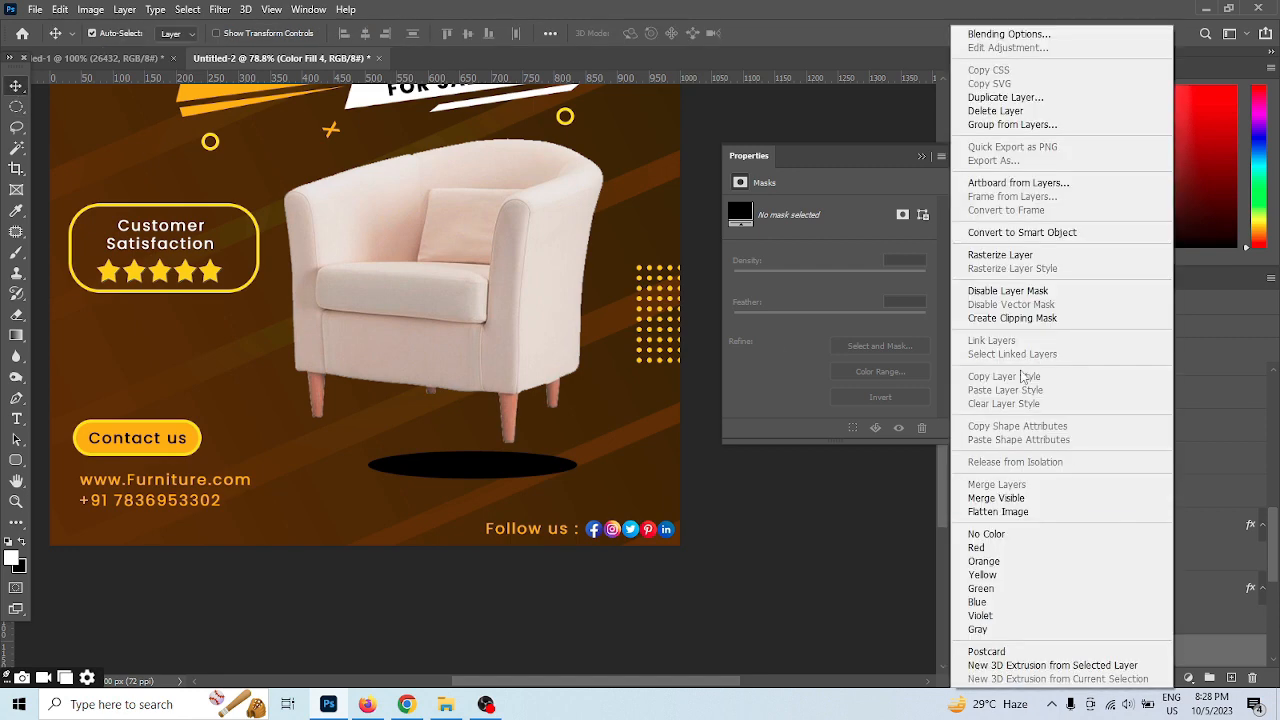
click(1034, 231)
right_click(1160, 656)
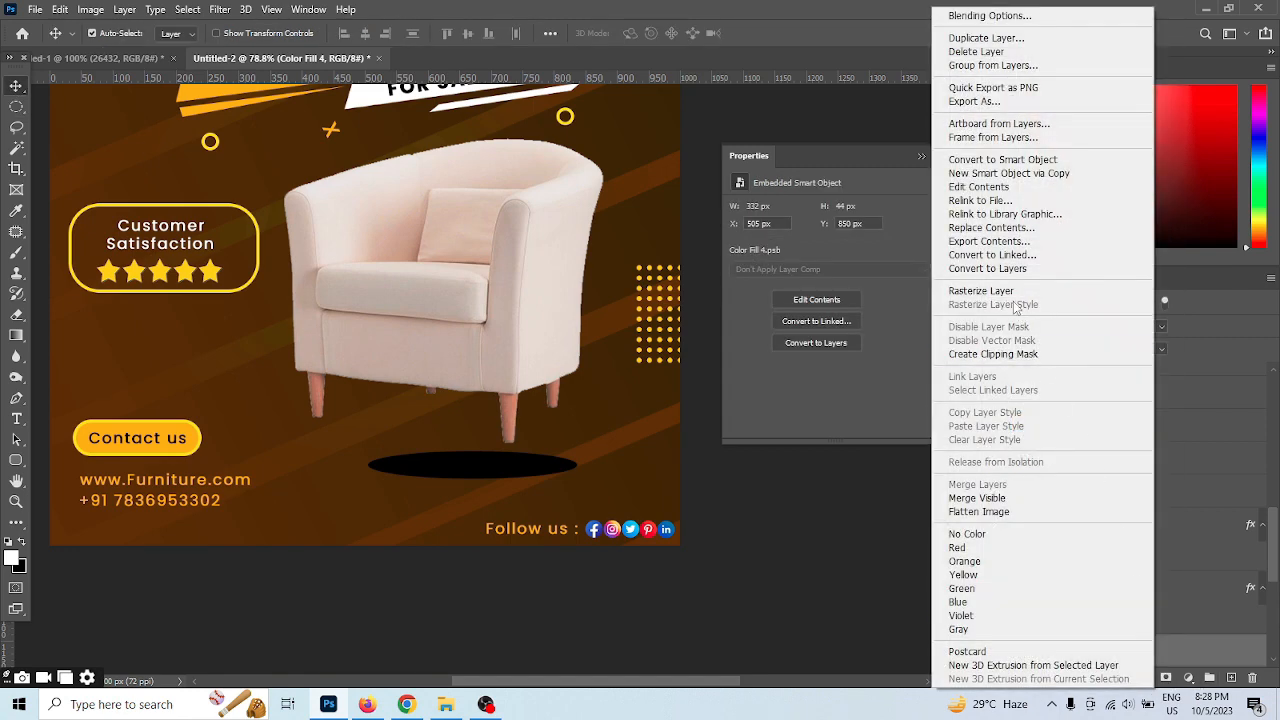
click(1011, 292)
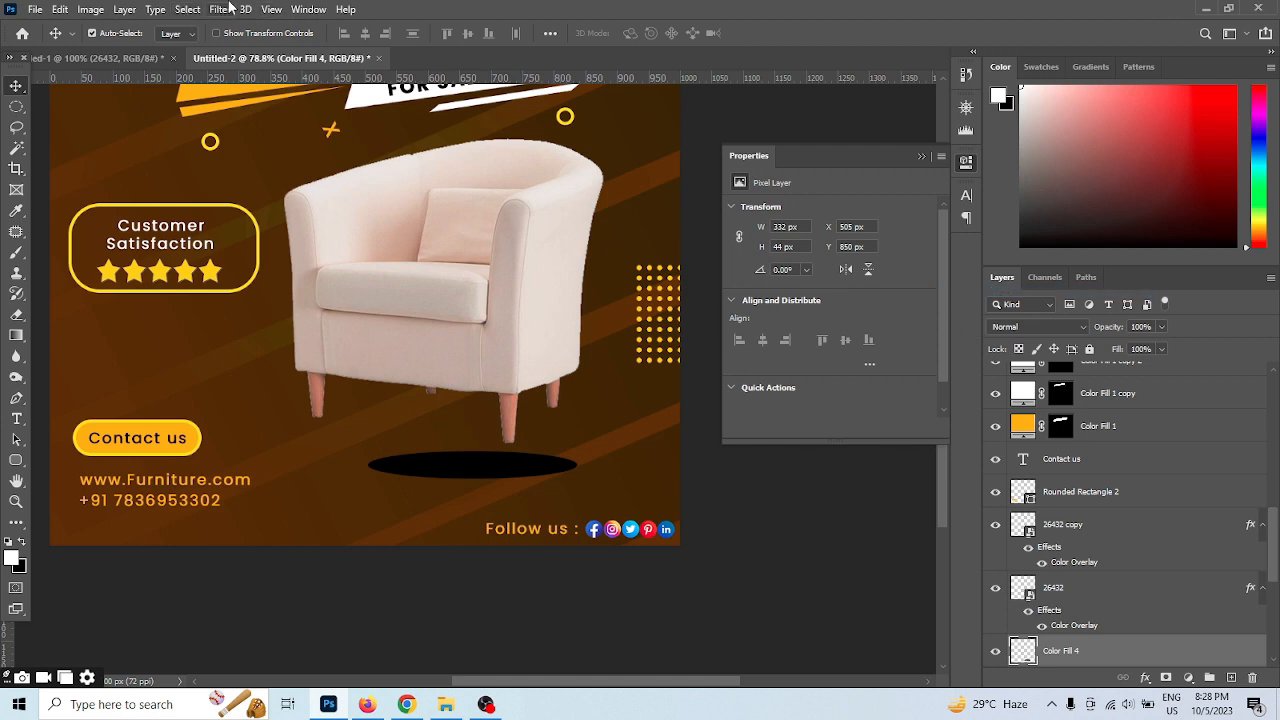
click(229, 9)
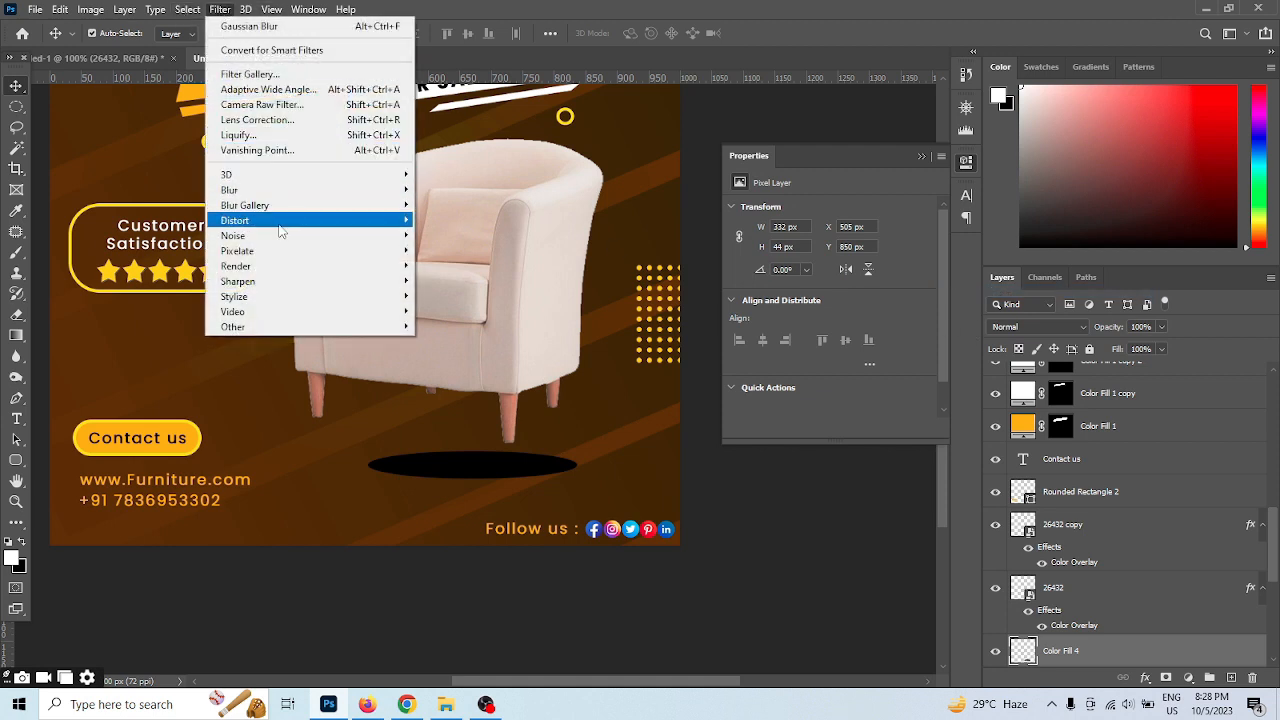
mouse_move(272, 190)
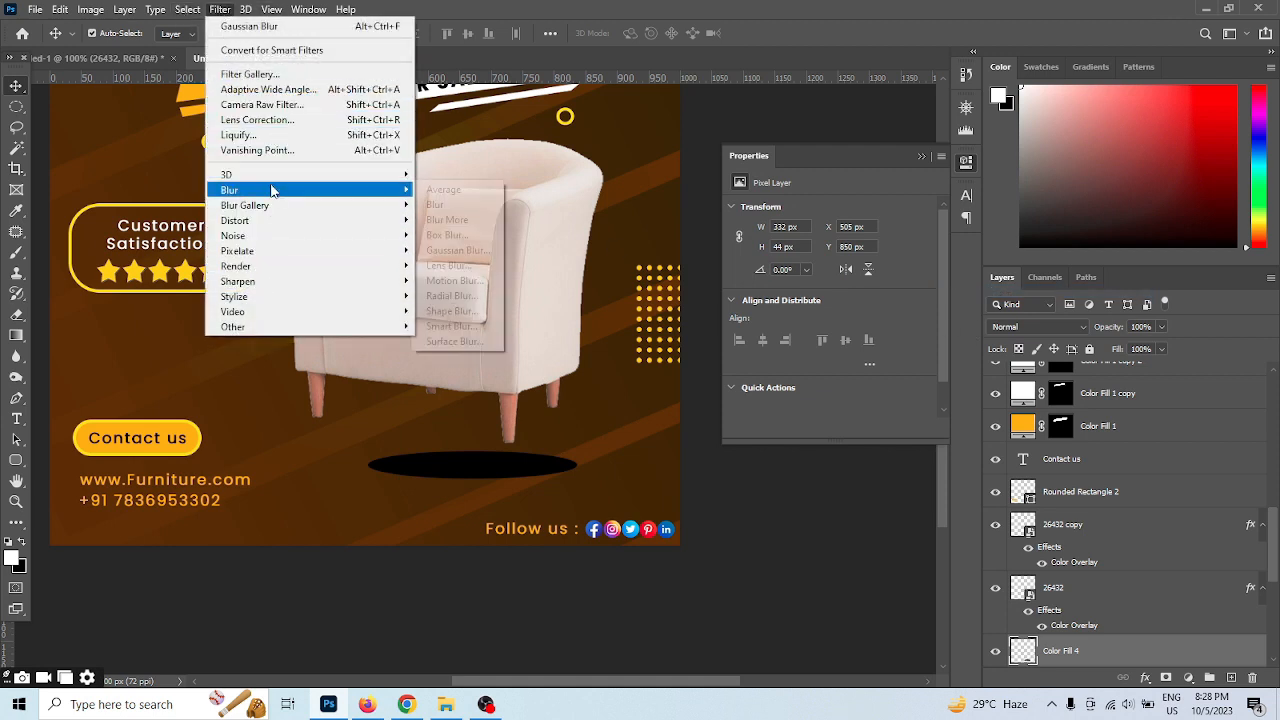
click(457, 265)
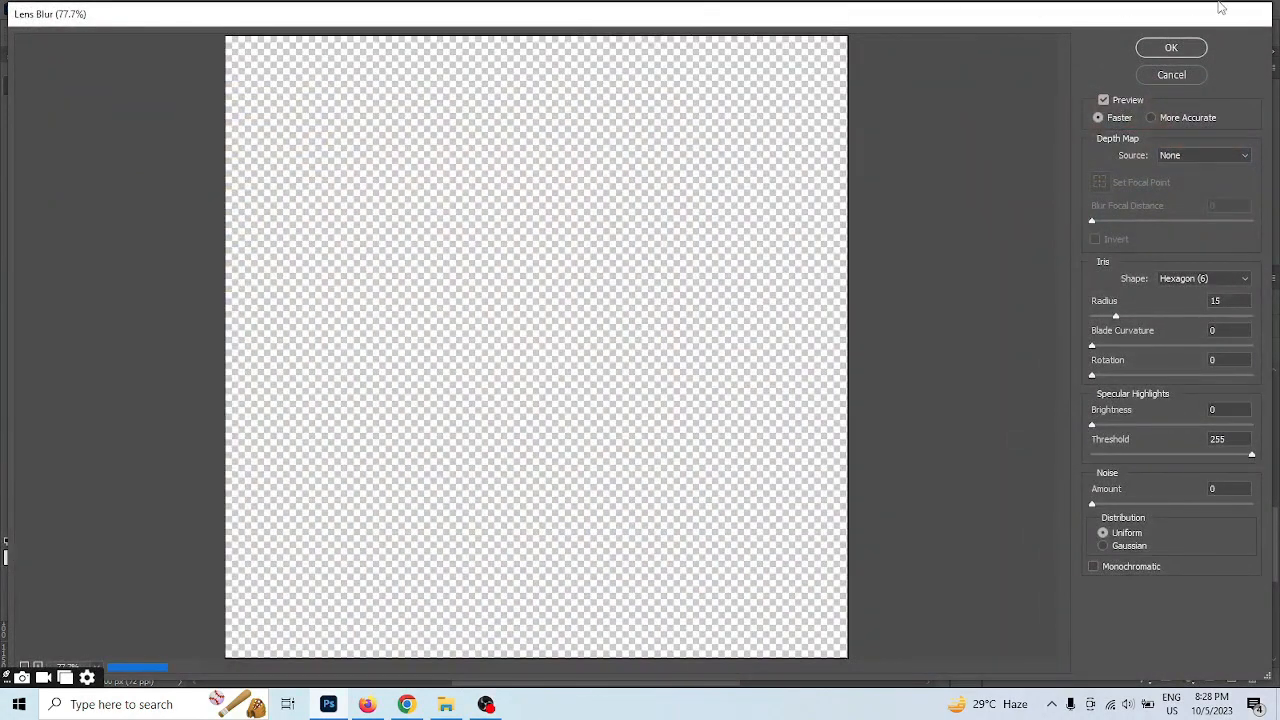
click(1171, 75)
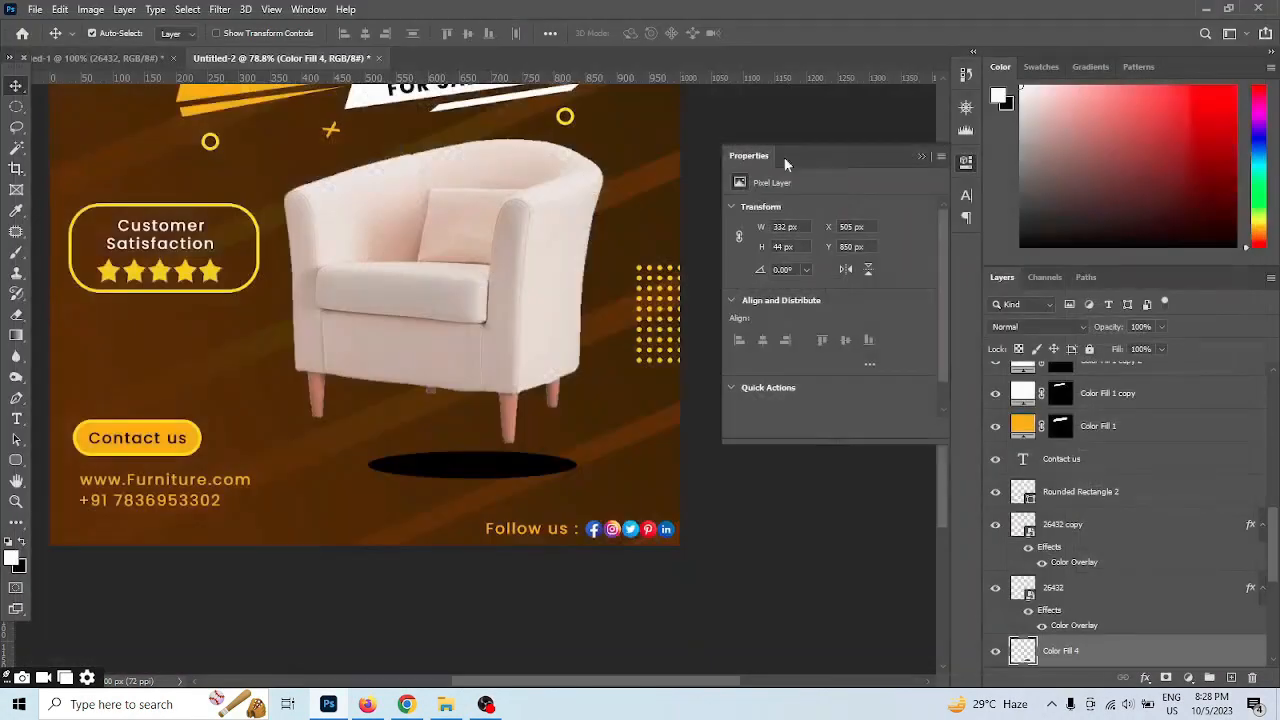
click(218, 9)
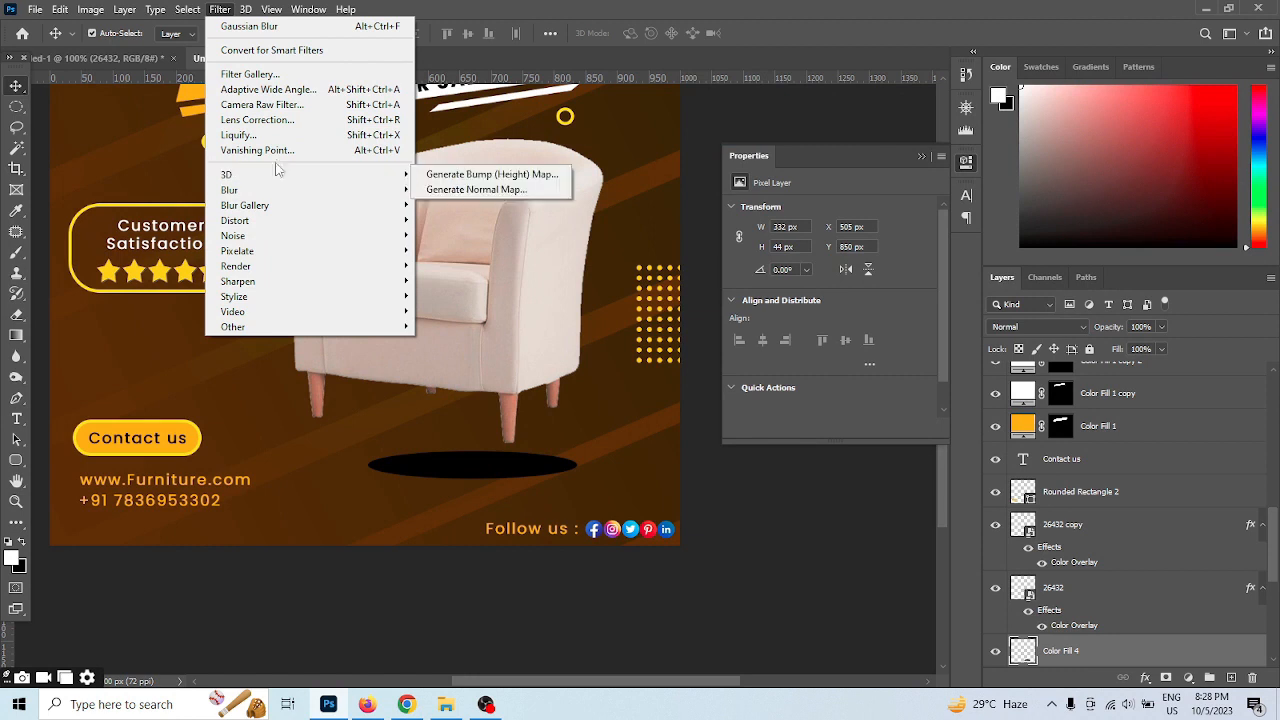
mouse_move(274, 190)
click(450, 296)
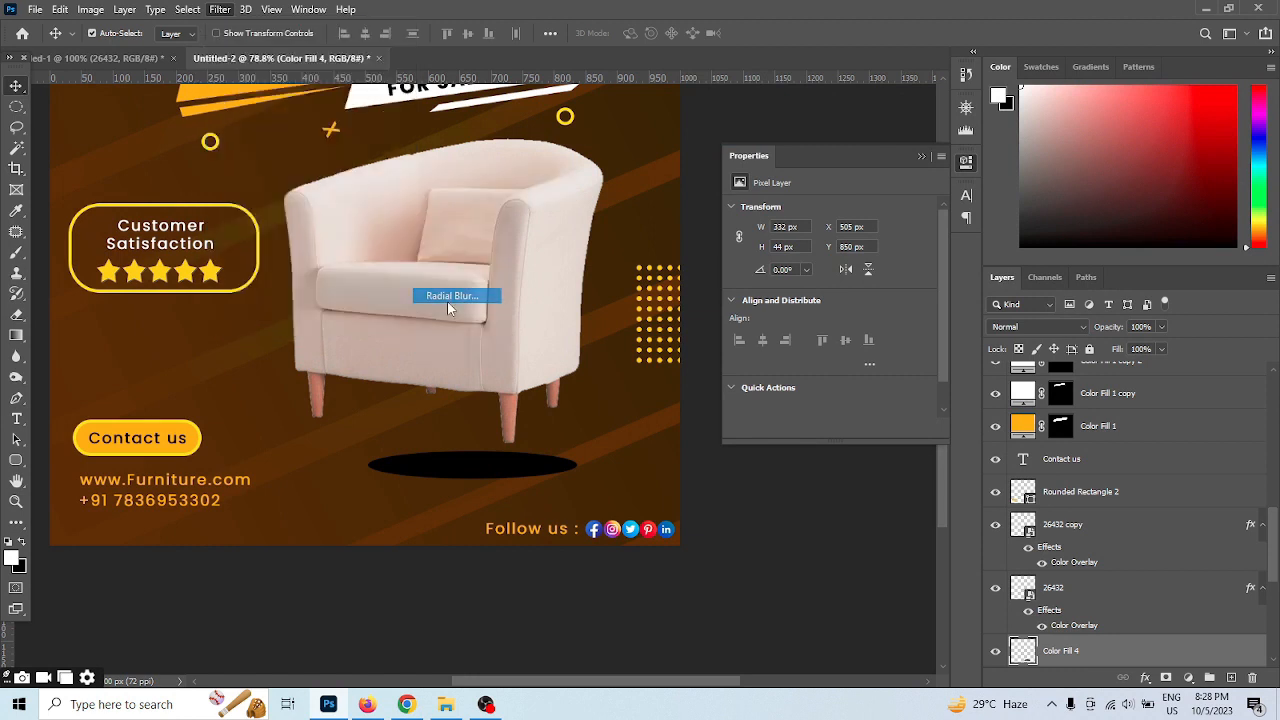
click(737, 164)
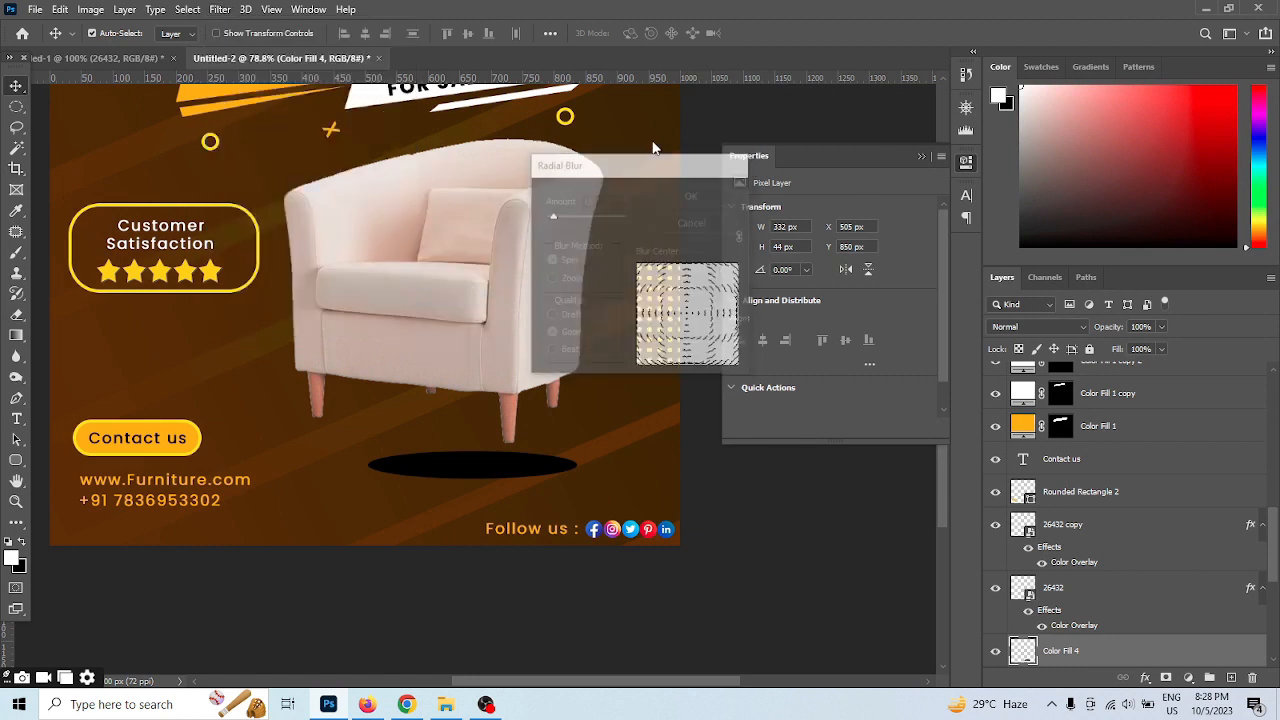
Apply a Gaussian Blur with a radius of 11.1 pixels to the black ellipse to soften it into a shadow
click(218, 9)
mouse_move(300, 190)
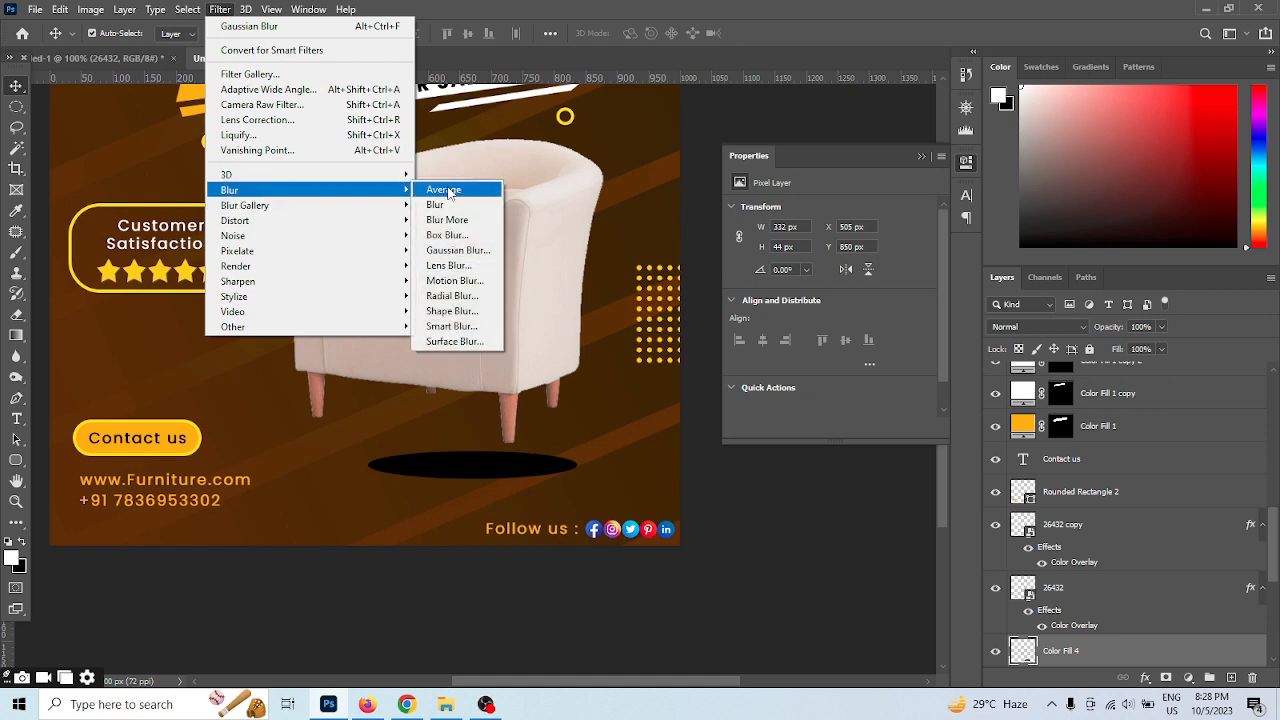
click(462, 251)
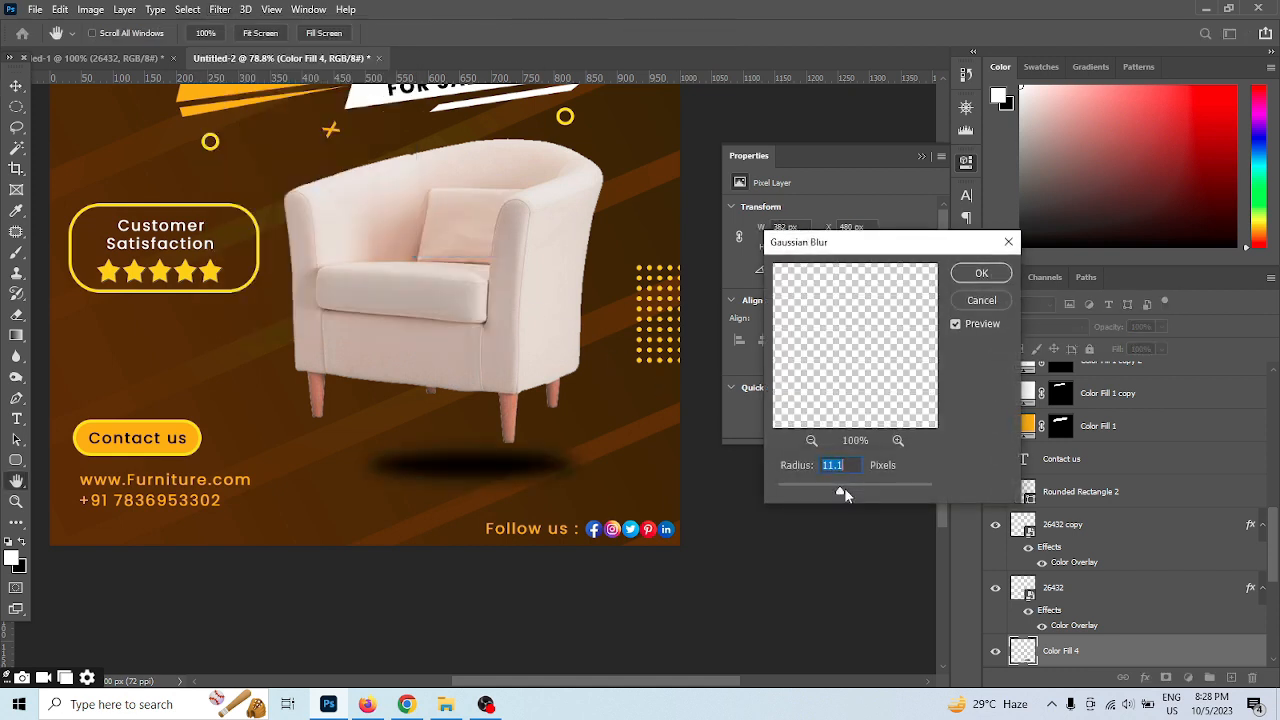
drag(851, 487, 841, 494)
click(981, 272)
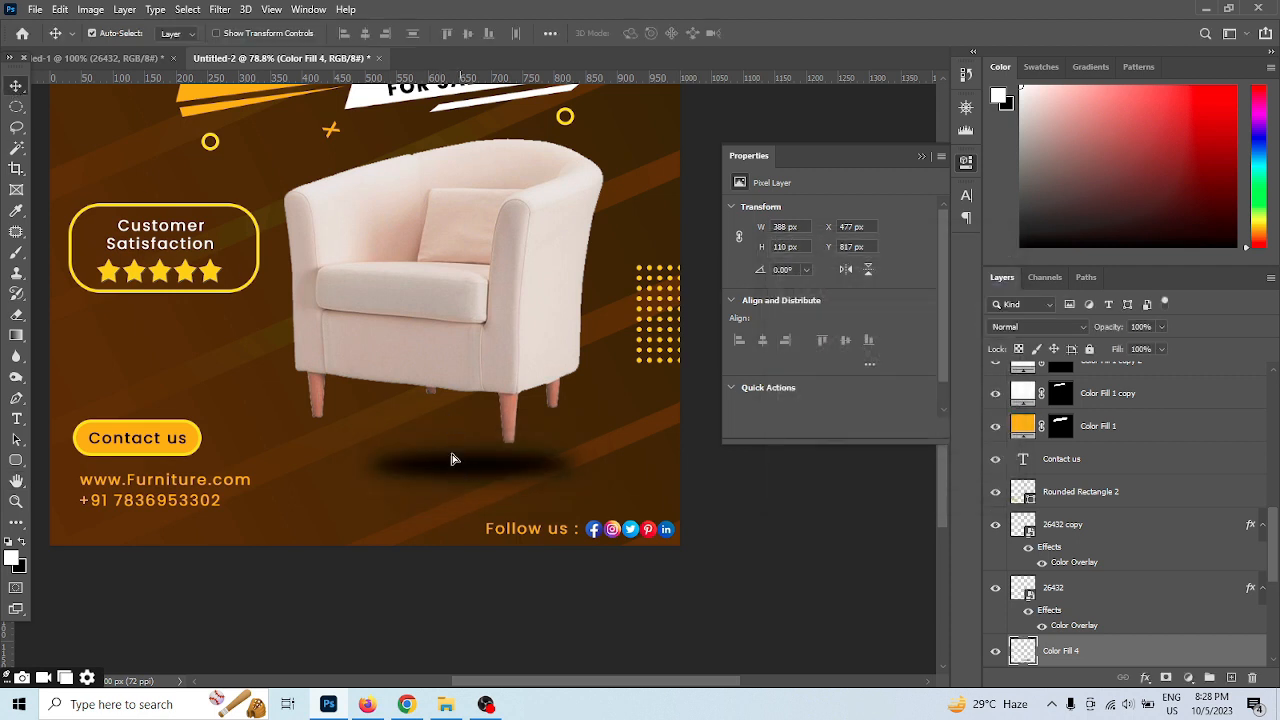
Move the blurred shadow between the armchair's legs, to about X 421 px and Y 745 px, and place its layer beneath the armchair layer
drag(451, 459, 369, 415)
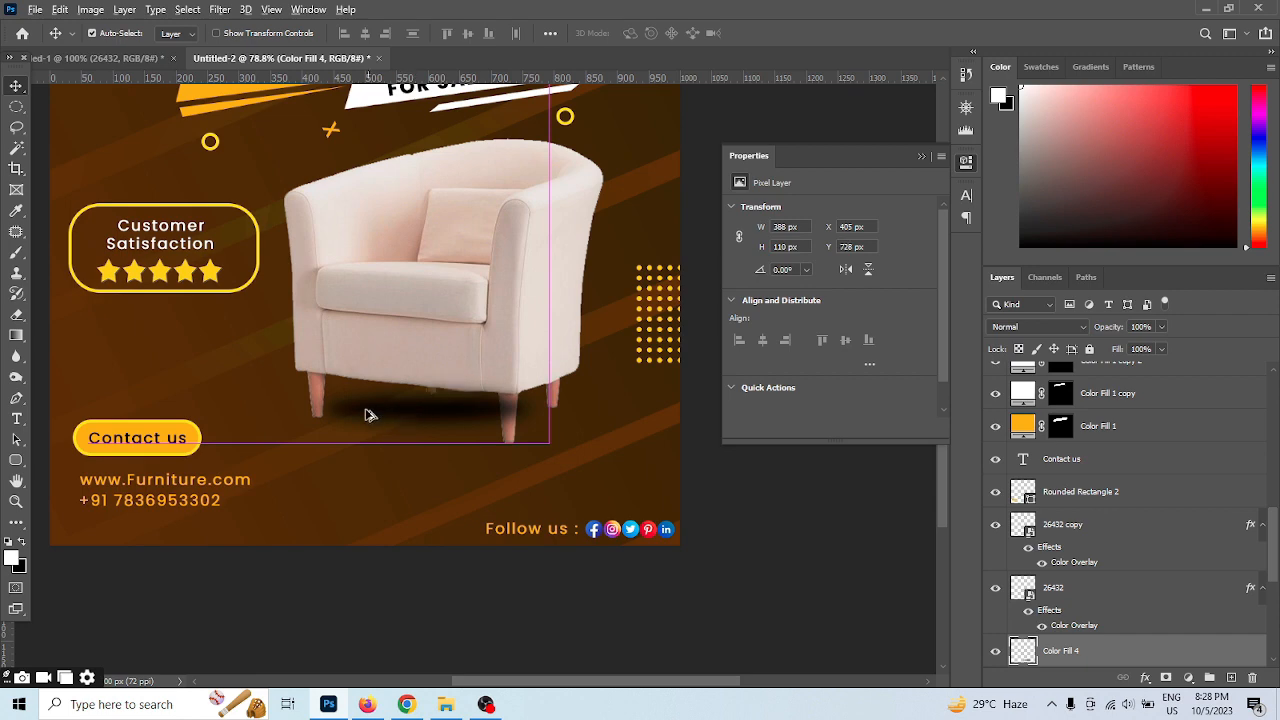
key(ctrl+0)
drag(1137, 653, 1145, 590)
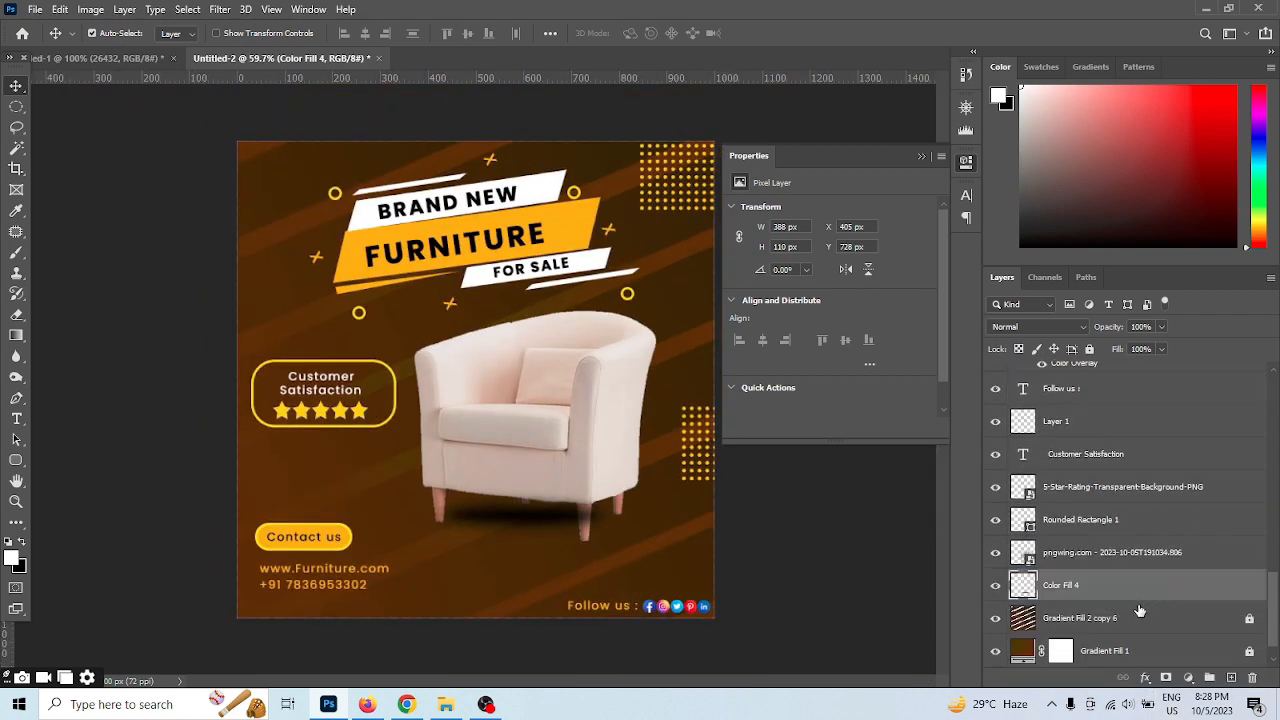
scroll(578, 478, up, 5)
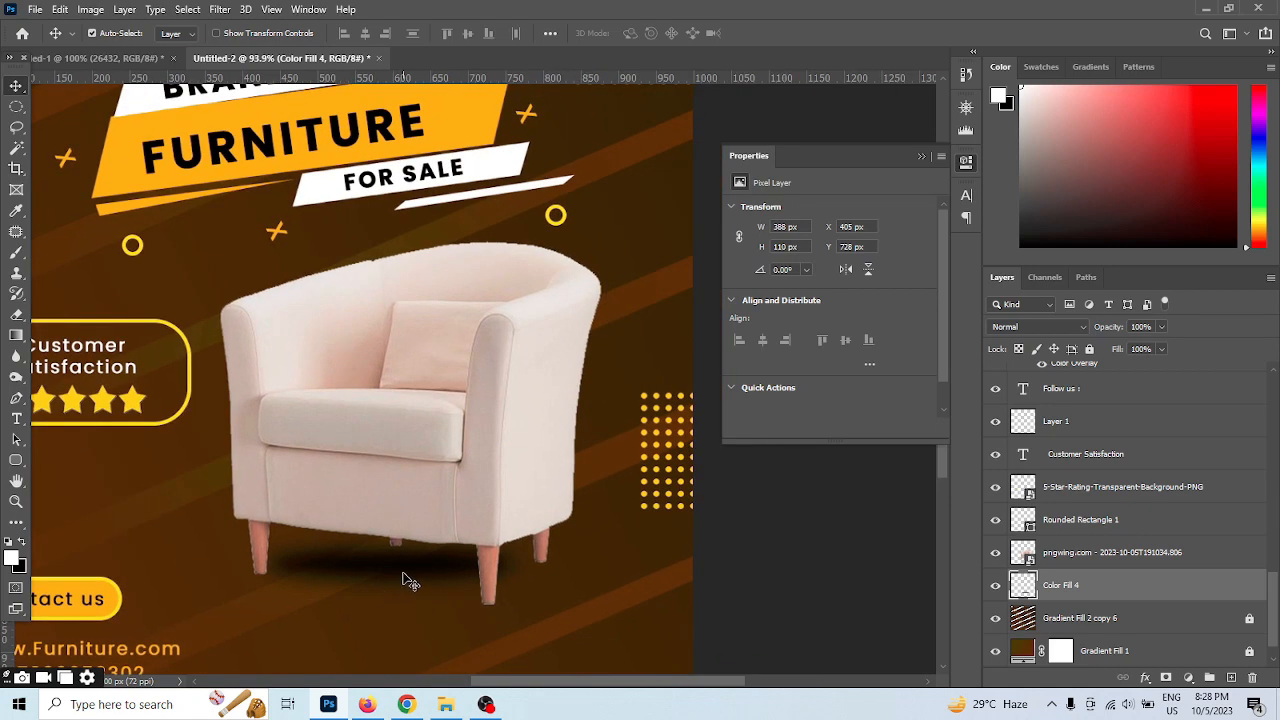
drag(410, 581, 425, 597)
Hide the layer properties and review the whole post, including the shadow beneath the armchair
scroll(490, 348, down, 6)
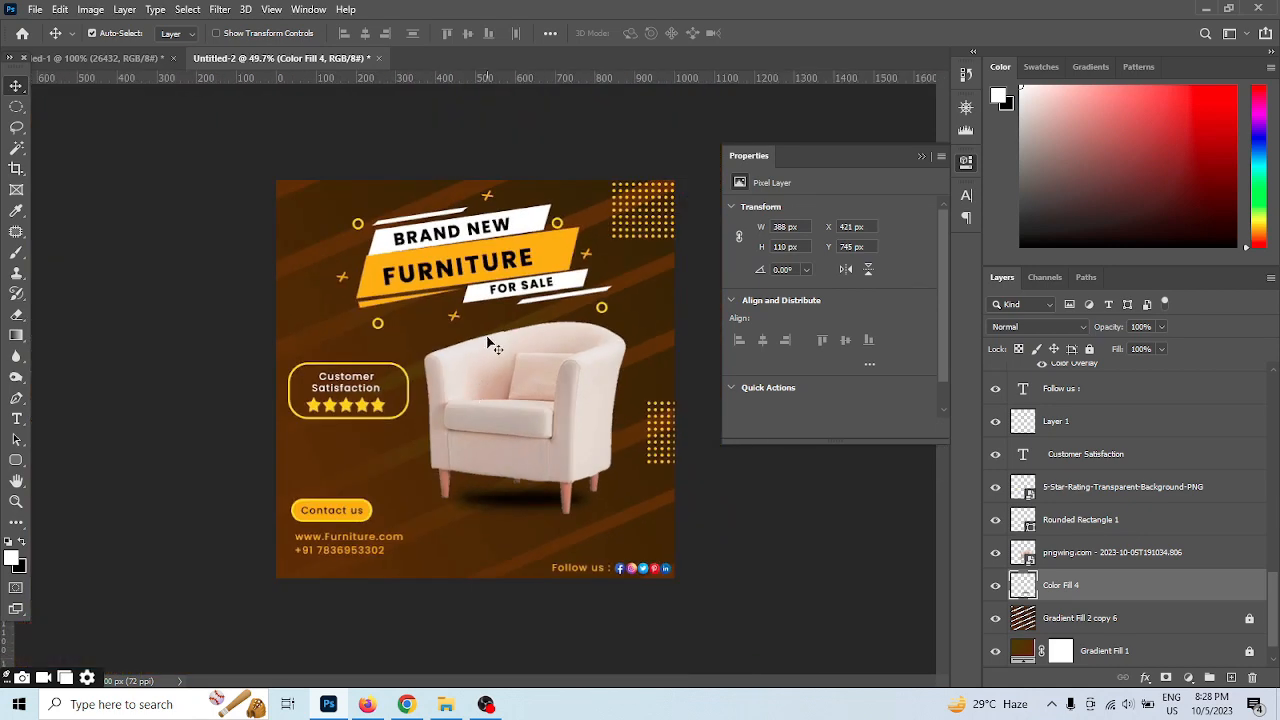
scroll(490, 348, up, 2)
scroll(306, 306, down, 1)
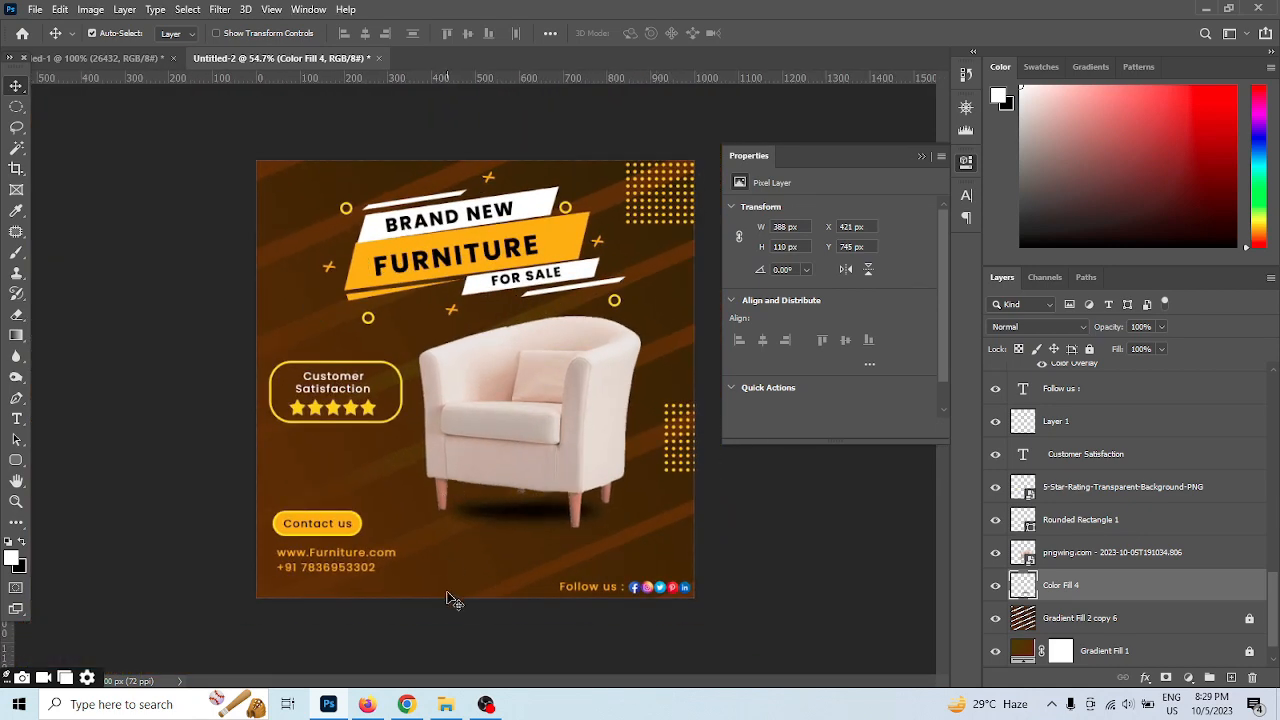
click(917, 159)
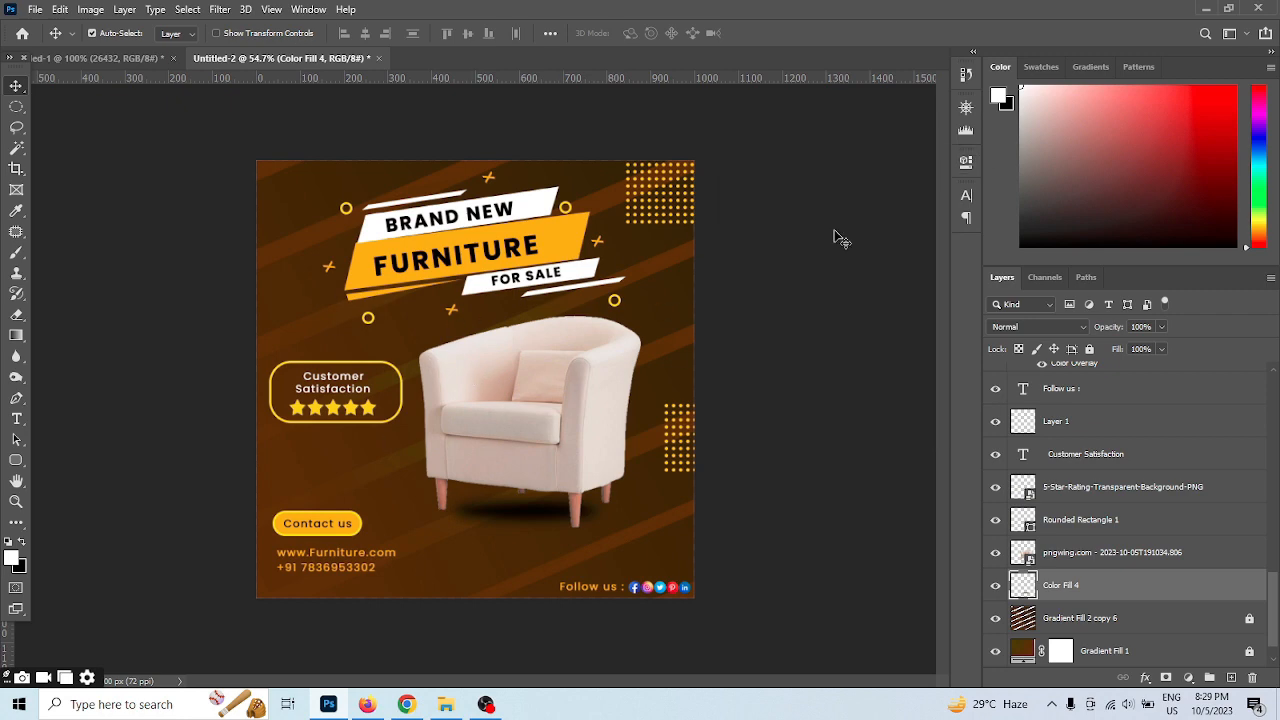
scroll(598, 402, up, 1)
scroll(598, 402, up, 1)
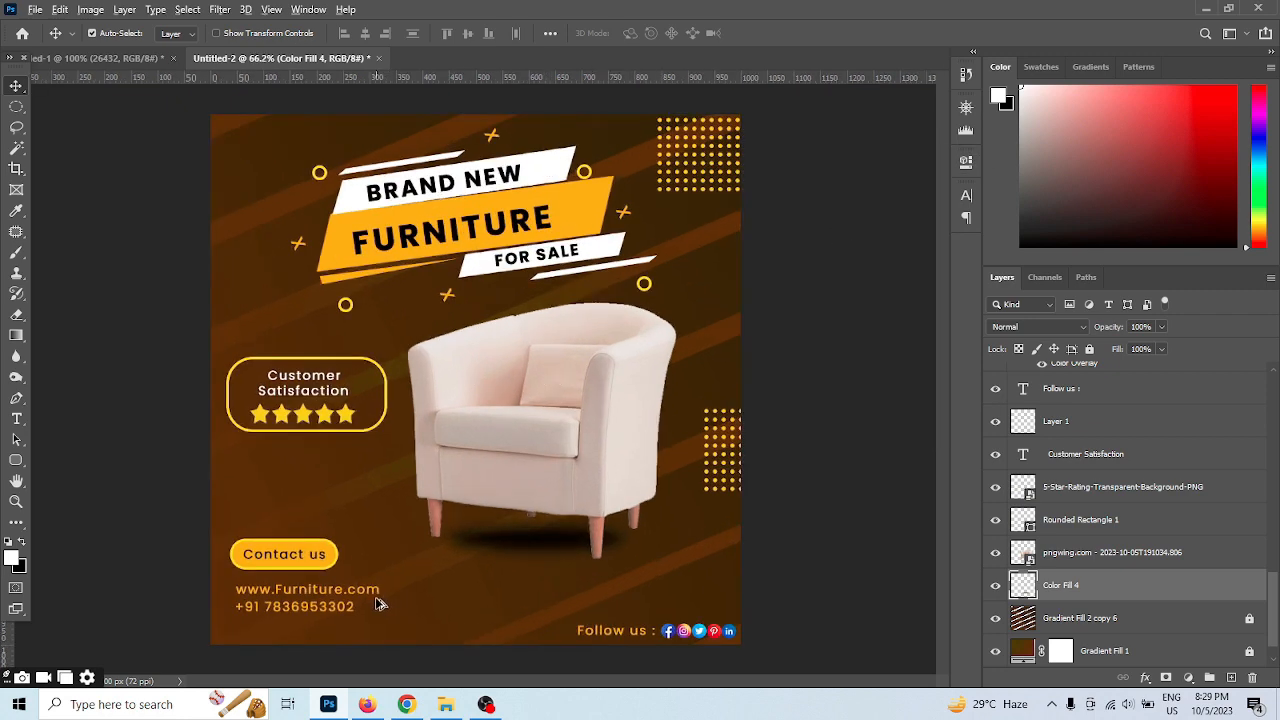
scroll(414, 489, up, 1)
scroll(413, 489, down, 1)
click(312, 596)
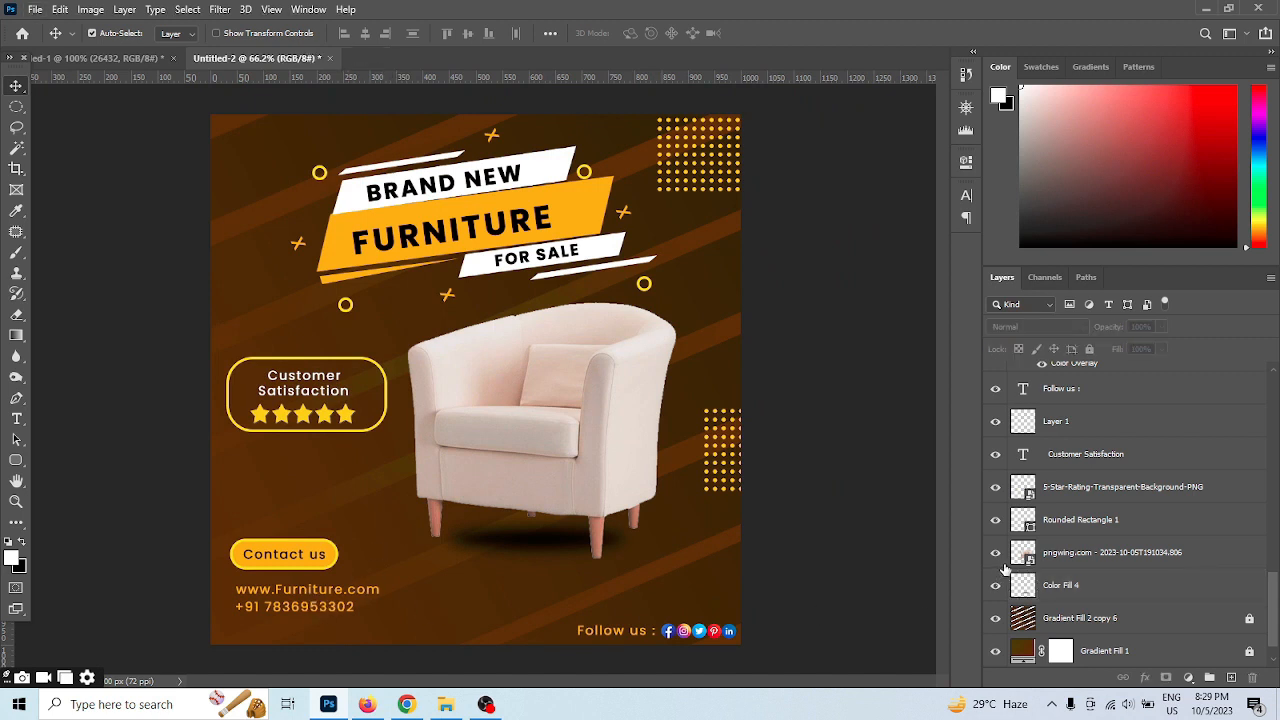
click(308, 590)
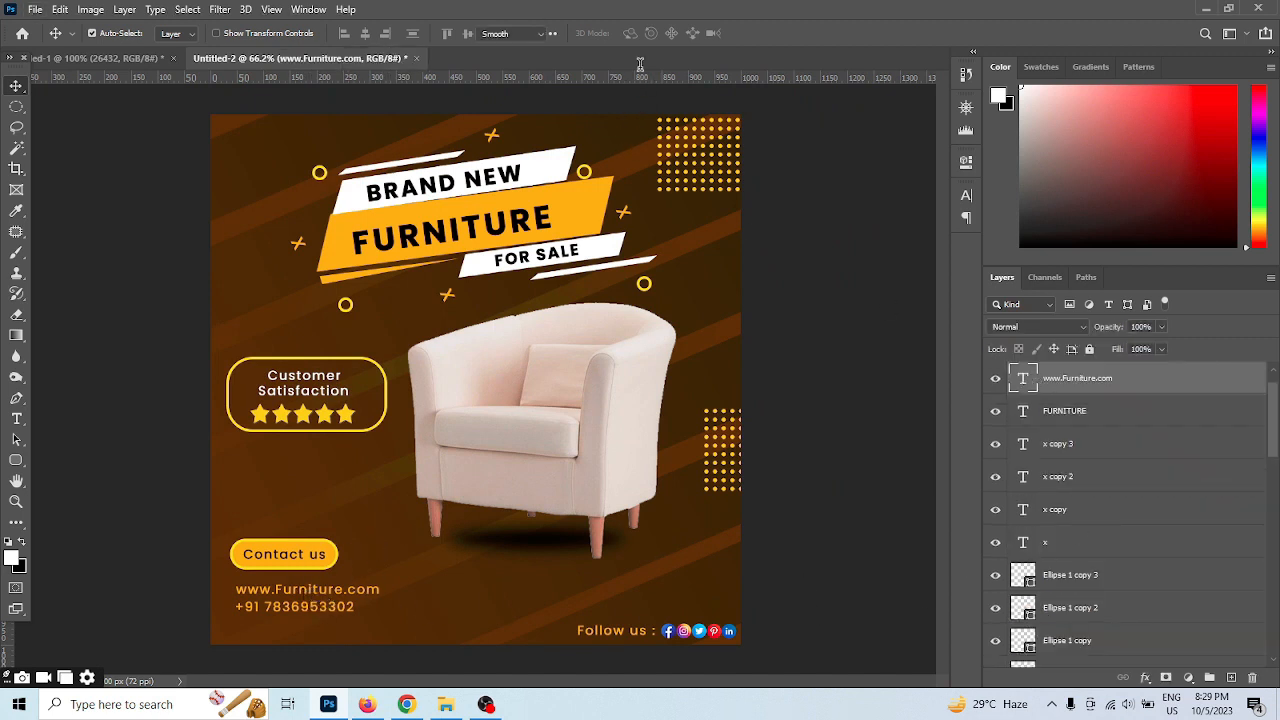
double_click(1021, 377)
click(639, 33)
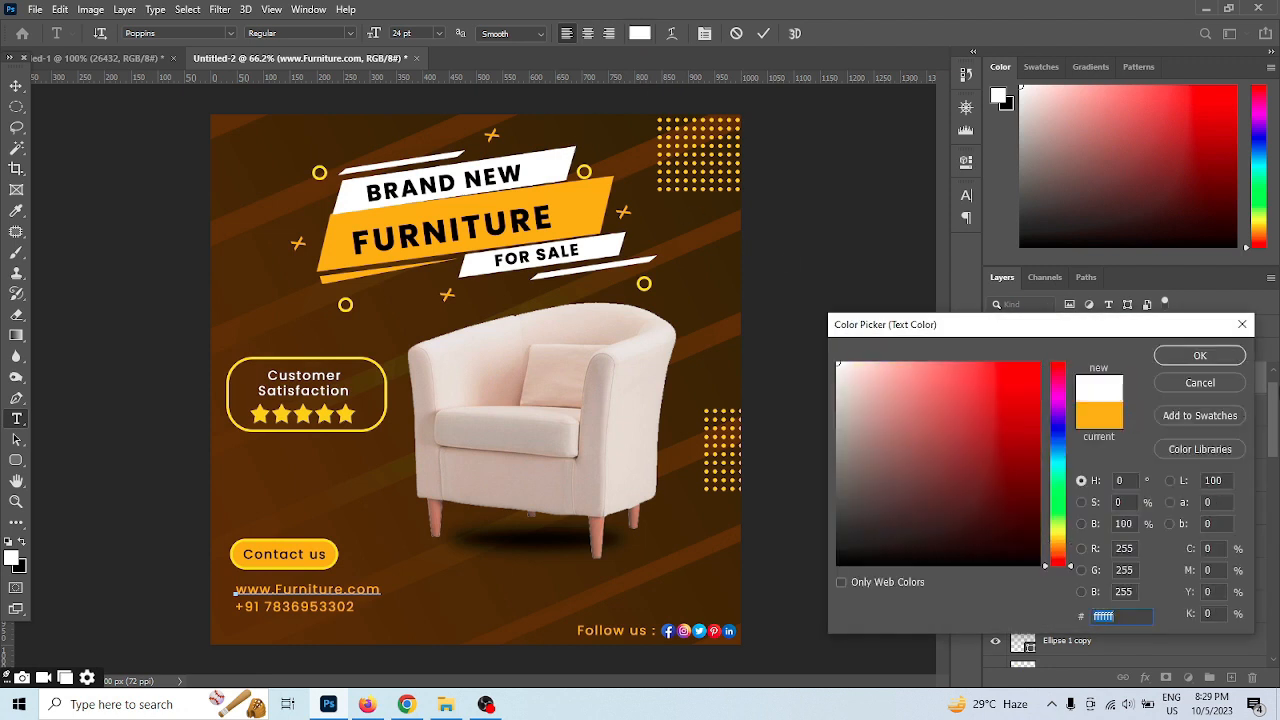
click(1208, 360)
click(764, 35)
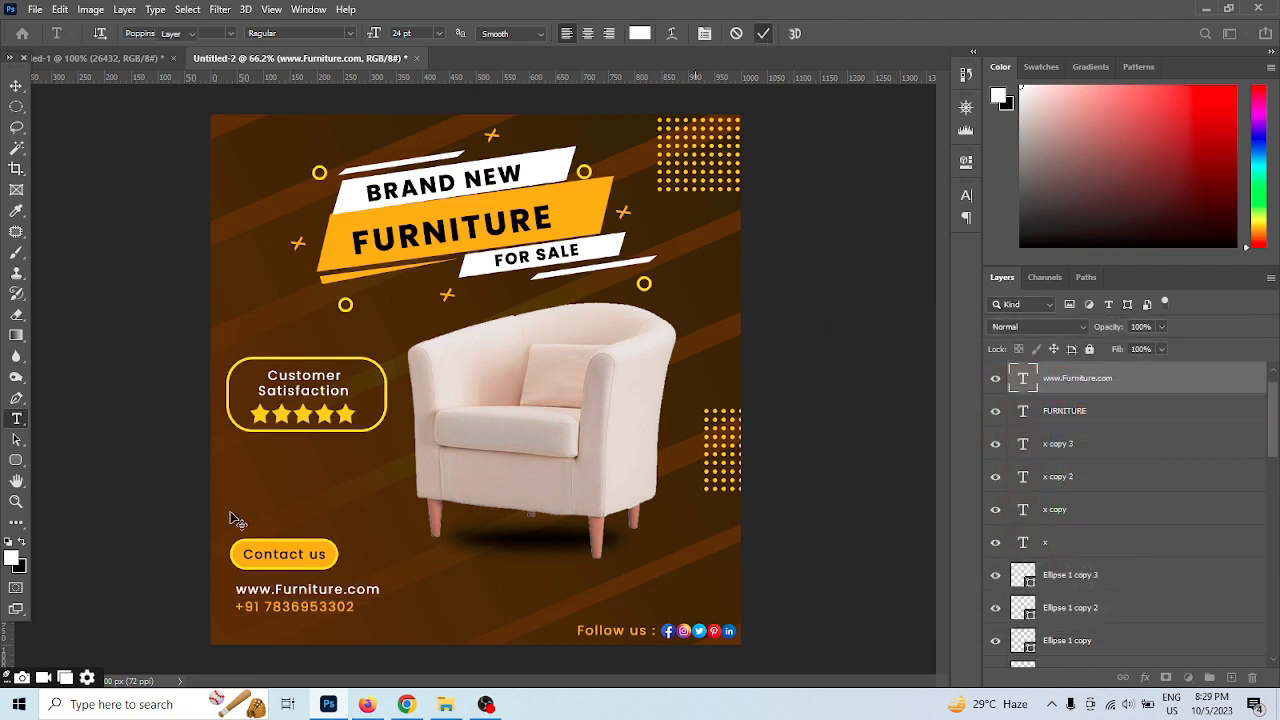
Recolour the contact phone number white (ffffff) and commit the text
click(296, 607)
key(ctrl+a)
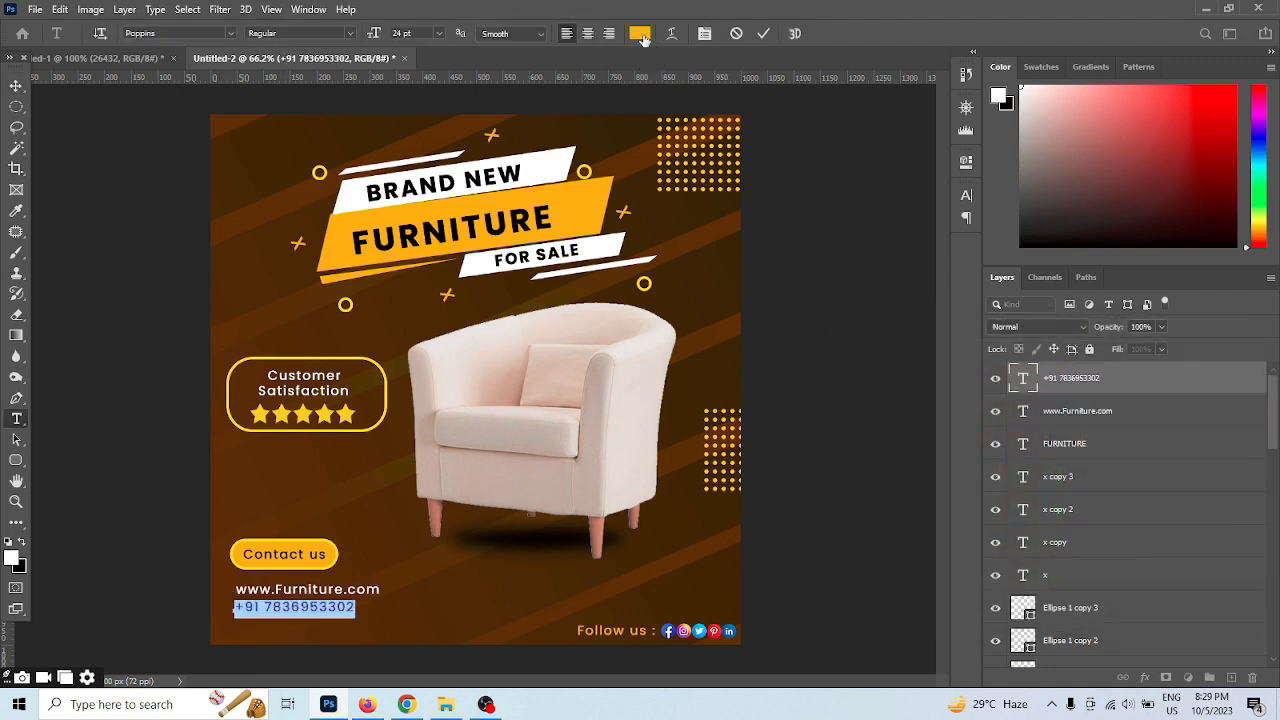
click(641, 36)
click(838, 364)
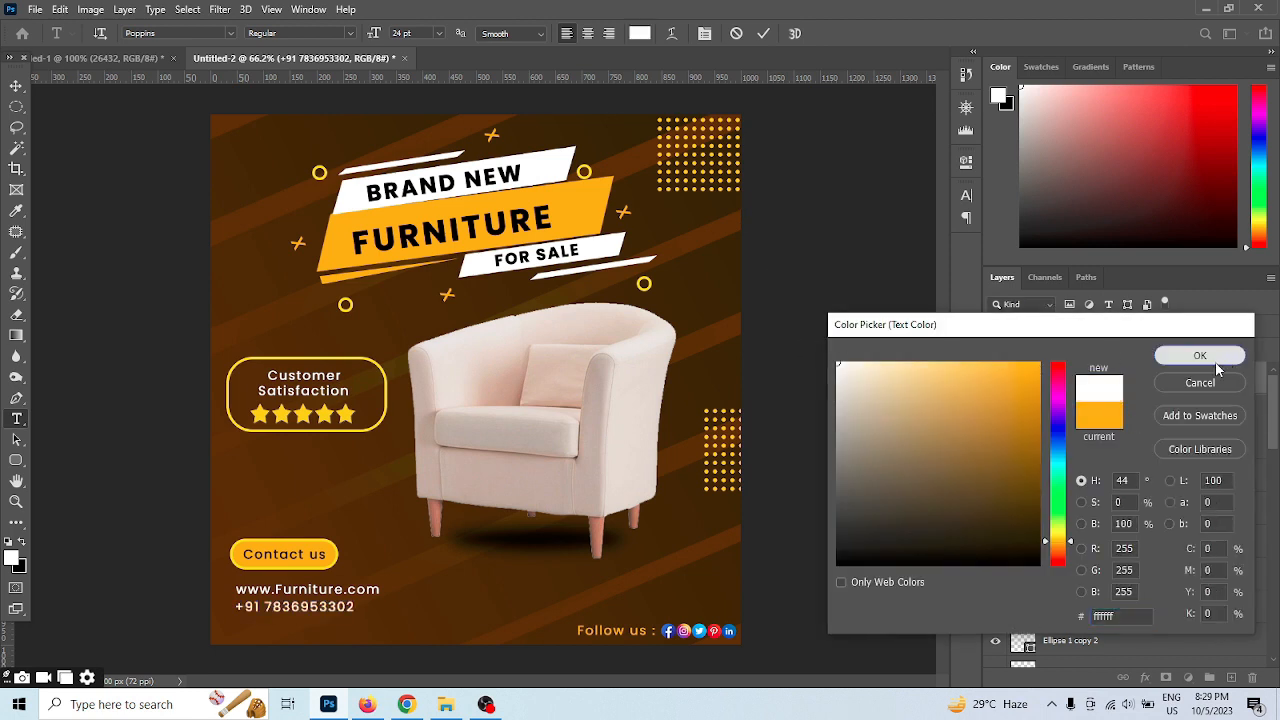
click(1214, 362)
click(763, 33)
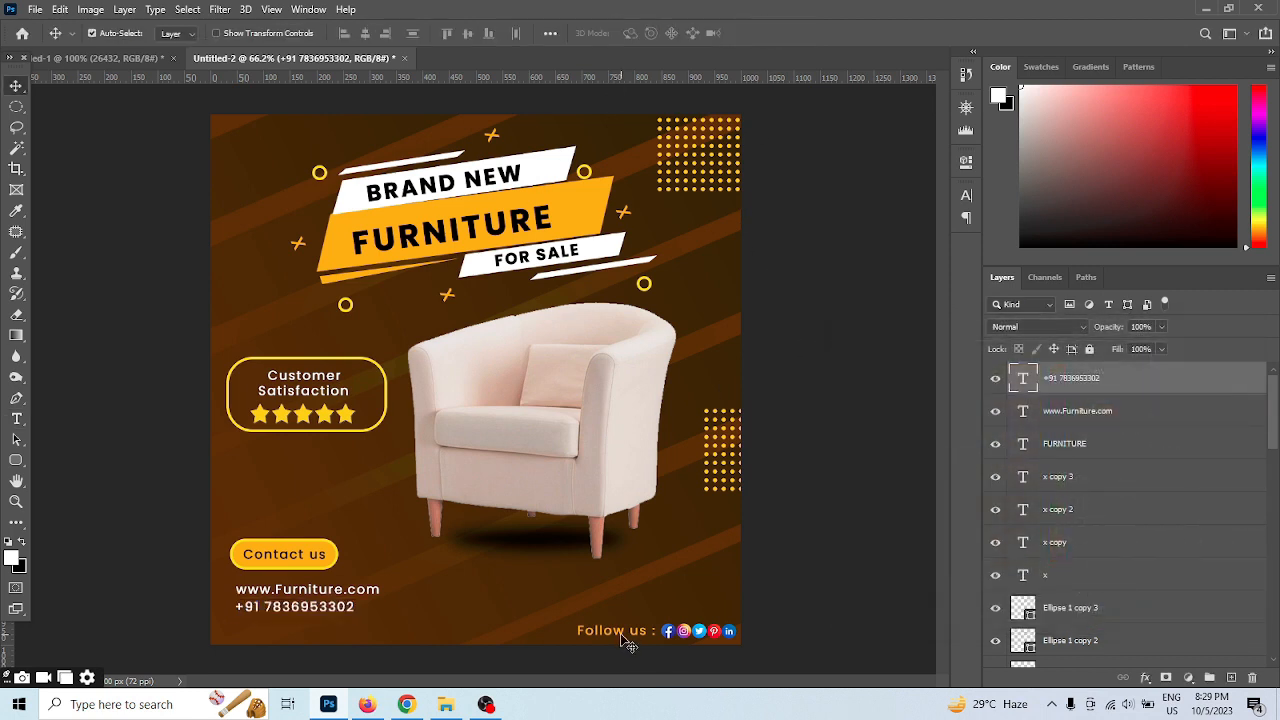
Recolour the "Follow us :" text beside the social media icons white and commit the text
click(621, 634)
key(ctrl+a)
click(640, 33)
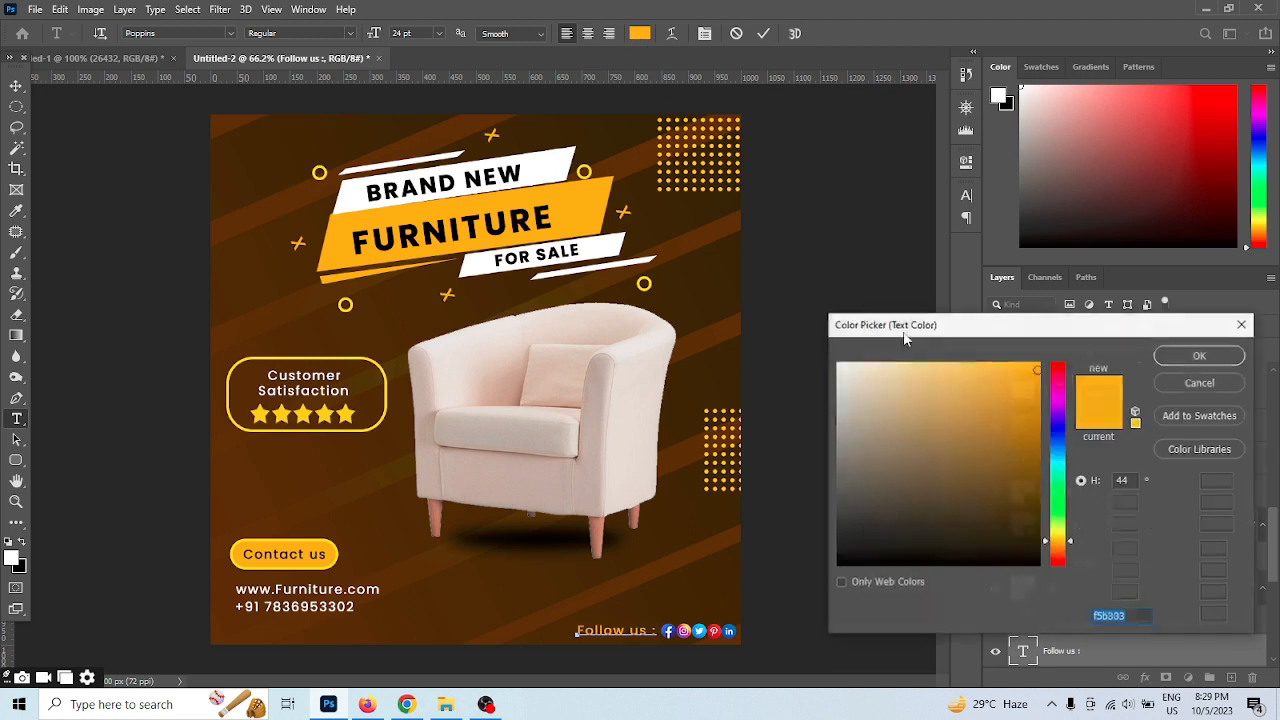
click(838, 364)
click(1199, 357)
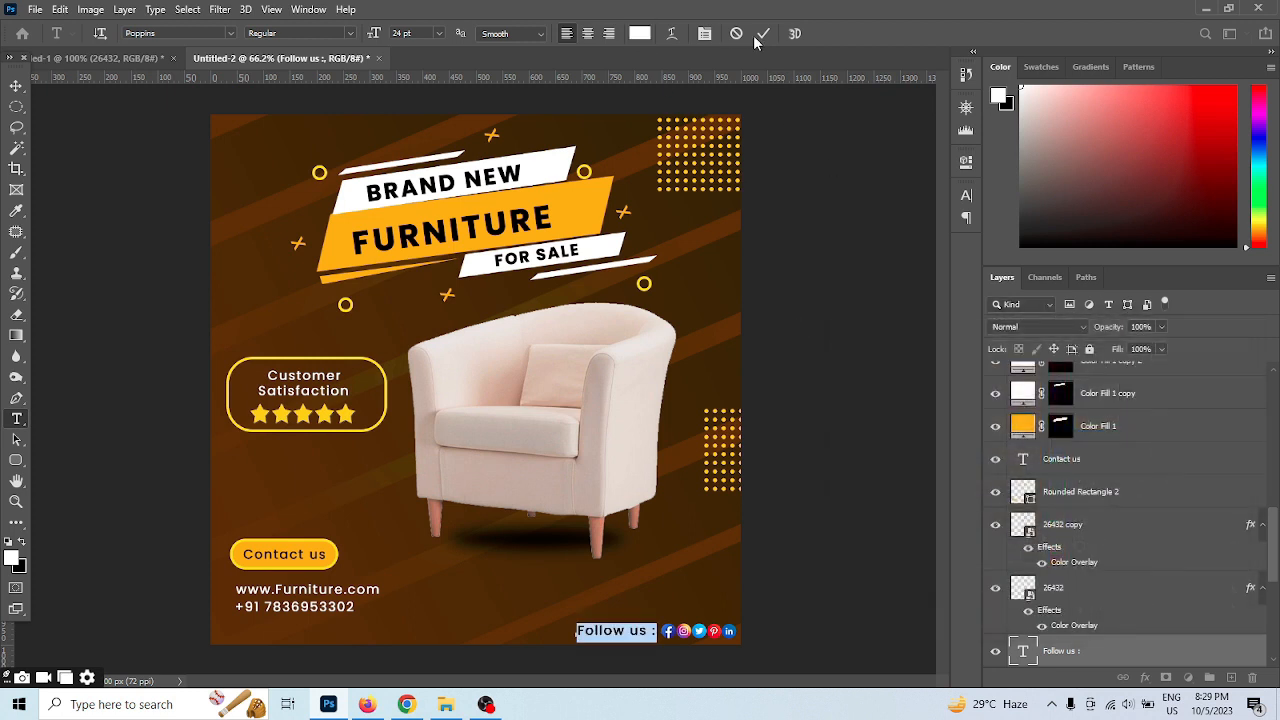
click(763, 33)
key(ctrl+r)
key(v)
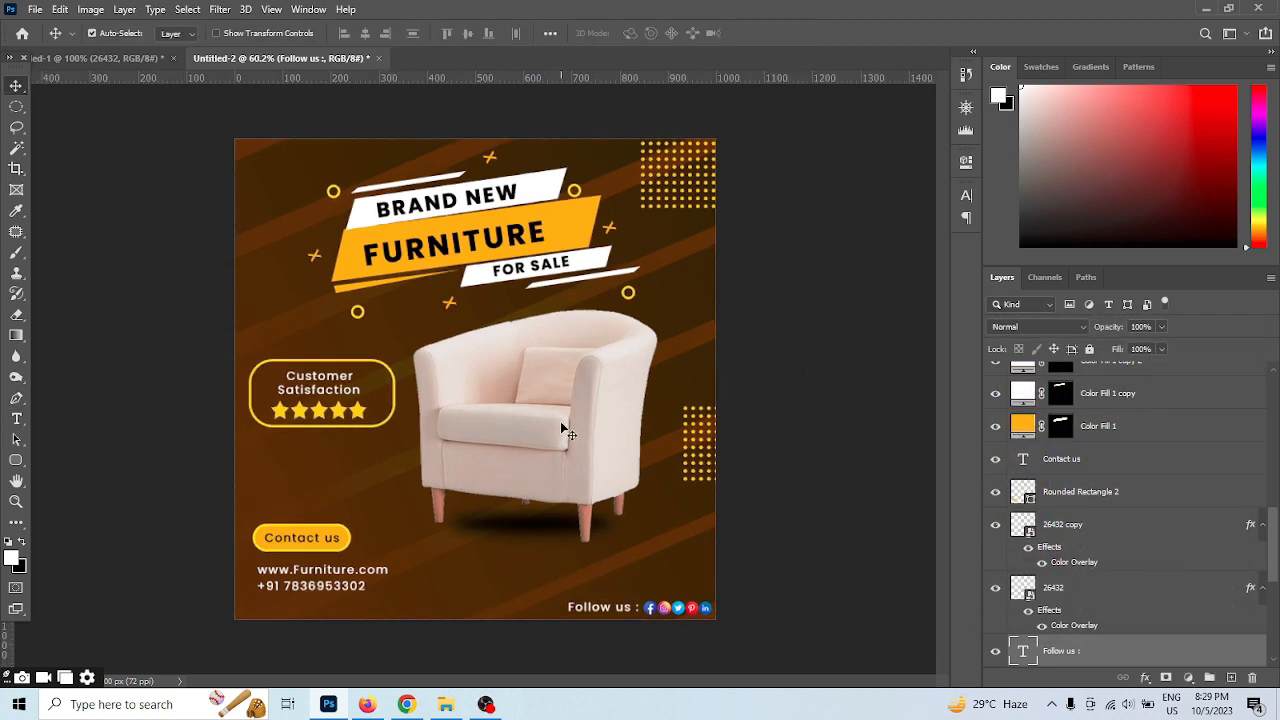